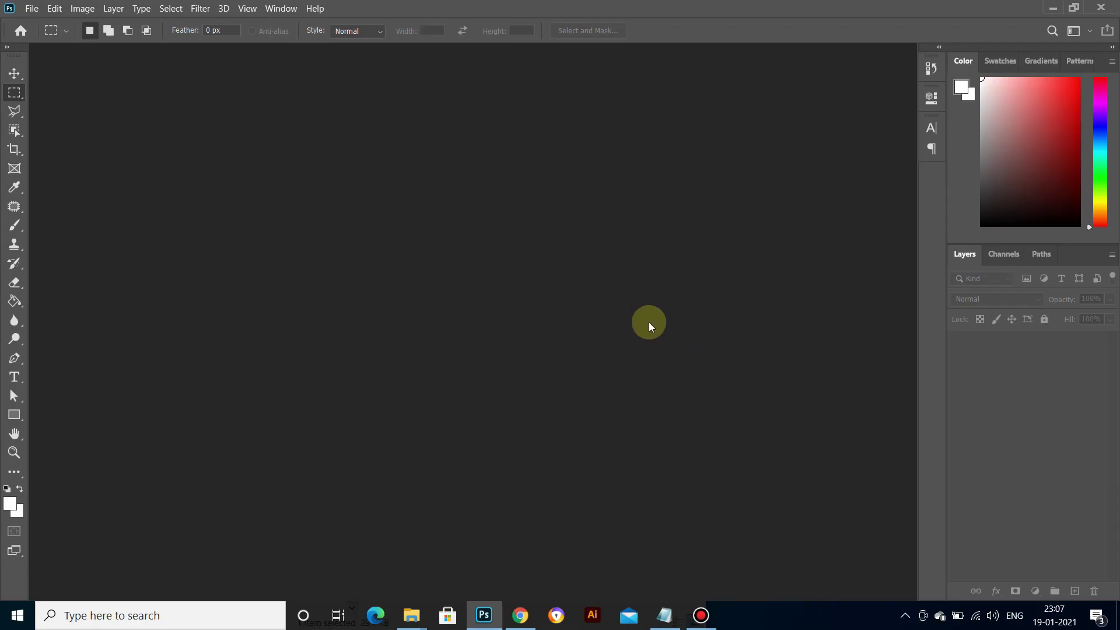
Step: Open the woman-with-laptop photo and Logo.png from the Logos folder as Photoshop documents
{"action": "mouse_move", "coordinate": [411, 615]}
{"action": "left_click", "coordinate": [450, 546]}
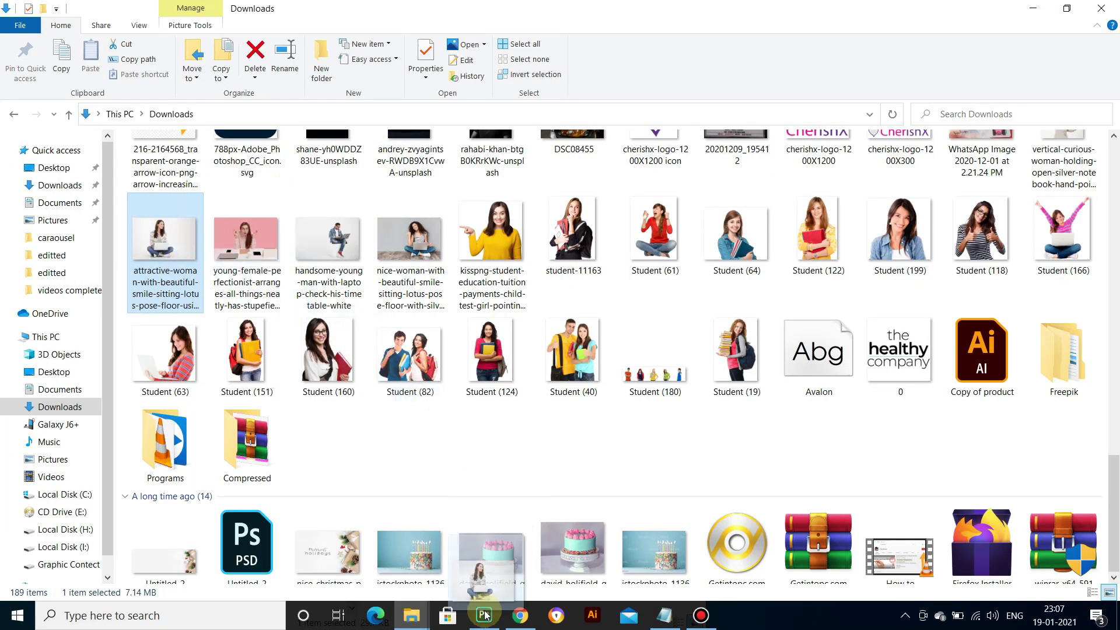
{"action": "left_click", "coordinate": [483, 568]}
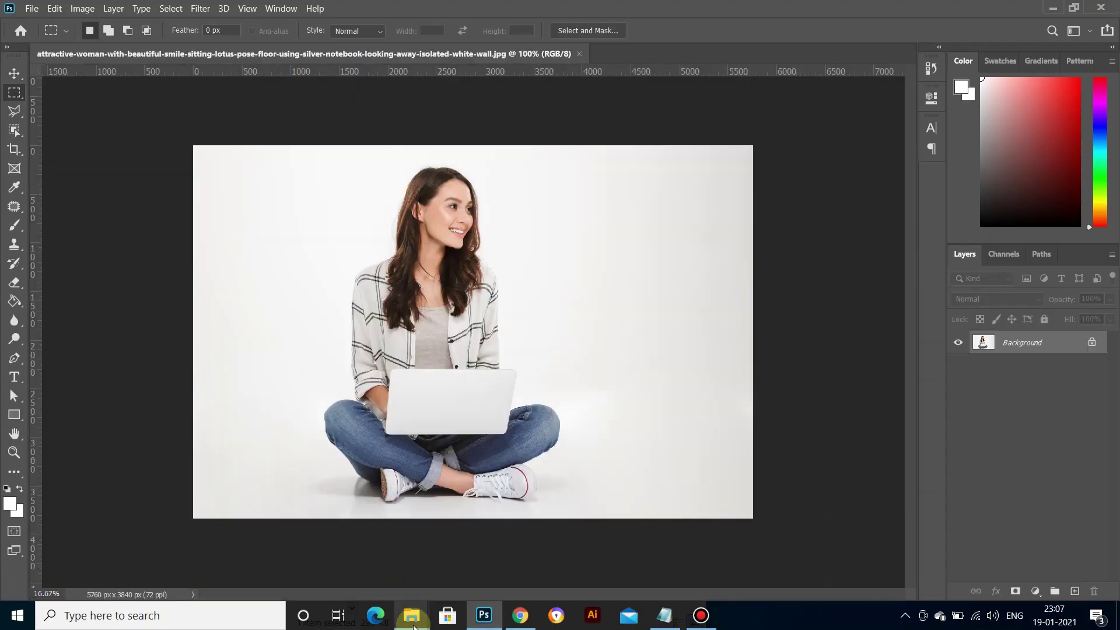
{"action": "left_click", "coordinate": [351, 565]}
{"action": "left_click_drag", "start_coordinate": [576, 280], "coordinate": [729, 50]}
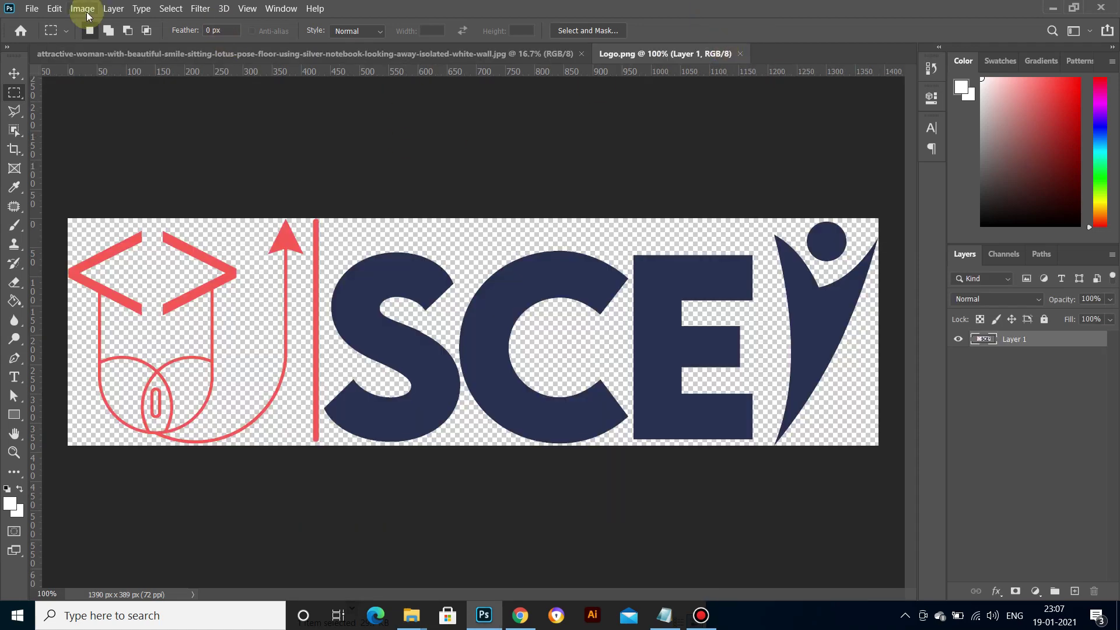
{"action": "left_click", "coordinate": [32, 8]}
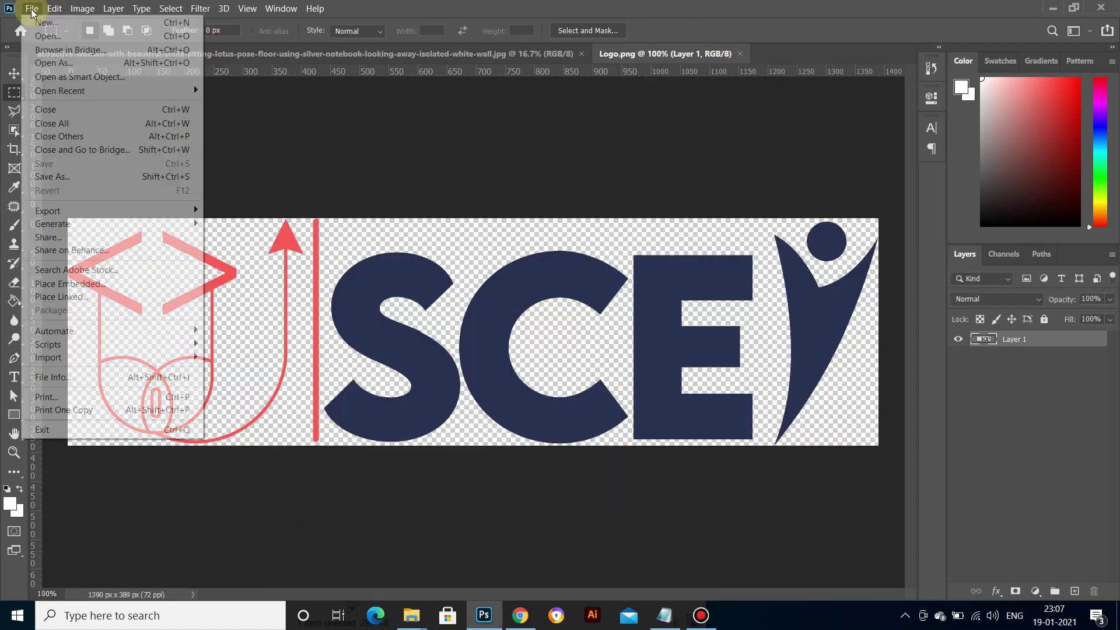
Step: Create a new blank 1500 × 1500 px document at 300 ppi
{"action": "left_click", "coordinate": [35, 24]}
{"action": "double_click", "coordinate": [737, 271]}
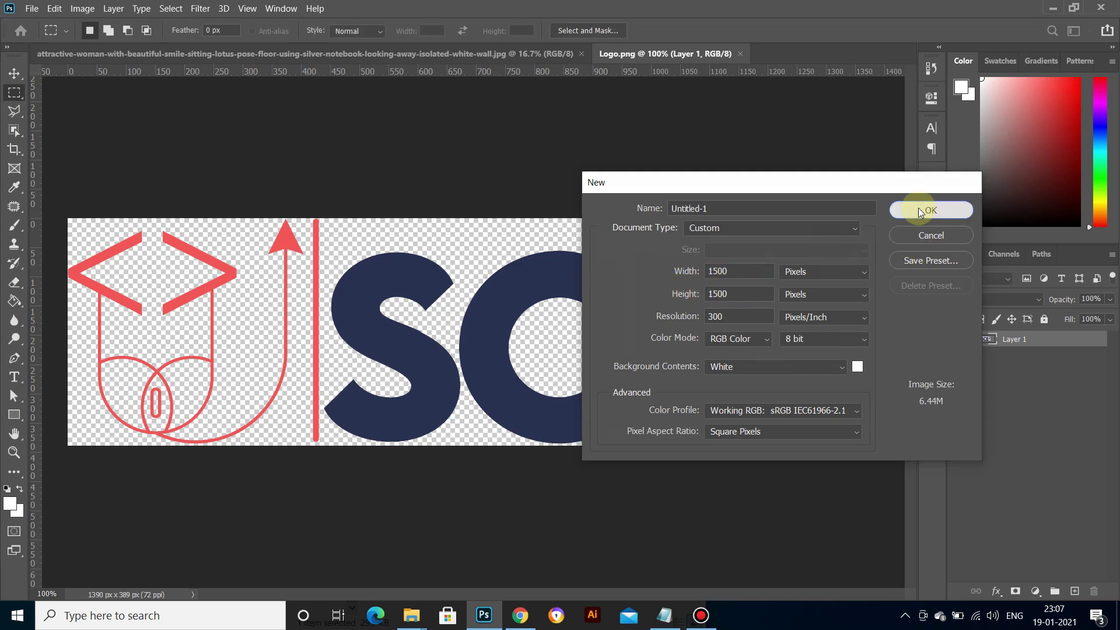
{"action": "left_click", "coordinate": [927, 210]}
Step: Drag the woman photo into the new square document as Layer 1
{"action": "left_click", "coordinate": [390, 53]}
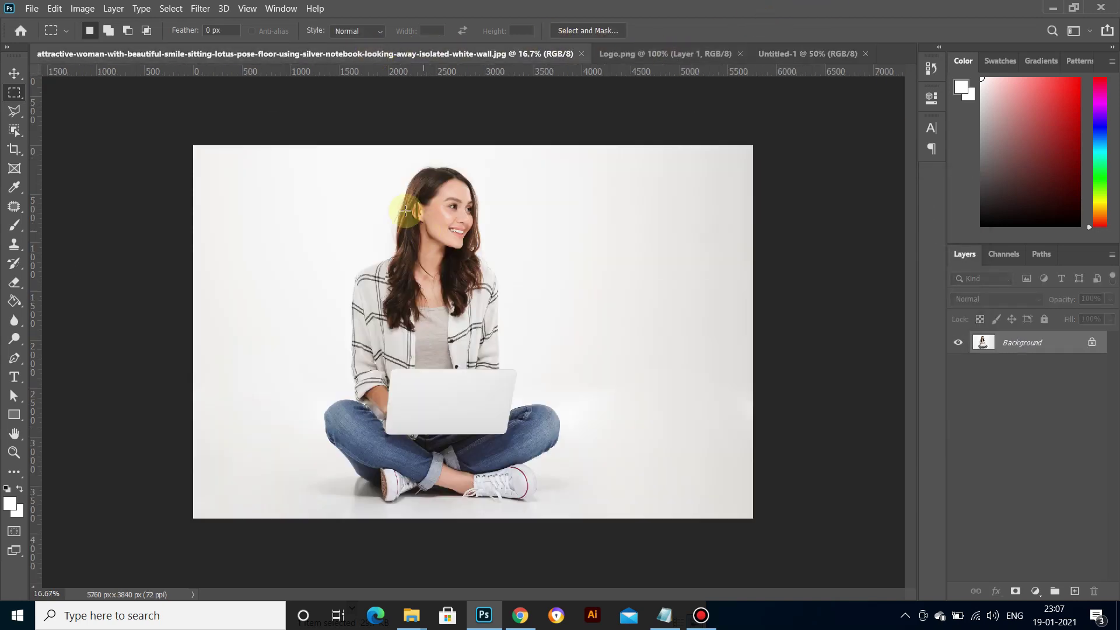
{"action": "left_click", "coordinate": [13, 72]}
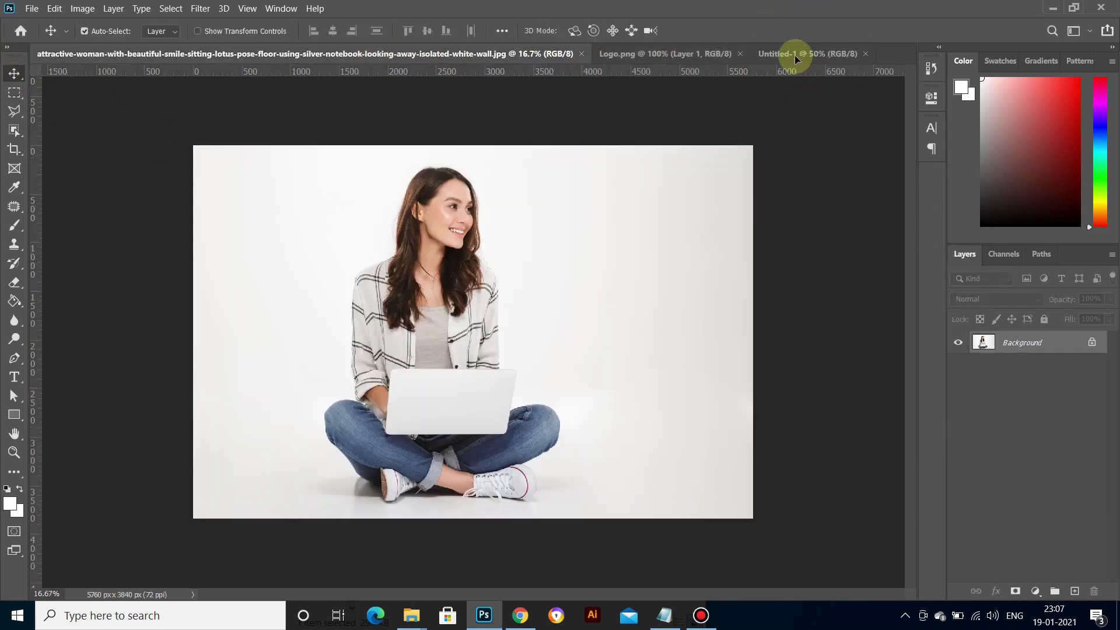
{"action": "left_click", "coordinate": [795, 53]}
{"action": "left_click_drag", "start_coordinate": [726, 99], "coordinate": [528, 137]}
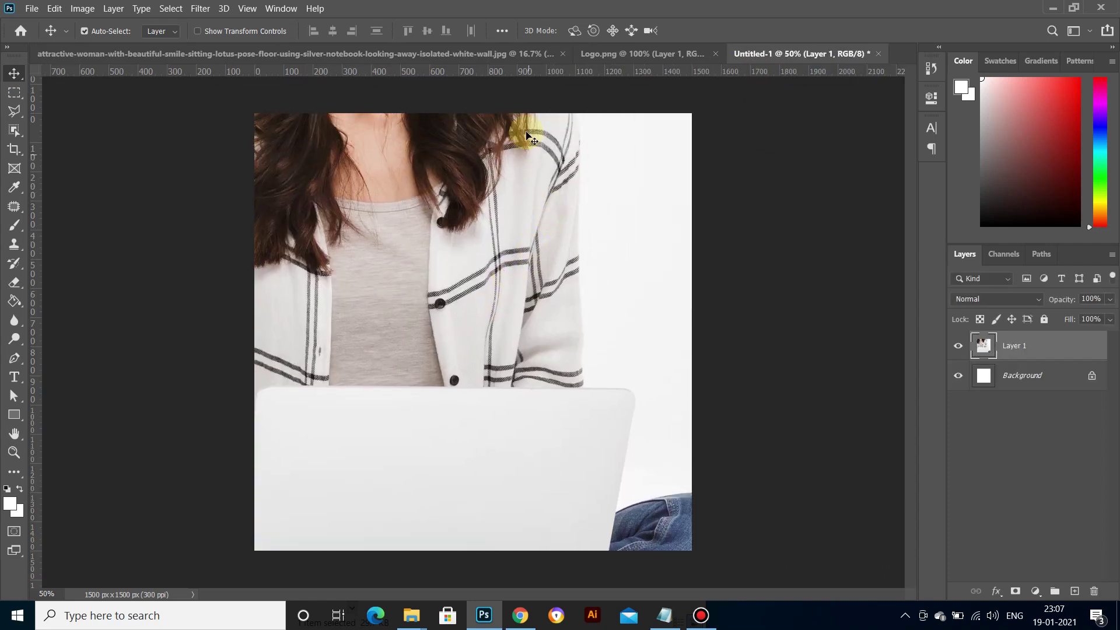
Step: Scale the photo layer down to about 28% and move it toward the canvas bottom
{"action": "key", "text": "ctrl+minus"}
{"action": "key", "text": "ctrl+minus"}
{"action": "key", "text": "ctrl+minus"}
{"action": "left_click", "coordinate": [54, 8]}
{"action": "left_click", "coordinate": [87, 310]}
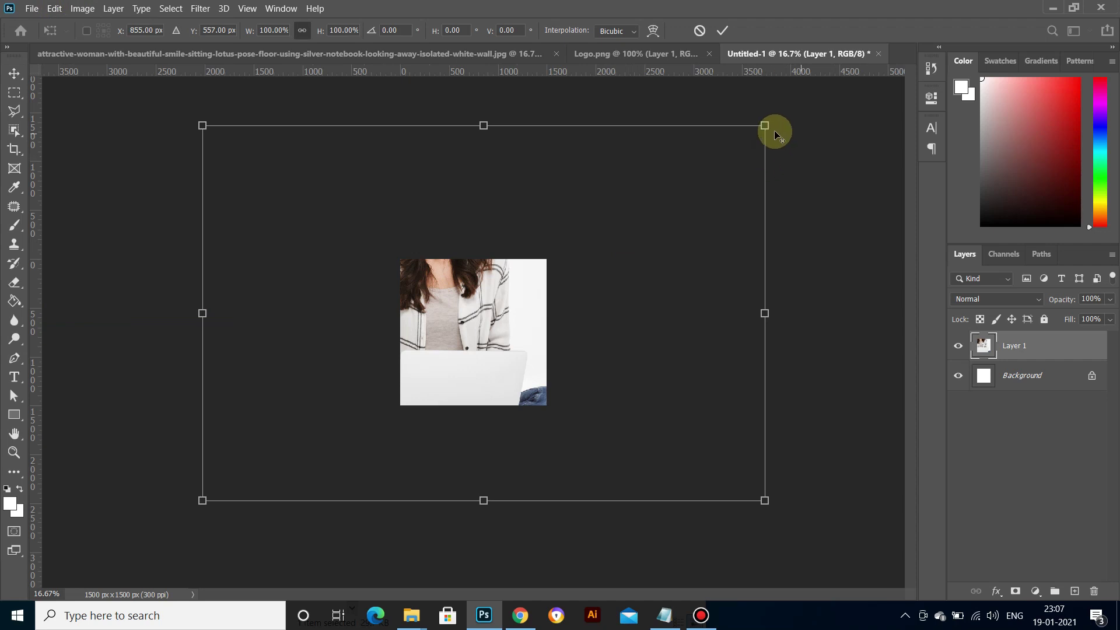
{"action": "left_click_drag", "start_coordinate": [775, 133], "coordinate": [563, 263]}
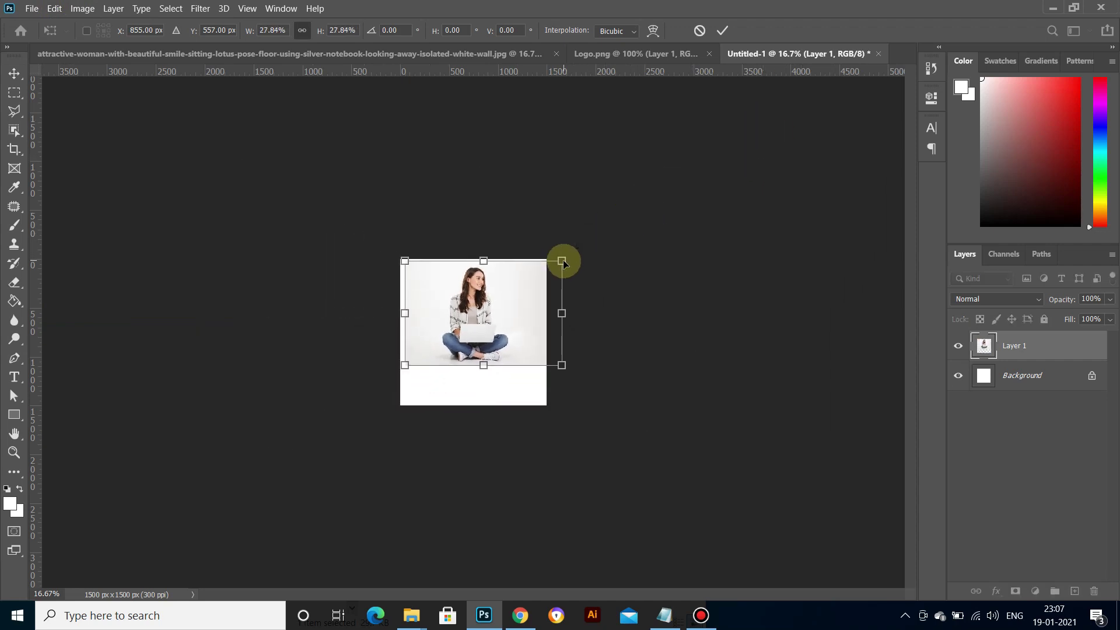
{"action": "key", "text": "ctrl+plus"}
{"action": "key", "text": "ctrl+plus"}
{"action": "key", "text": "ctrl+plus"}
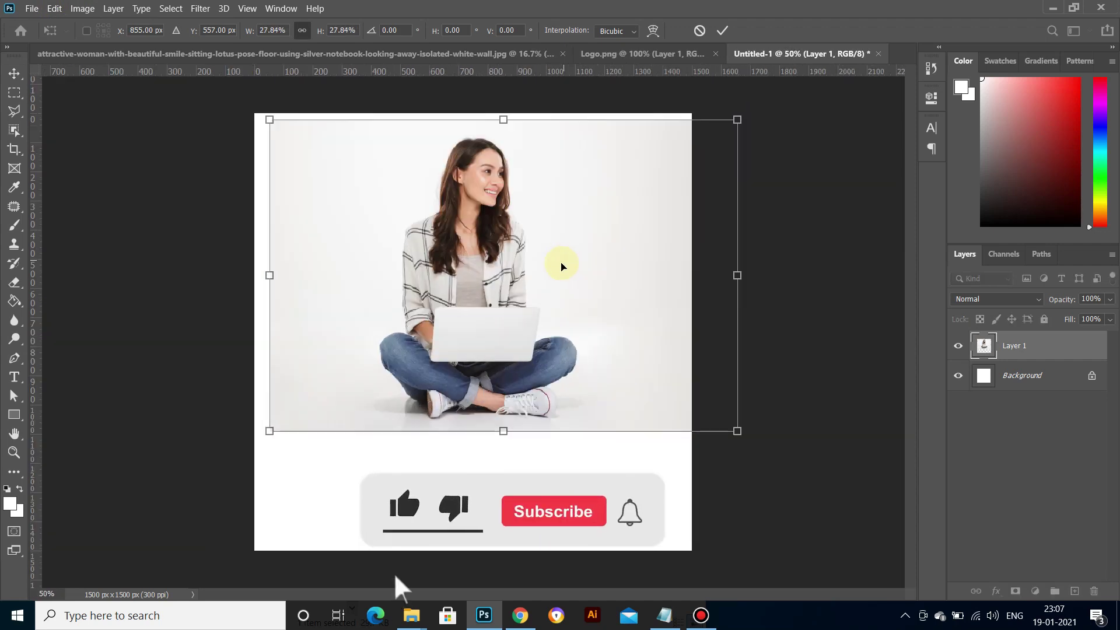
{"action": "left_click_drag", "start_coordinate": [563, 265], "coordinate": [532, 375]}
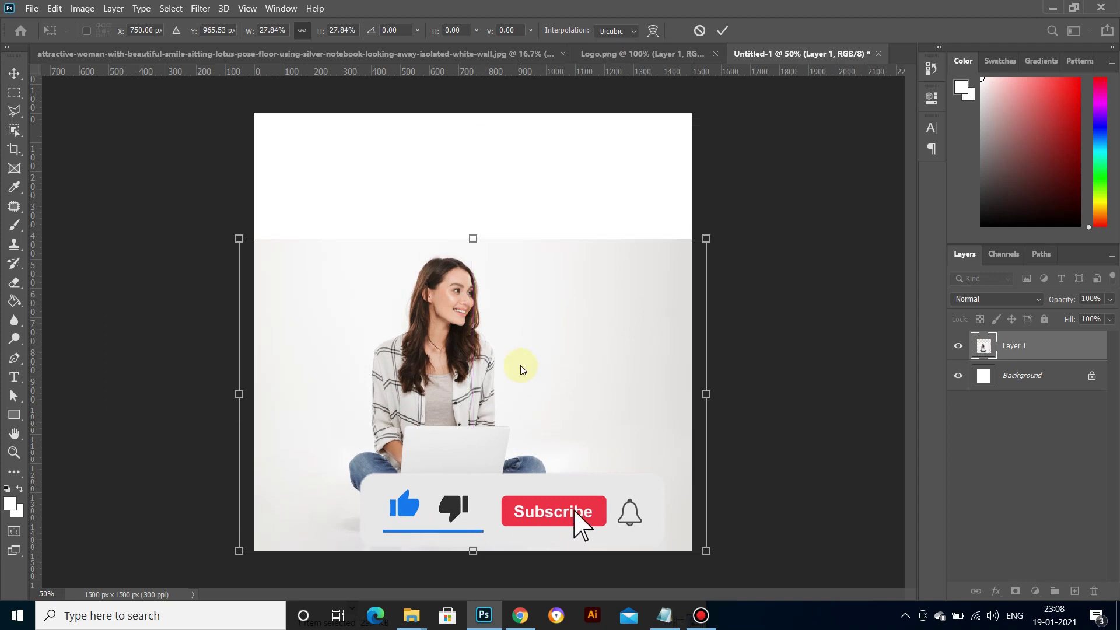
Step: Flip the photo horizontally, size it to about 31%, and place it lower right
{"action": "right_click", "coordinate": [520, 365]}
{"action": "left_click", "coordinate": [542, 348]}
{"action": "left_click_drag", "start_coordinate": [541, 348], "coordinate": [548, 348]}
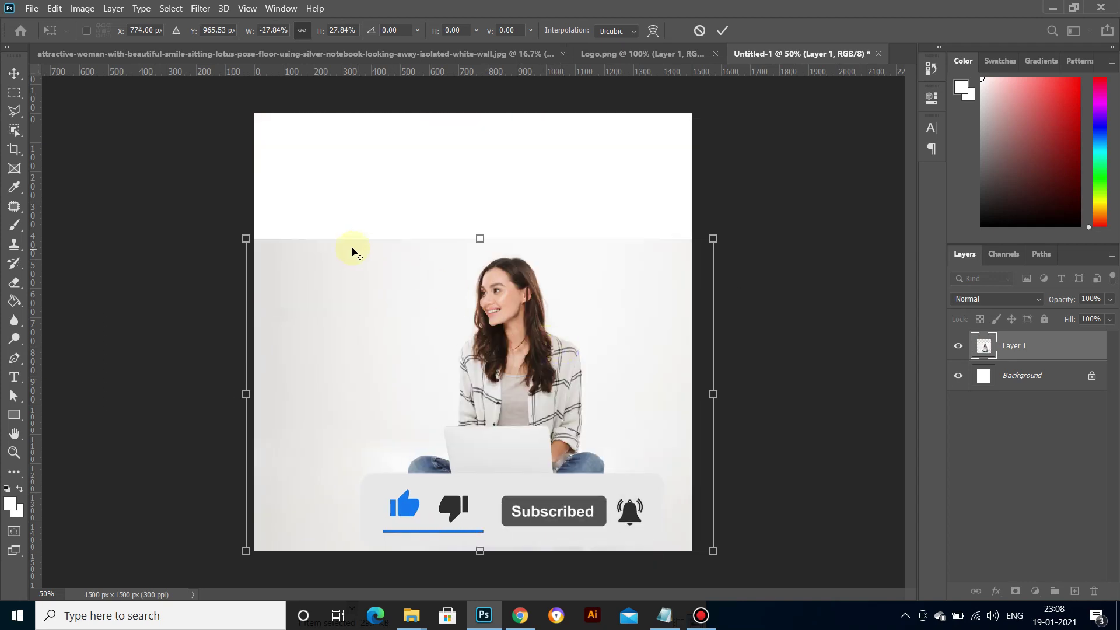
{"action": "left_click_drag", "start_coordinate": [246, 240], "coordinate": [229, 227]}
{"action": "left_click_drag", "start_coordinate": [367, 309], "coordinate": [435, 313]}
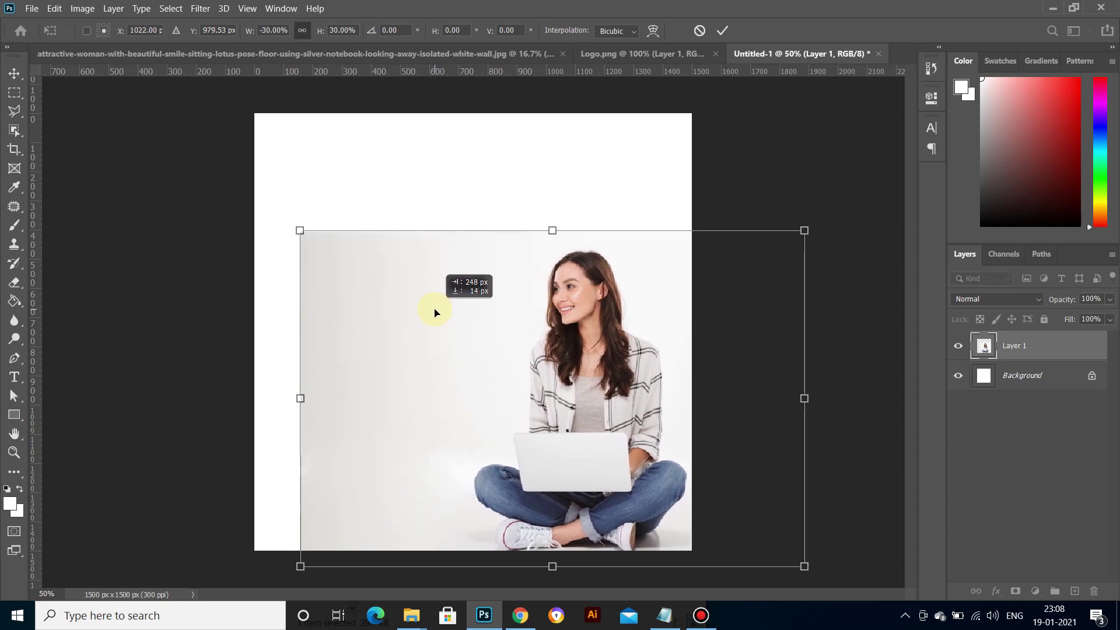
{"action": "left_click_drag", "start_coordinate": [309, 240], "coordinate": [283, 220]}
{"action": "left_click_drag", "start_coordinate": [400, 290], "coordinate": [445, 297]}
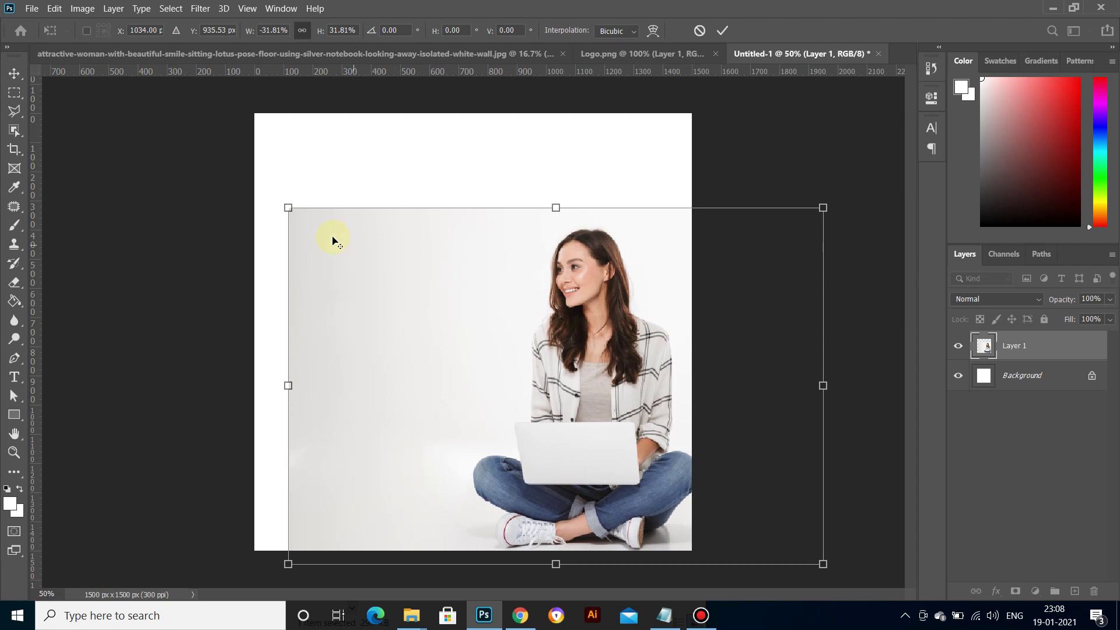
{"action": "left_click_drag", "start_coordinate": [288, 209], "coordinate": [302, 214]}
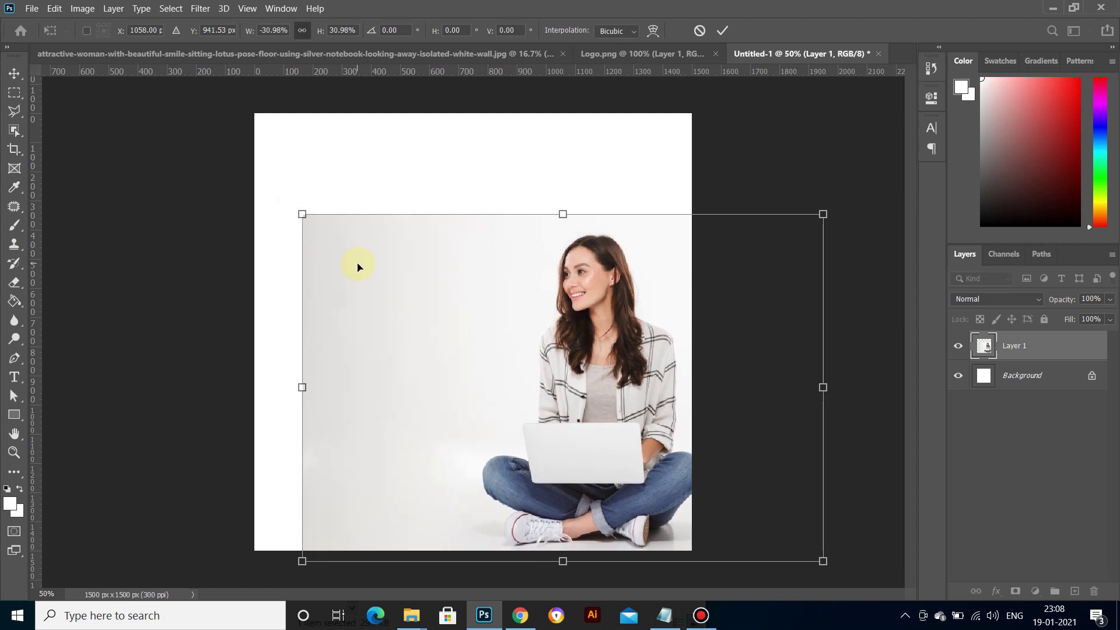
{"action": "key", "text": "Return"}
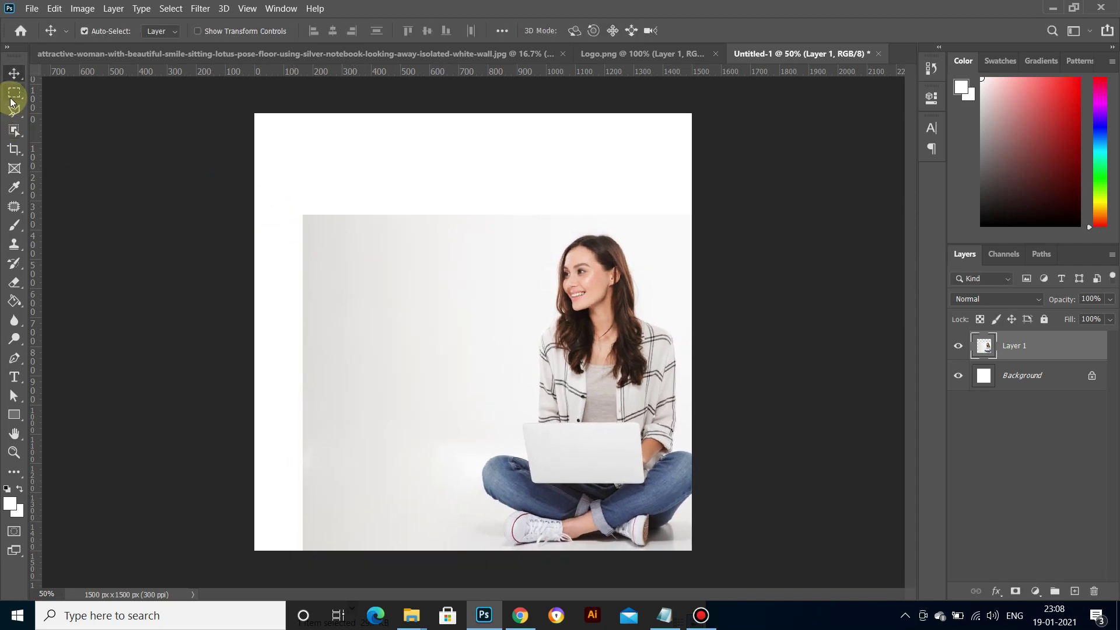
Step: Stretch a thin strip of the photo's left edge out to the canvas's left edge
{"action": "left_click", "coordinate": [14, 92]}
{"action": "left_click_drag", "start_coordinate": [294, 211], "coordinate": [320, 551]}
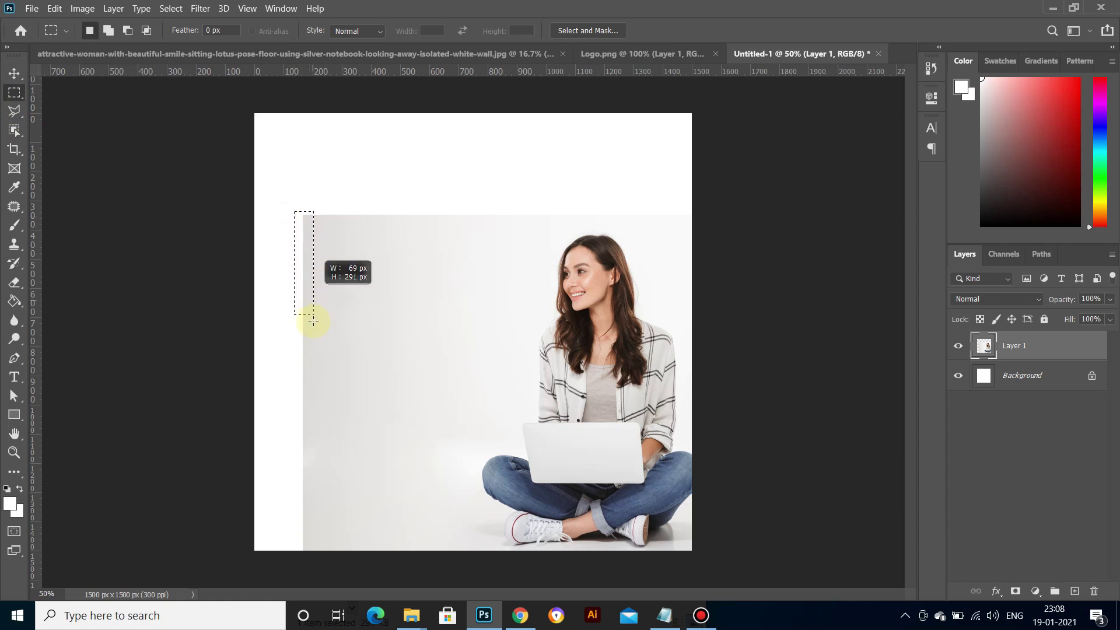
{"action": "left_click", "coordinate": [54, 8]}
{"action": "left_click", "coordinate": [93, 309]}
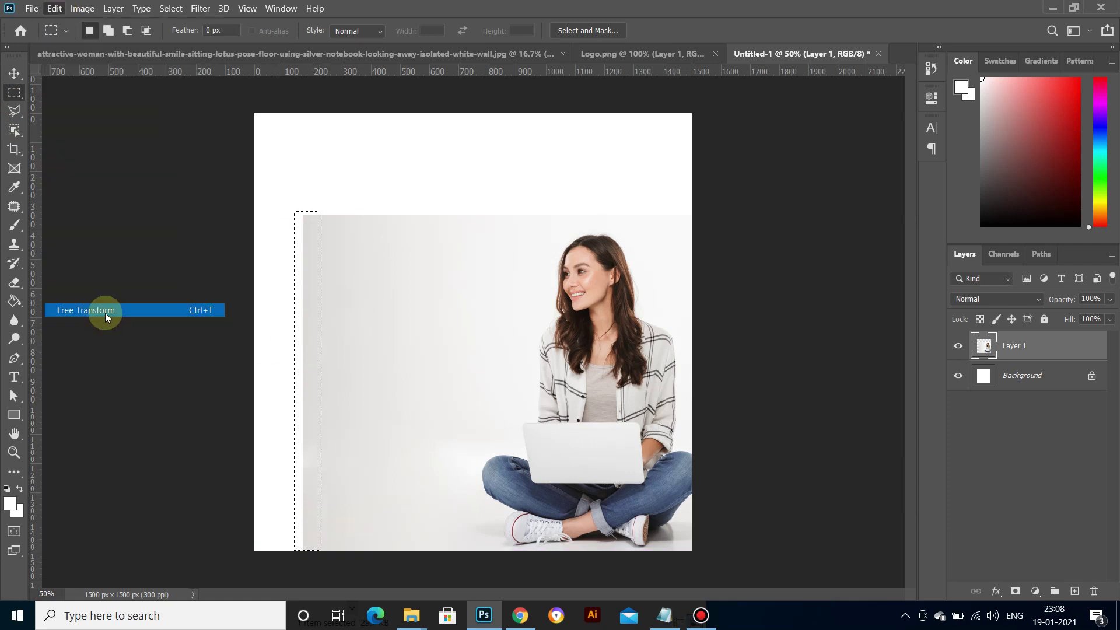
{"action": "left_click_drag", "start_coordinate": [293, 380], "coordinate": [221, 378]}
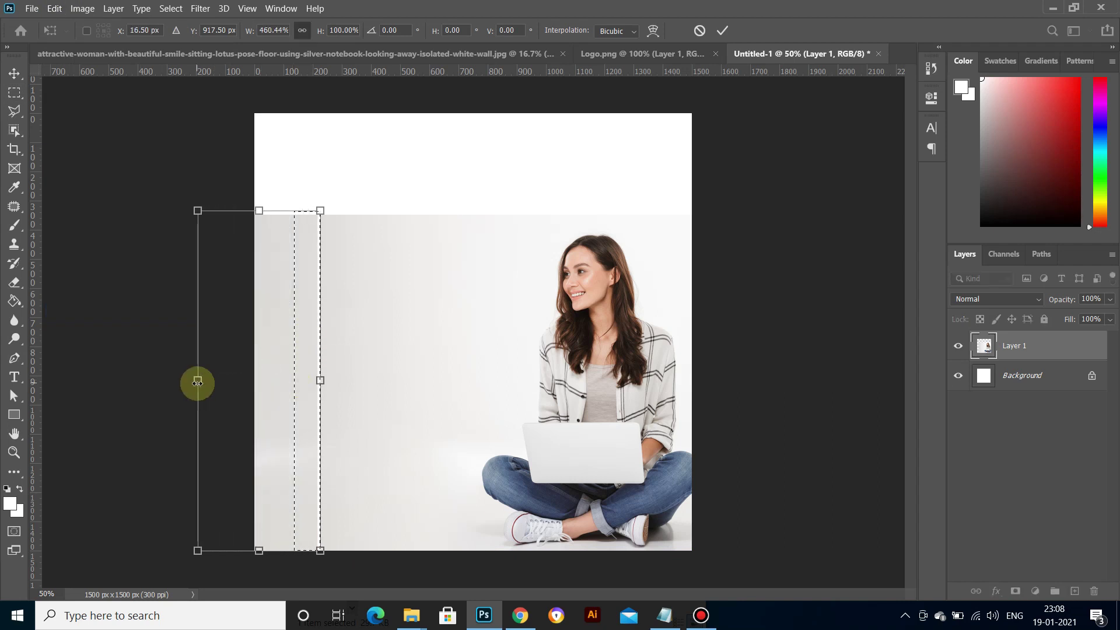
{"action": "left_click", "coordinate": [723, 30]}
{"action": "left_click", "coordinate": [310, 180]}
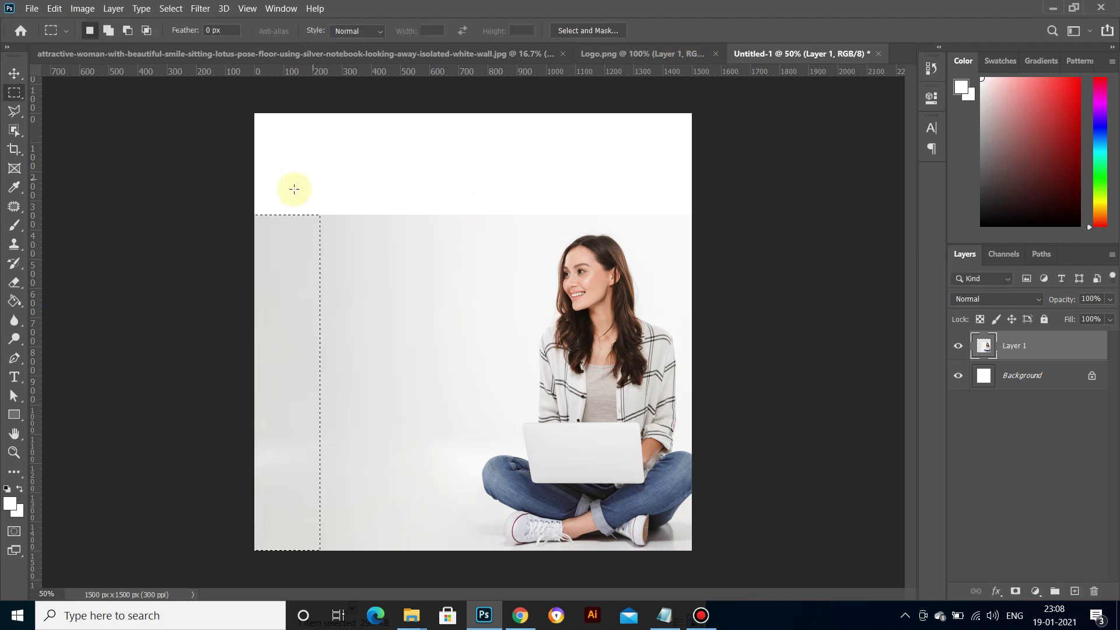
Step: Stretch a strip near the photo's top up to the canvas top
{"action": "mouse_move", "coordinate": [255, 202]}
{"action": "left_mouse_down"}
{"action": "mouse_move", "coordinate": [571, 231]}
{"action": "mouse_move", "coordinate": [705, 230]}
{"action": "left_mouse_up"}
{"action": "left_click_drag", "start_coordinate": [692, 188], "coordinate": [242, 233]}
{"action": "left_click", "coordinate": [54, 8]}
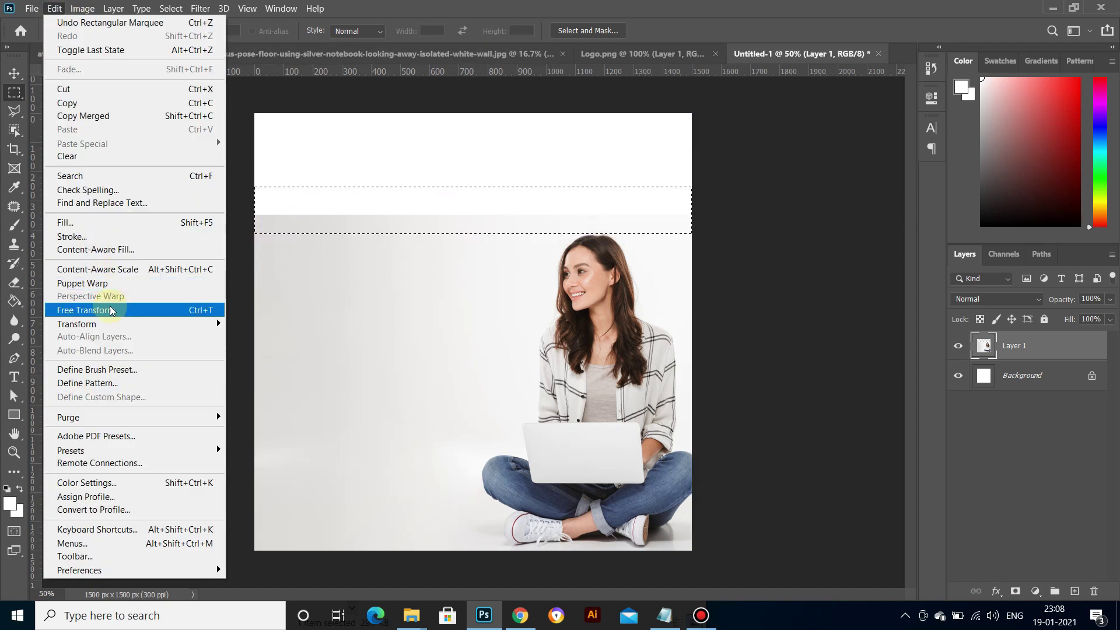
{"action": "left_click", "coordinate": [93, 309]}
{"action": "left_click_drag", "start_coordinate": [473, 185], "coordinate": [473, 18]}
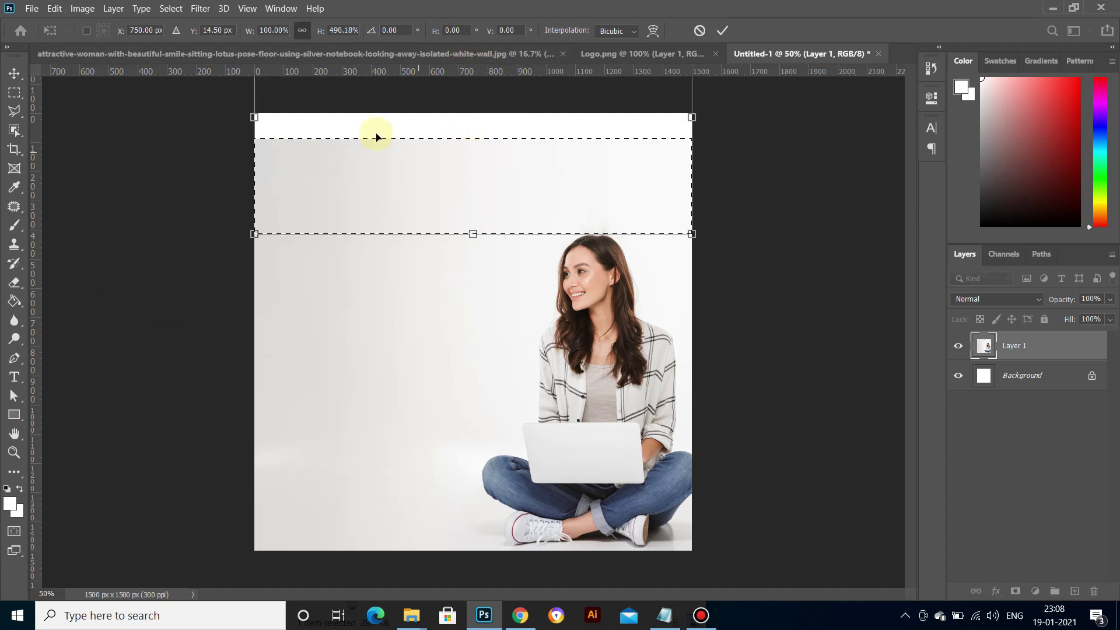
{"action": "left_click", "coordinate": [722, 31]}
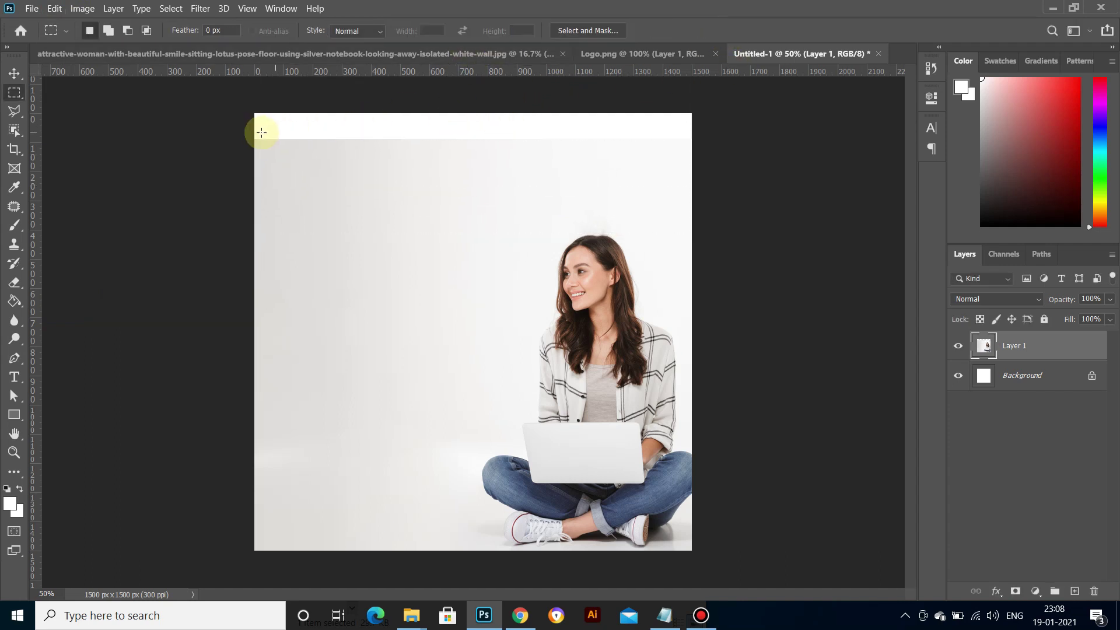
Step: Stretch another backdrop strip upward to cover the remaining top gap, then deselect
{"action": "left_click_drag", "start_coordinate": [355, 155], "coordinate": [702, 165]}
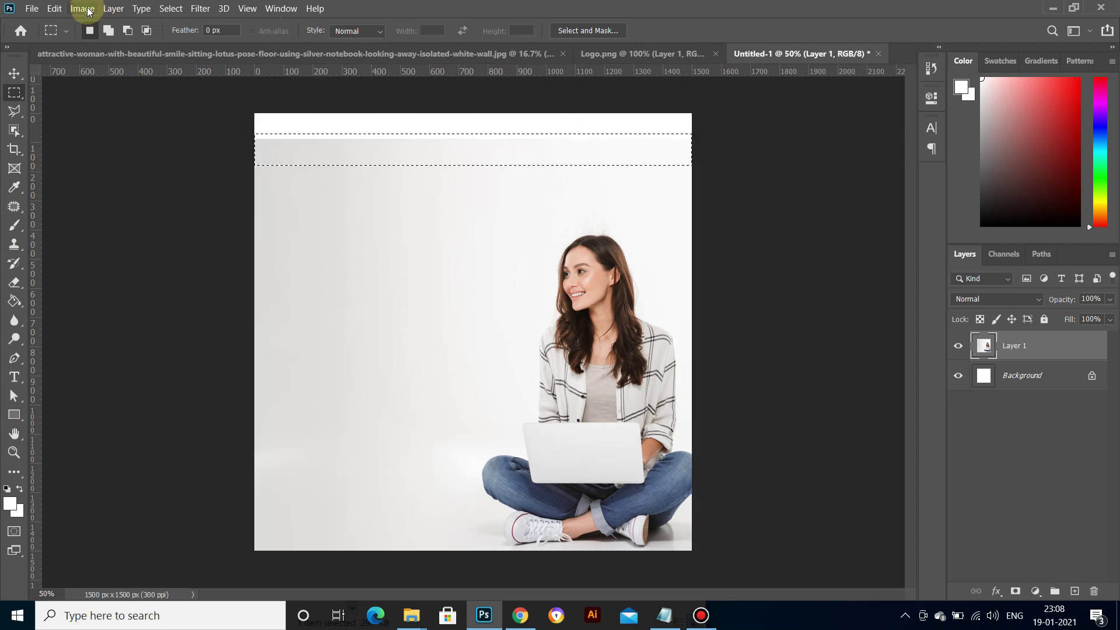
{"action": "left_click", "coordinate": [54, 8]}
{"action": "left_click", "coordinate": [86, 310]}
{"action": "left_click_drag", "start_coordinate": [473, 134], "coordinate": [482, 83]}
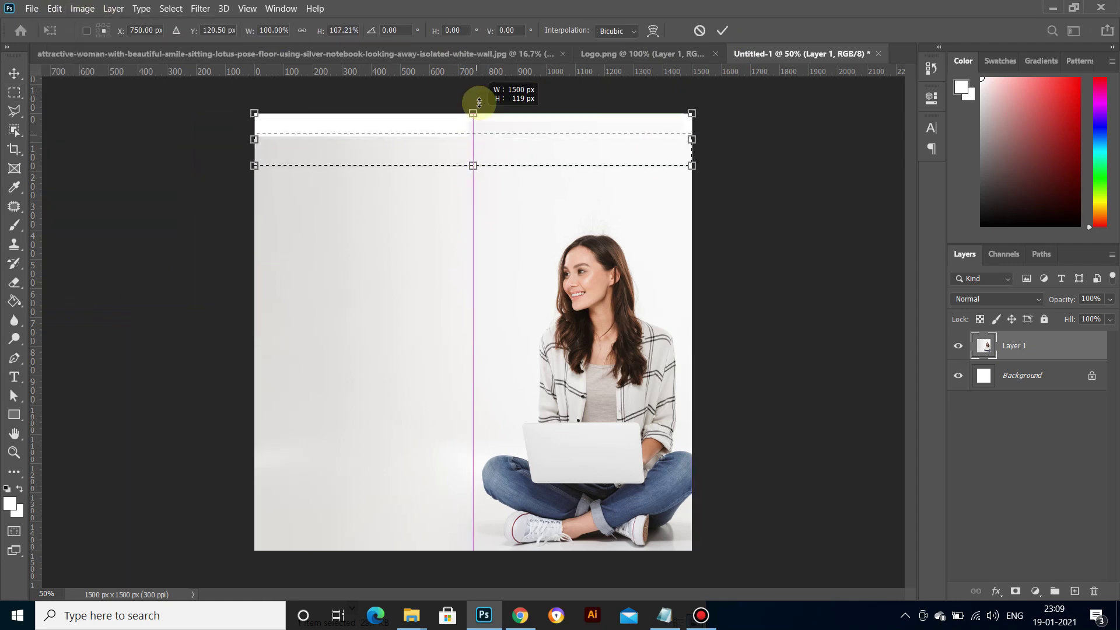
{"action": "left_click", "coordinate": [722, 30]}
{"action": "left_click", "coordinate": [10, 60]}
{"action": "left_click", "coordinate": [171, 8]}
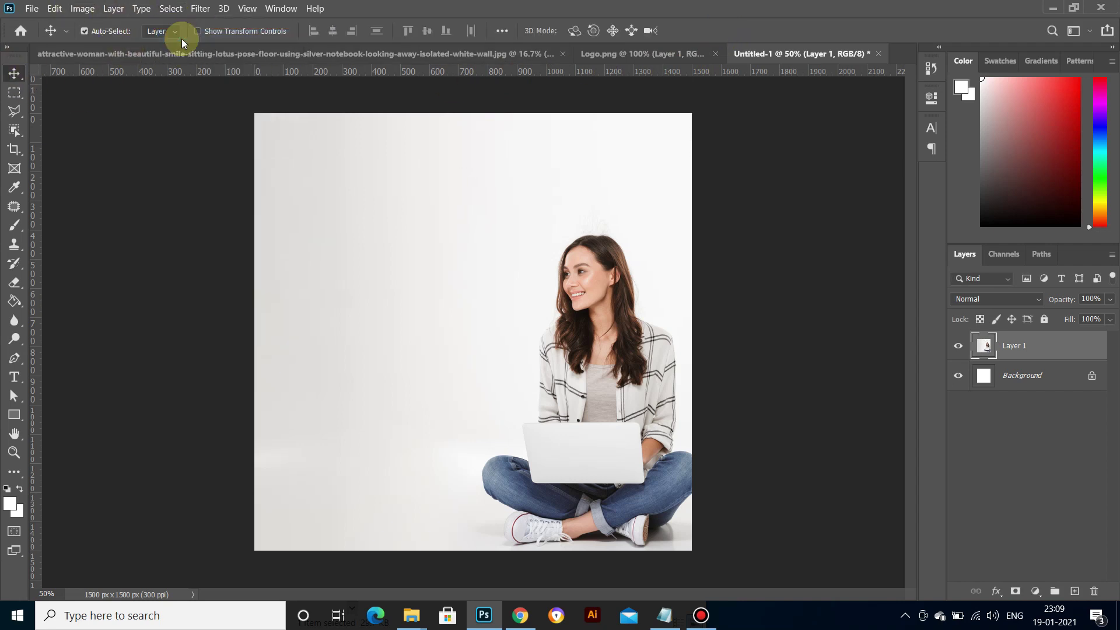
Step: Bring the SCEY logo into the post and scale it proportionally to 268 px wide
{"action": "left_click", "coordinate": [619, 54]}
{"action": "mouse_move", "coordinate": [537, 262]}
{"action": "left_mouse_down"}
{"action": "mouse_move", "coordinate": [794, 55]}
{"action": "mouse_move", "coordinate": [411, 163]}
{"action": "left_mouse_up"}
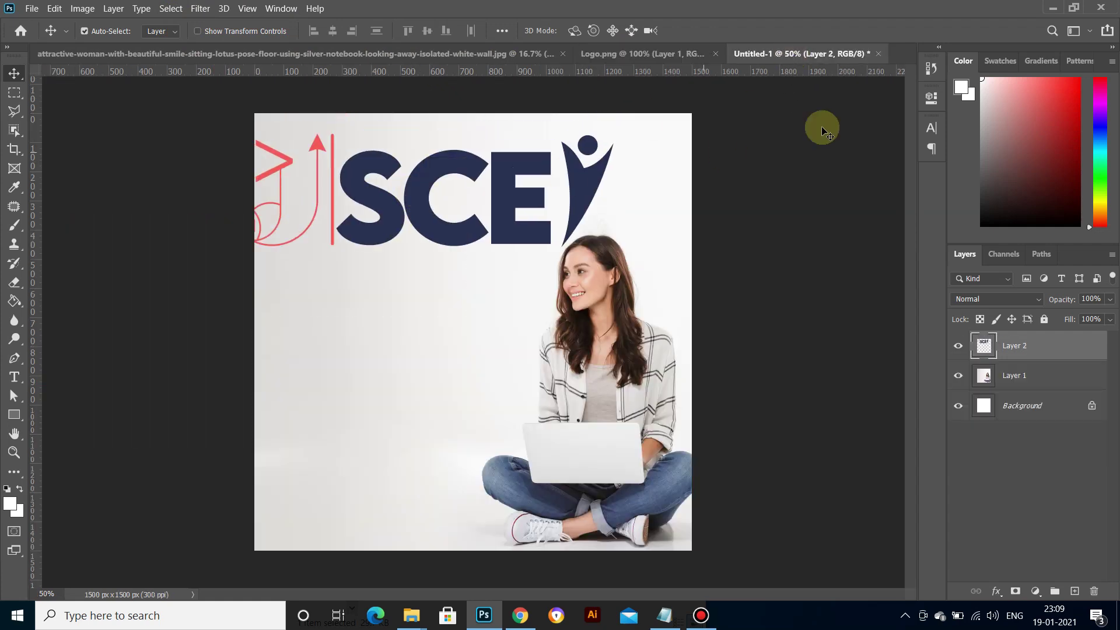
{"action": "left_click", "coordinate": [931, 98]}
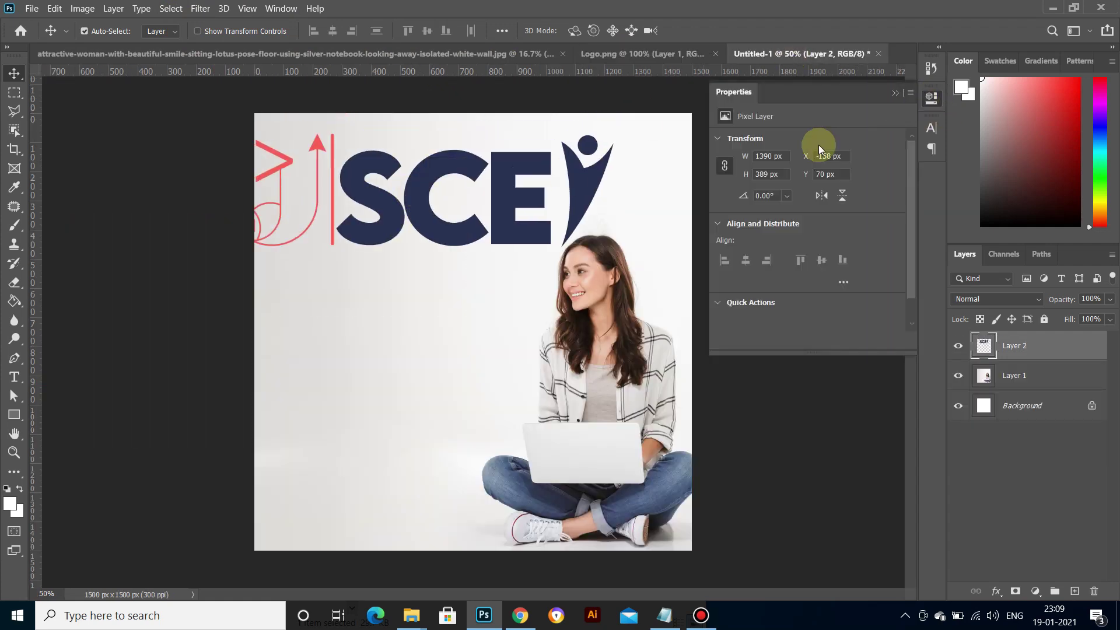
{"action": "type", "text": "968"}
{"action": "left_click", "coordinate": [706, 156]}
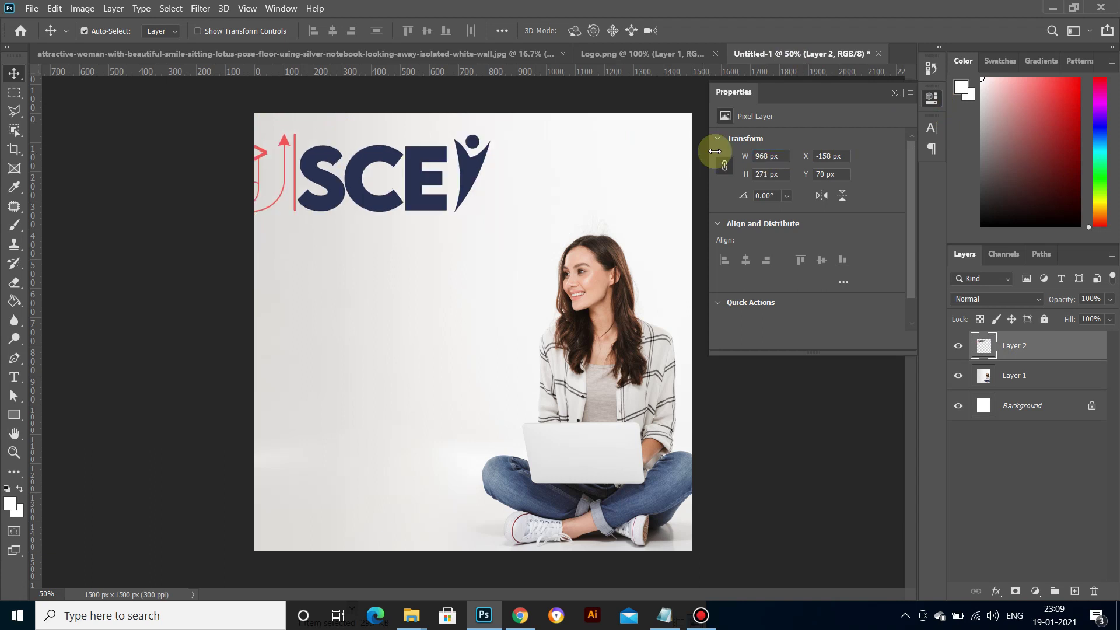
{"action": "left_click", "coordinate": [775, 157]}
{"action": "type", "text": "268"}
{"action": "key", "text": "Return"}
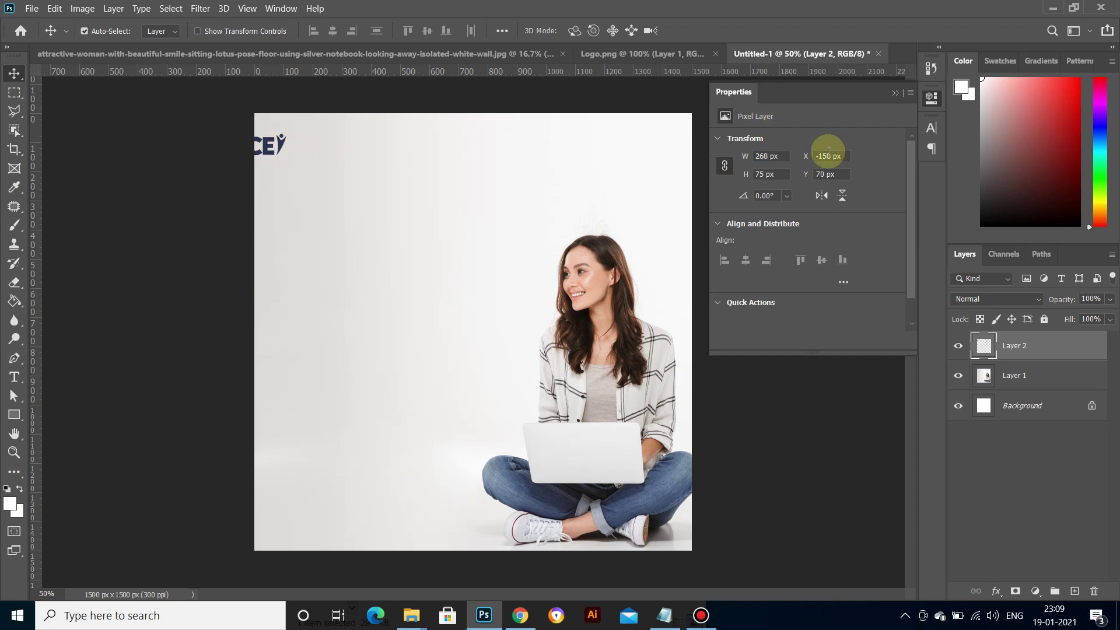
Step: Set the logo's X position to 30 px and reselect the photo layer
{"action": "left_click", "coordinate": [845, 156]}
{"action": "type", "text": "30"}
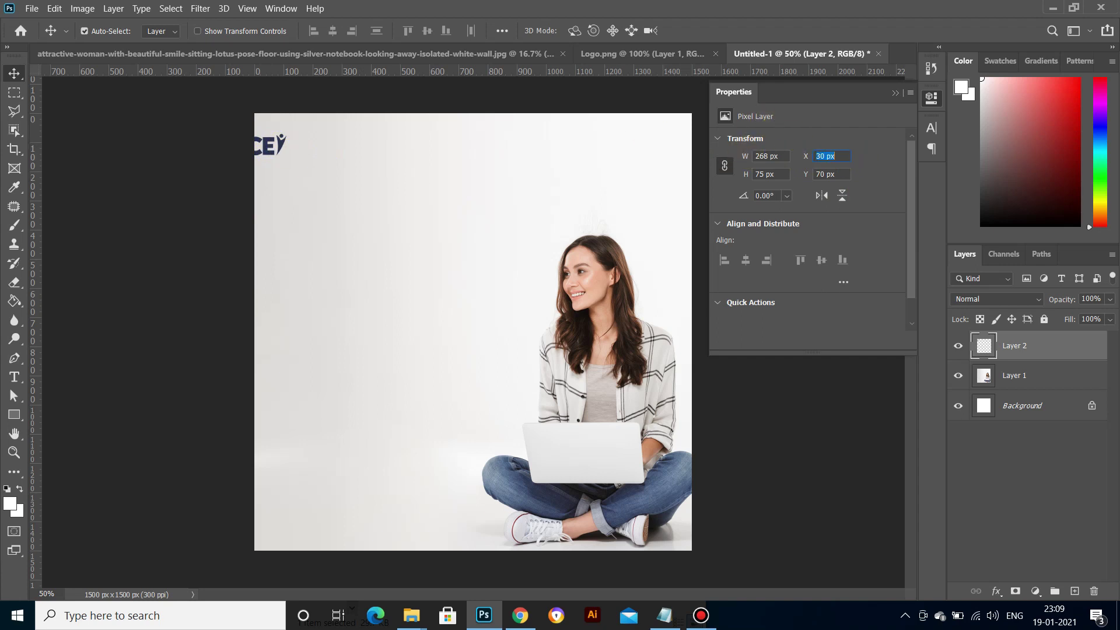
{"action": "left_click", "coordinate": [925, 99]}
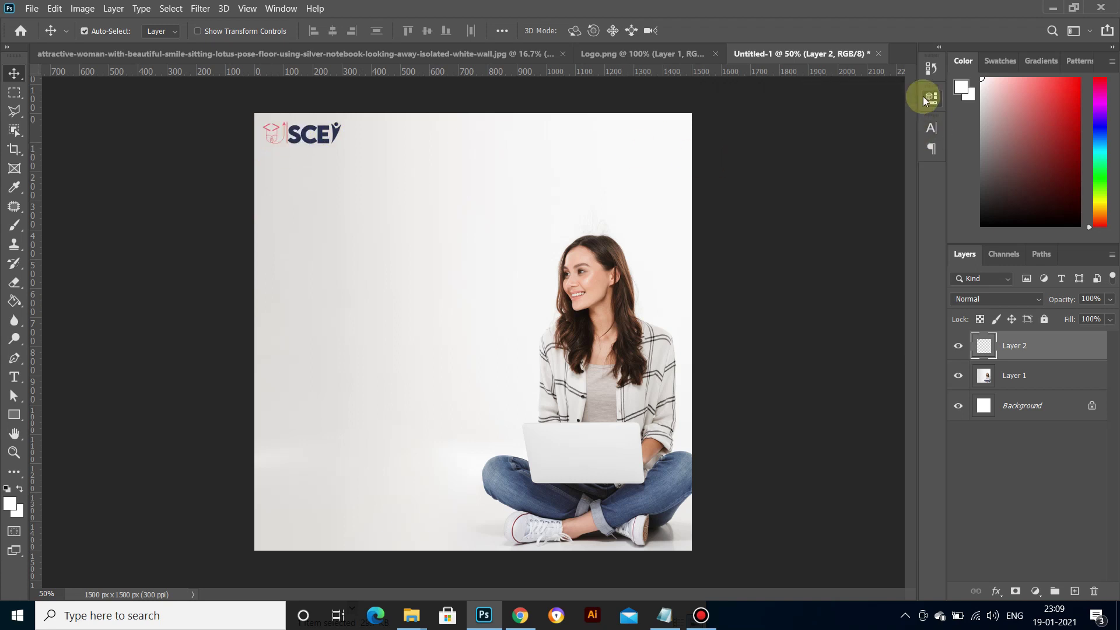
{"action": "left_click", "coordinate": [451, 173]}
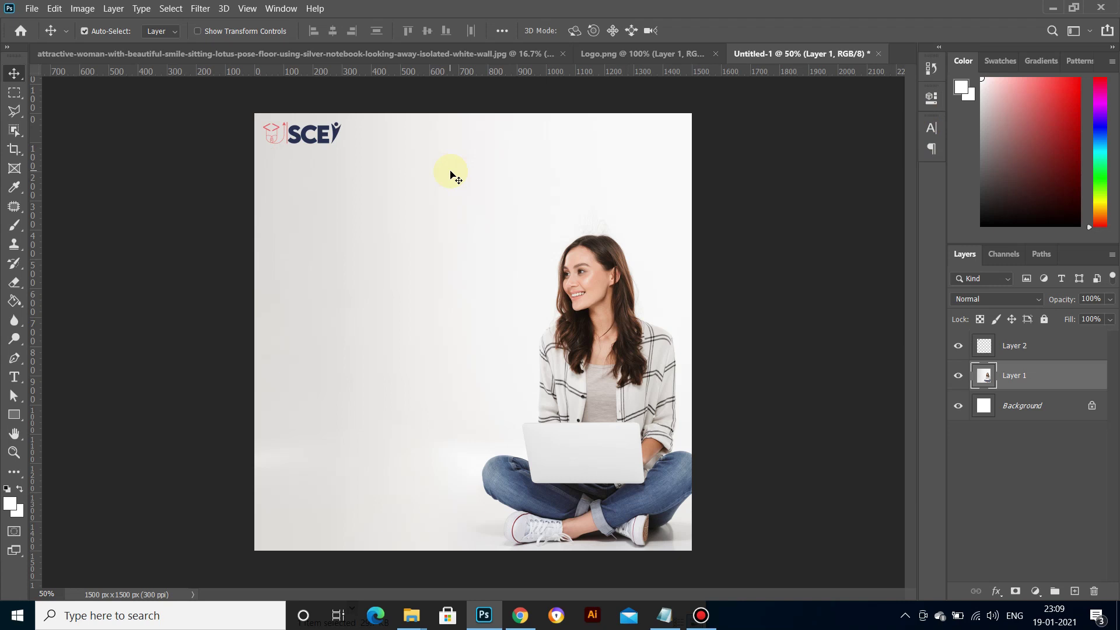
{"action": "left_click", "coordinate": [673, 624]}
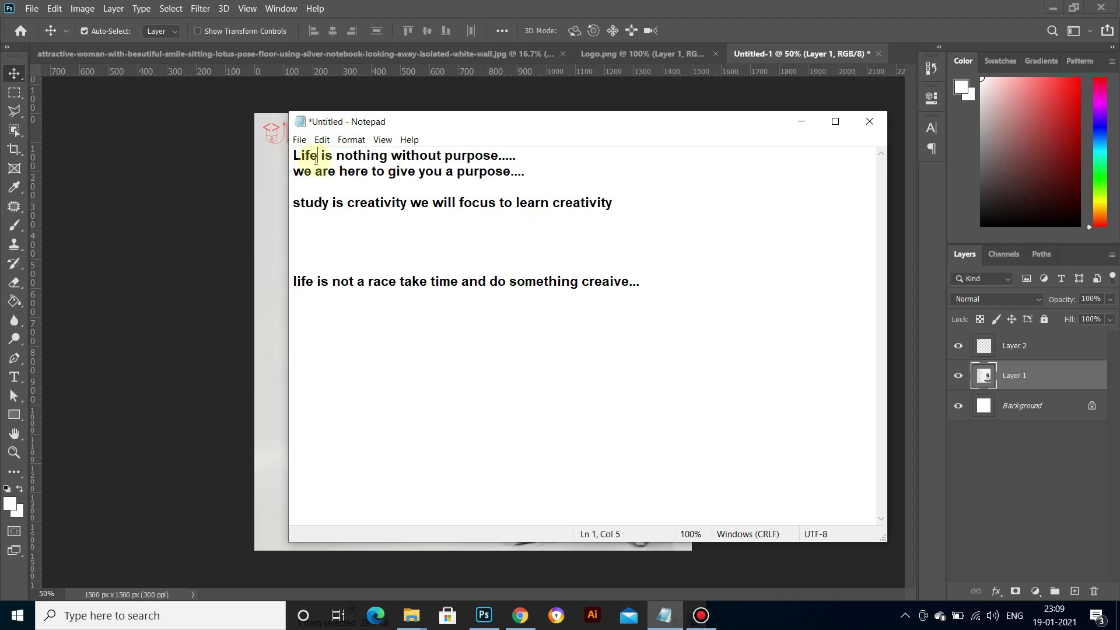
{"action": "left_click_drag", "start_coordinate": [294, 156], "coordinate": [485, 158]}
{"action": "right_click", "coordinate": [465, 157]}
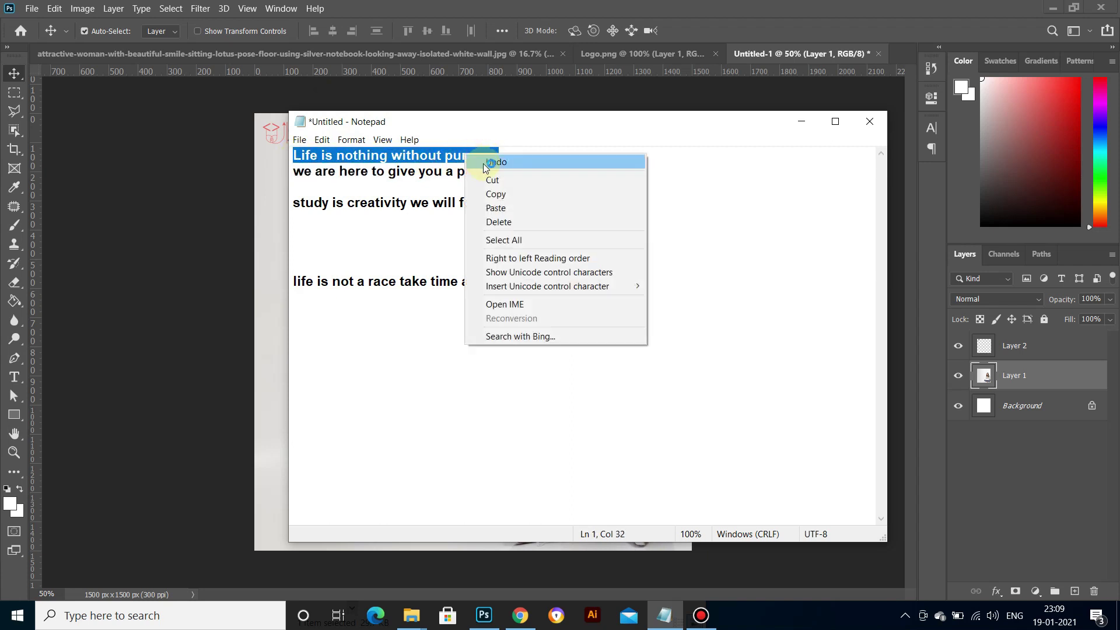
{"action": "left_click", "coordinate": [497, 187]}
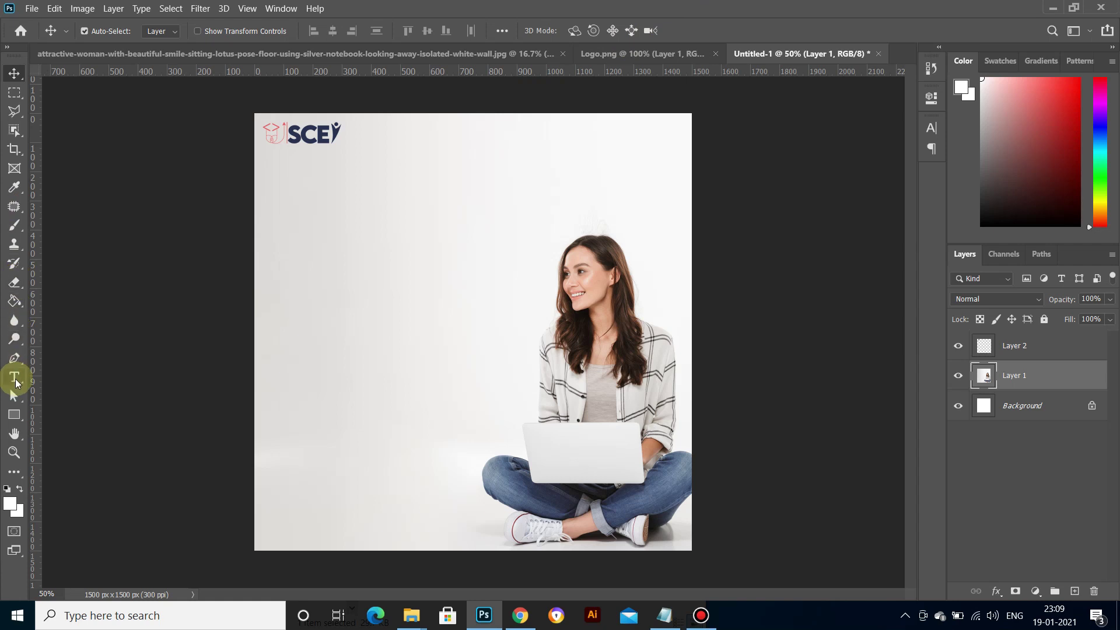
Step: Paste the quote as plain text below the logo, coloured navy #293152 from the logo
{"action": "left_click", "coordinate": [14, 377]}
{"action": "left_click", "coordinate": [284, 220]}
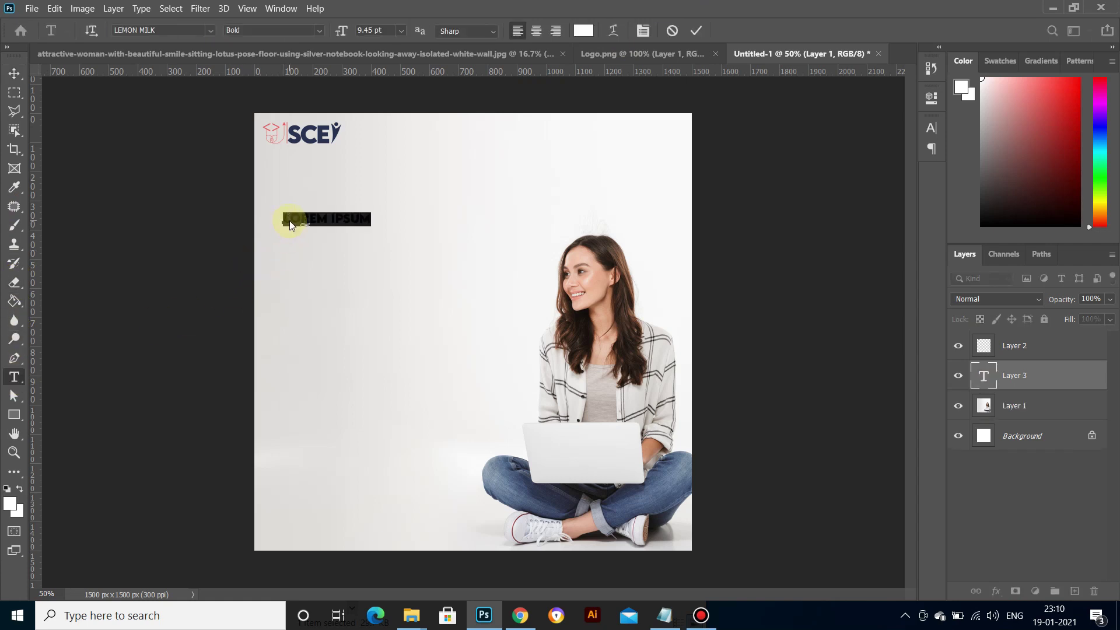
{"action": "right_click", "coordinate": [290, 225]}
{"action": "left_click", "coordinate": [318, 285]}
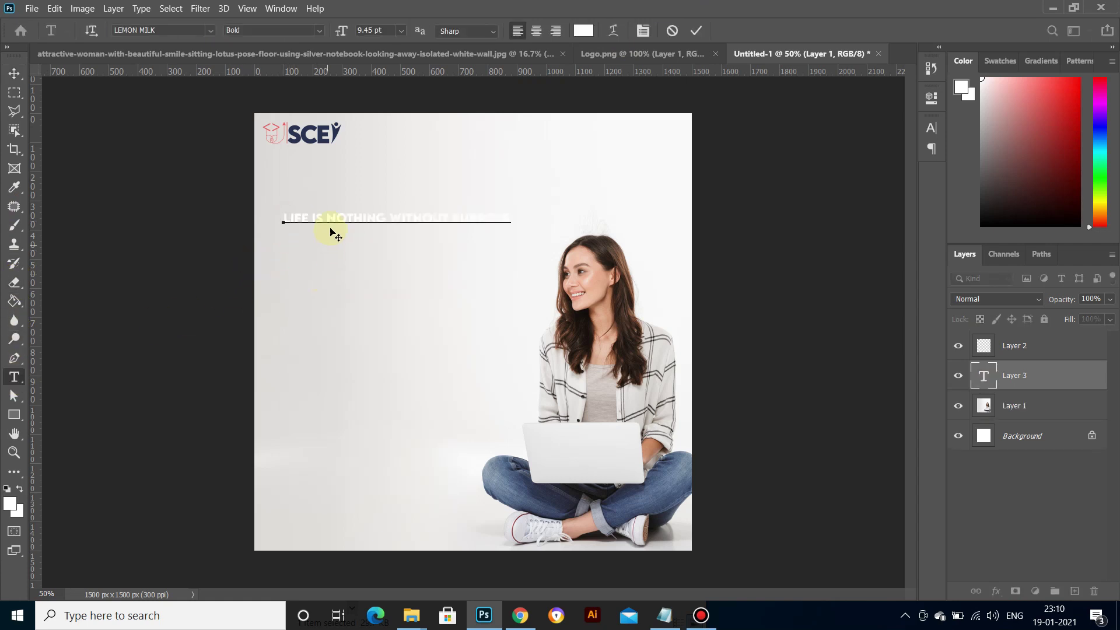
{"action": "left_click_drag", "start_coordinate": [283, 221], "coordinate": [512, 221]}
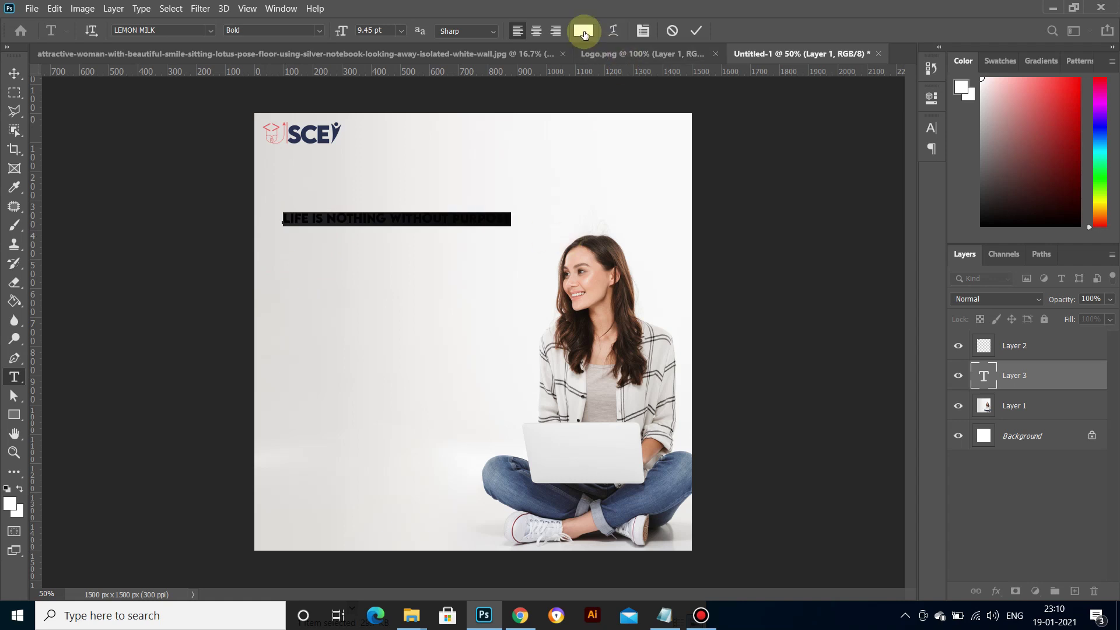
{"action": "left_click", "coordinate": [583, 31]}
{"action": "left_click", "coordinate": [310, 134]}
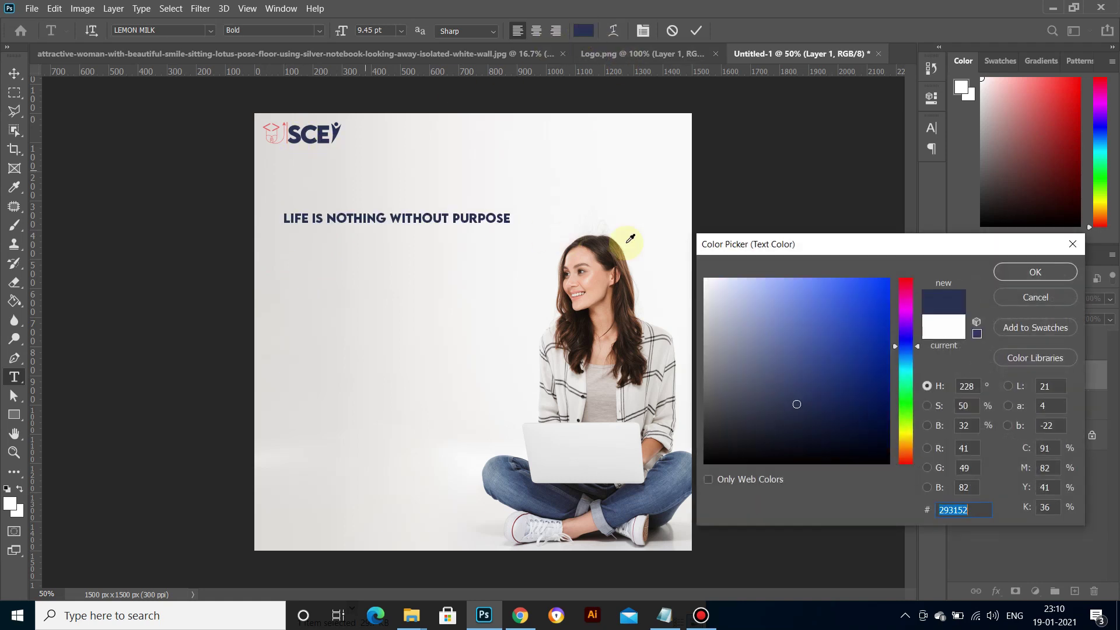
{"action": "left_click", "coordinate": [1028, 272]}
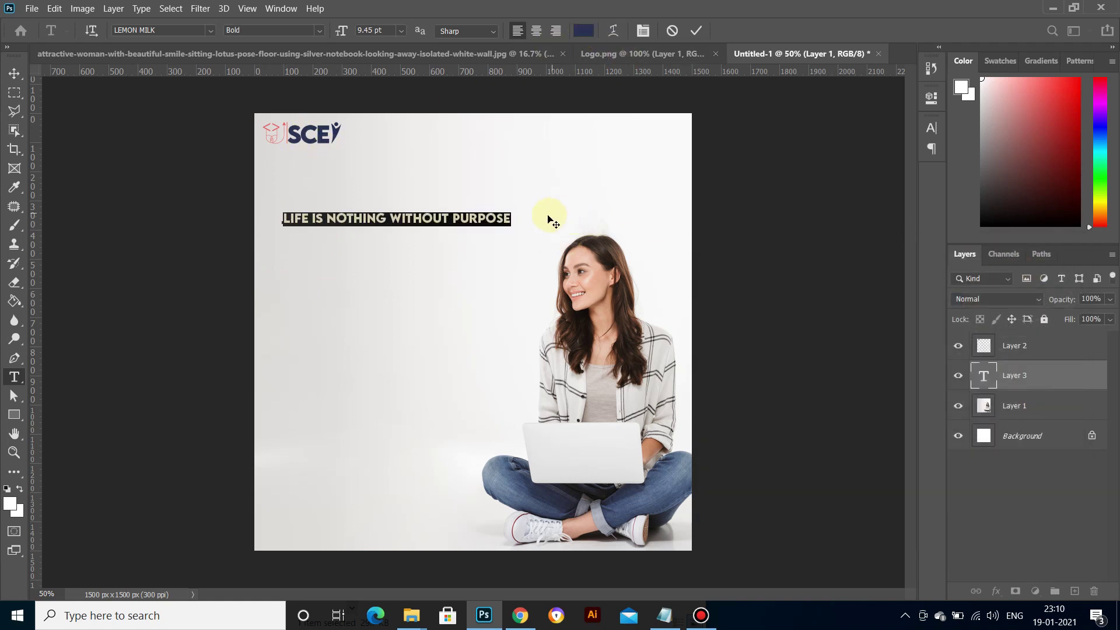
Step: Break the headline after NOTHING onto two lines and set it to 20 pt
{"action": "left_click", "coordinate": [384, 217]}
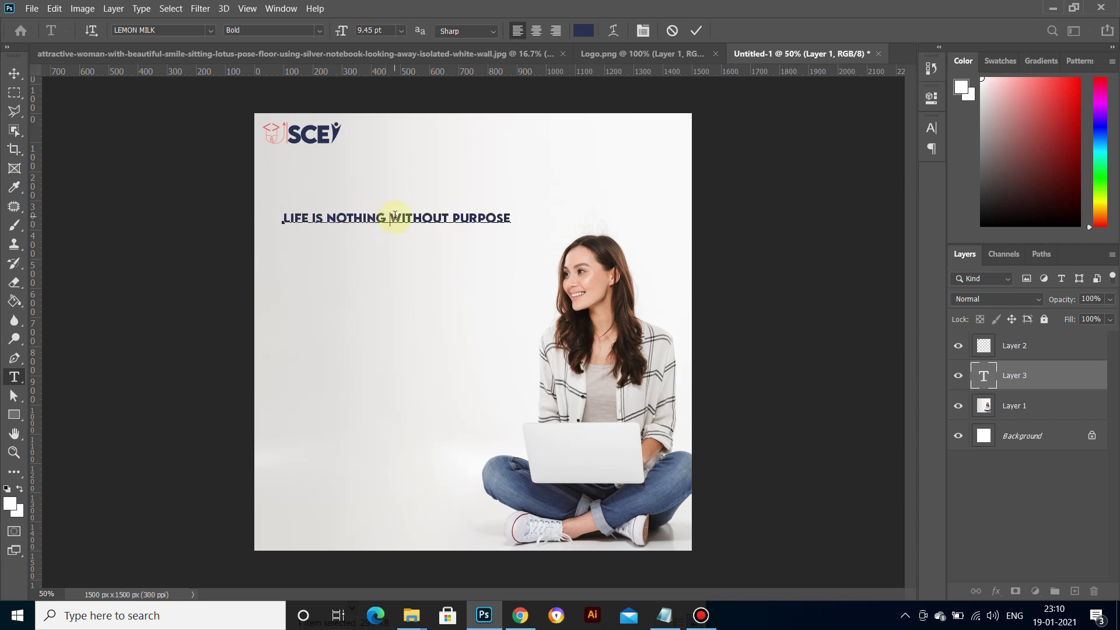
{"action": "key", "text": "Return"}
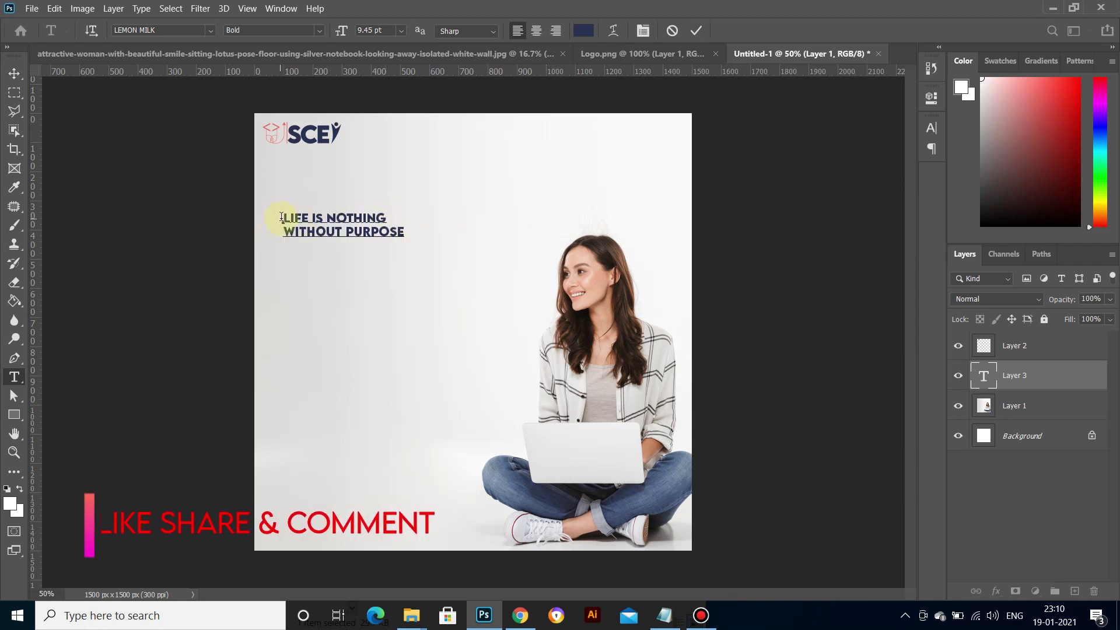
{"action": "key", "text": "ctrl+a"}
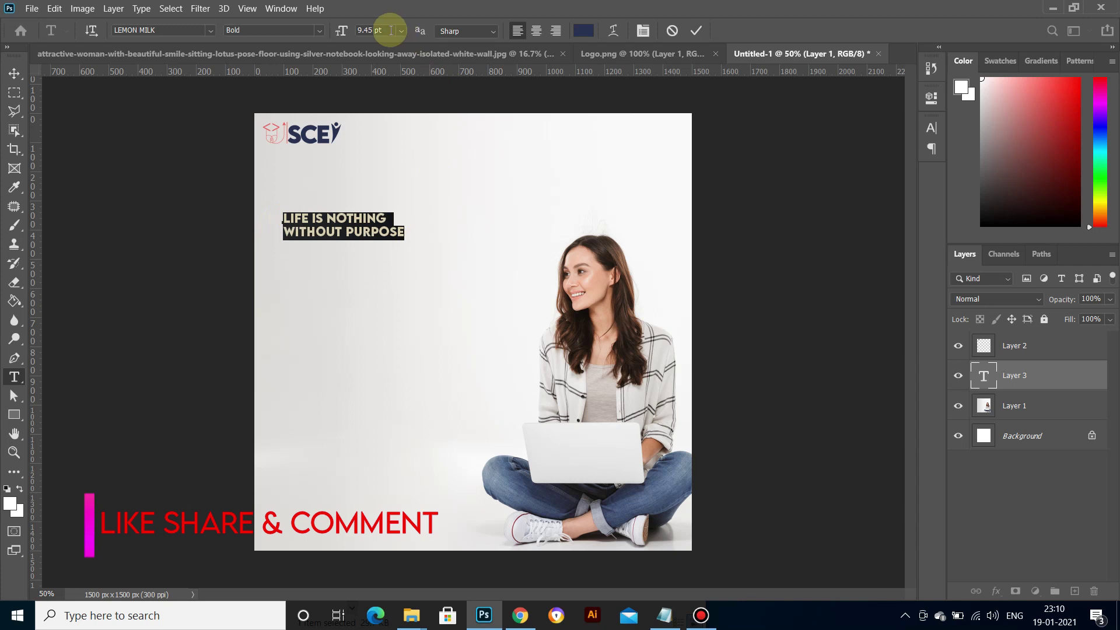
{"action": "left_click", "coordinate": [391, 30]}
{"action": "type", "text": "20"}
{"action": "key", "text": "Return"}
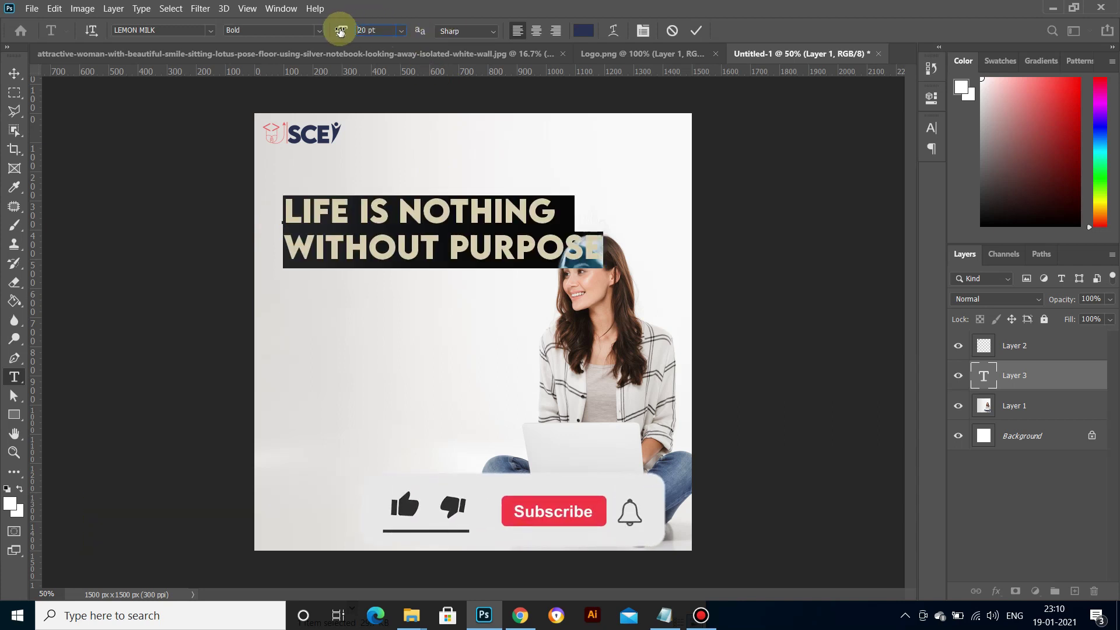
{"action": "left_click_drag", "start_coordinate": [341, 31], "coordinate": [332, 33]}
{"action": "left_click", "coordinate": [934, 136]}
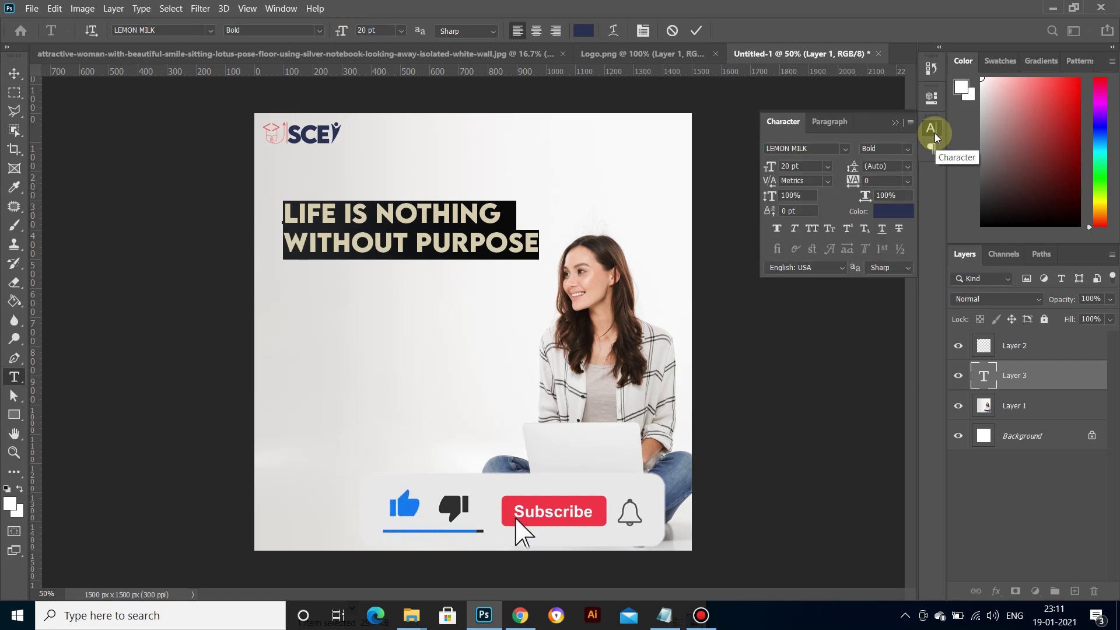
Step: Cut WITHOUT PURPOSE out of the headline, leaving LIFE IS NOTHING as the layer text
{"action": "left_click", "coordinate": [388, 242]}
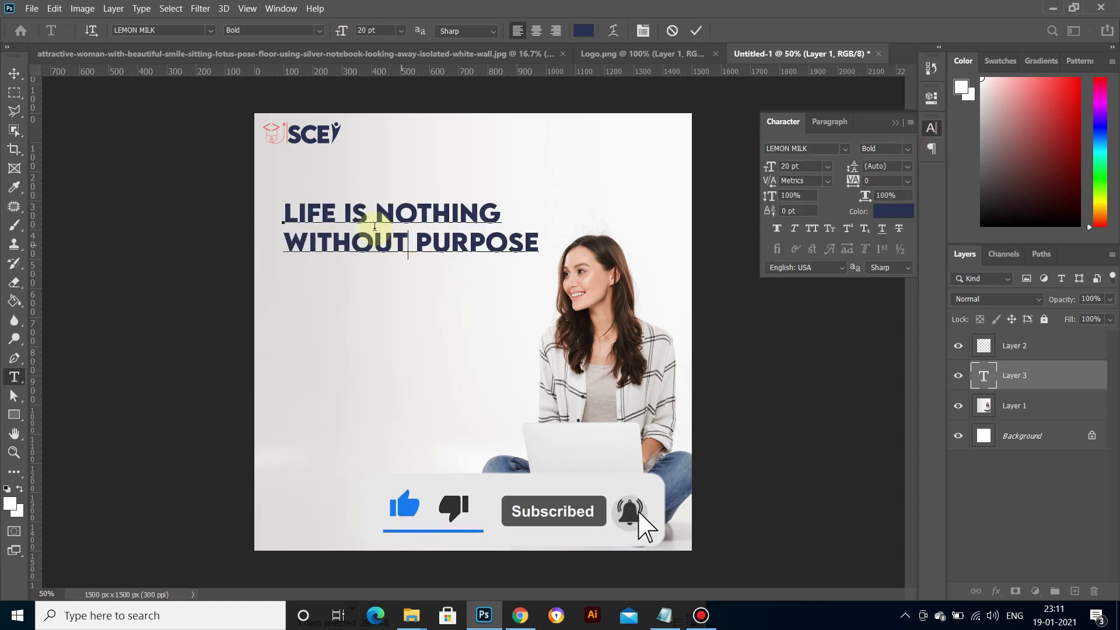
{"action": "left_click_drag", "start_coordinate": [285, 211], "coordinate": [429, 244]}
{"action": "left_click", "coordinate": [290, 245]}
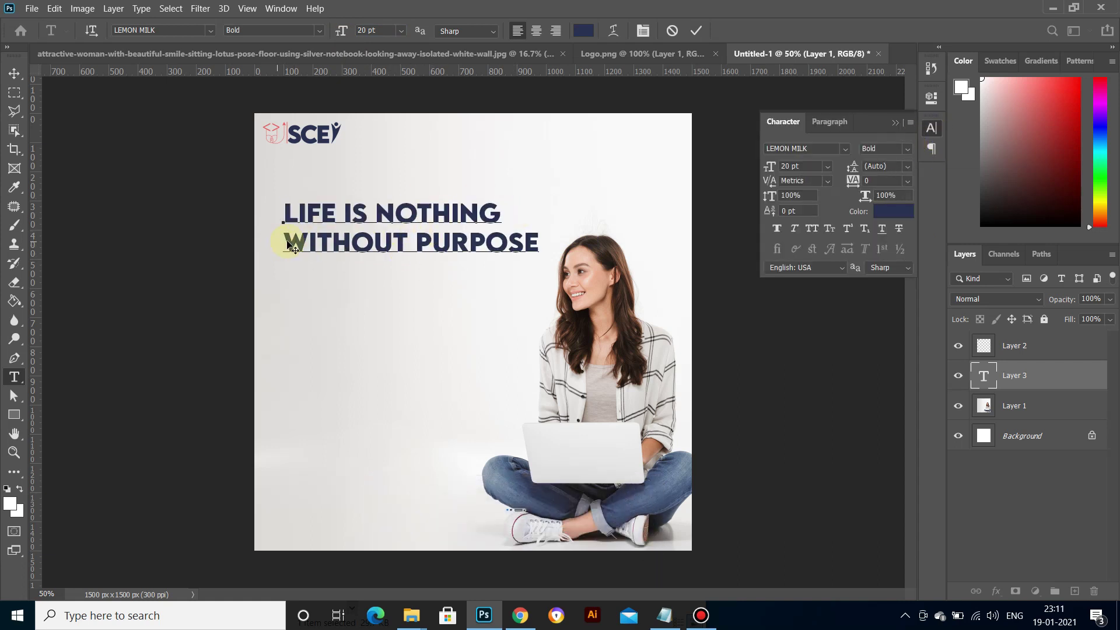
{"action": "left_click_drag", "start_coordinate": [352, 241], "coordinate": [540, 244]}
{"action": "right_click", "coordinate": [545, 253]}
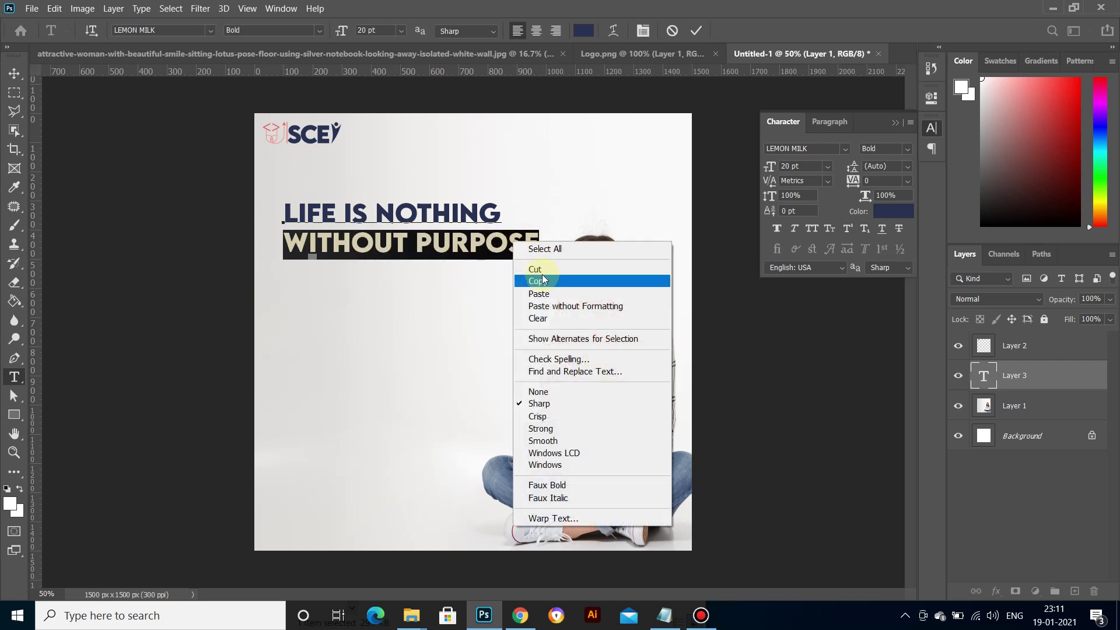
{"action": "left_click", "coordinate": [542, 272]}
{"action": "left_click", "coordinate": [542, 275]}
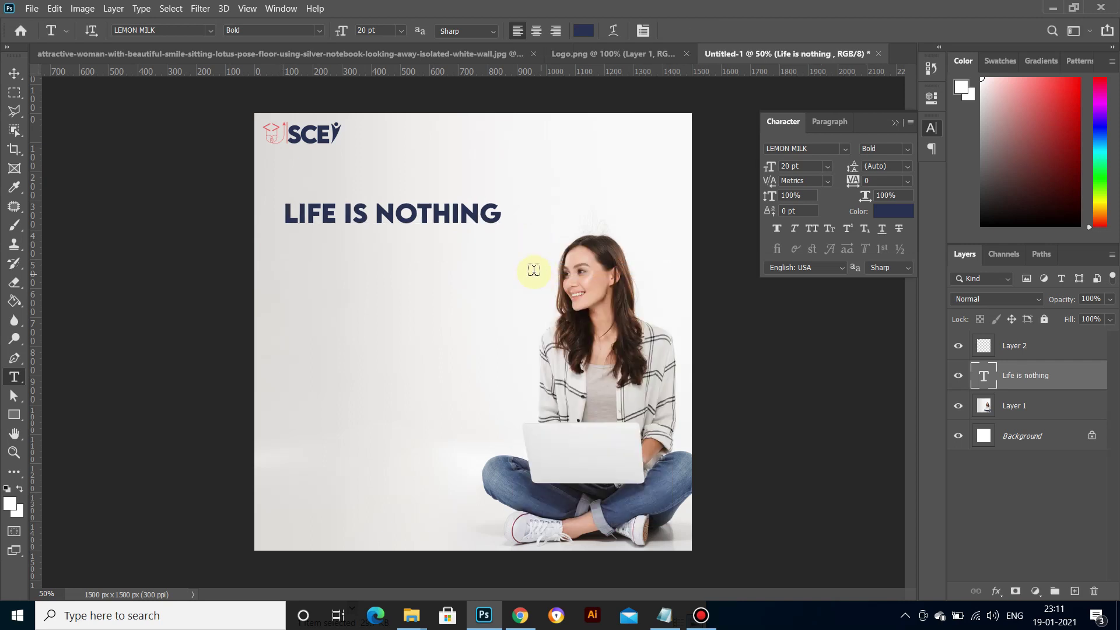
Step: Duplicate the text layer, move it below, and paste WITHOUT PURPOSE into it
{"action": "key", "text": "v"}
{"action": "left_click_drag", "start_coordinate": [1061, 376], "coordinate": [1075, 591]}
{"action": "left_click_drag", "start_coordinate": [414, 220], "coordinate": [413, 241]}
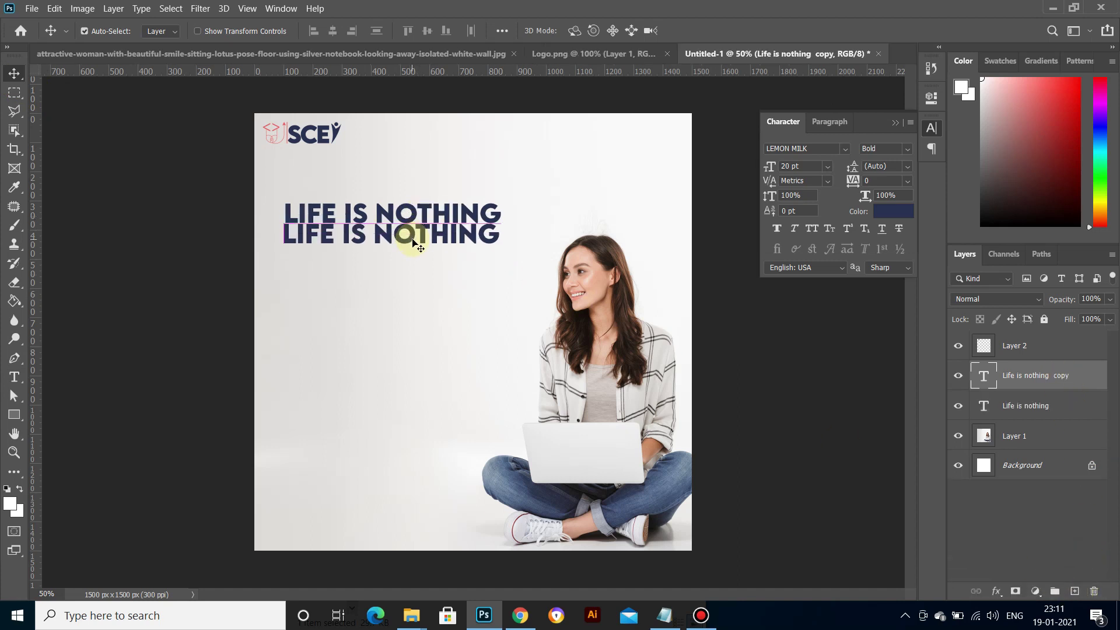
{"action": "double_click", "coordinate": [413, 236]}
{"action": "right_click", "coordinate": [418, 238]}
{"action": "left_click", "coordinate": [454, 291]}
{"action": "left_click", "coordinate": [301, 229]}
{"action": "left_click", "coordinate": [14, 74]}
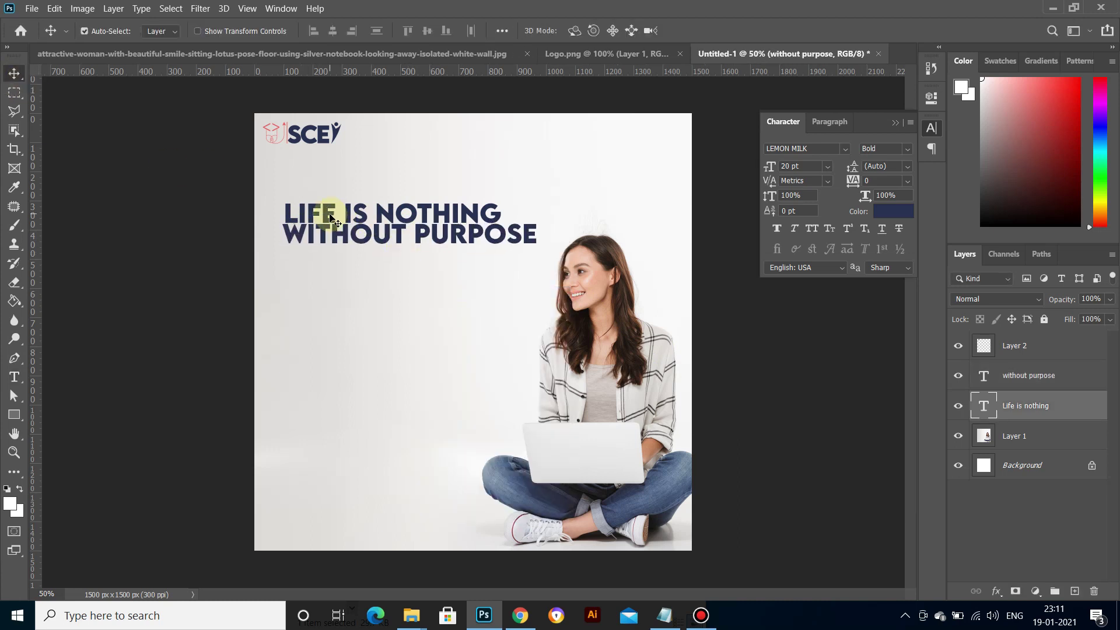
Step: Scale LIFE IS NOTHING up to about 117.78% (23.56 pt) above the second line
{"action": "left_click_drag", "start_coordinate": [325, 214], "coordinate": [320, 211]}
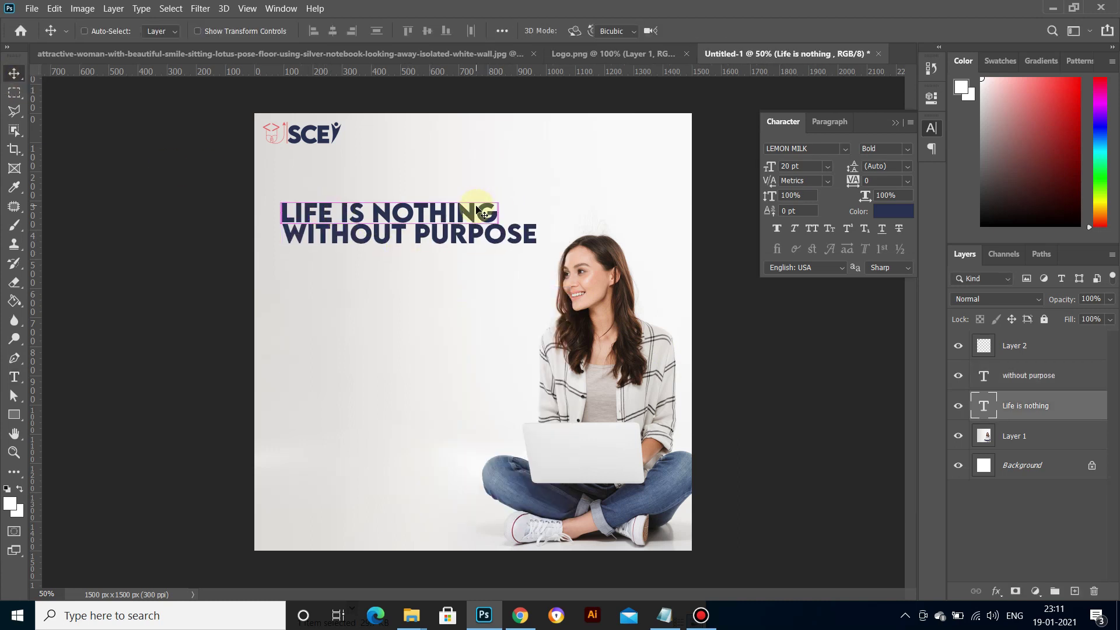
{"action": "key", "text": "ctrl+t"}
{"action": "left_click_drag", "start_coordinate": [505, 200], "coordinate": [511, 207]}
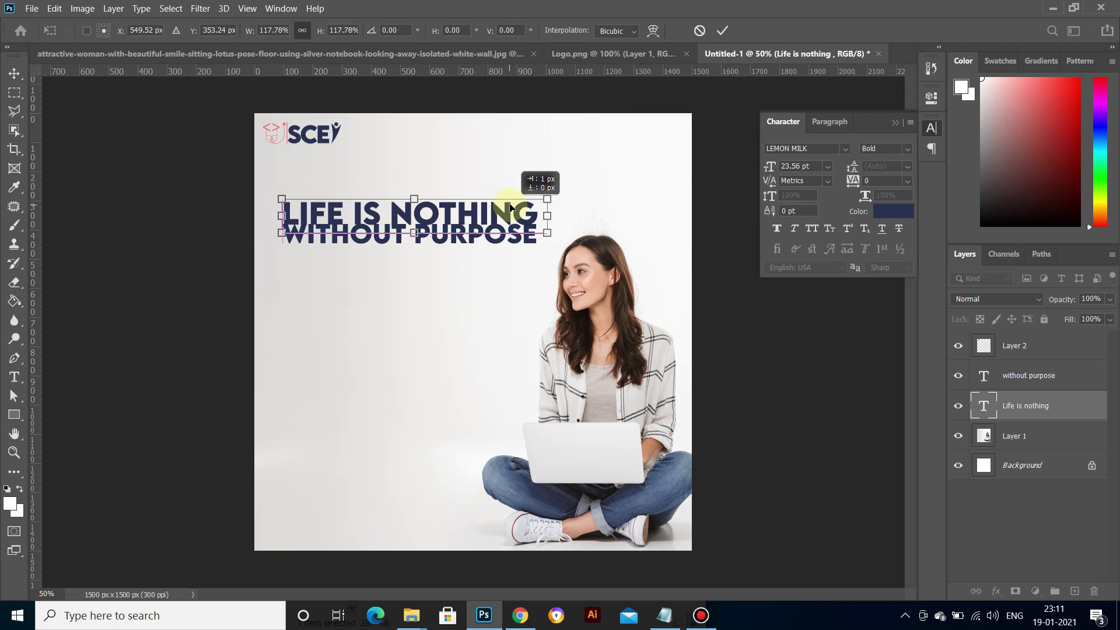
{"action": "key", "text": "Return"}
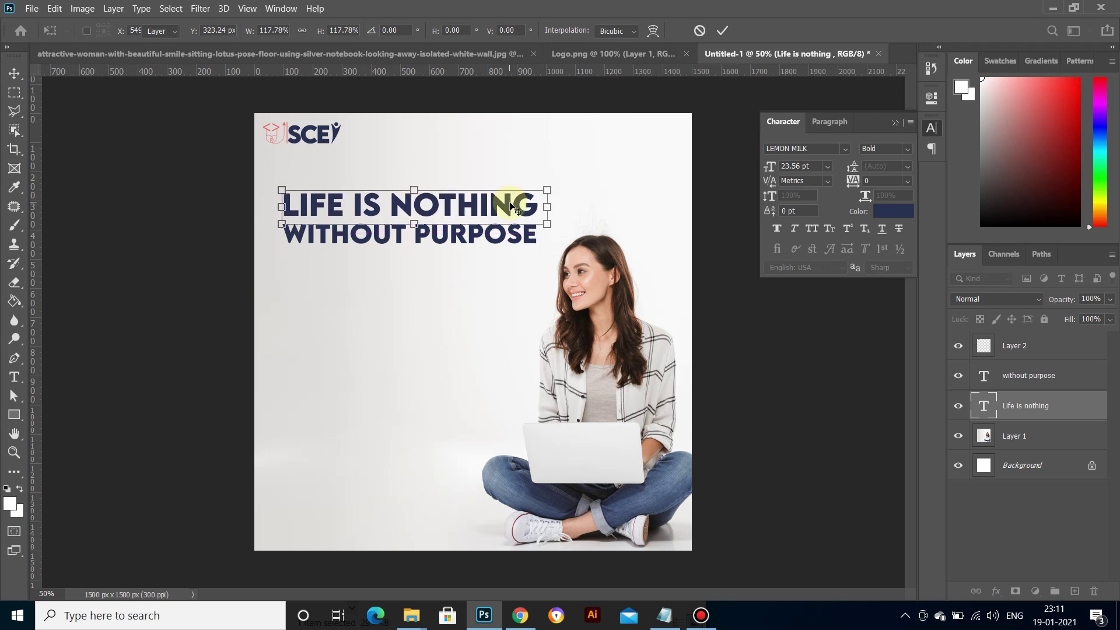
{"action": "left_click", "coordinate": [465, 233]}
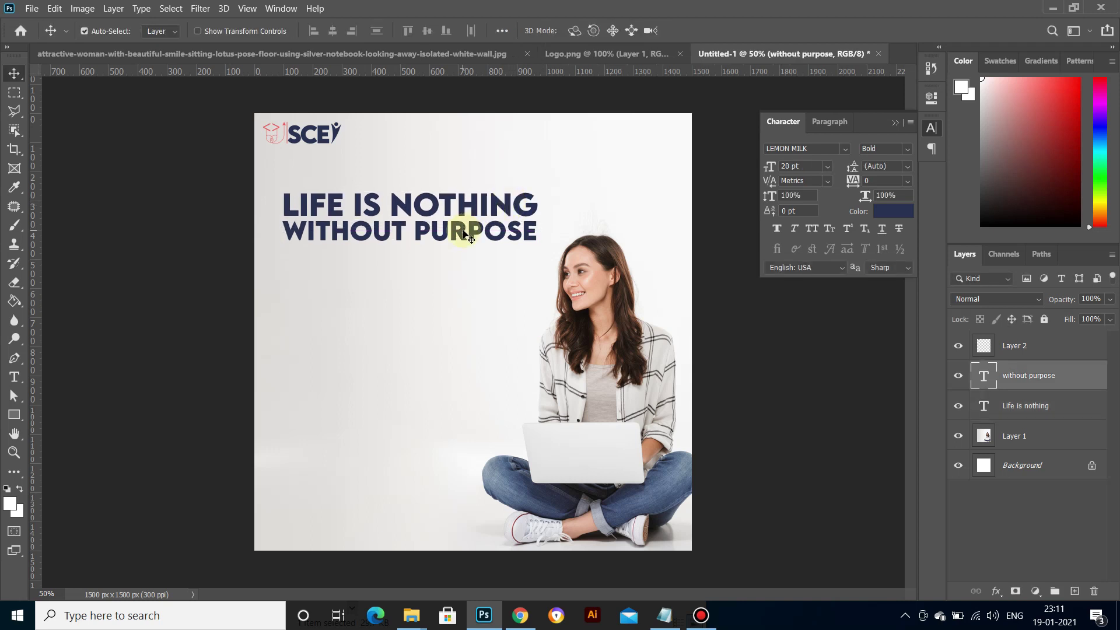
Step: Make WITHOUT PURPOSE Light and enlarge it from the centre to 21.6 pt
{"action": "left_click", "coordinate": [908, 148]}
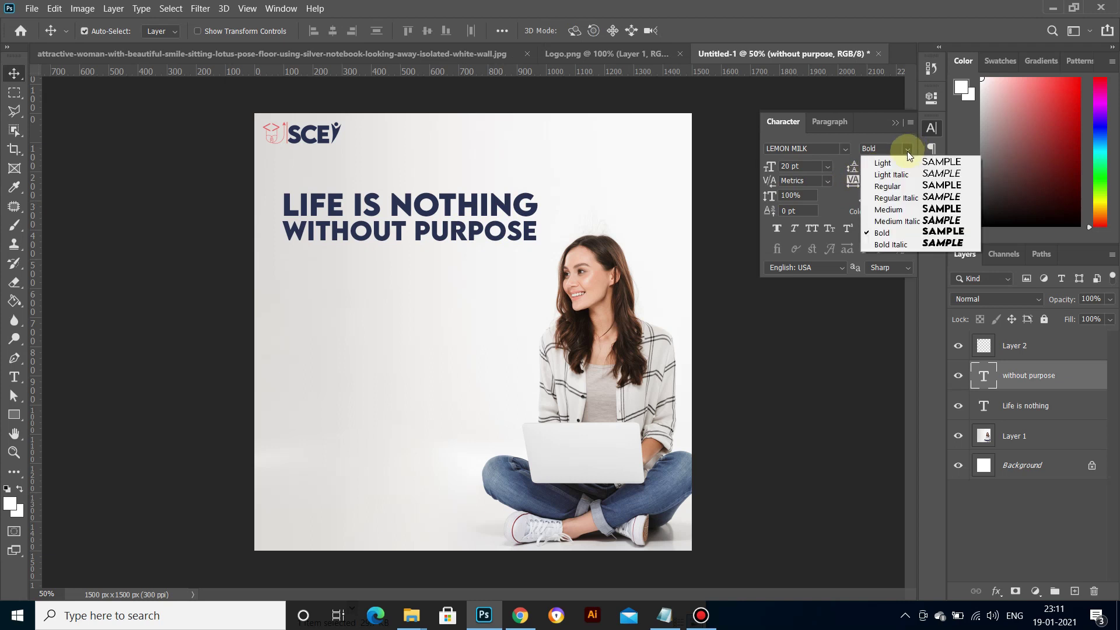
{"action": "left_click", "coordinate": [915, 164]}
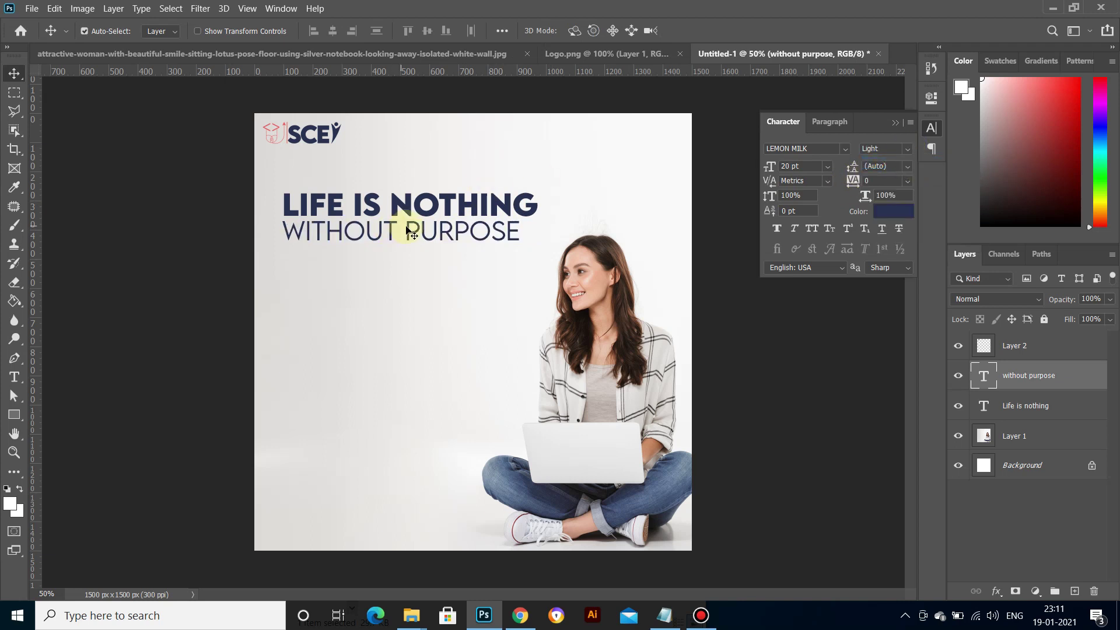
{"action": "key", "text": "ctrl+t"}
{"action": "left_click_drag", "start_coordinate": [521, 248], "coordinate": [541, 255]}
{"action": "key", "text": "alt+shift"}
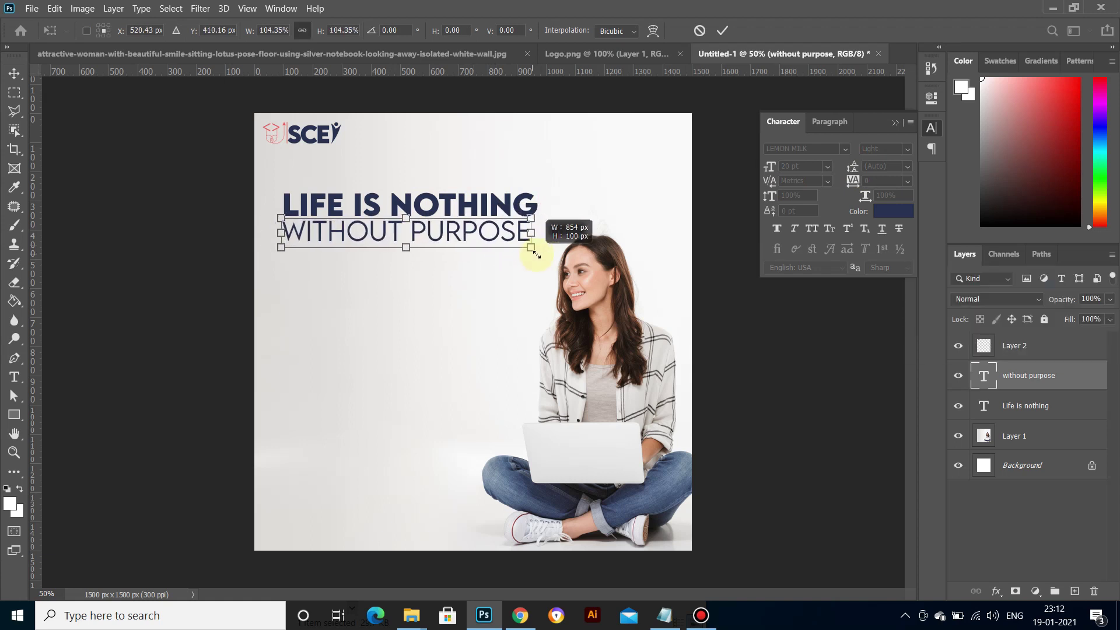
{"action": "key", "text": "Return"}
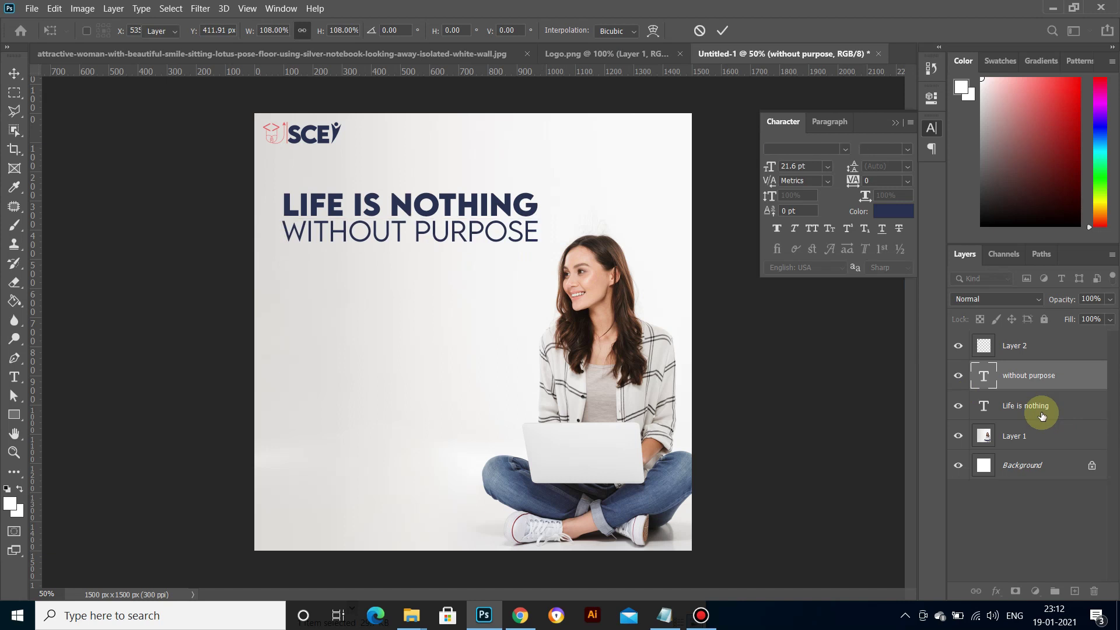
Step: Left-align the LIFE IS NOTHING and WITHOUT PURPOSE layers
{"action": "left_click", "coordinate": [1027, 405], "text": "shift"}
{"action": "left_click", "coordinate": [314, 31]}
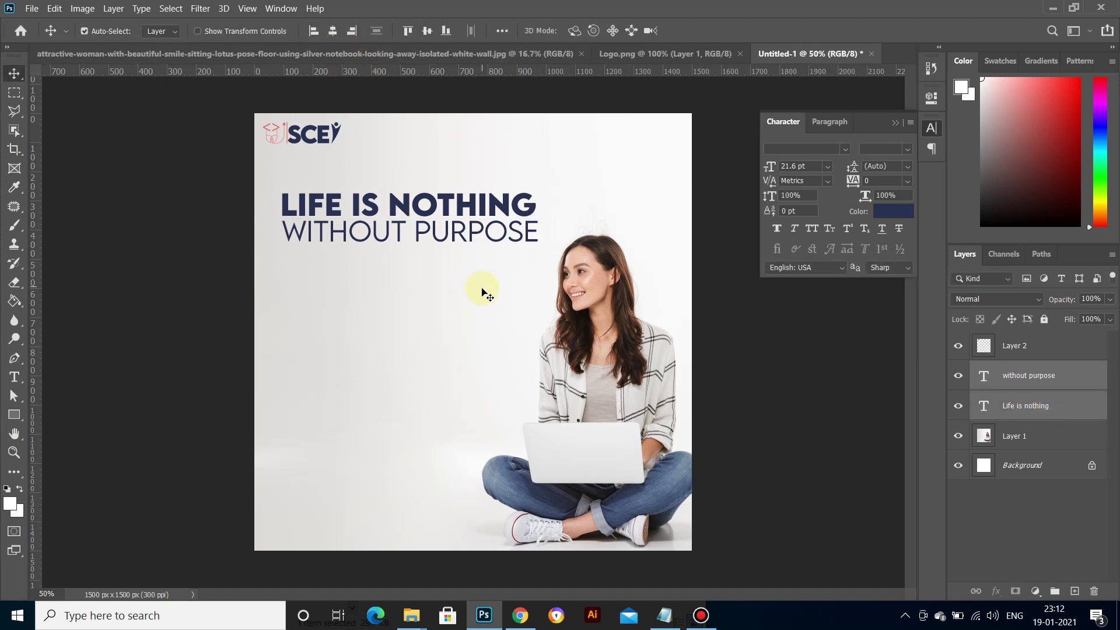
{"action": "left_click", "coordinate": [464, 292]}
Step: Copy the line 'we are here to give you a purpose' from Notepad
{"action": "left_click", "coordinate": [664, 615]}
{"action": "left_click", "coordinate": [297, 174]}
{"action": "left_click_drag", "start_coordinate": [348, 172], "coordinate": [505, 172]}
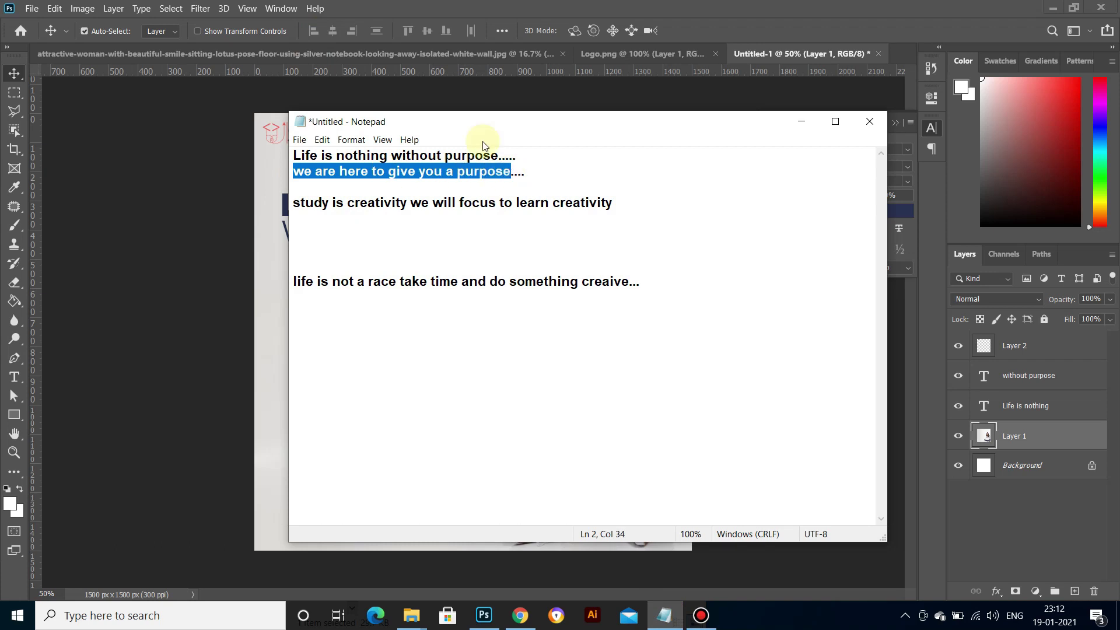
{"action": "right_click", "coordinate": [352, 172]}
{"action": "left_click", "coordinate": [381, 205]}
Step: Alt-drag a copy of LIFE IS NOTHING below WITHOUT PURPOSE
{"action": "left_click", "coordinate": [524, 9]}
{"action": "left_click", "coordinate": [406, 231]}
{"action": "left_click_drag", "start_coordinate": [406, 232], "coordinate": [405, 267], "text": "alt"}
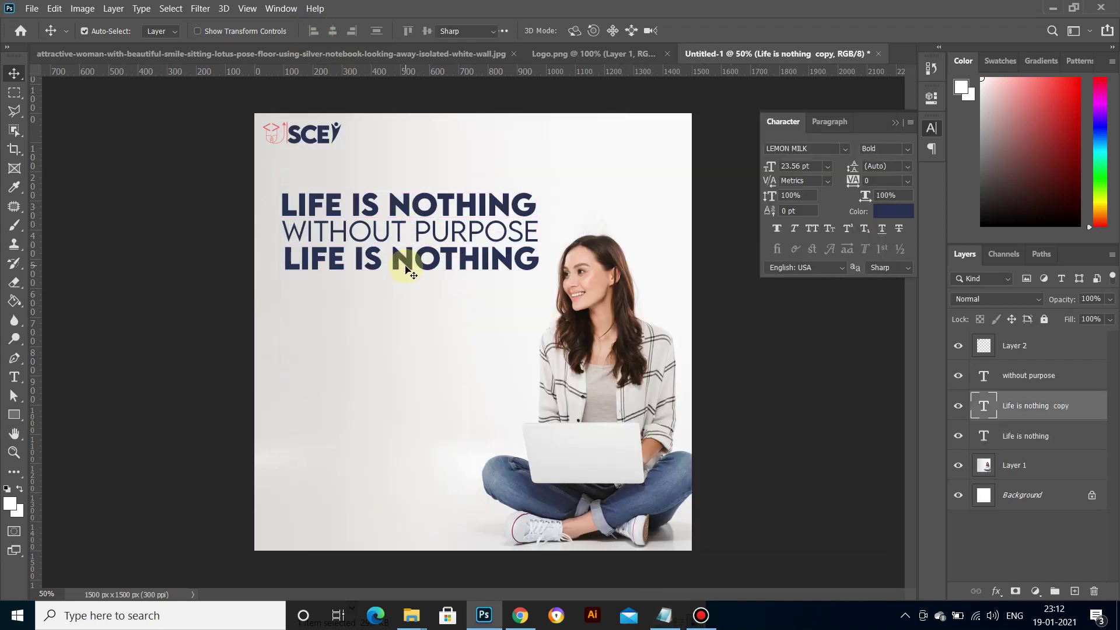
Step: Replace the copied line's text with WE ARE HERE TO
{"action": "double_click", "coordinate": [405, 267]}
{"action": "key", "text": "ctrl+a"}
{"action": "key", "text": "ctrl+v"}
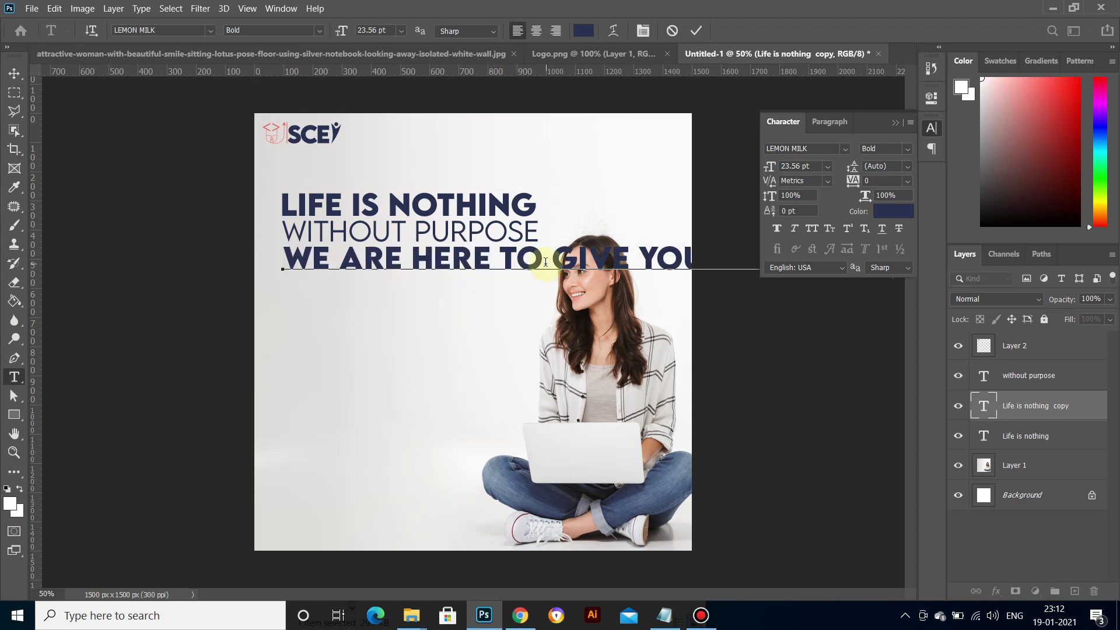
{"action": "left_click_drag", "start_coordinate": [547, 258], "coordinate": [967, 300]}
{"action": "key", "text": "BackSpace"}
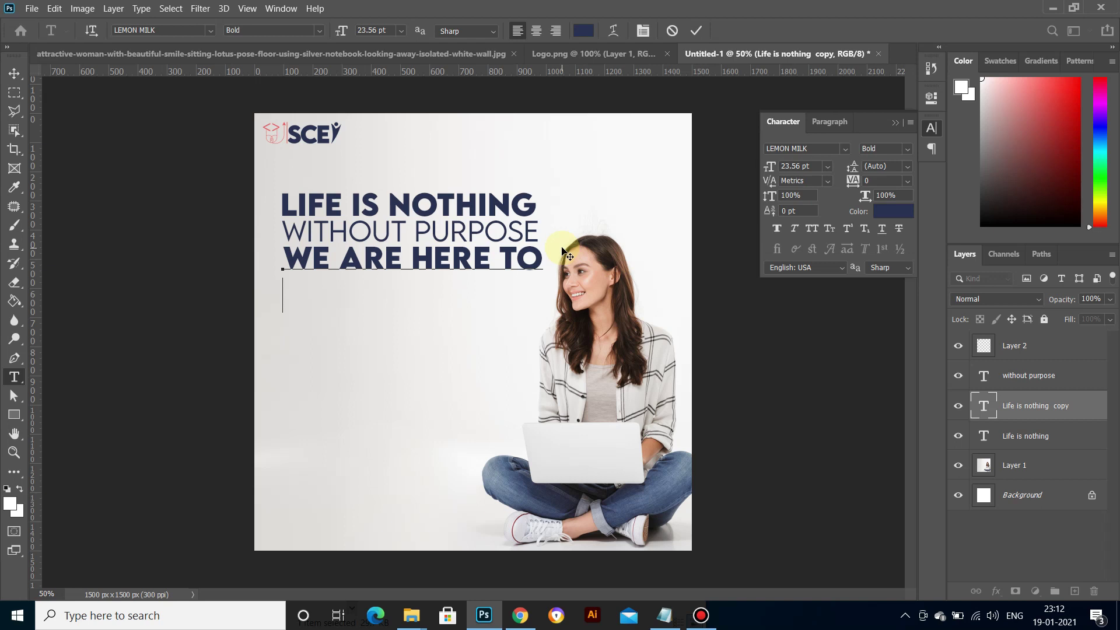
{"action": "key", "text": "ctrl+Return"}
{"action": "key", "text": "v"}
Step: Duplicate WITHOUT PURPOSE below and change it to a Light GIVE YOU A PURPOSE line
{"action": "left_click_drag", "start_coordinate": [474, 239], "coordinate": [473, 286], "text": "alt"}
{"action": "double_click", "coordinate": [474, 286]}
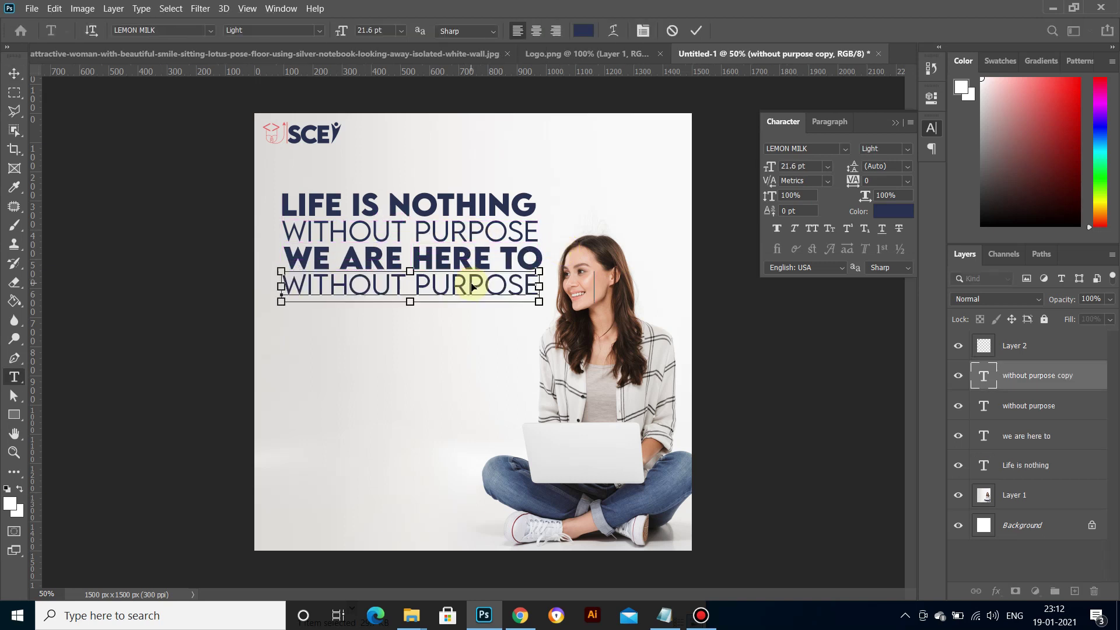
{"action": "key", "text": "ctrl+a"}
{"action": "type", "text": "GIVE YOU A PURPOSE"}
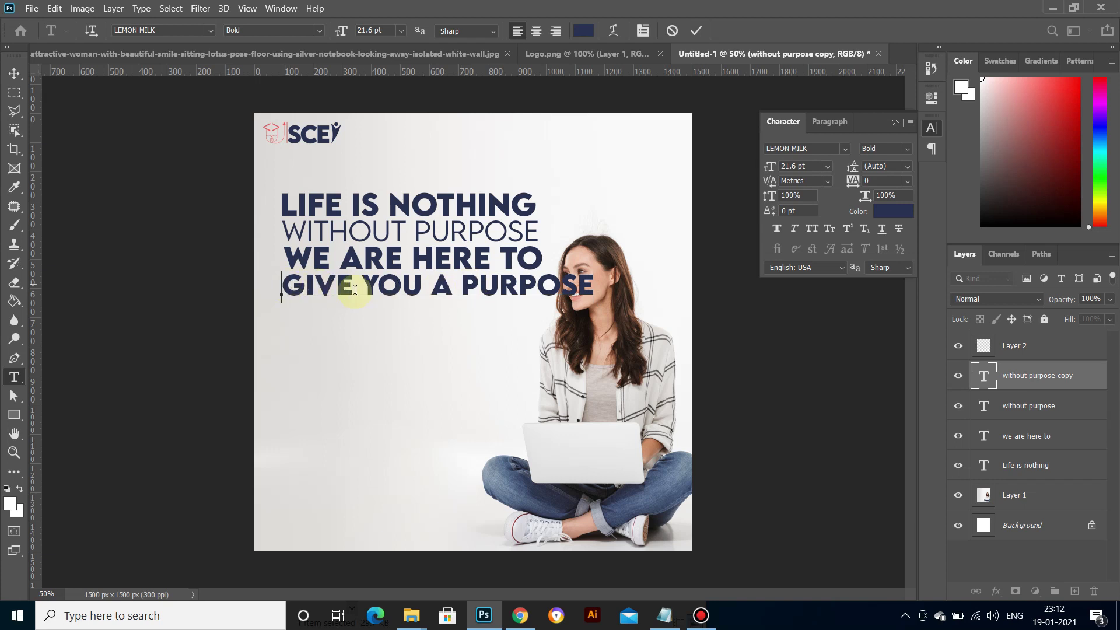
{"action": "key", "text": "ctrl+a"}
{"action": "left_click", "coordinate": [906, 166]}
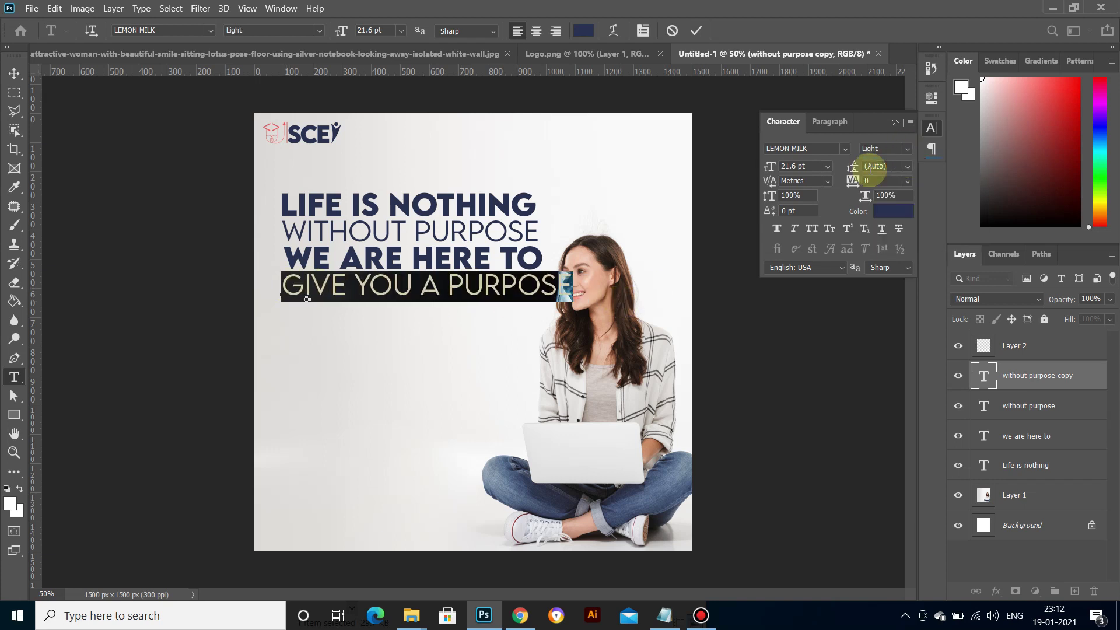
Step: Set GIVE YOU A PURPOSE to 19.5 pt and select all four headline layers
{"action": "double_click", "coordinate": [800, 166]}
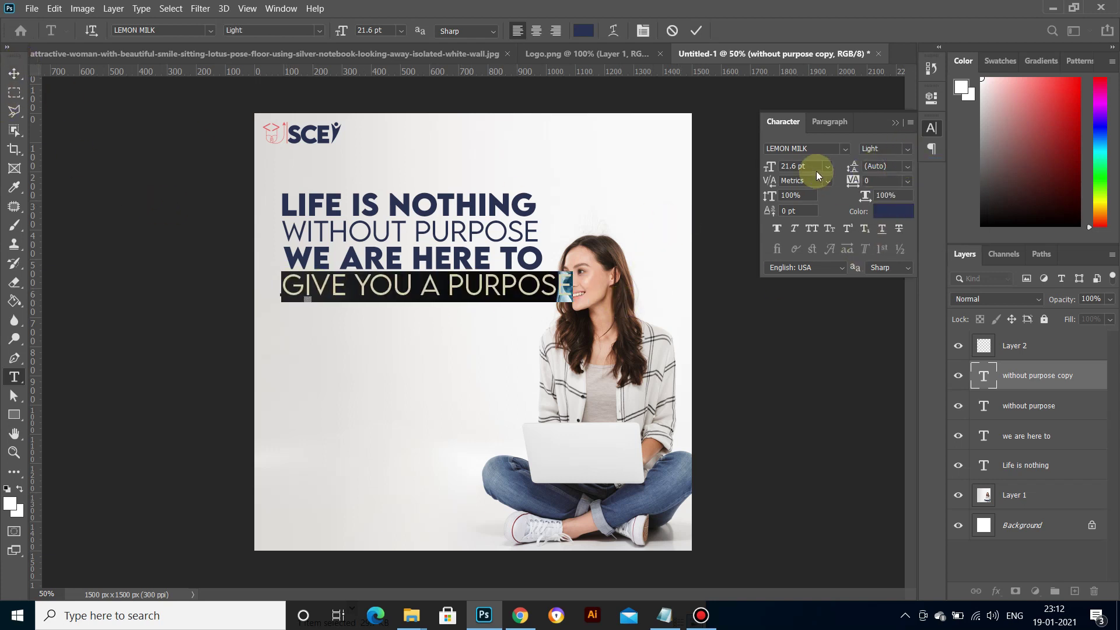
{"action": "type", "text": "19"}
{"action": "key", "text": "Return"}
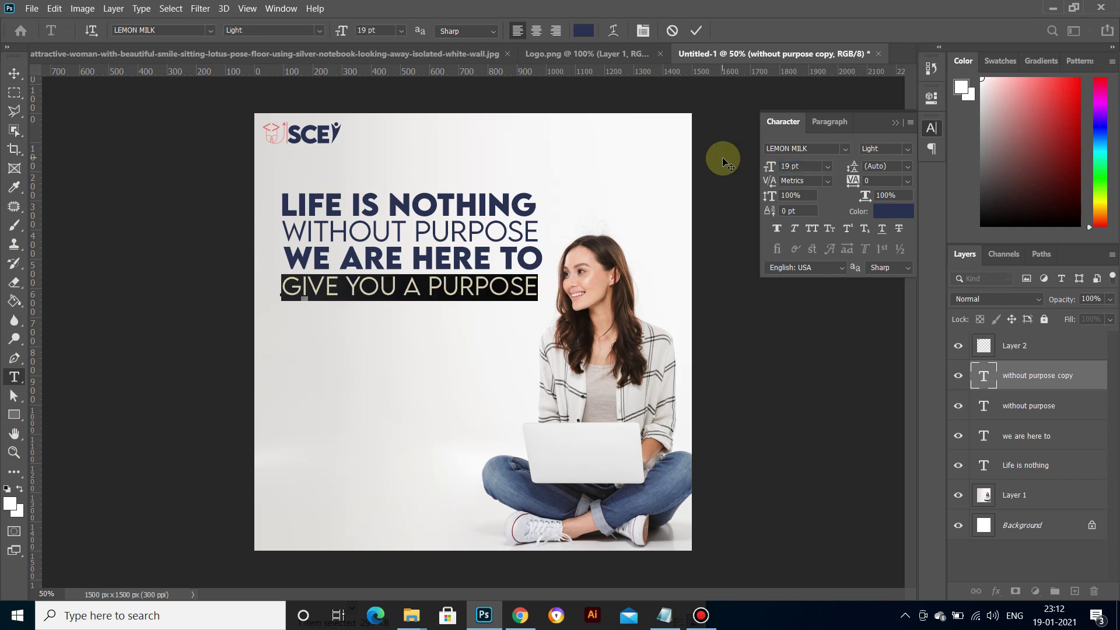
{"action": "double_click", "coordinate": [785, 167]}
{"action": "type", "text": "19.5"}
{"action": "key", "text": "Return"}
{"action": "key", "text": "ctrl+Return"}
{"action": "key", "text": "v"}
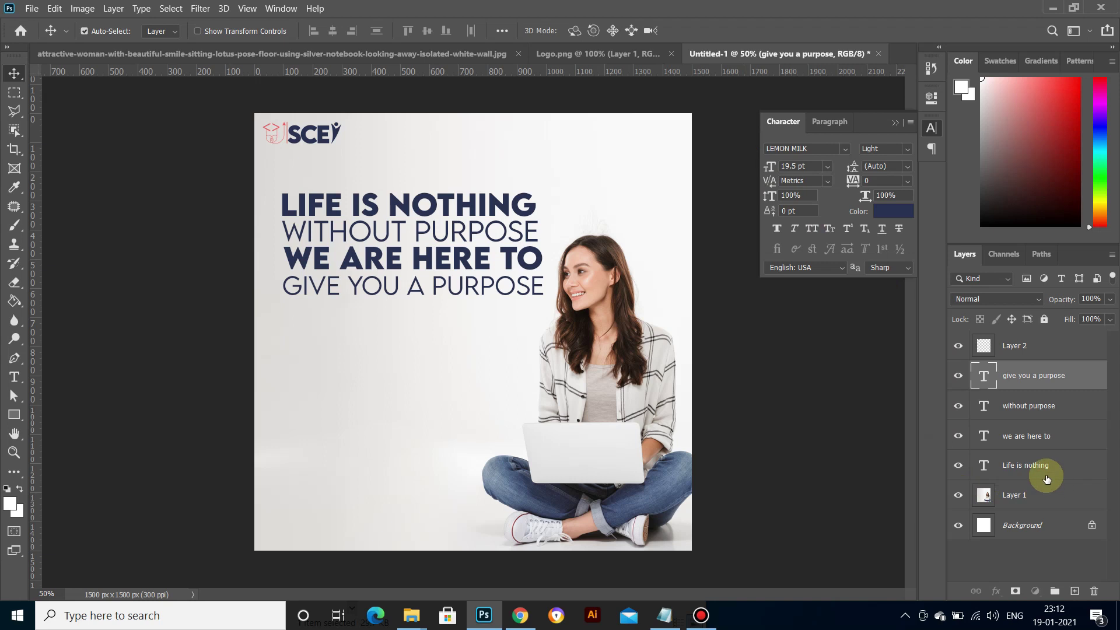
{"action": "left_click", "coordinate": [1046, 476], "text": "shift"}
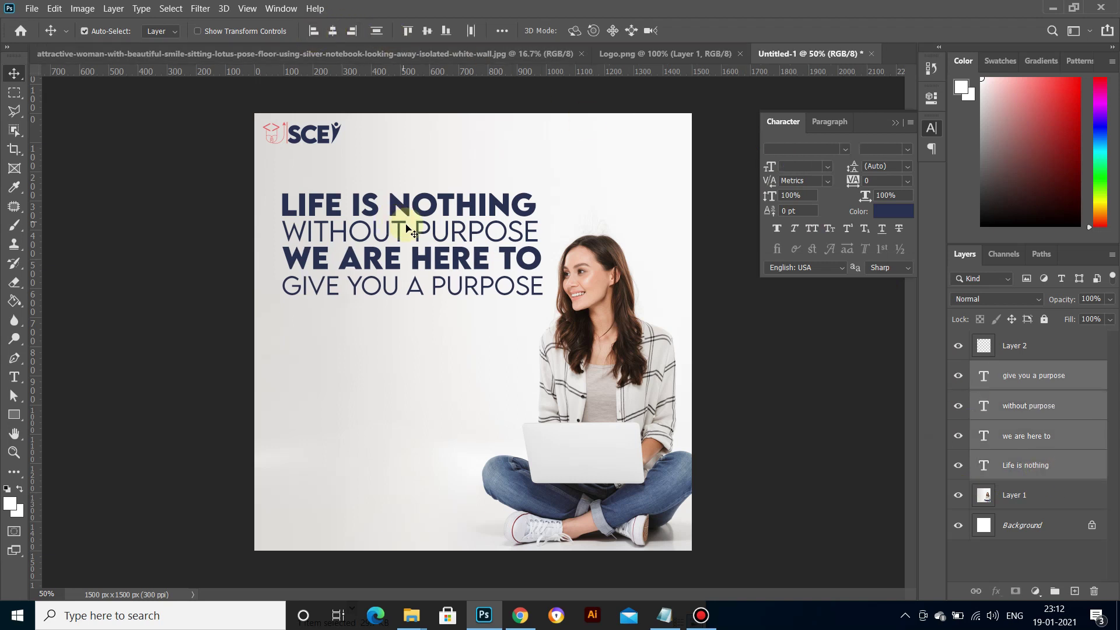
Step: Shift the four headline lines slightly left and draw a large circle over the upper-left area
{"action": "left_click_drag", "start_coordinate": [440, 263], "coordinate": [437, 263]}
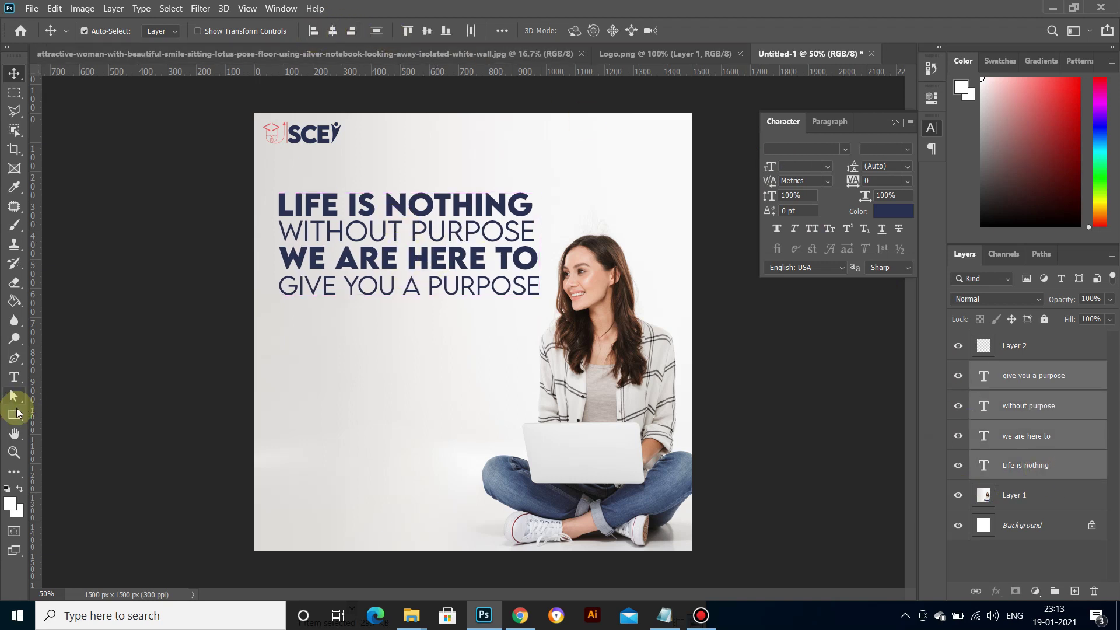
{"action": "right_click", "coordinate": [16, 413]}
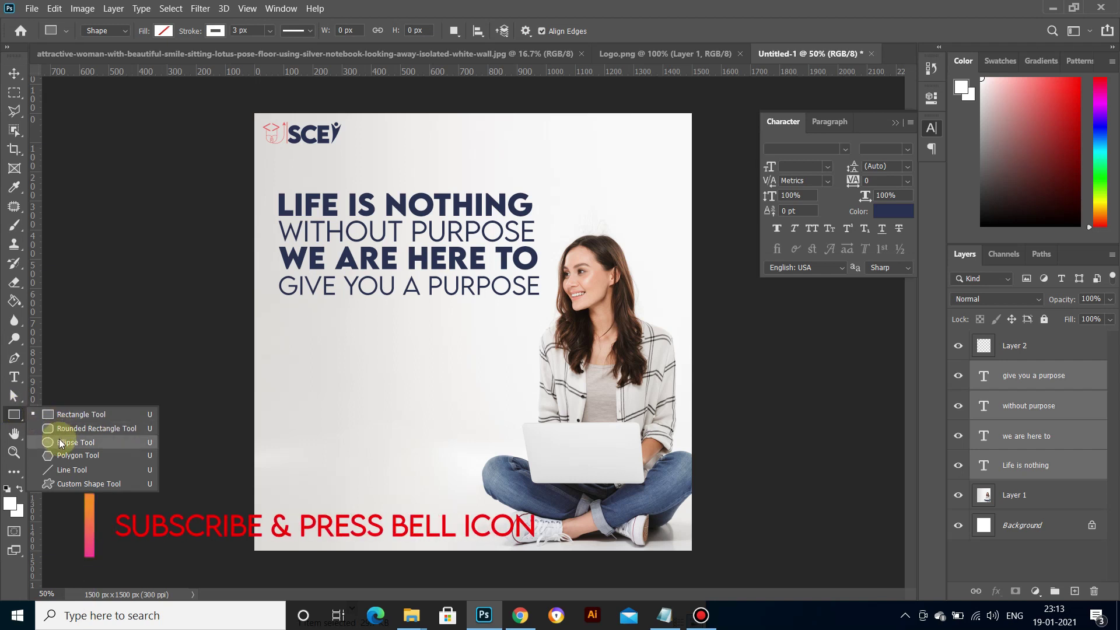
{"action": "left_click", "coordinate": [64, 413]}
{"action": "key", "text": "shift+u"}
{"action": "left_click_drag", "start_coordinate": [230, 95], "coordinate": [652, 436]}
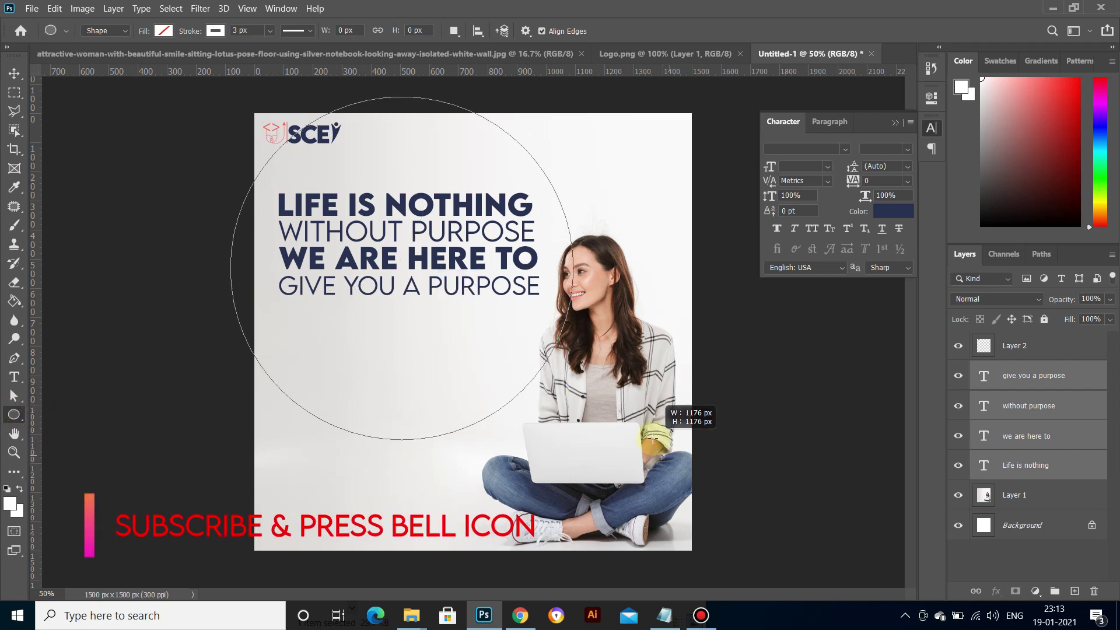
Step: Fill the 1170 px circle navy, move it into the corner and send it behind the headline
{"action": "left_click", "coordinate": [164, 31]}
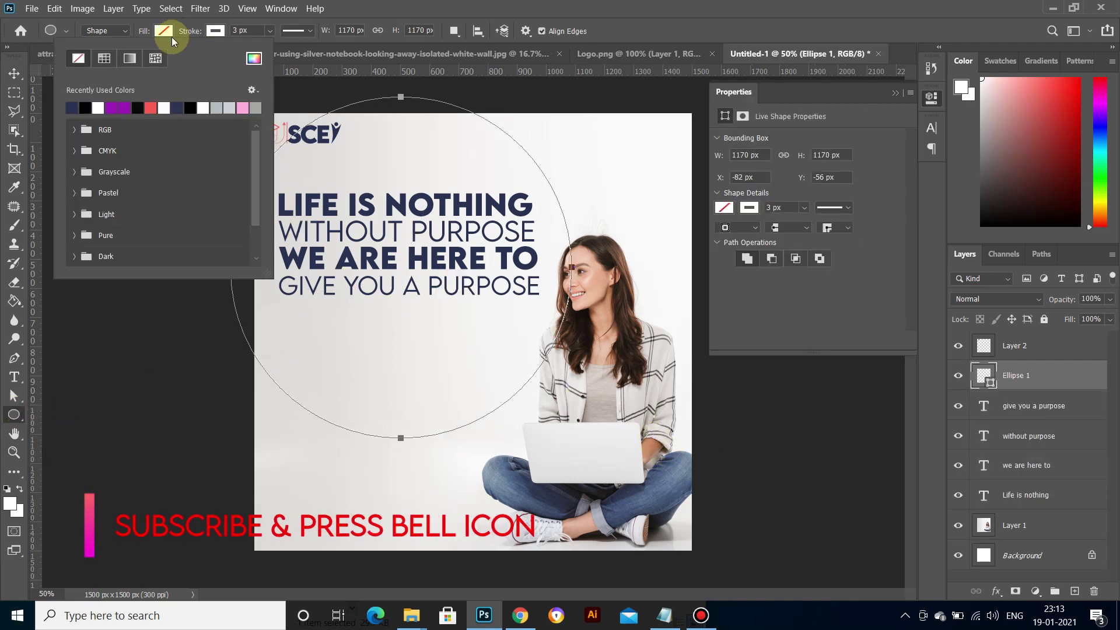
{"action": "left_click", "coordinate": [74, 107]}
{"action": "left_click", "coordinate": [14, 73]}
{"action": "mouse_move", "coordinate": [403, 223]}
{"action": "left_mouse_down"}
{"action": "mouse_move", "coordinate": [367, 196]}
{"action": "mouse_move", "coordinate": [394, 168]}
{"action": "left_mouse_up"}
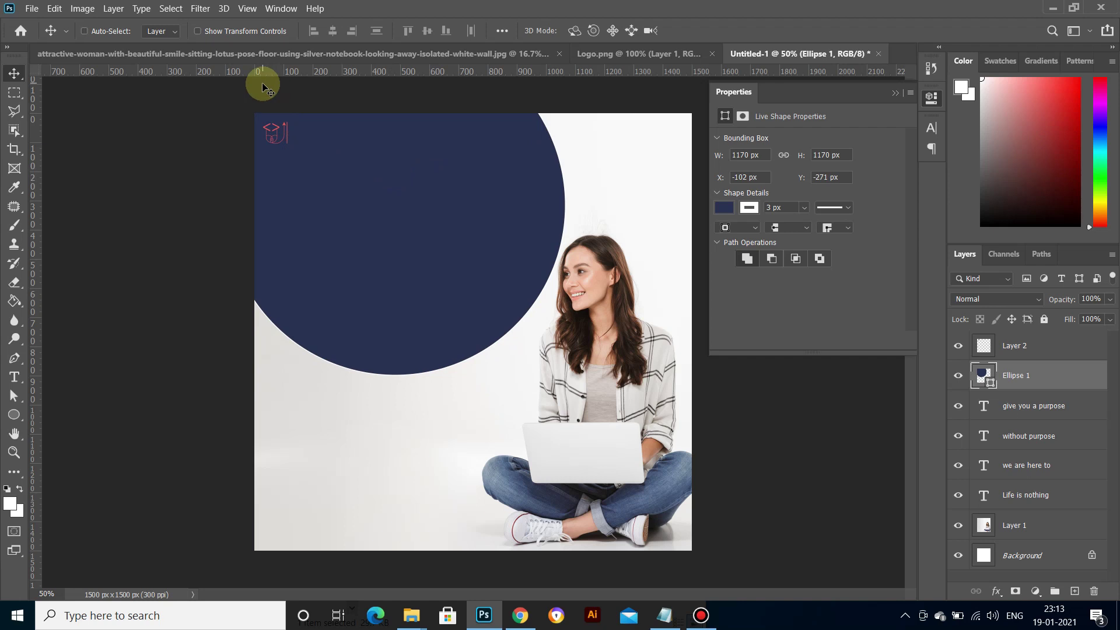
{"action": "key", "text": "ctrl+bracketleft"}
{"action": "key", "text": "ctrl+bracketleft"}
{"action": "key", "text": "ctrl+bracketleft"}
{"action": "key", "text": "ctrl+bracketleft"}
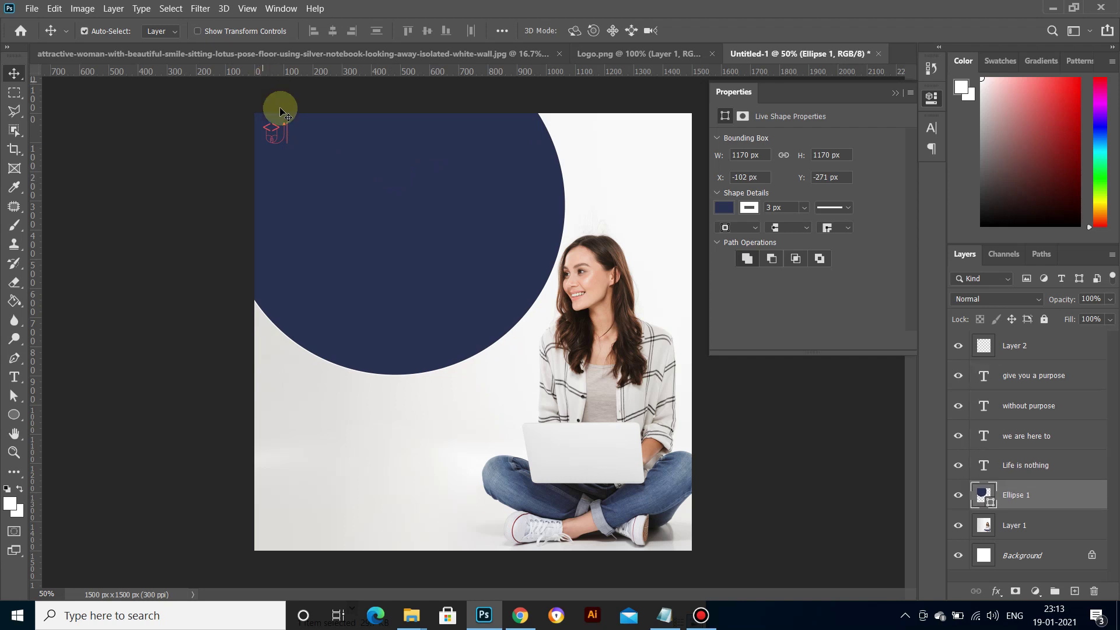
Step: Recolour all four headline text lines white, then select the SCEY logo layer
{"action": "left_click", "coordinate": [1007, 467]}
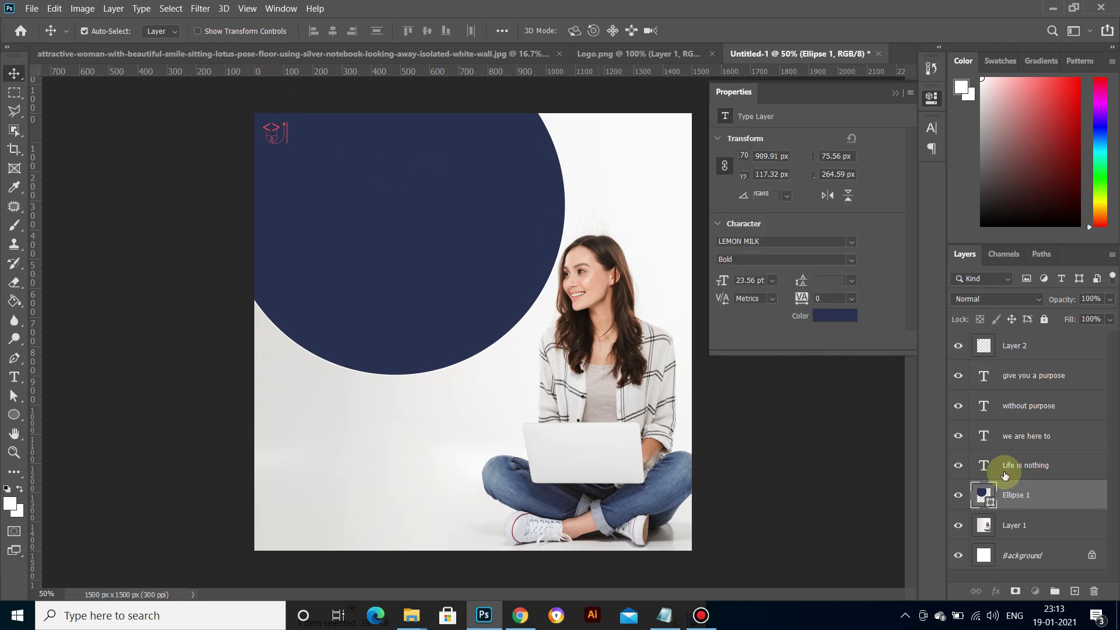
{"action": "left_click", "coordinate": [1023, 374], "text": "shift"}
{"action": "key", "text": "t"}
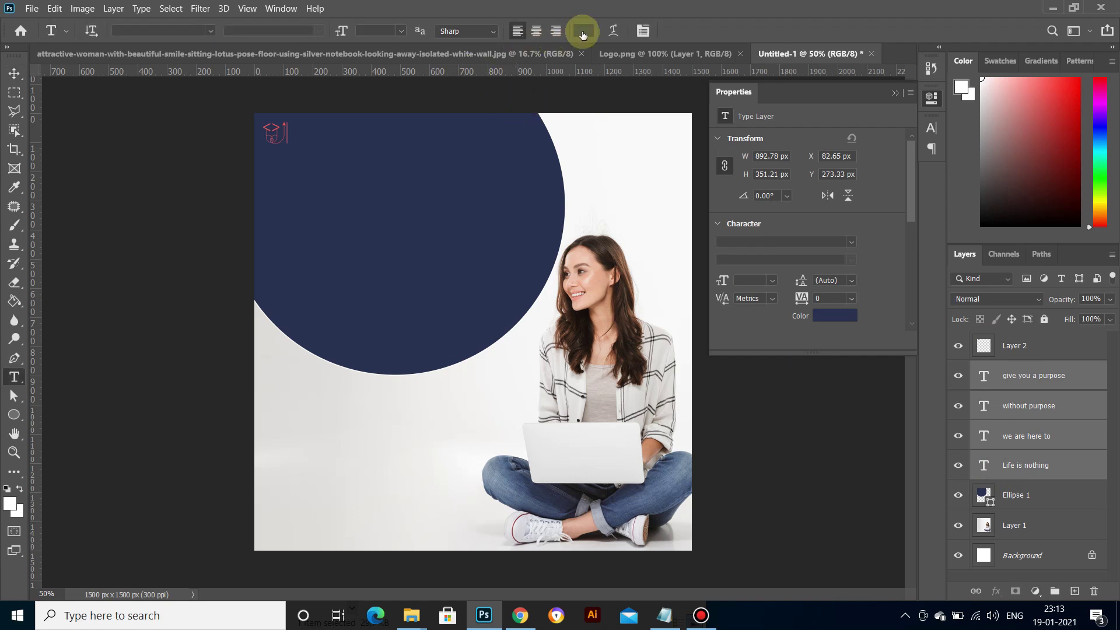
{"action": "left_click", "coordinate": [584, 31]}
{"action": "left_click", "coordinate": [582, 121]}
{"action": "key", "text": "Return"}
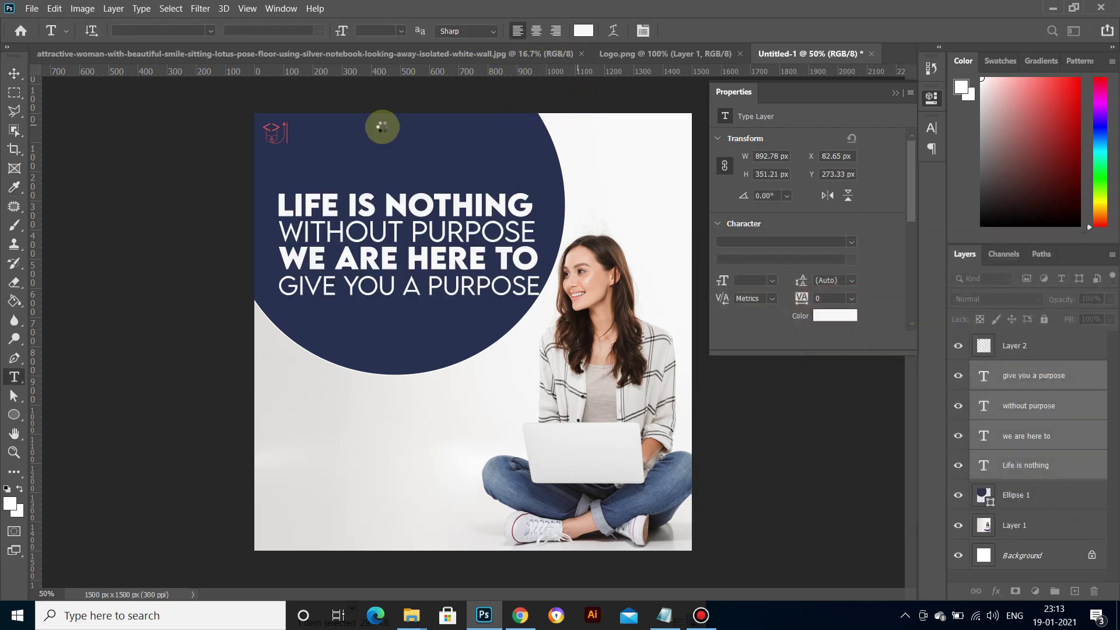
{"action": "left_click", "coordinate": [8, 75]}
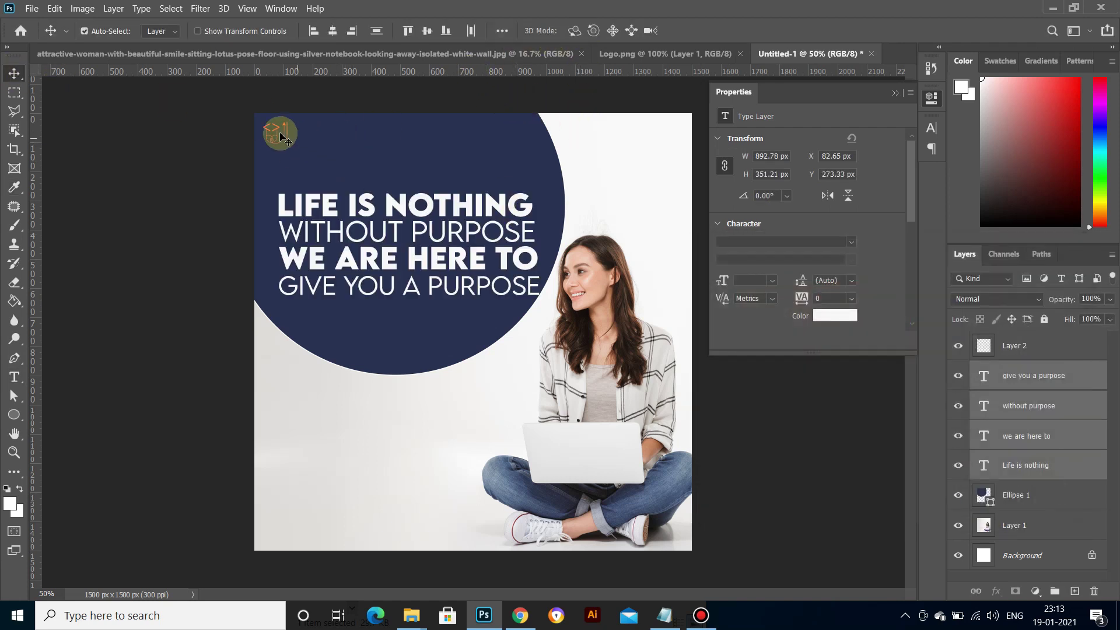
{"action": "left_click", "coordinate": [275, 130]}
{"action": "left_click", "coordinate": [14, 414]}
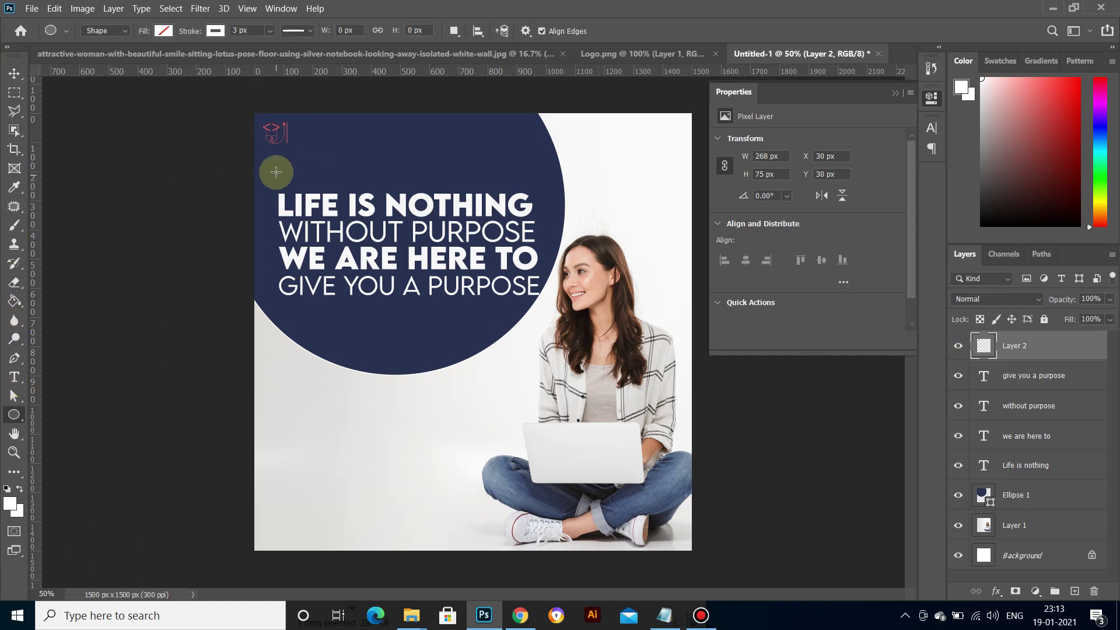
Step: Draw a 390 px circle around the SCEY logo and move it toward the top edge
{"action": "left_click_drag", "start_coordinate": [252, 103], "coordinate": [349, 172]}
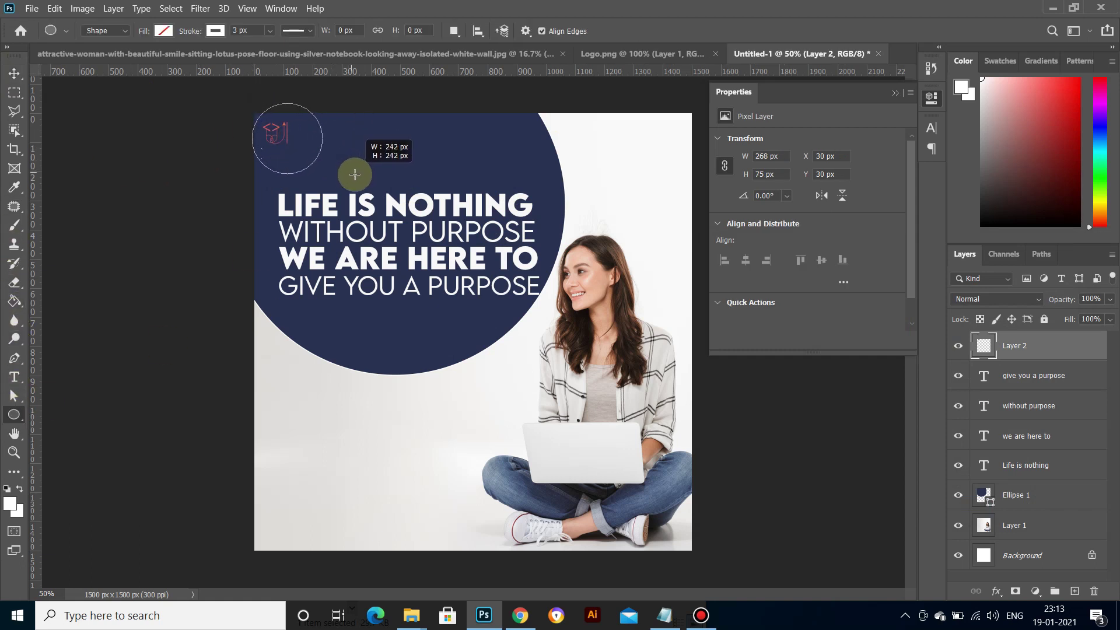
{"action": "left_click_drag", "start_coordinate": [349, 171], "coordinate": [340, 191]}
{"action": "left_click", "coordinate": [14, 73]}
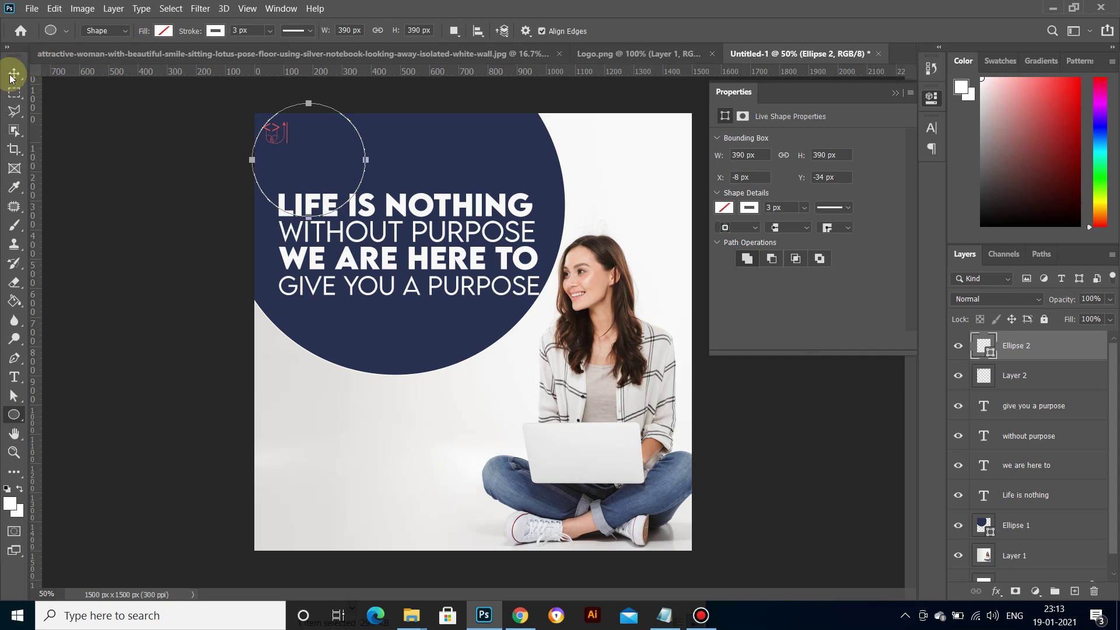
{"action": "left_click", "coordinate": [361, 148]}
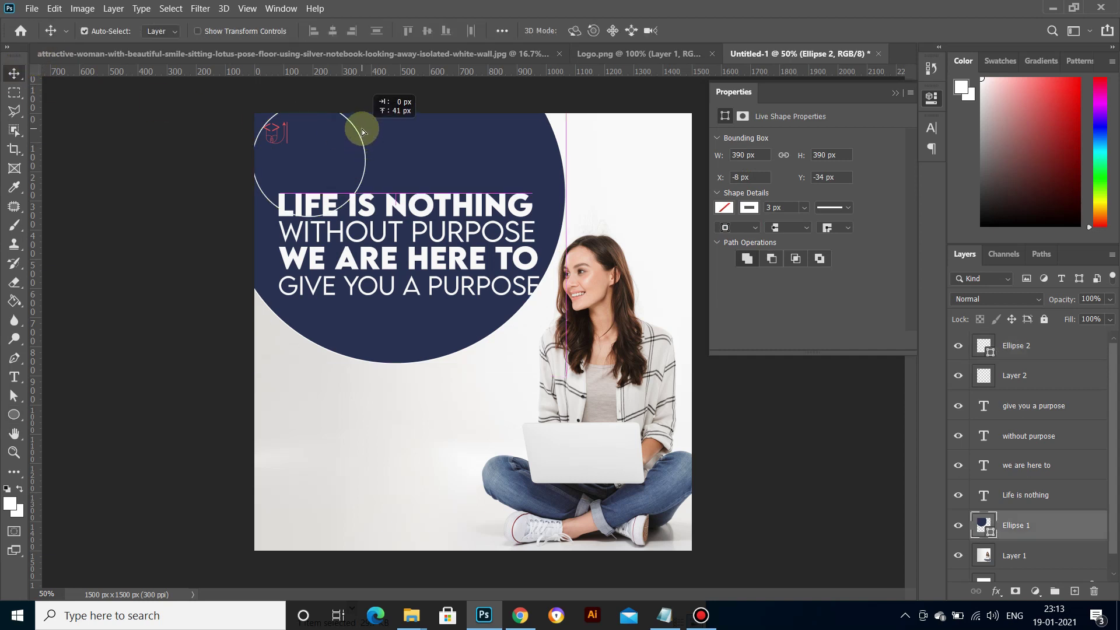
{"action": "left_click_drag", "start_coordinate": [358, 135], "coordinate": [343, 106]}
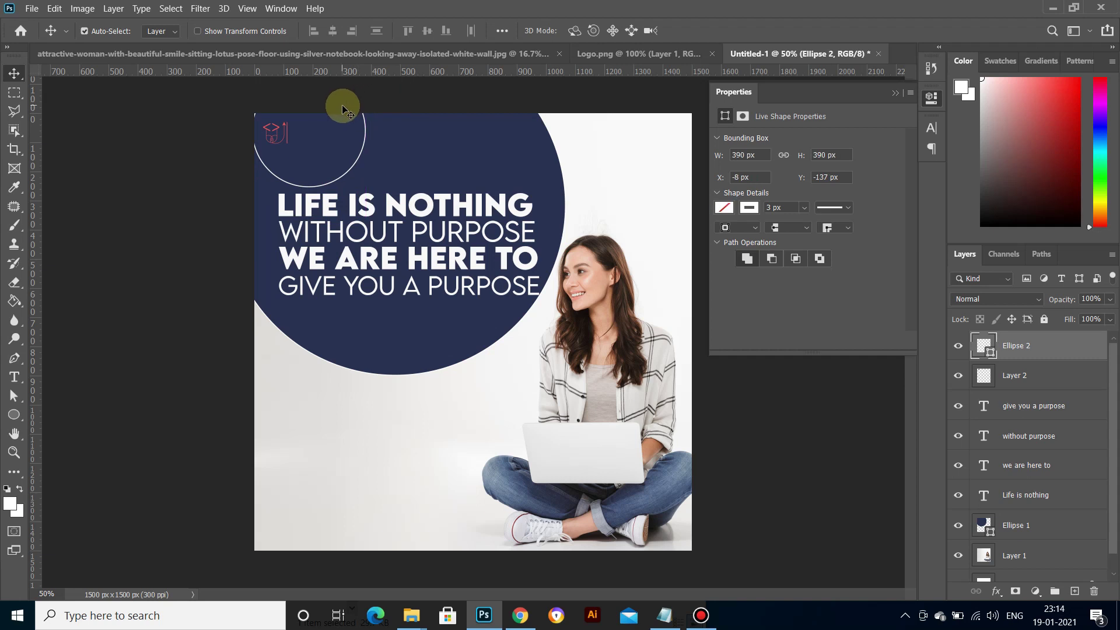
Step: Fill the small circle white and place it directly beneath the logo layer
{"action": "key", "text": "u"}
{"action": "left_click", "coordinate": [158, 34]}
{"action": "left_click", "coordinate": [74, 106]}
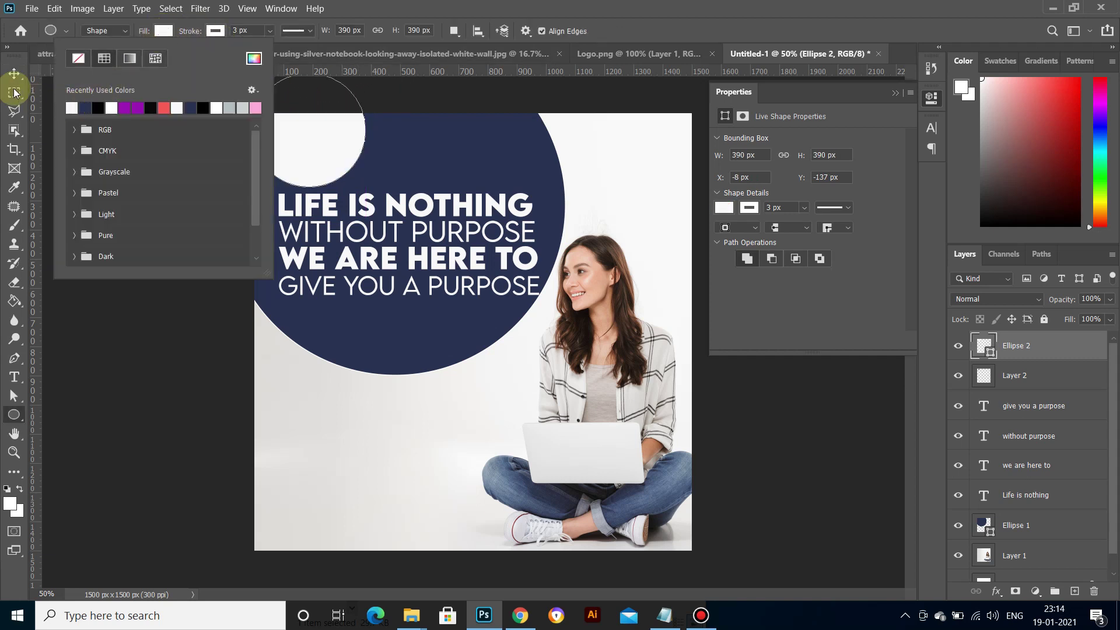
{"action": "left_click", "coordinate": [14, 73]}
{"action": "key", "text": "ctrl+bracketleft"}
{"action": "key", "text": "ctrl+bracketleft"}
{"action": "key", "text": "ctrl+bracketleft"}
{"action": "key", "text": "ctrl+bracketleft"}
{"action": "key", "text": "ctrl+bracketleft"}
{"action": "key", "text": "ctrl+bracketright"}
{"action": "key", "text": "ctrl+bracketright"}
{"action": "key", "text": "ctrl+bracketright"}
{"action": "key", "text": "ctrl+bracketright"}
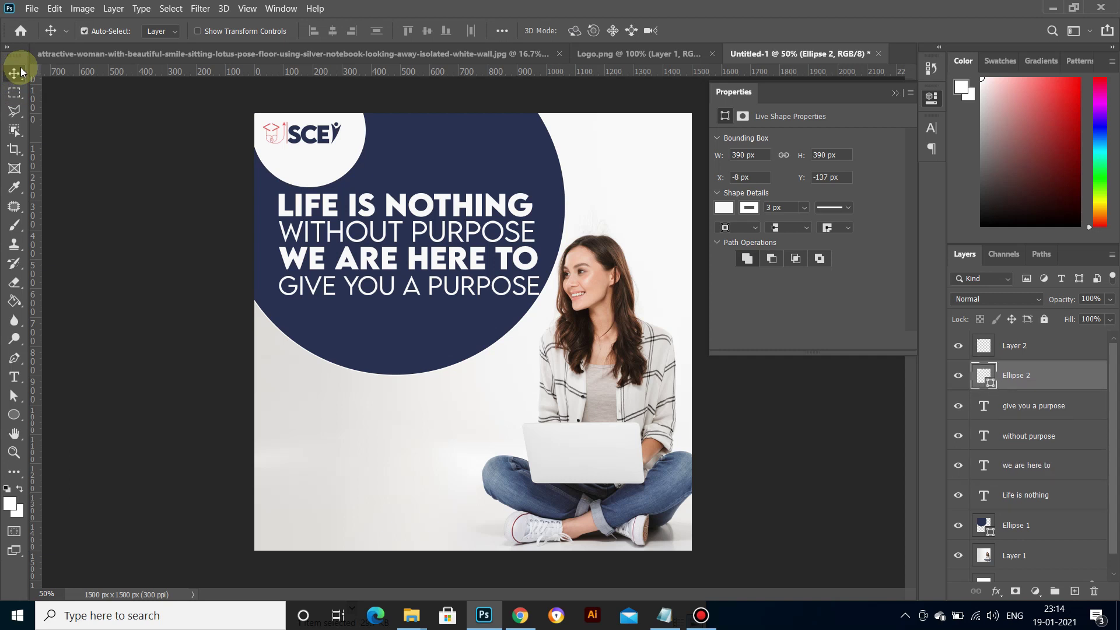
Step: Tuck the white circle into the top-left corner and select three of the headline text lines
{"action": "left_click_drag", "start_coordinate": [306, 153], "coordinate": [299, 136]}
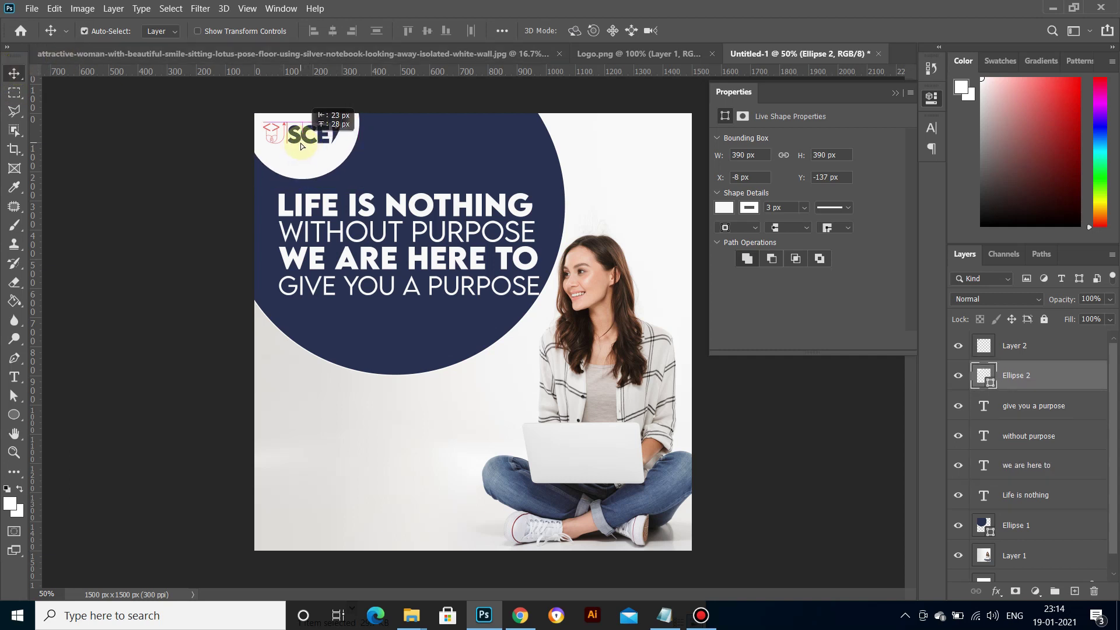
{"action": "left_click", "coordinate": [248, 8]}
{"action": "key", "text": "Escape"}
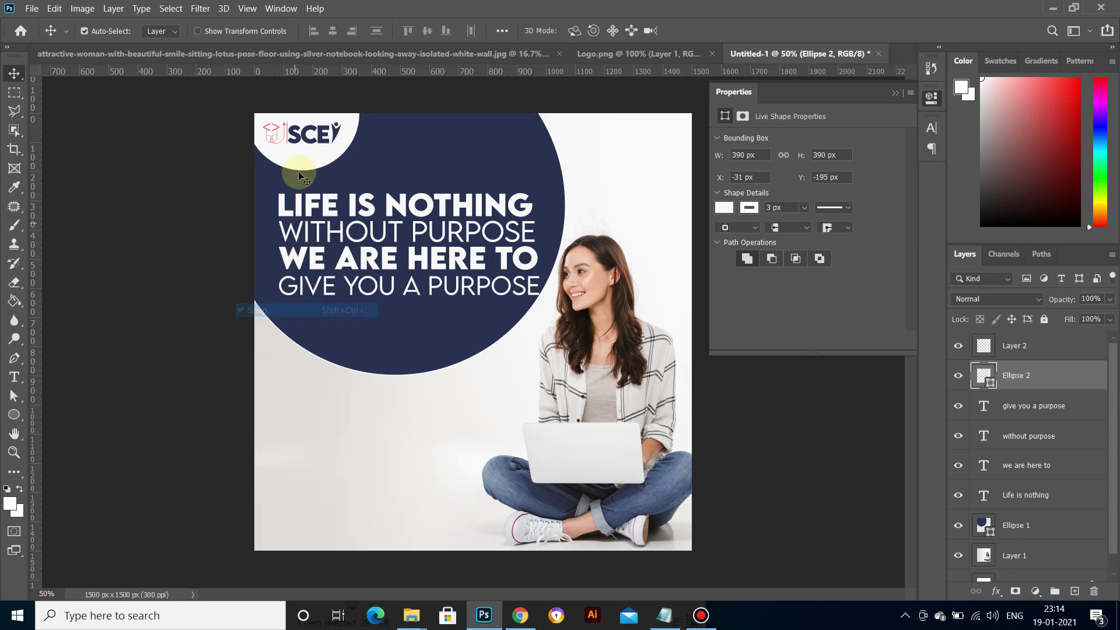
{"action": "key", "text": "ctrl"}
{"action": "left_click_drag", "start_coordinate": [297, 156], "coordinate": [296, 153]}
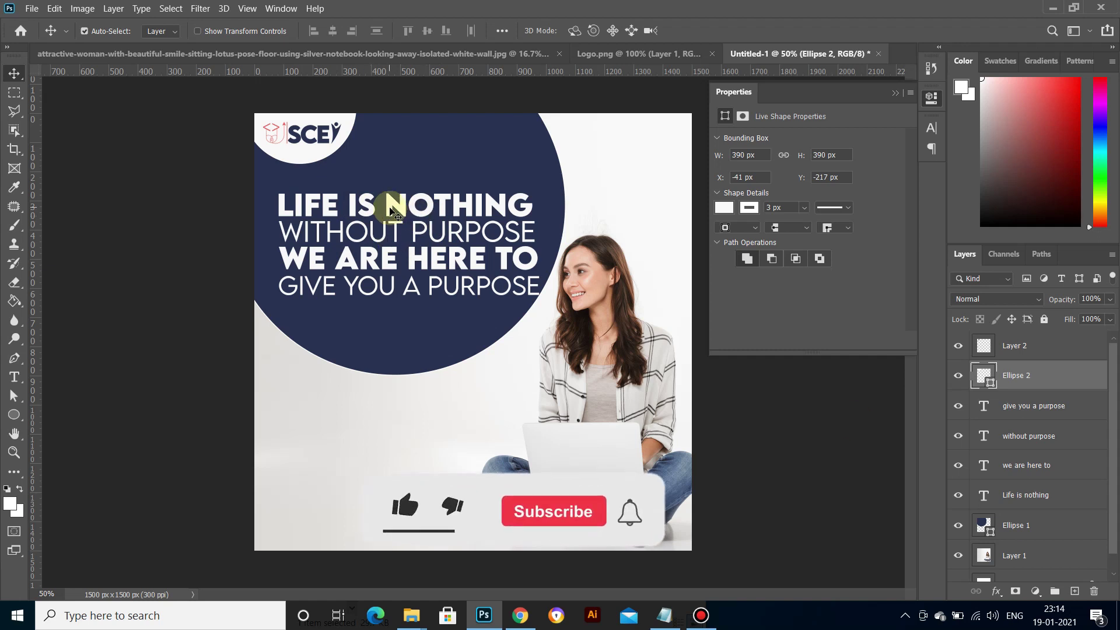
{"action": "left_click", "coordinate": [392, 210]}
{"action": "left_click", "coordinate": [393, 233], "text": "shift"}
{"action": "left_click", "coordinate": [388, 258], "text": "shift"}
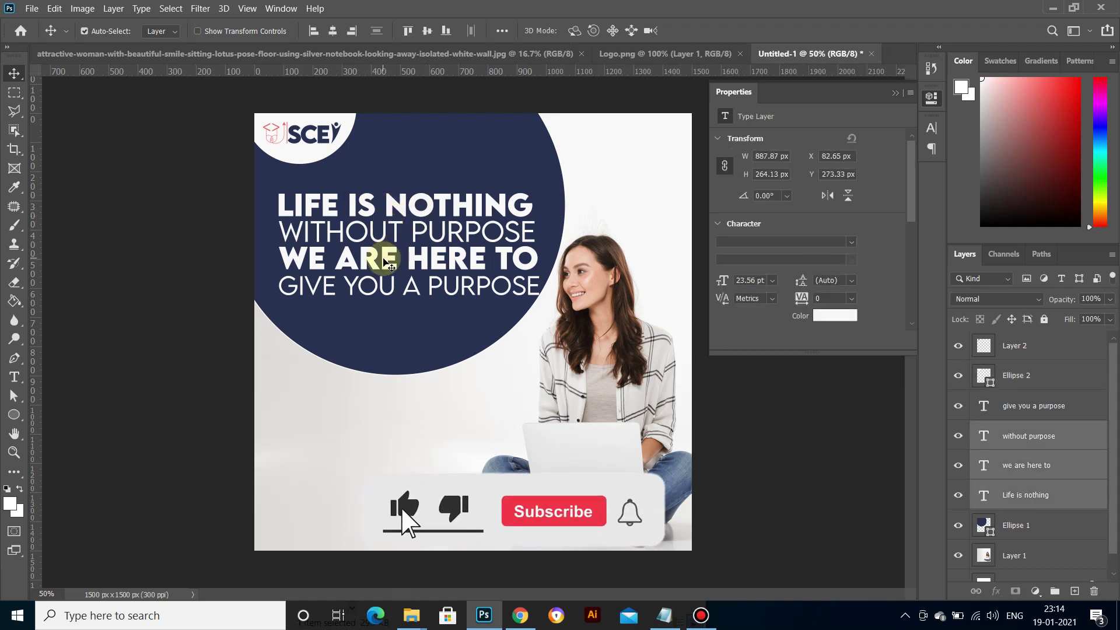
Step: Scale the four-line headline from centre to 847 × 333 px and lower it within the navy circle
{"action": "left_click", "coordinate": [392, 299], "text": "shift"}
{"action": "key", "text": "ctrl+t"}
{"action": "left_click_drag", "start_coordinate": [538, 294], "coordinate": [514, 285]}
{"action": "key", "text": "alt+shift"}
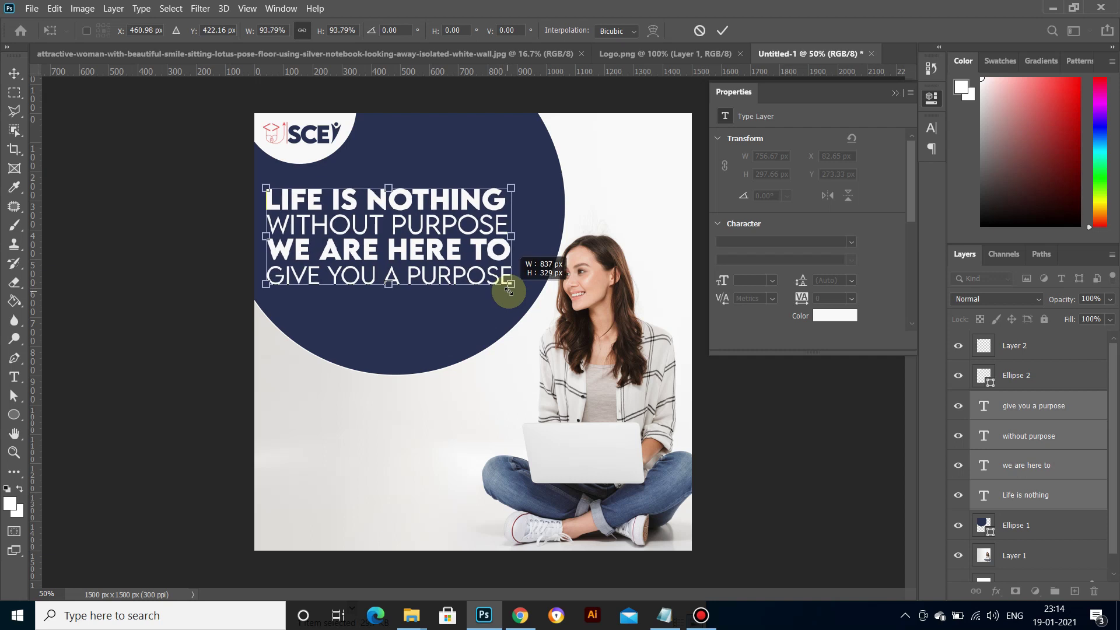
{"action": "left_click_drag", "start_coordinate": [439, 253], "coordinate": [450, 257]}
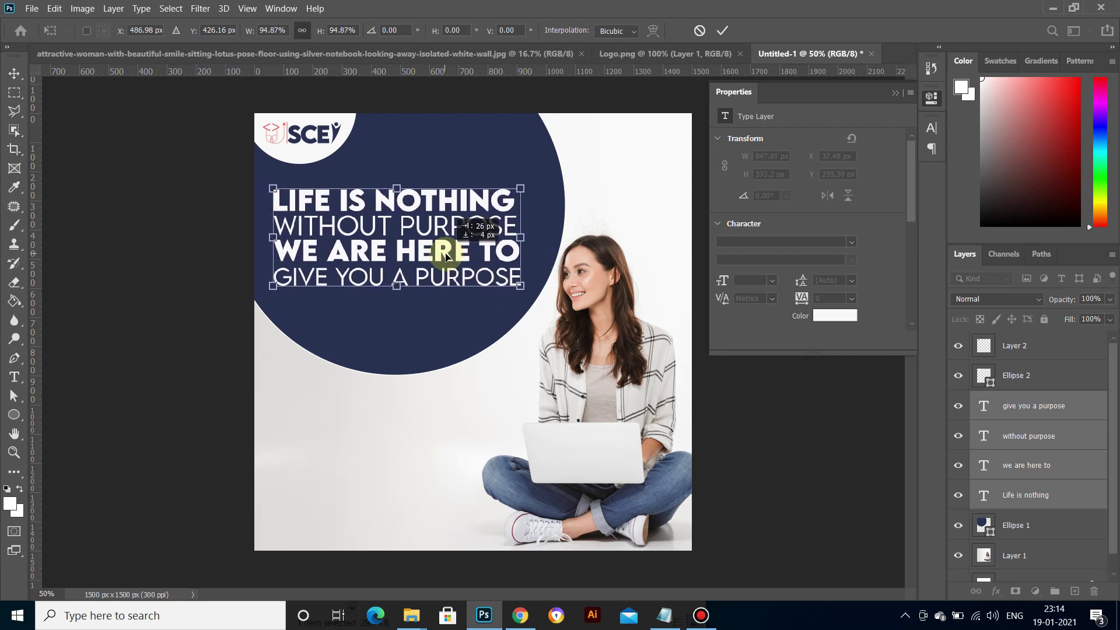
{"action": "key", "text": "Return"}
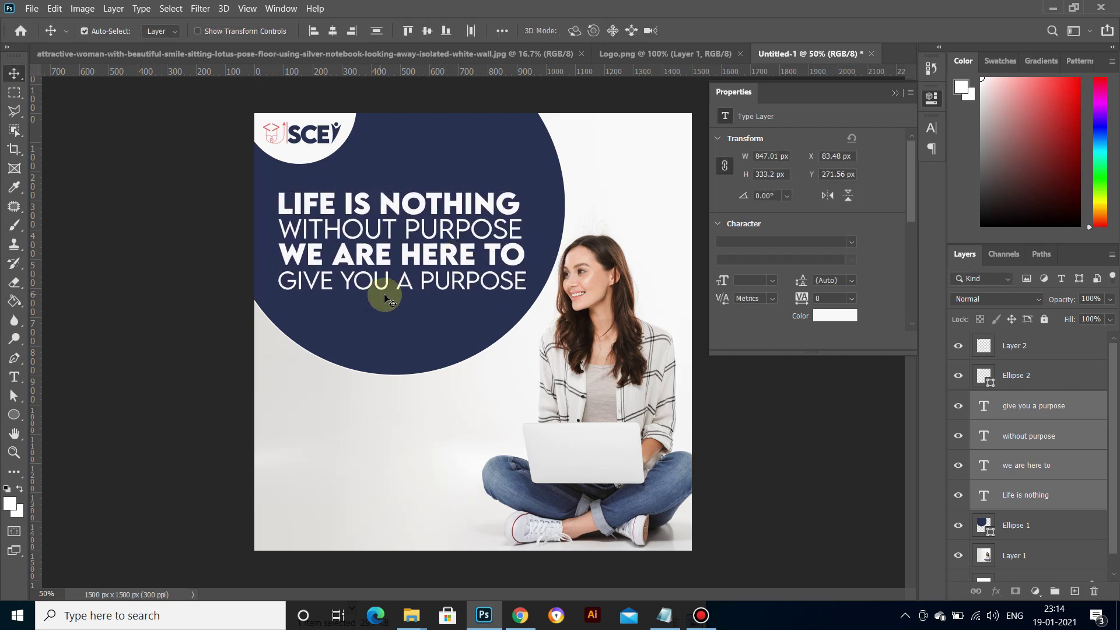
{"action": "left_click_drag", "start_coordinate": [416, 260], "coordinate": [414, 266]}
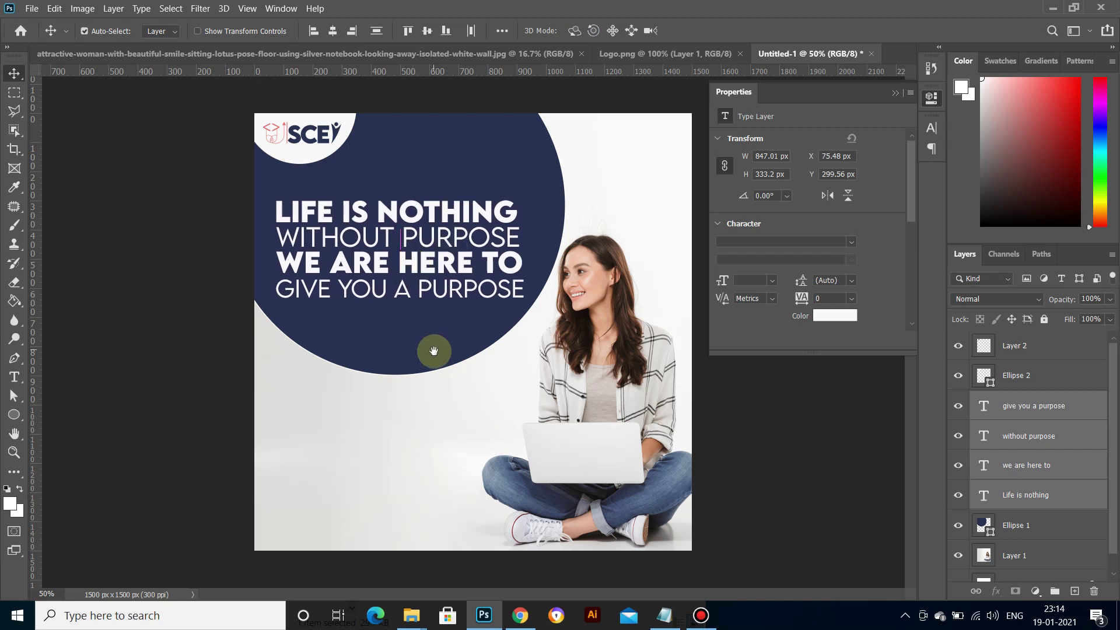
{"action": "left_click", "coordinate": [14, 415]}
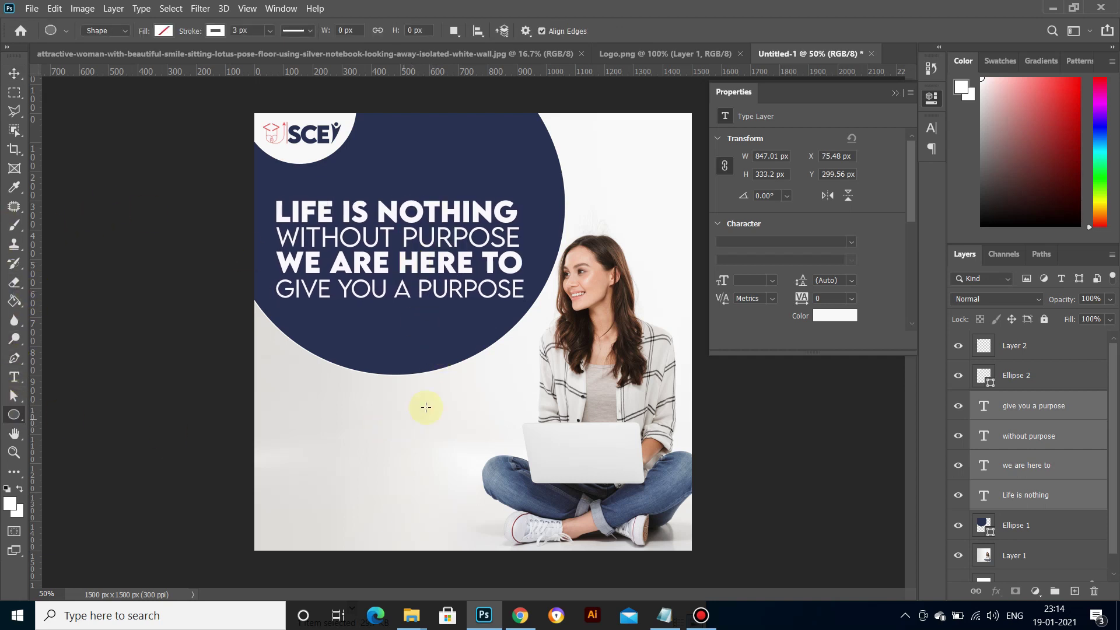
Step: Draw a 310 px coral-red circle (Ellipse 3) overlapping the navy circle's bottom edge
{"action": "left_click_drag", "start_coordinate": [346, 336], "coordinate": [437, 426]}
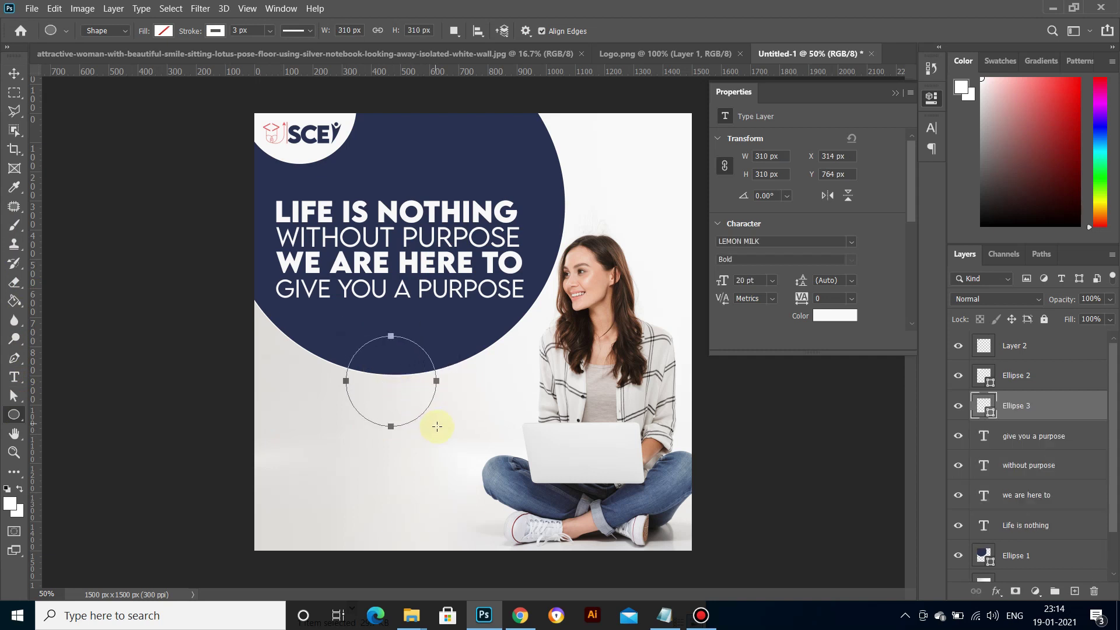
{"action": "left_click", "coordinate": [14, 74]}
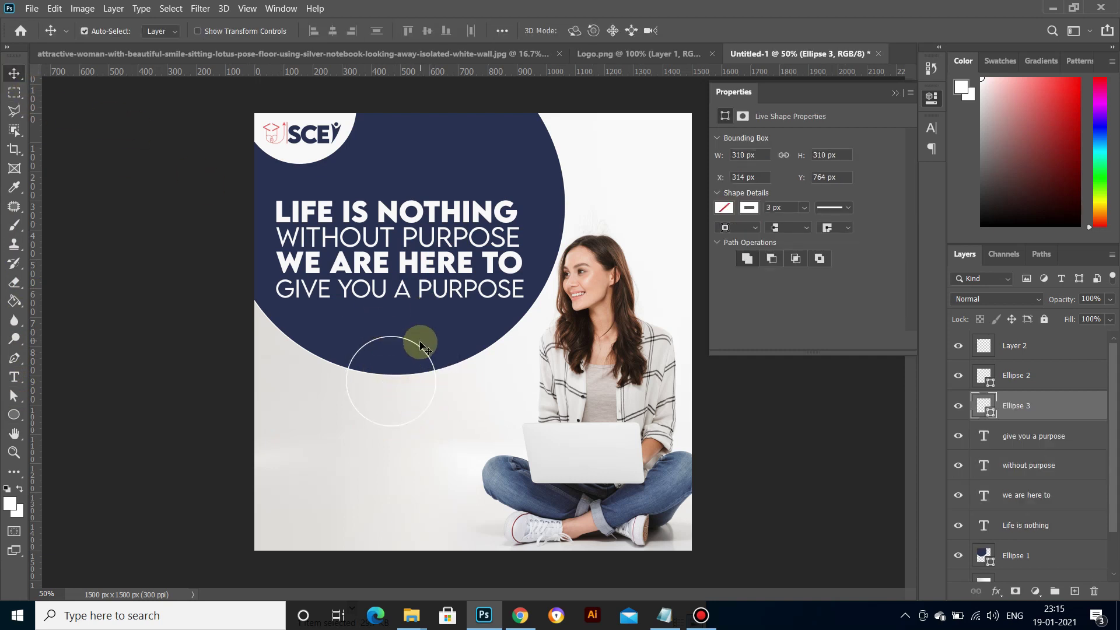
{"action": "key", "text": "ctrl+plus"}
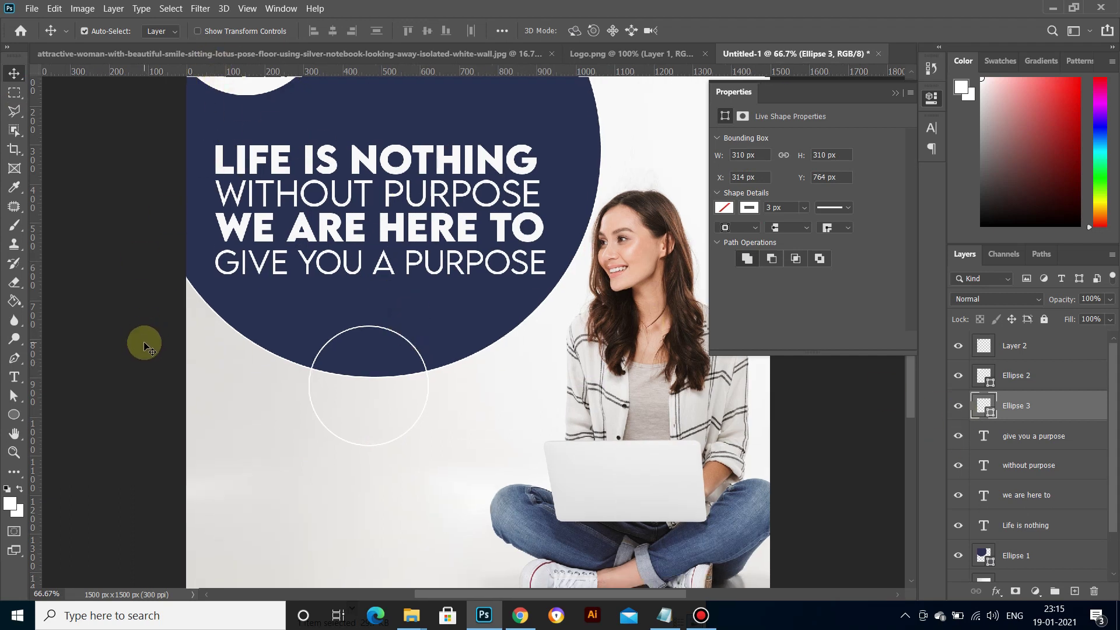
{"action": "left_click", "coordinate": [14, 415]}
{"action": "scroll", "coordinate": [312, 200], "scroll_direction": "up", "scroll_amount": 3}
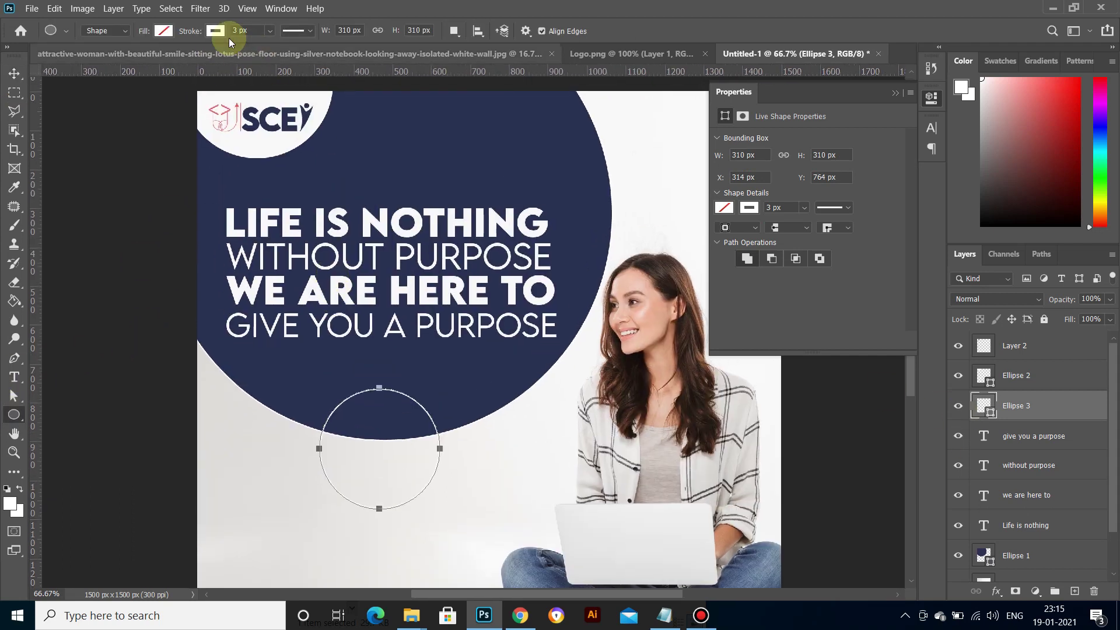
{"action": "left_click", "coordinate": [170, 34]}
{"action": "left_click", "coordinate": [173, 106]}
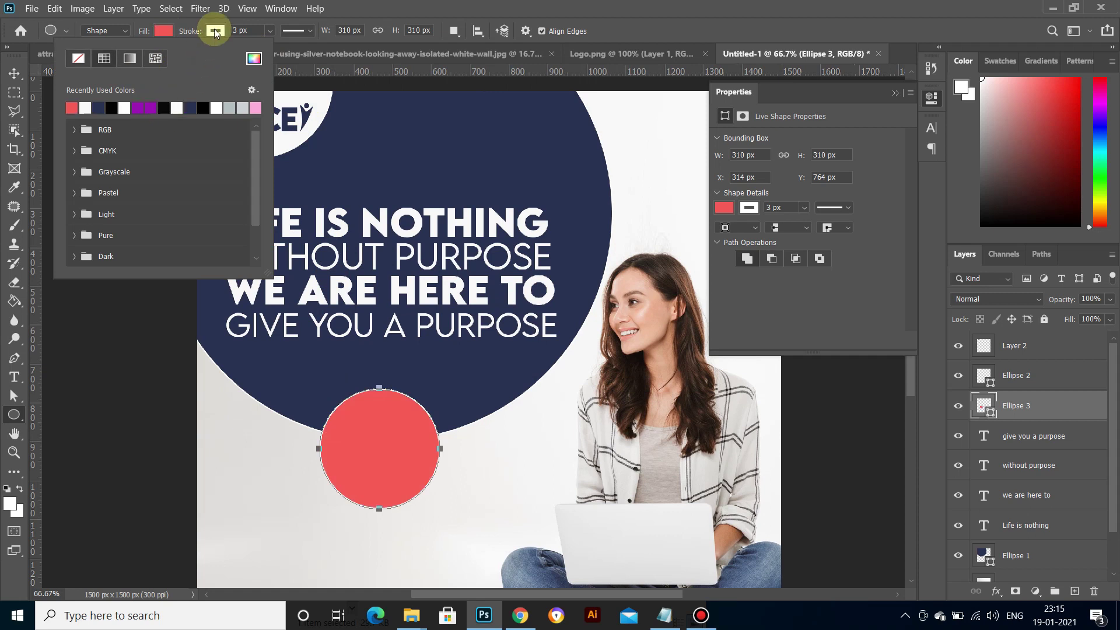
{"action": "left_click", "coordinate": [214, 30]}
{"action": "left_click", "coordinate": [14, 73]}
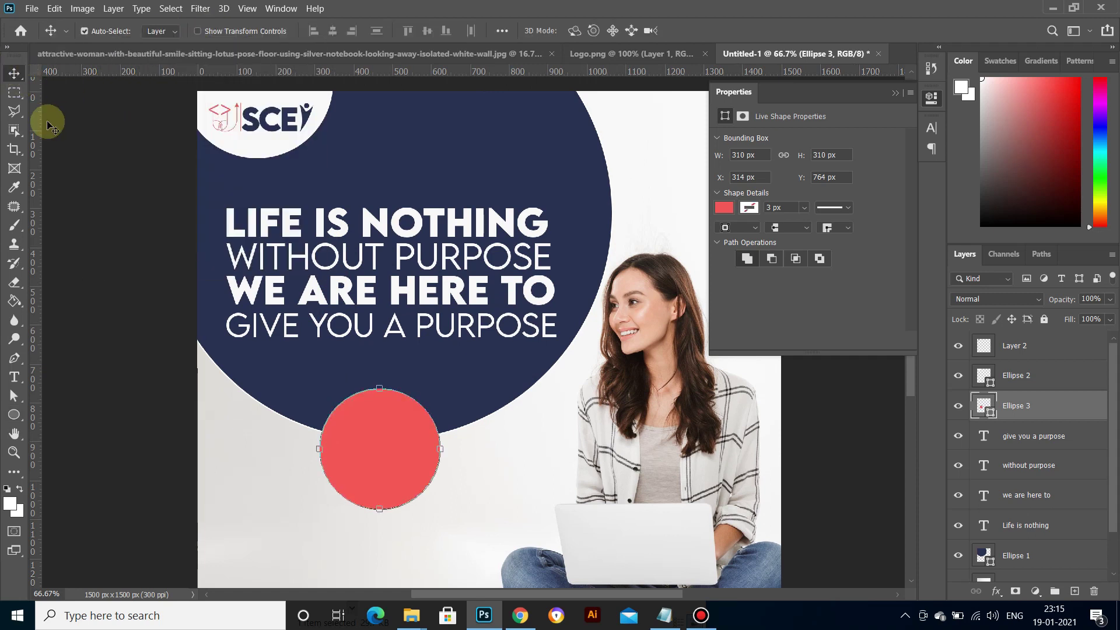
{"action": "left_click_drag", "start_coordinate": [406, 347], "coordinate": [386, 276]}
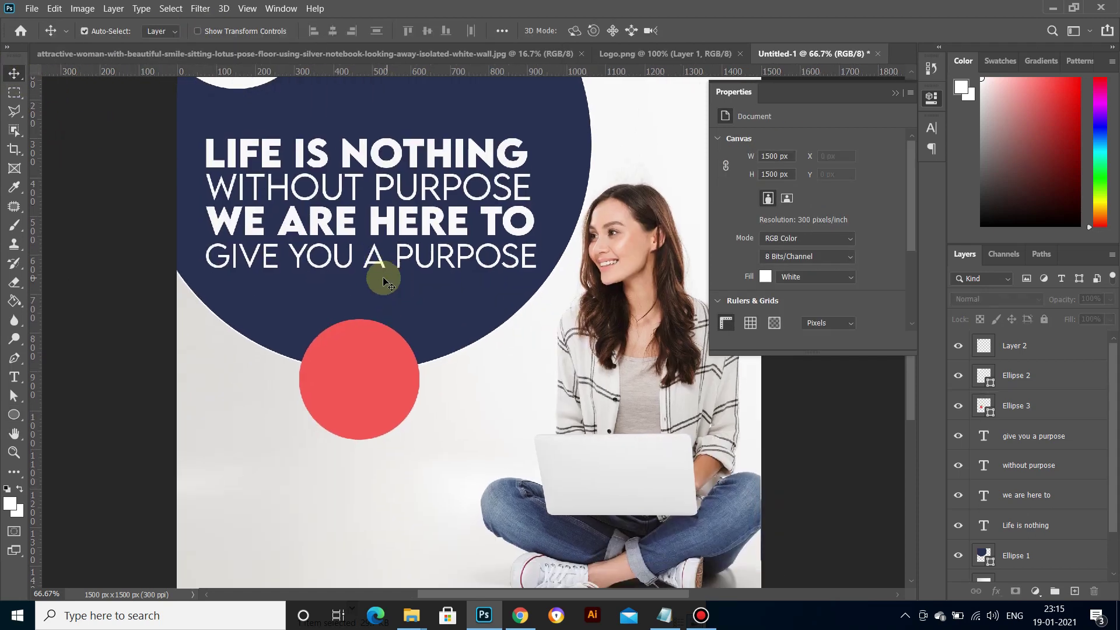
Step: Add centre-aligned white JOIN NOW text and move it into the middle of the red circle
{"action": "key", "text": "t"}
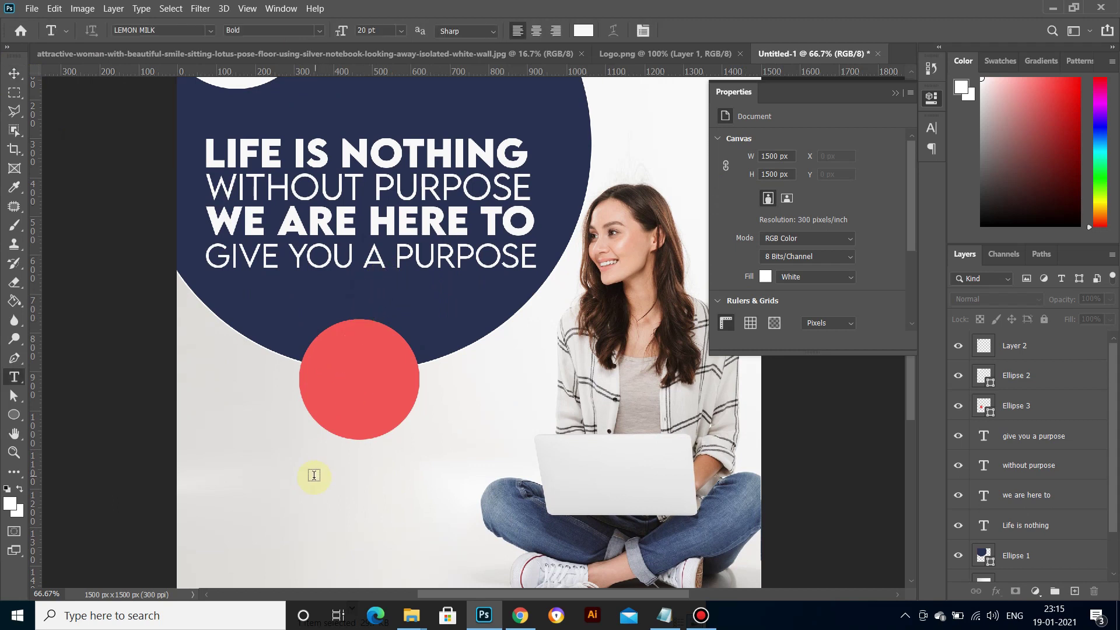
{"action": "left_click", "coordinate": [339, 380]}
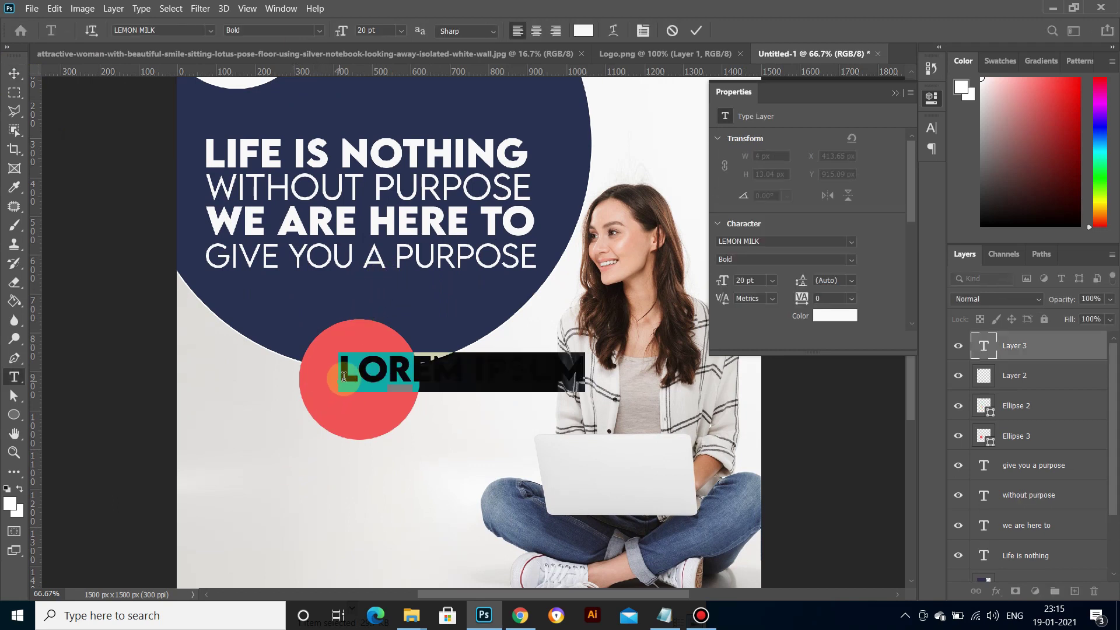
{"action": "type", "text": "JOIN"}
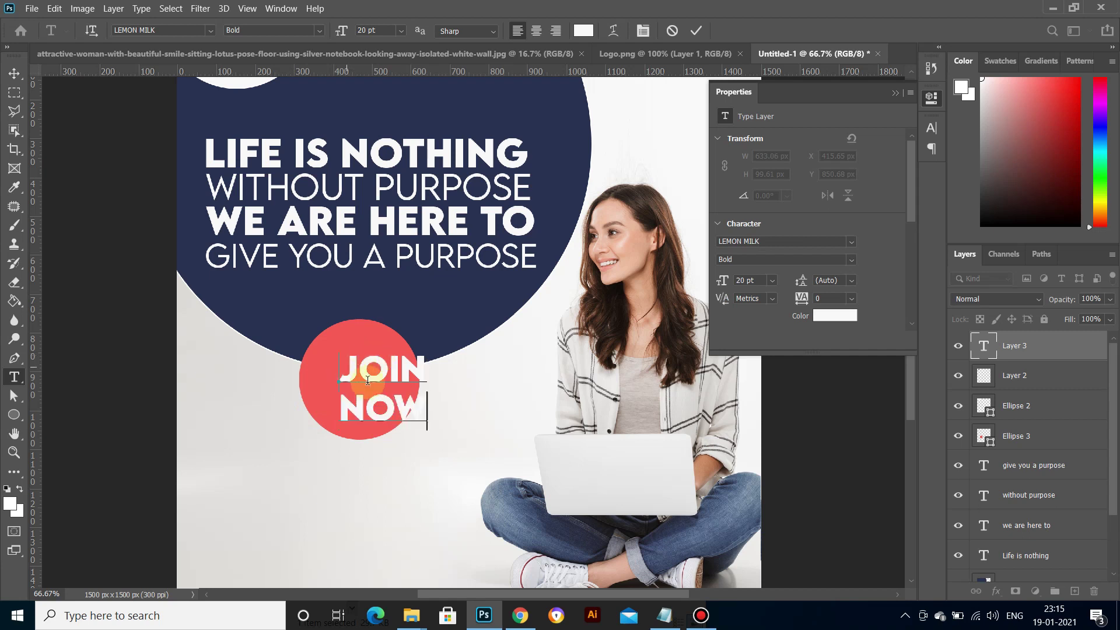
{"action": "left_click_drag", "start_coordinate": [351, 372], "coordinate": [440, 430]}
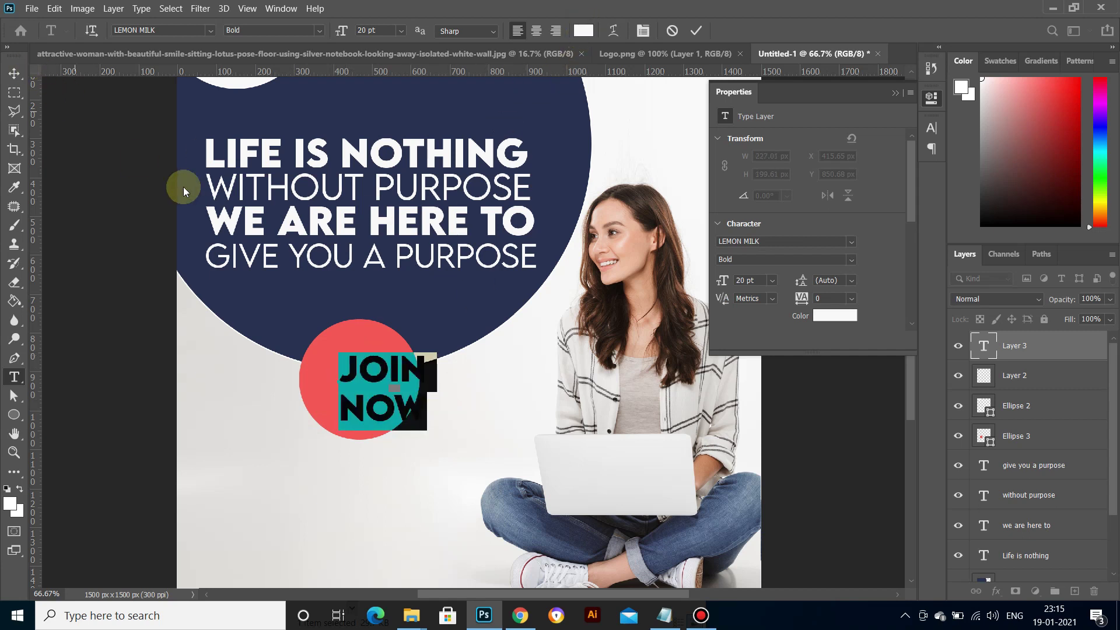
{"action": "left_click_drag", "start_coordinate": [274, 238], "coordinate": [252, 227]}
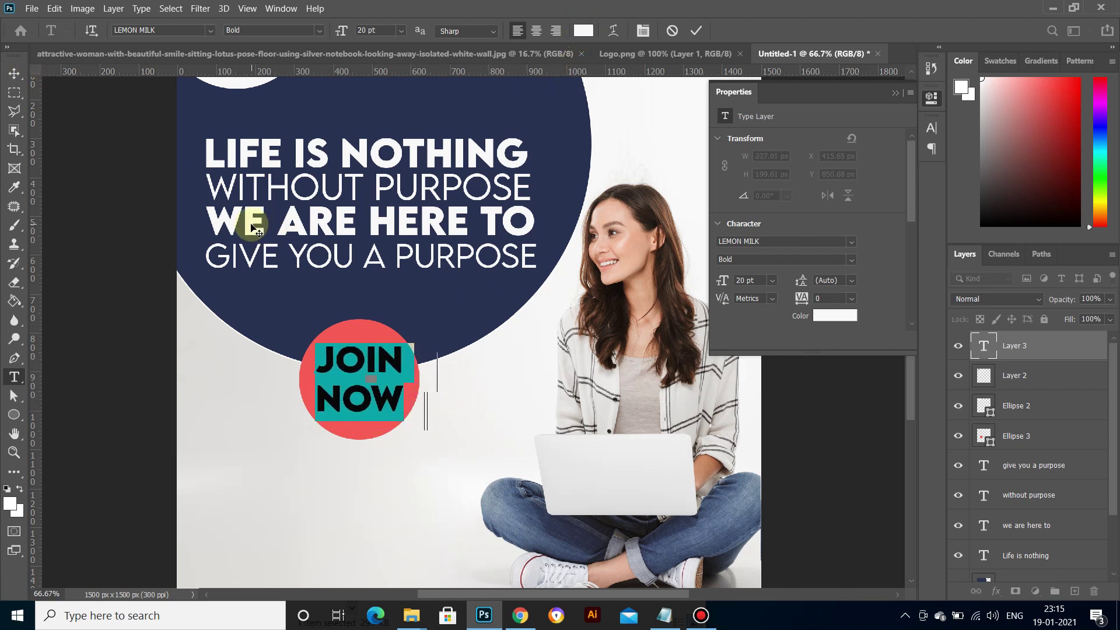
{"action": "left_click", "coordinate": [536, 30]}
{"action": "key", "text": "ctrl+Return"}
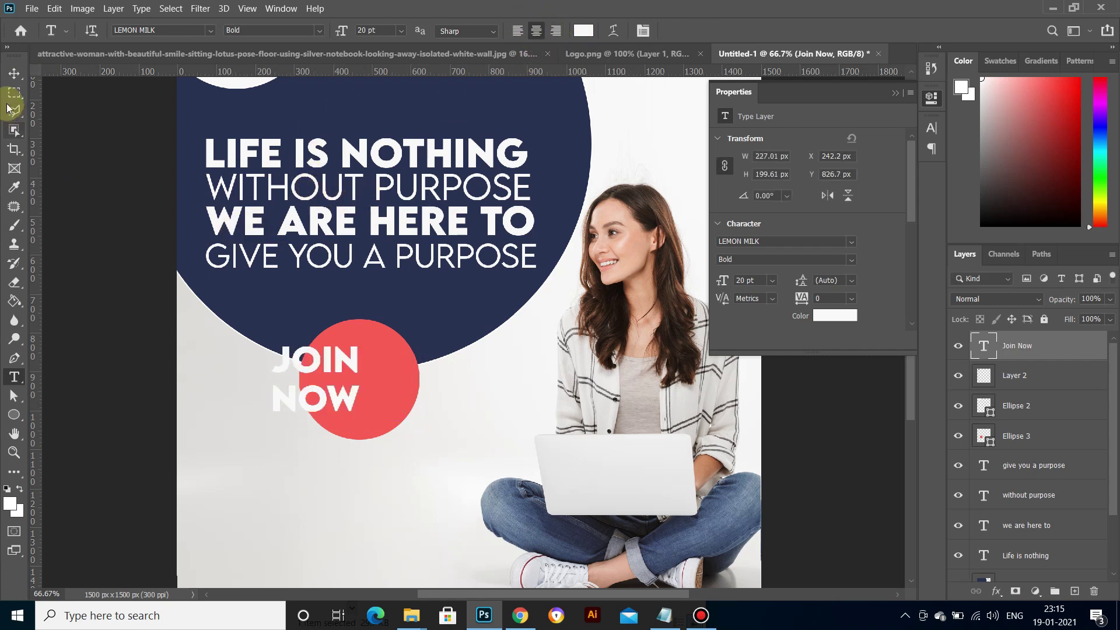
{"action": "left_click", "coordinate": [14, 73]}
{"action": "left_click_drag", "start_coordinate": [354, 363], "coordinate": [399, 366]}
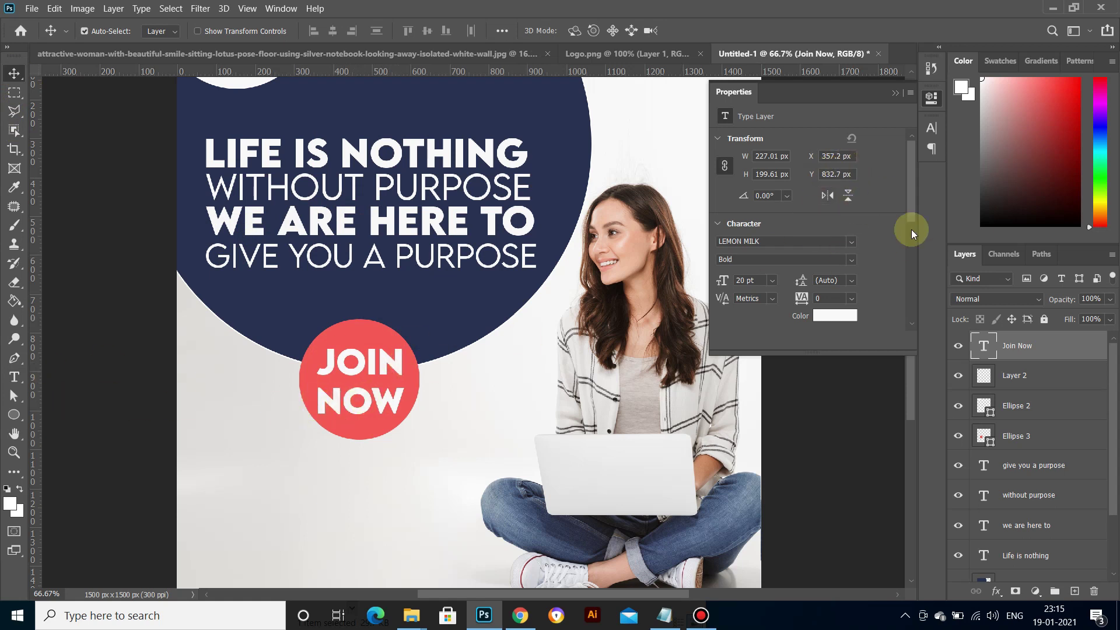
Step: Set JOIN NOW to LEMON MILK Light, make the word JOIN Bold, and nudge it into place
{"action": "left_click", "coordinate": [821, 238]}
{"action": "left_click", "coordinate": [849, 260]}
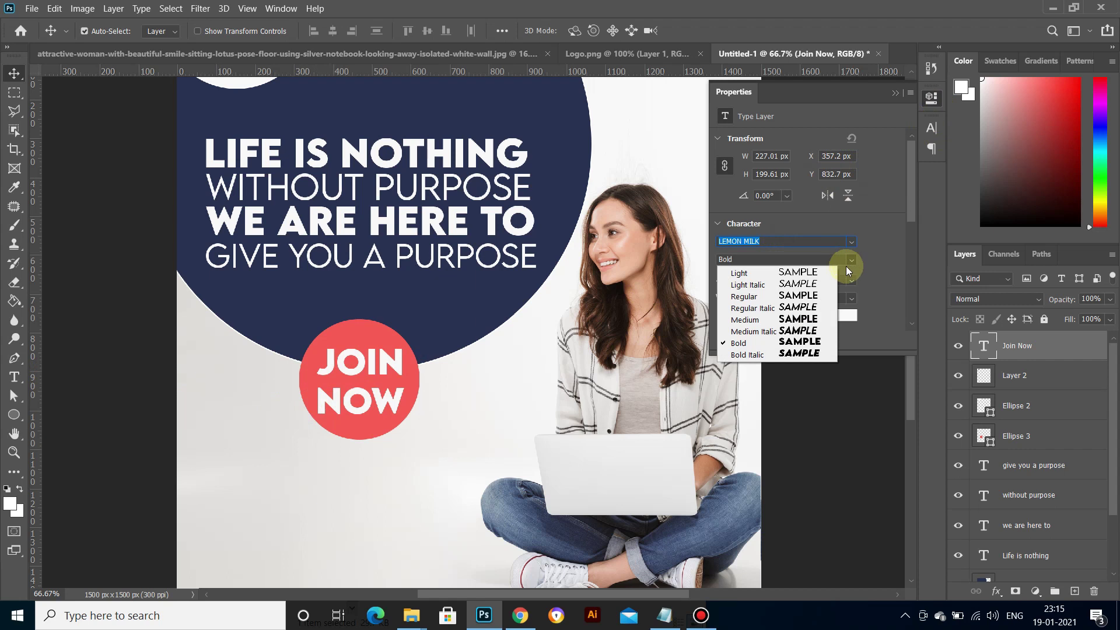
{"action": "left_click", "coordinate": [820, 272]}
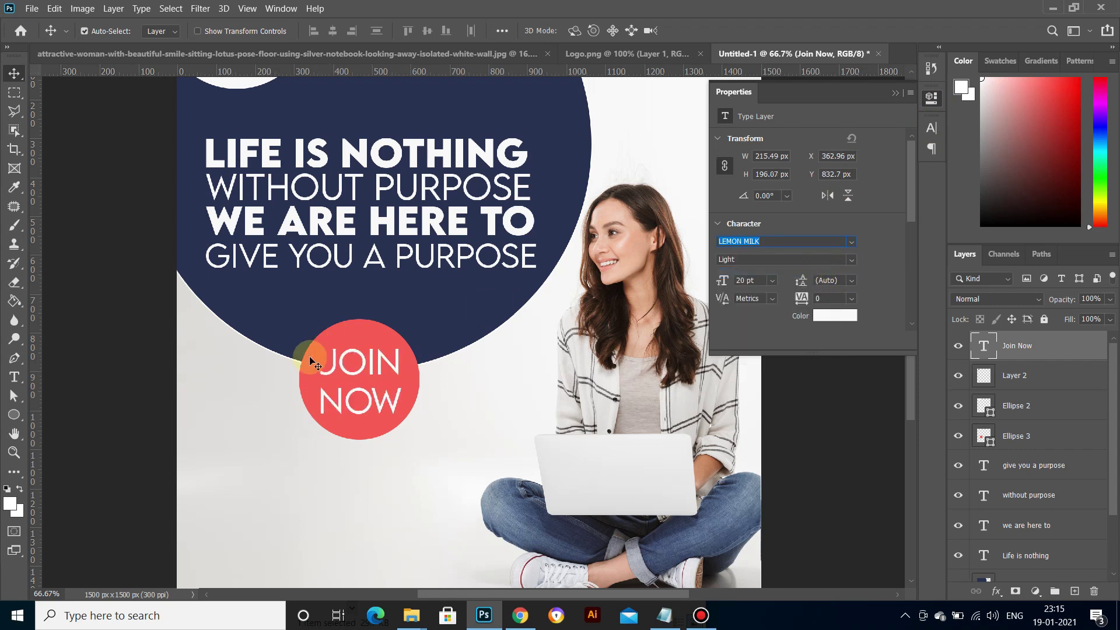
{"action": "double_click", "coordinate": [353, 385]}
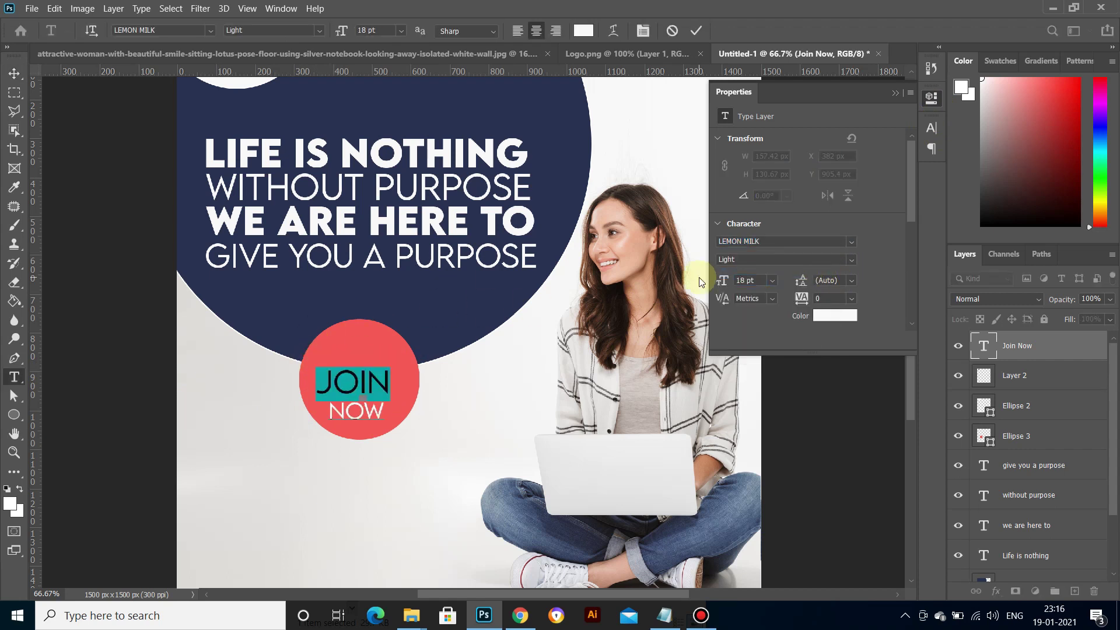
{"action": "left_click", "coordinate": [849, 258]}
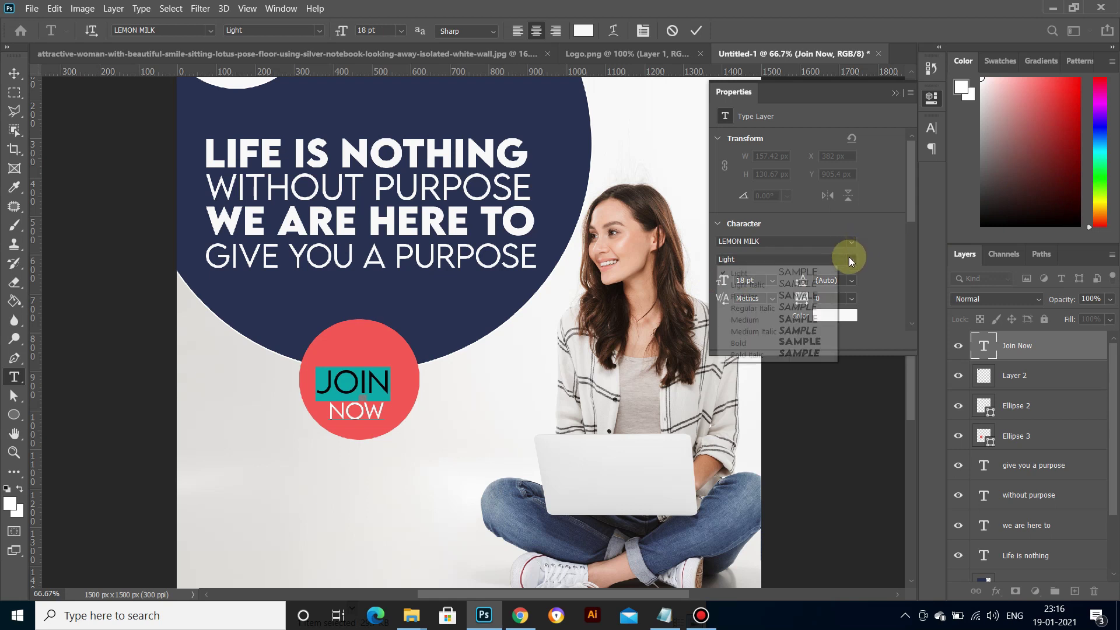
{"action": "left_click", "coordinate": [807, 340]}
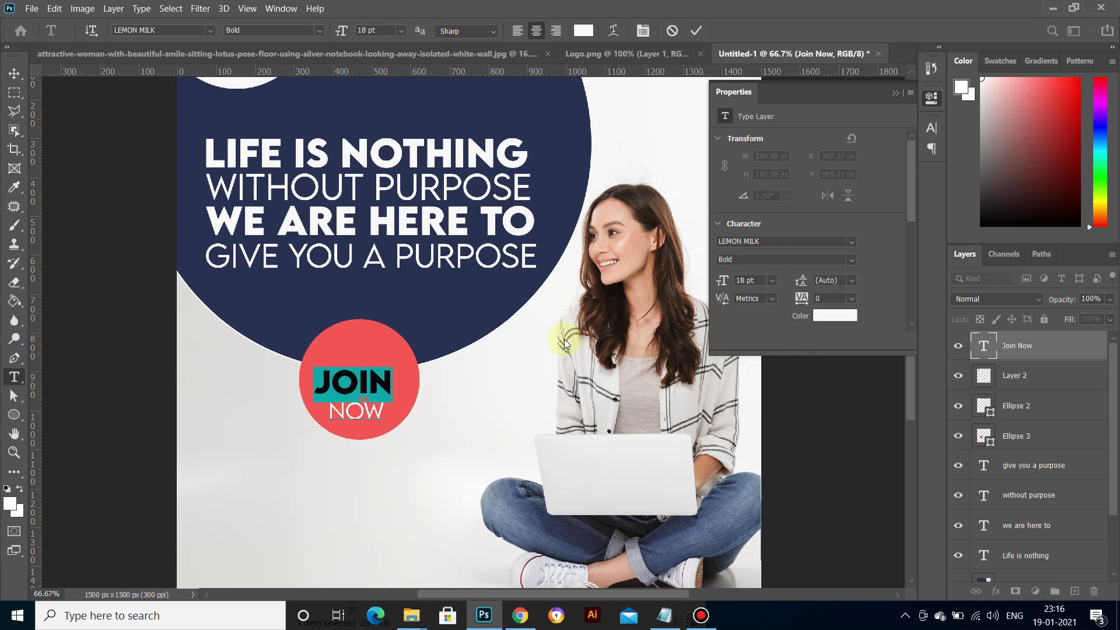
{"action": "left_click", "coordinate": [14, 73]}
{"action": "left_click_drag", "start_coordinate": [375, 381], "coordinate": [379, 368]}
Step: Resize the red circle to about 305 px
{"action": "left_click", "coordinate": [387, 334]}
{"action": "key", "text": "ctrl+t"}
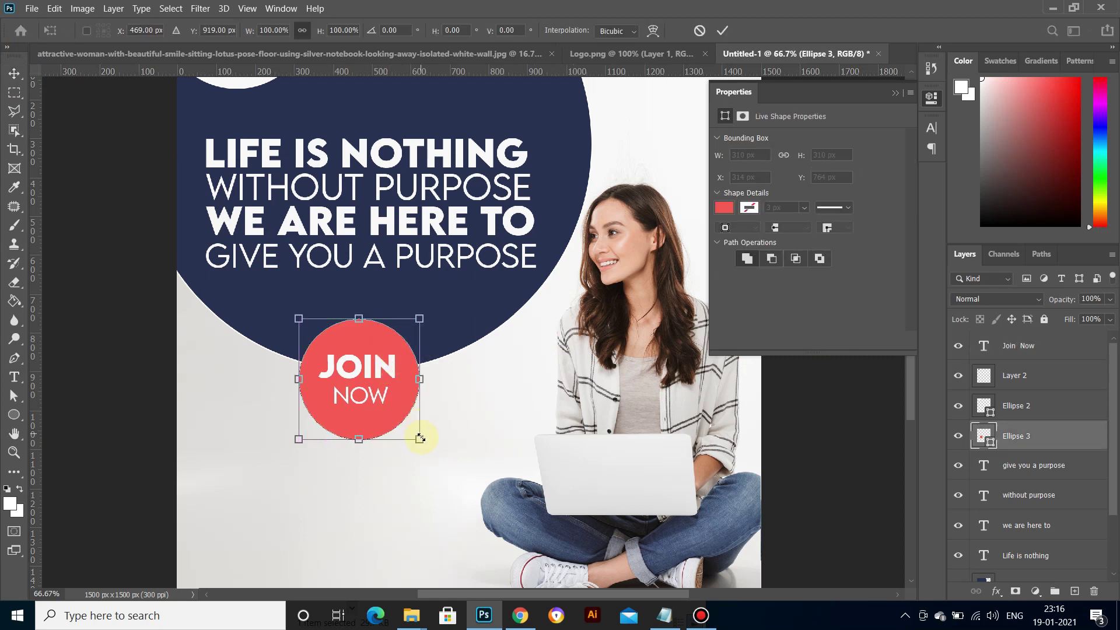
{"action": "key", "text": "Return"}
{"action": "left_click", "coordinate": [55, 8]}
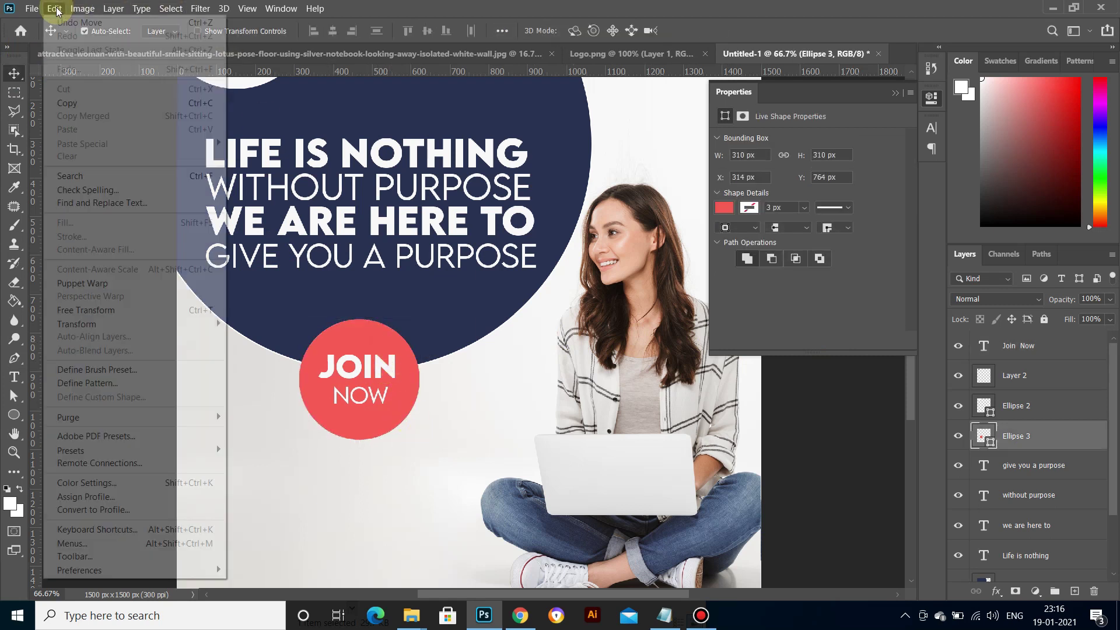
{"action": "left_click", "coordinate": [86, 310]}
{"action": "mouse_move", "coordinate": [418, 439]}
{"action": "left_mouse_down"}
{"action": "mouse_move", "coordinate": [409, 432]}
{"action": "mouse_move", "coordinate": [419, 439]}
{"action": "left_mouse_up"}
{"action": "key", "text": "Return"}
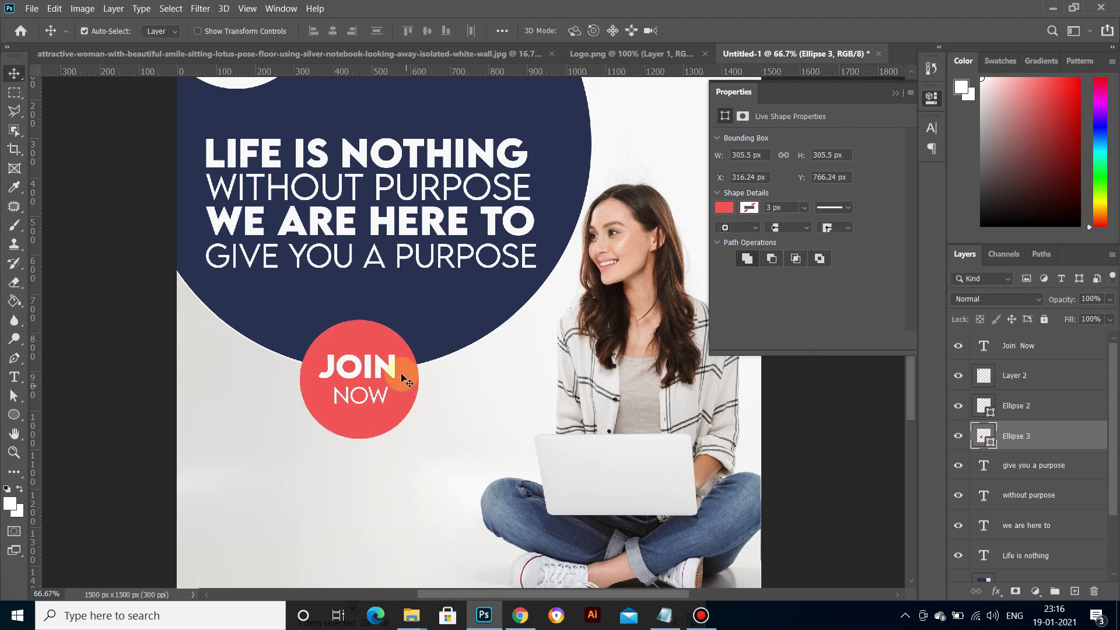
Step: Duplicate the red circle and fill the copy (Ellipse 3 copy) white
{"action": "left_click_drag", "start_coordinate": [1038, 438], "coordinate": [1075, 591]}
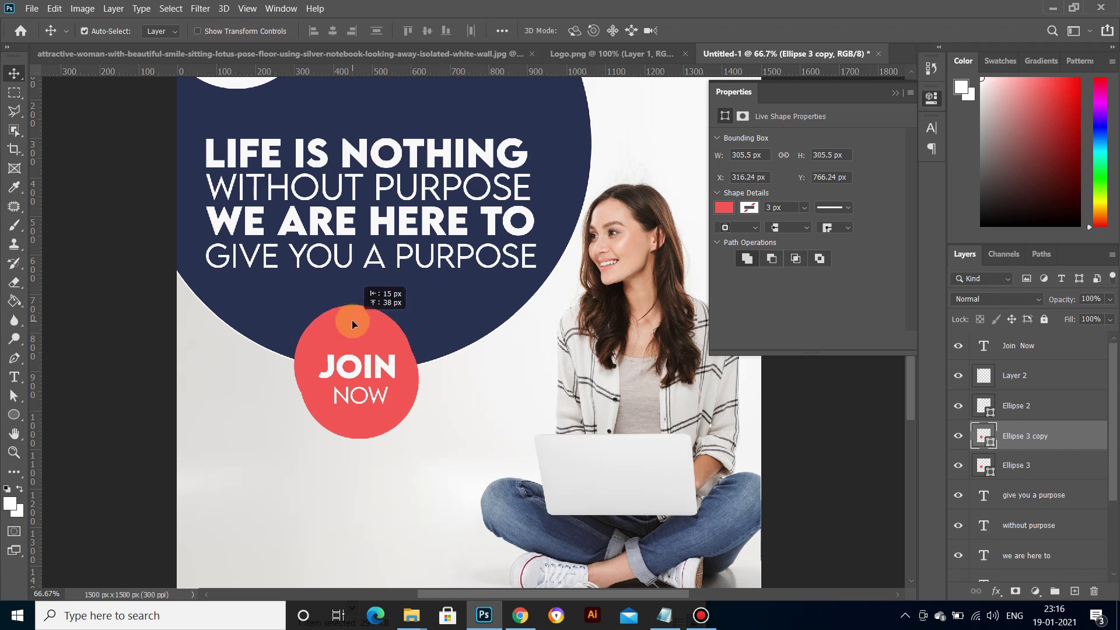
{"action": "left_click_drag", "start_coordinate": [352, 322], "coordinate": [352, 319]}
{"action": "left_click", "coordinate": [14, 415]}
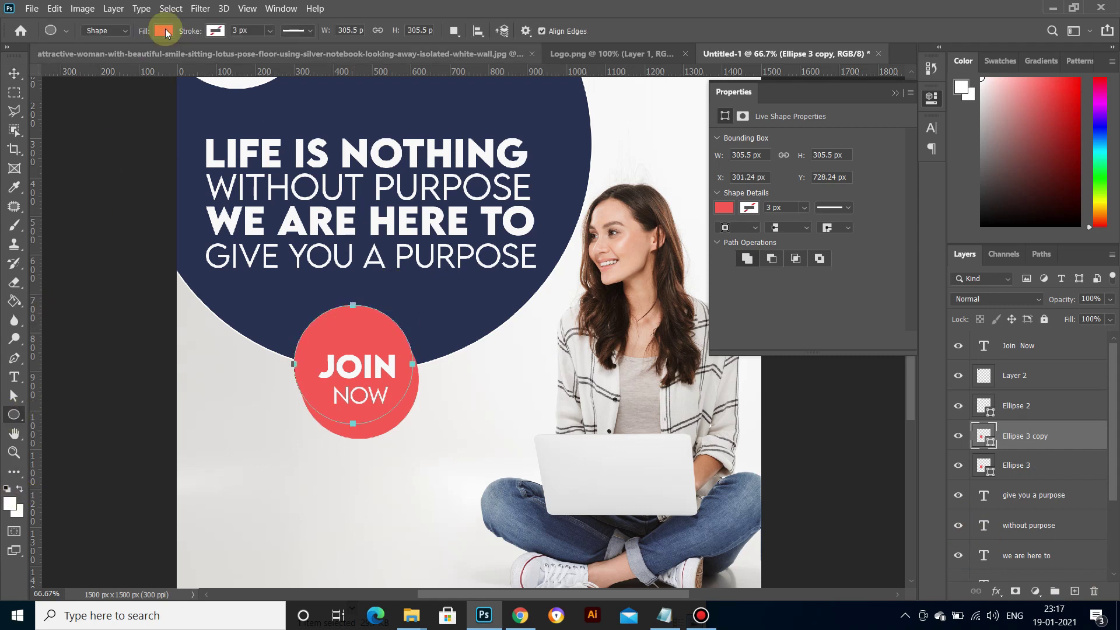
{"action": "left_click", "coordinate": [163, 30]}
{"action": "left_click", "coordinate": [85, 107]}
{"action": "left_click", "coordinate": [14, 73]}
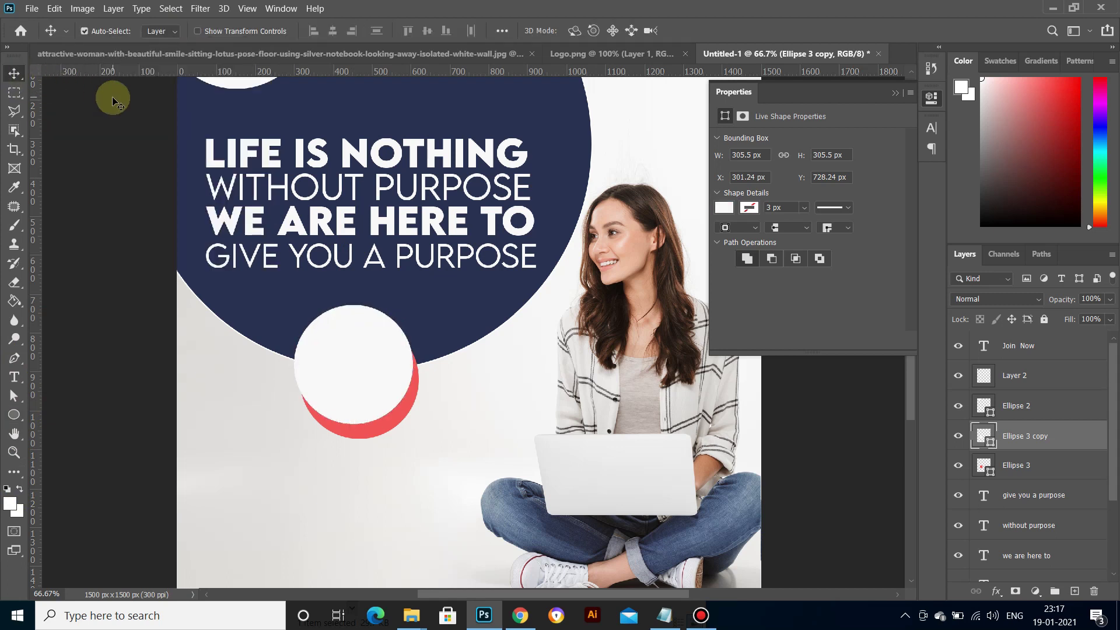
Step: Put the white copy behind the red circle, offset slightly down-right, and fit the poster on screen
{"action": "left_click_drag", "start_coordinate": [1047, 437], "coordinate": [1041, 485]}
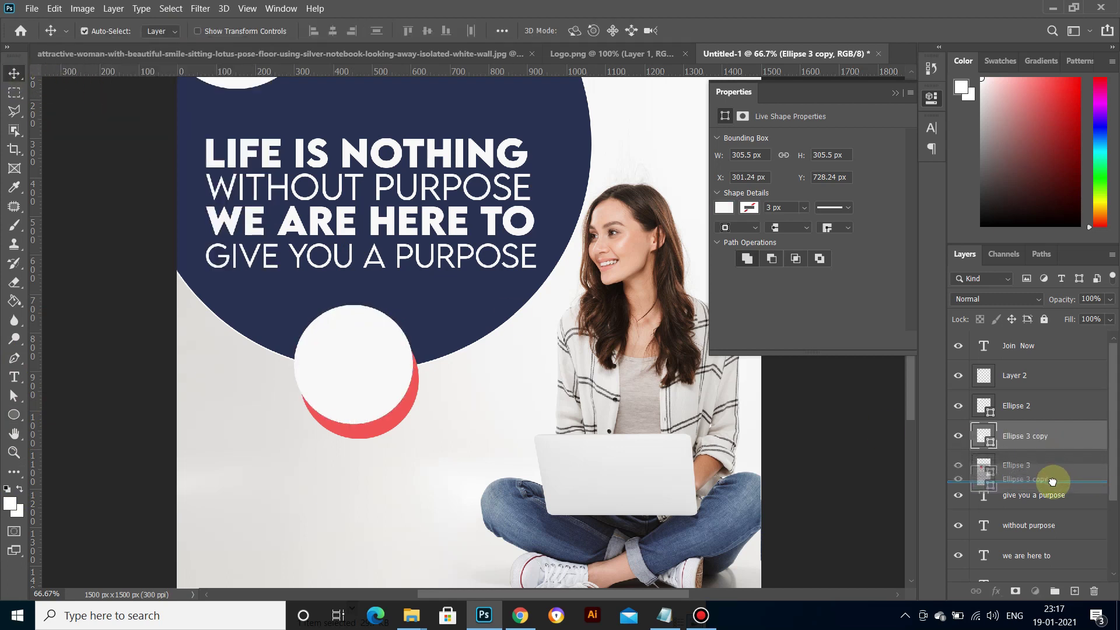
{"action": "left_click_drag", "start_coordinate": [365, 316], "coordinate": [368, 319]}
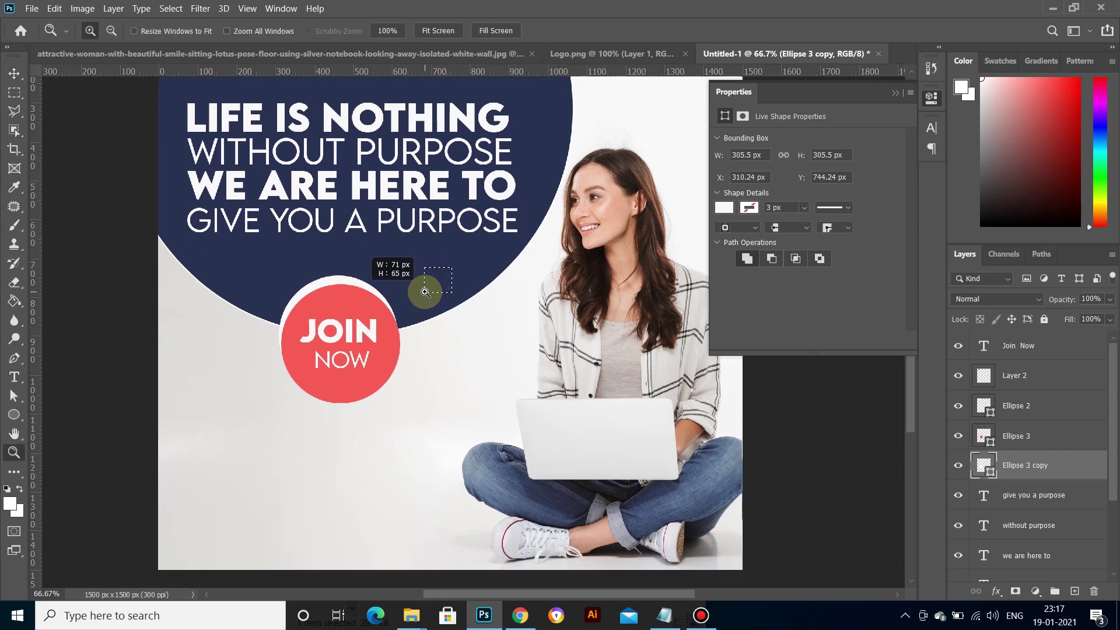
{"action": "left_click_drag", "start_coordinate": [375, 319], "coordinate": [425, 291]}
{"action": "scroll", "coordinate": [425, 291], "scroll_direction": "up", "scroll_amount": 10}
{"action": "key", "text": "ctrl+0"}
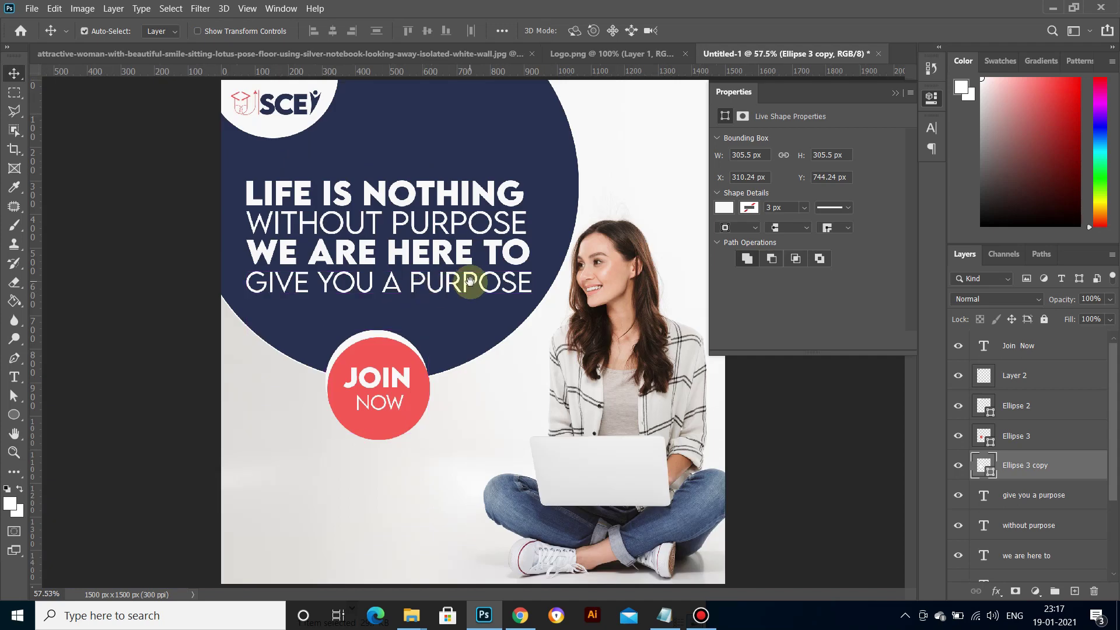
{"action": "left_click", "coordinate": [929, 98]}
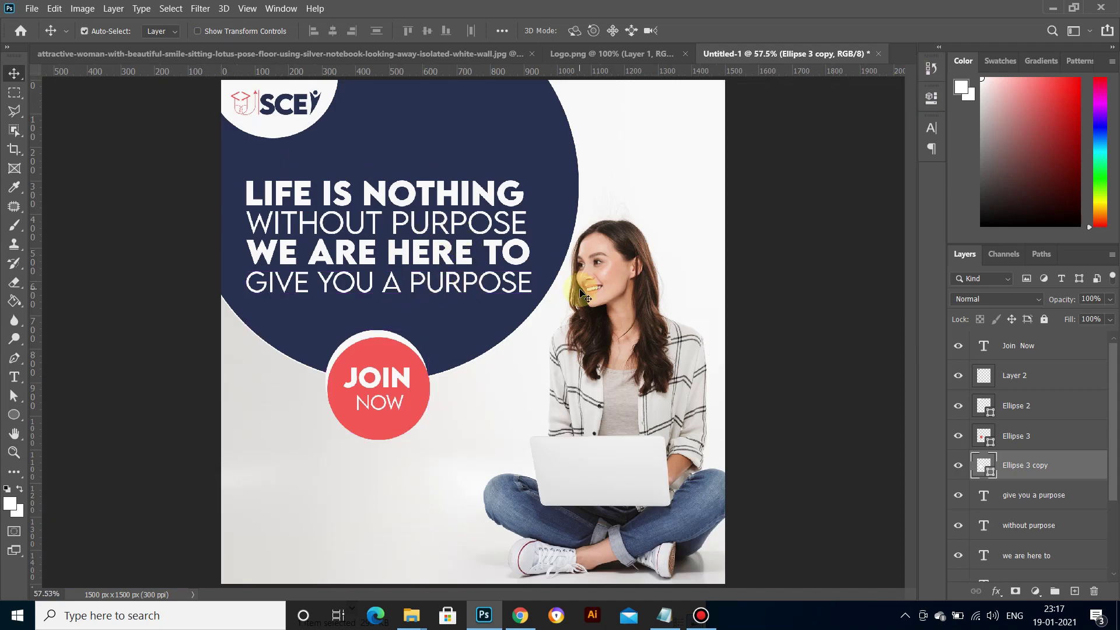
Step: Copy the WITHOUT PURPOSE line near the poster bottom and recolour it navy #293152
{"action": "left_click", "coordinate": [14, 377]}
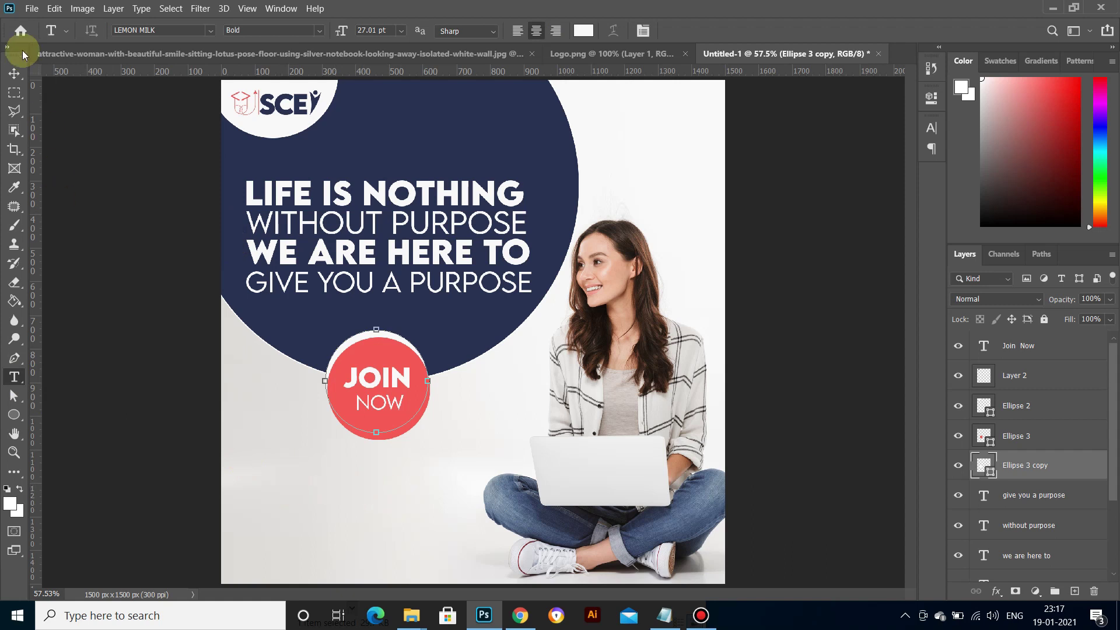
{"action": "left_click", "coordinate": [14, 73]}
{"action": "left_click", "coordinate": [345, 224]}
{"action": "left_click_drag", "start_coordinate": [349, 303], "coordinate": [336, 454]}
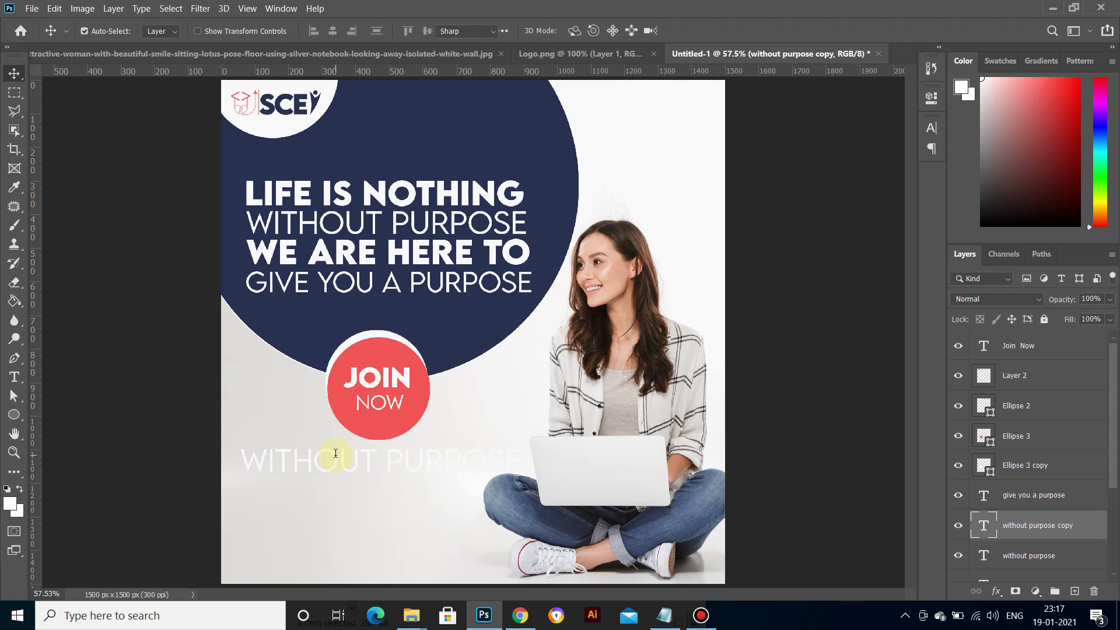
{"action": "double_click", "coordinate": [336, 453]}
{"action": "left_click", "coordinate": [583, 30]}
{"action": "left_click", "coordinate": [449, 100]}
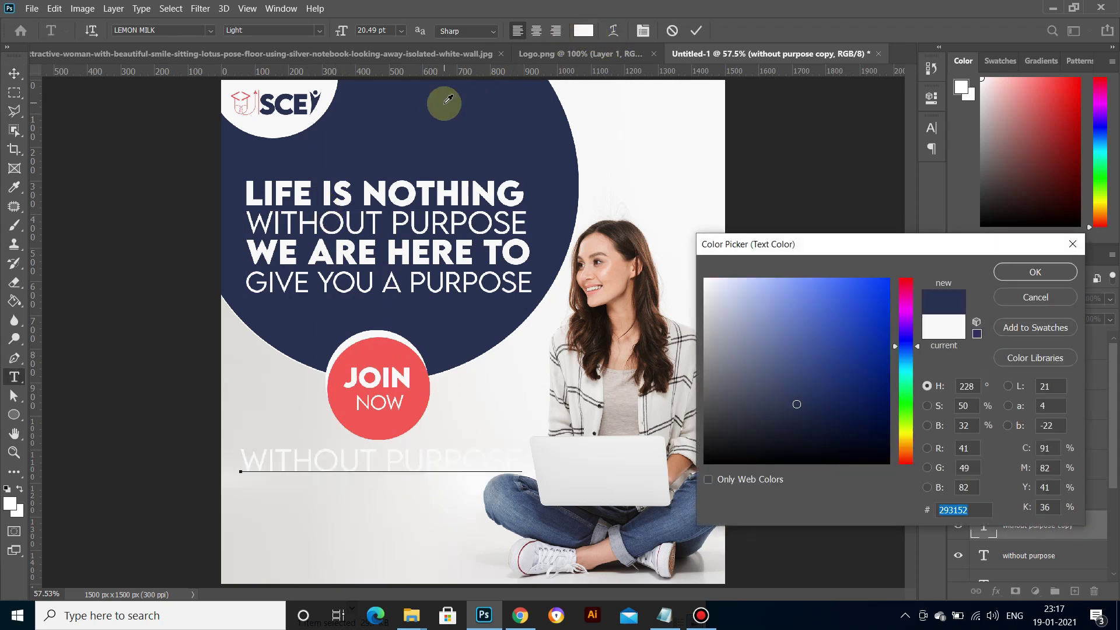
{"action": "left_click", "coordinate": [1034, 273]}
Step: Retype the copied line as PROFESSIOAL WE DESIGNING and set it to 10 pt
{"action": "type", "text": "AS"}
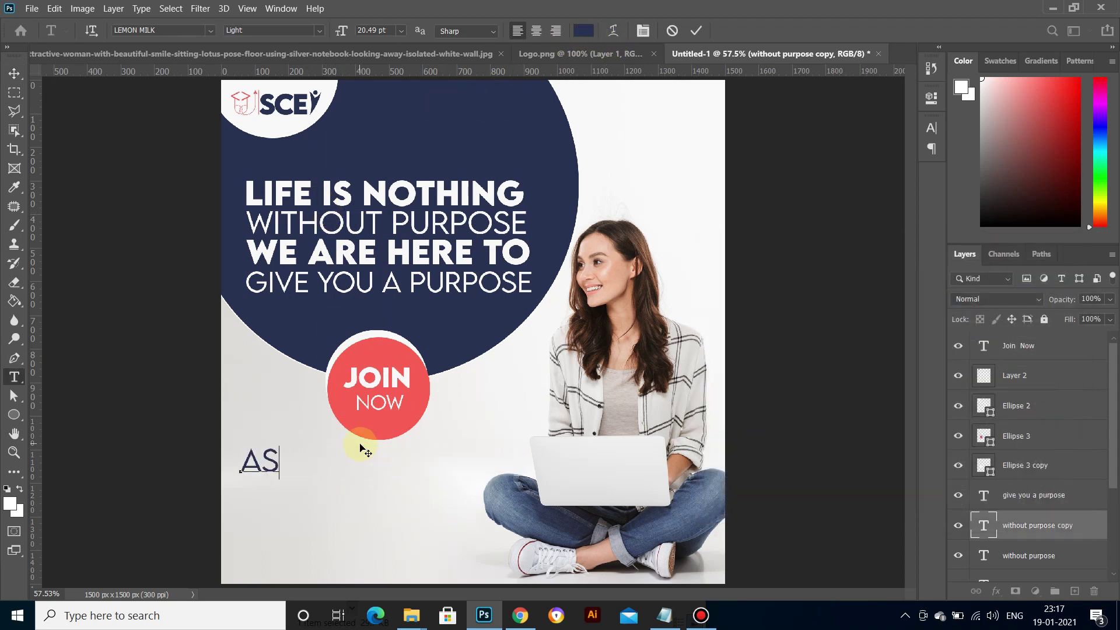
{"action": "key", "text": "Delete"}
{"action": "type", "text": "DI"}
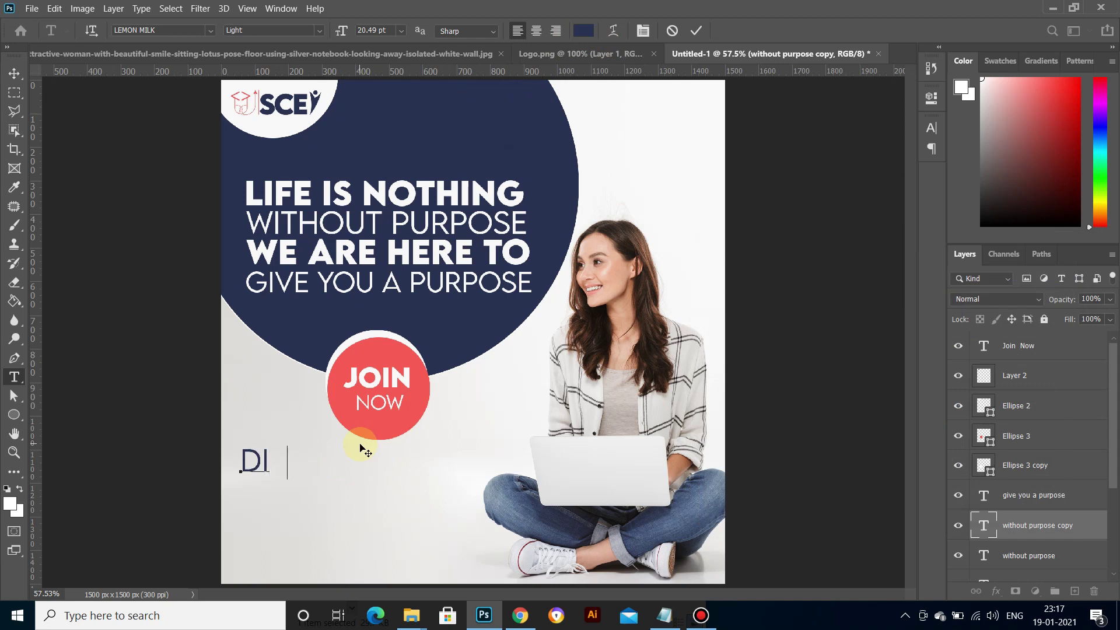
{"action": "type", "text": "PL"}
{"action": "type", "text": "PROFESSIOAL"}
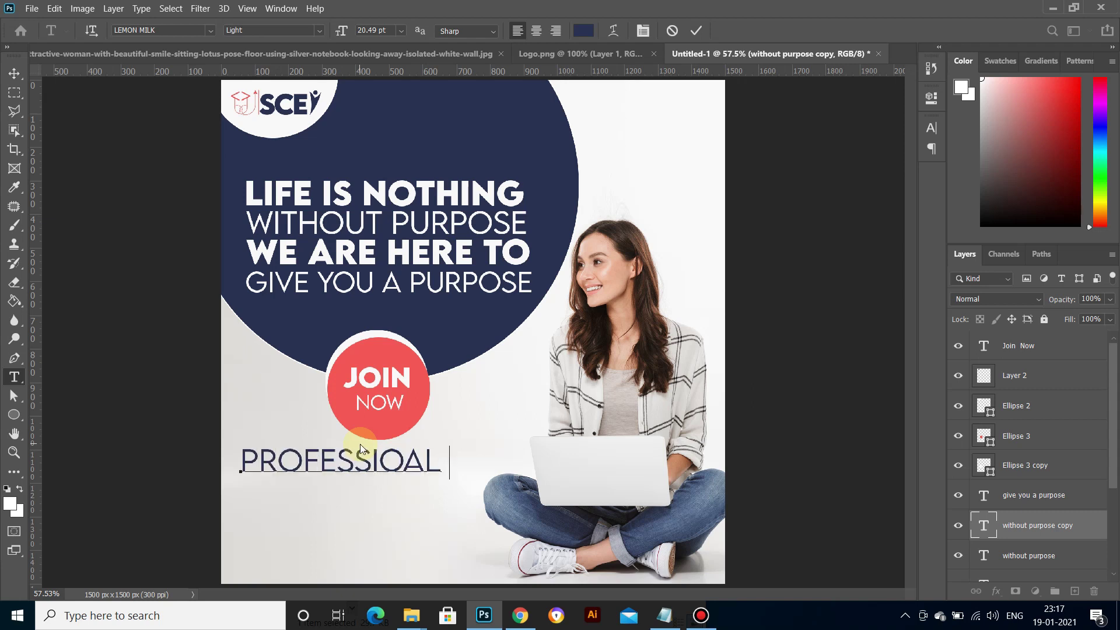
{"action": "type", "text": "WE DESIGNING"}
{"action": "key", "text": "ctrl+a"}
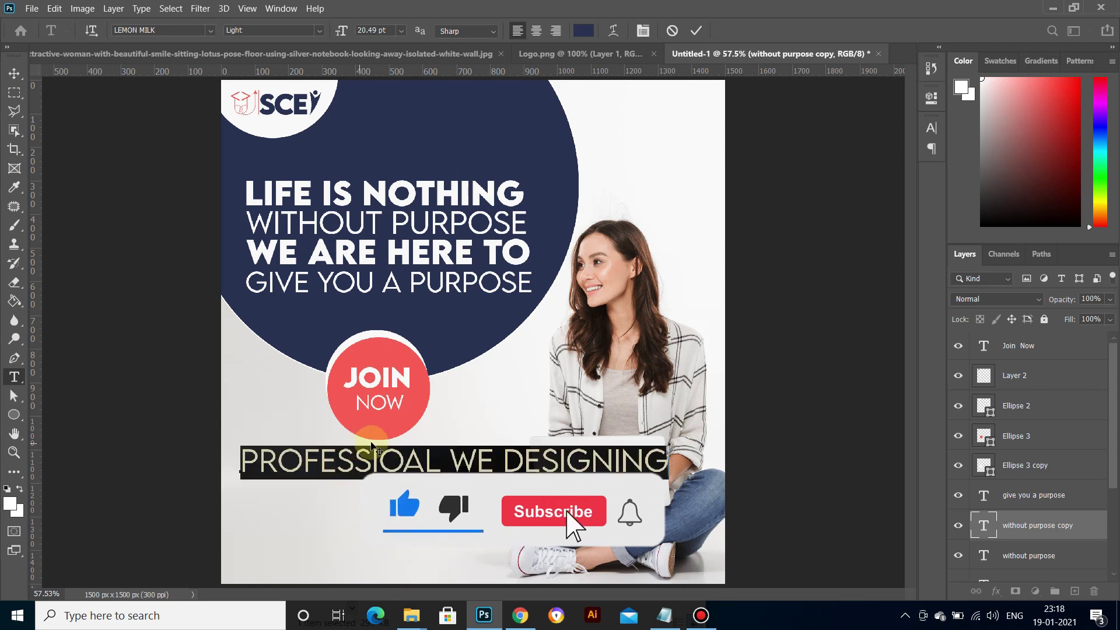
{"action": "left_click", "coordinate": [377, 30]}
{"action": "left_click", "coordinate": [340, 30]}
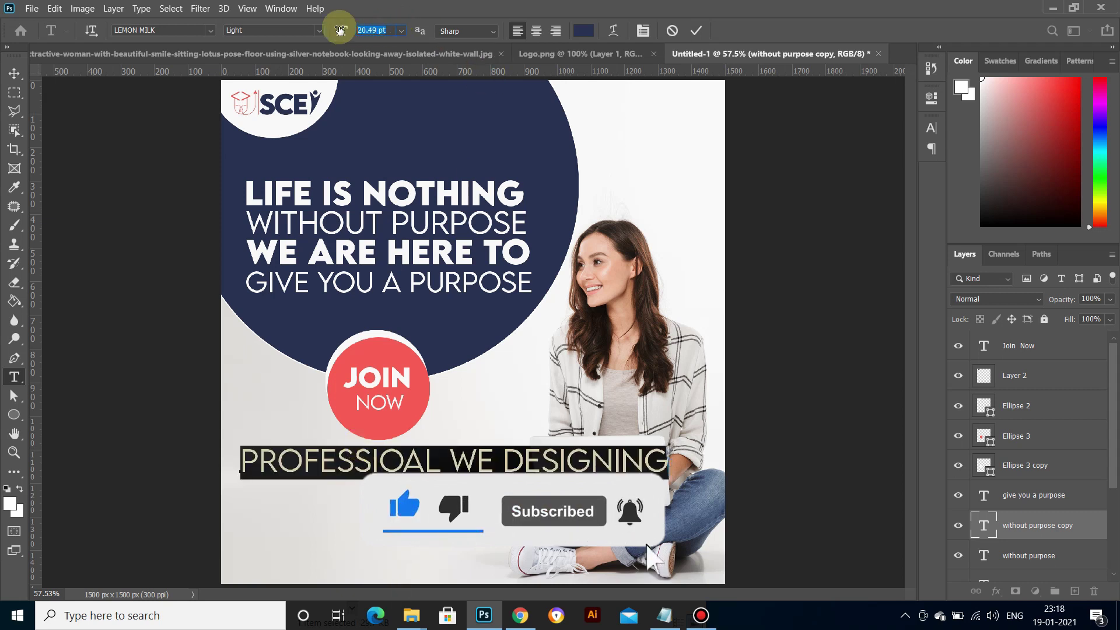
{"action": "type", "text": "10"}
{"action": "key", "text": "Return"}
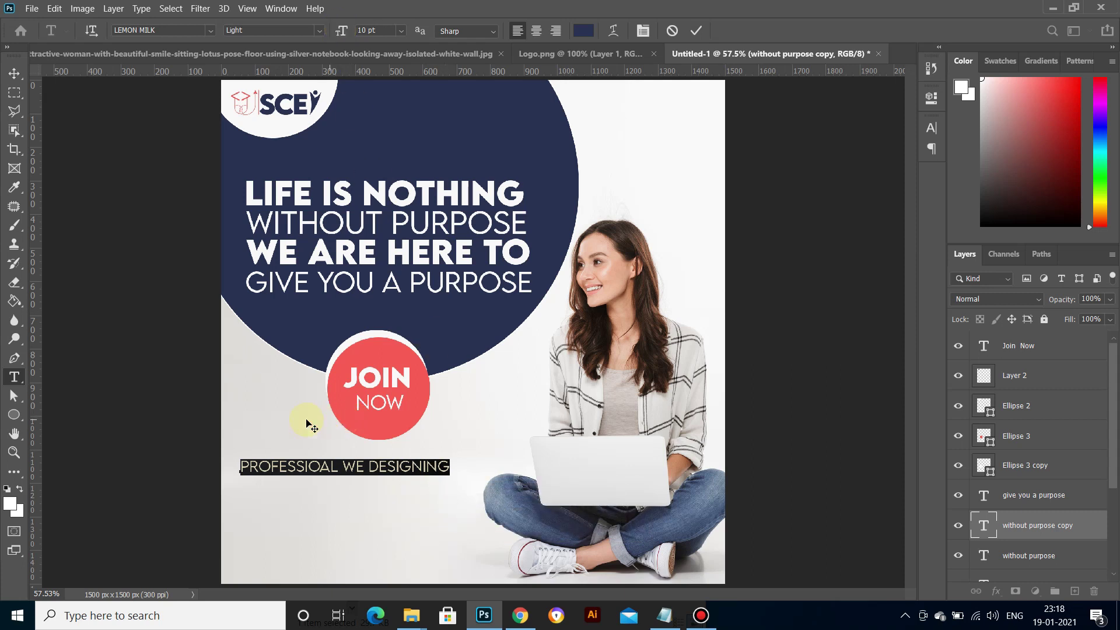
{"action": "mouse_move", "coordinate": [296, 421]}
{"action": "left_mouse_down"}
{"action": "mouse_move", "coordinate": [319, 423]}
{"action": "mouse_move", "coordinate": [278, 385]}
{"action": "left_mouse_up"}
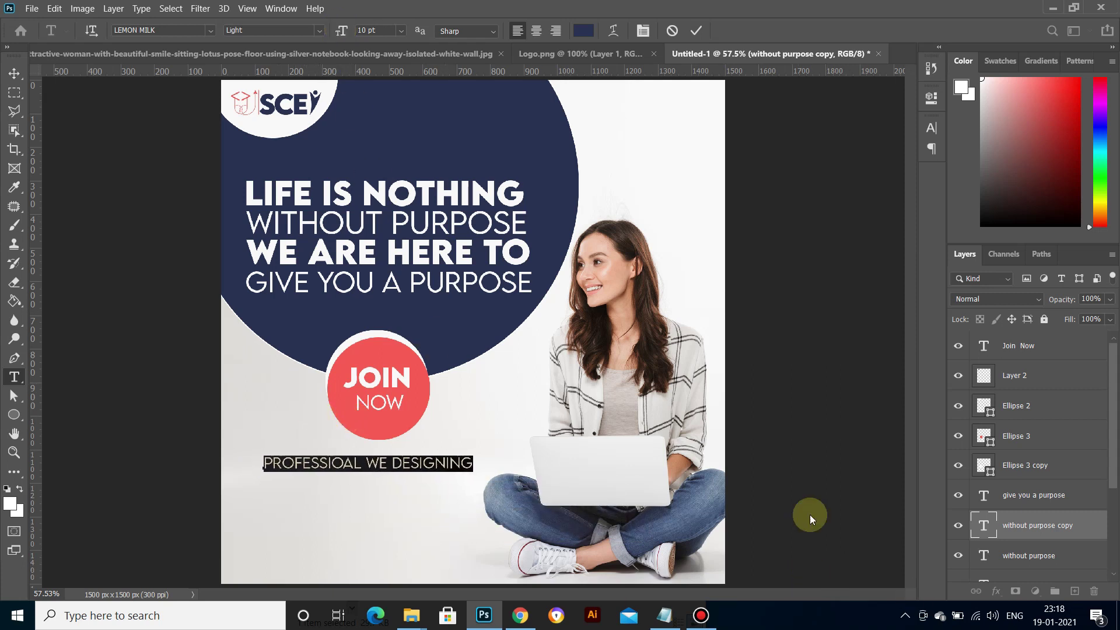
{"action": "left_click", "coordinate": [14, 72]}
Step: Duplicate the line and edit the two copies to read GRAPHIC DESIGING and WEB DESIGNING
{"action": "left_click_drag", "start_coordinate": [1091, 527], "coordinate": [1075, 591]}
{"action": "left_click_drag", "start_coordinate": [374, 466], "coordinate": [377, 482]}
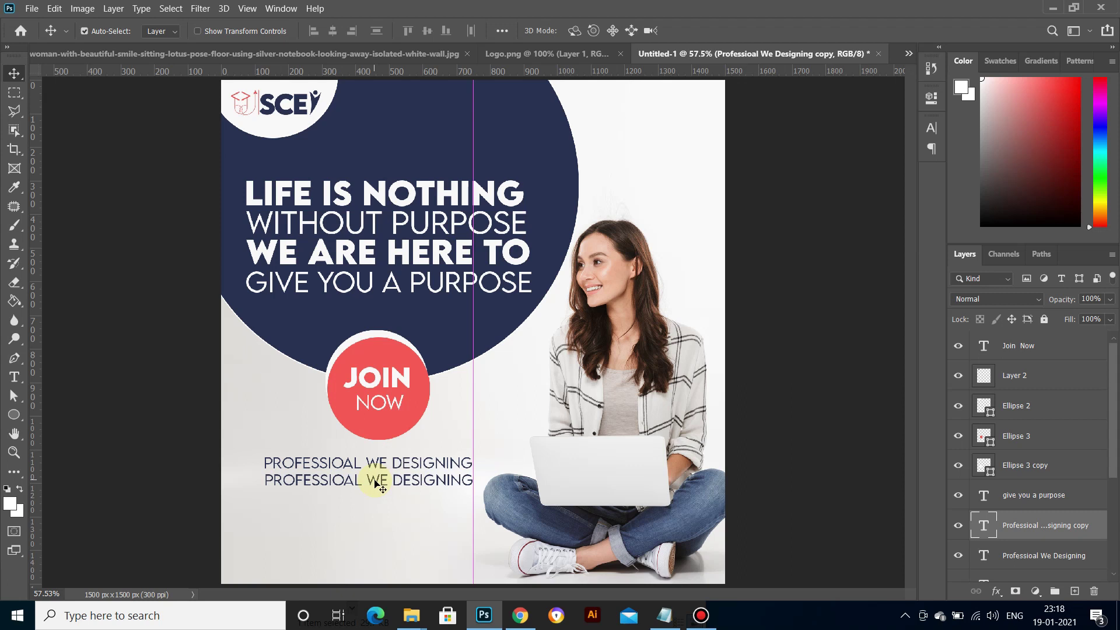
{"action": "scroll", "coordinate": [341, 465], "scroll_direction": "up", "scroll_amount": 1}
{"action": "scroll", "coordinate": [343, 459], "scroll_direction": "up", "scroll_amount": 1}
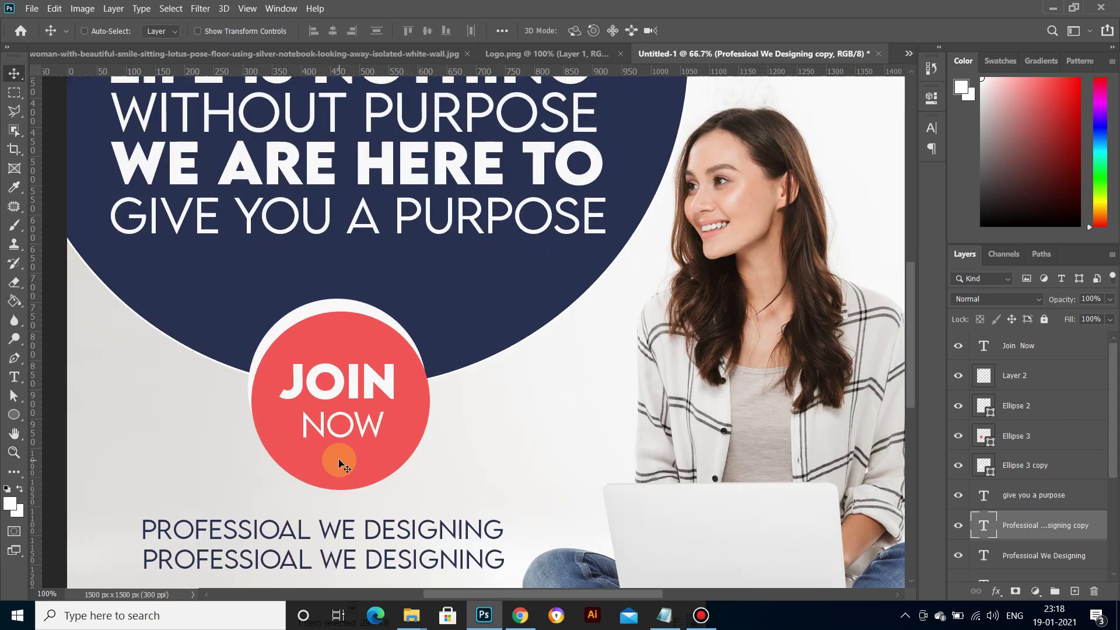
{"action": "scroll", "coordinate": [402, 355], "scroll_direction": "up", "scroll_amount": 1}
{"action": "double_click", "coordinate": [392, 433]}
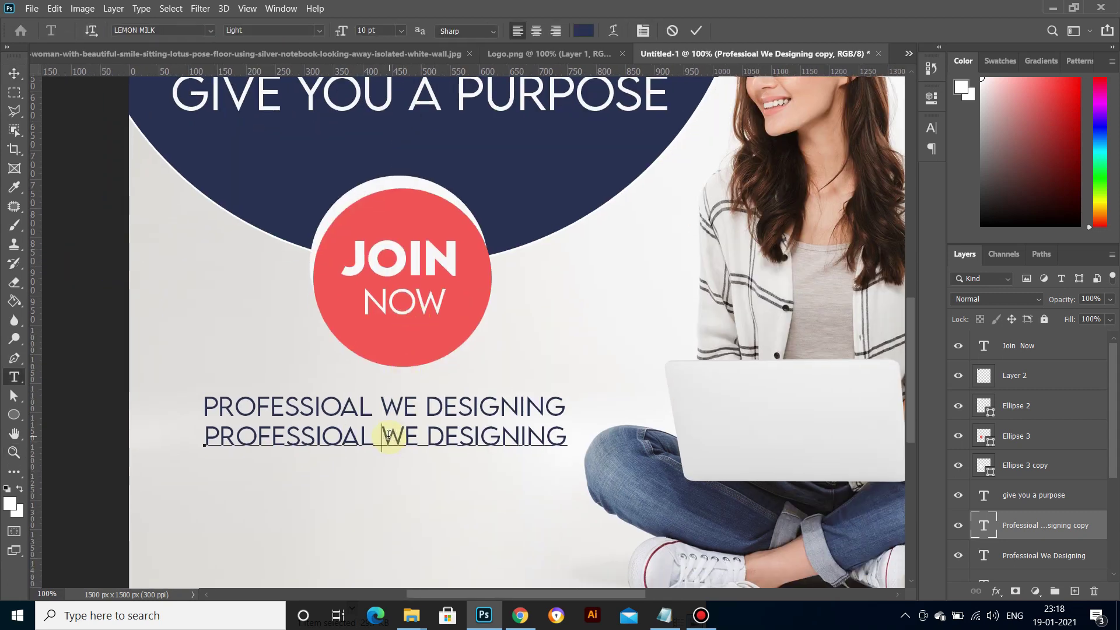
{"action": "left_click_drag", "start_coordinate": [384, 437], "coordinate": [569, 451]}
{"action": "type", "text": "GRAPHIC"}
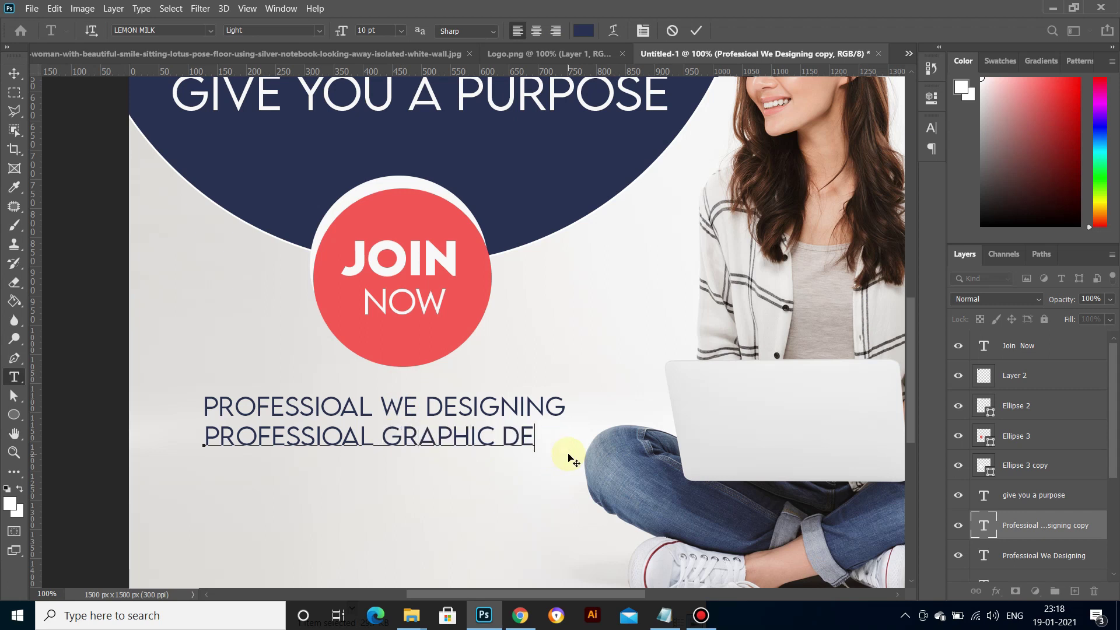
{"action": "left_click", "coordinate": [416, 403]}
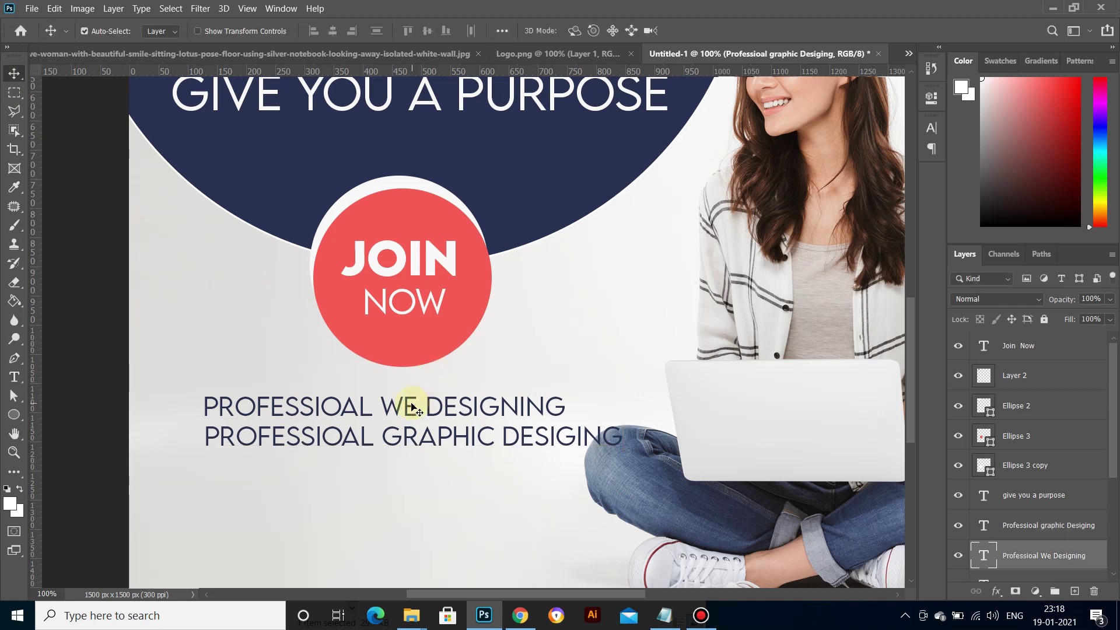
{"action": "type", "text": "BB"}
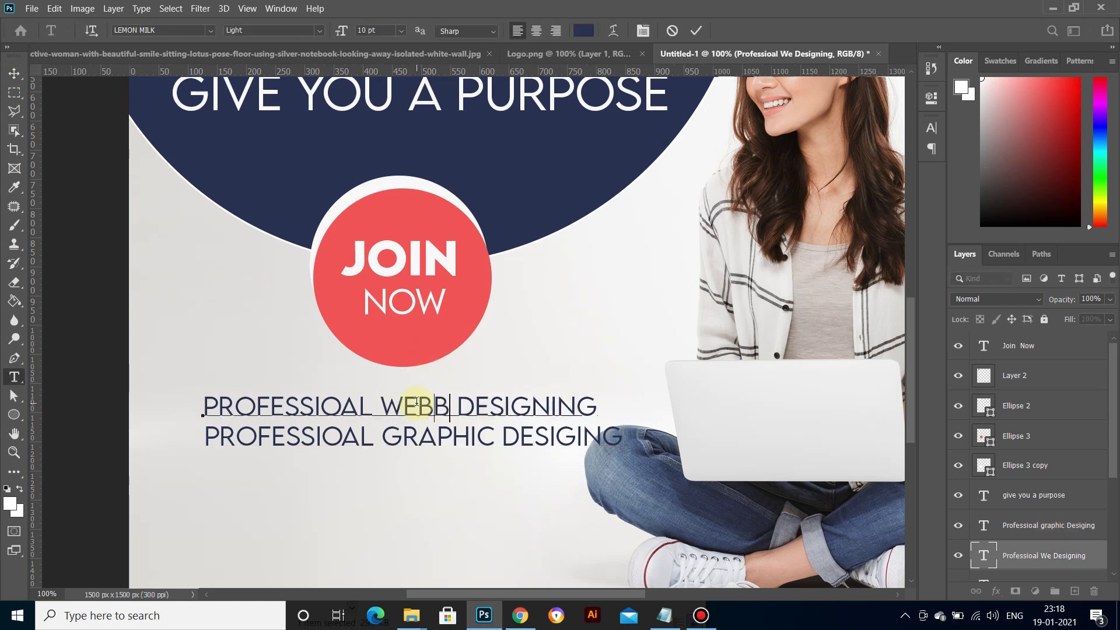
{"action": "key", "text": "BackSpace"}
Step: Stack PROFESSIOAL GRAPHIC DESIGING above the WEB line and move both lines down slightly
{"action": "left_click", "coordinate": [13, 75]}
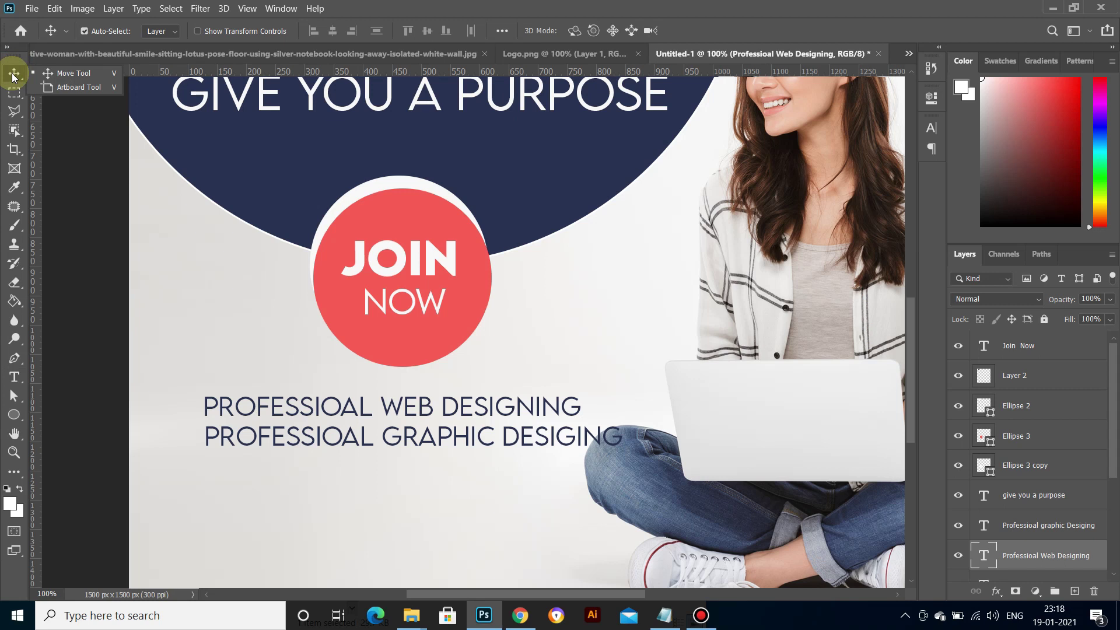
{"action": "left_click", "coordinate": [348, 432]}
{"action": "left_click_drag", "start_coordinate": [400, 445], "coordinate": [389, 395]}
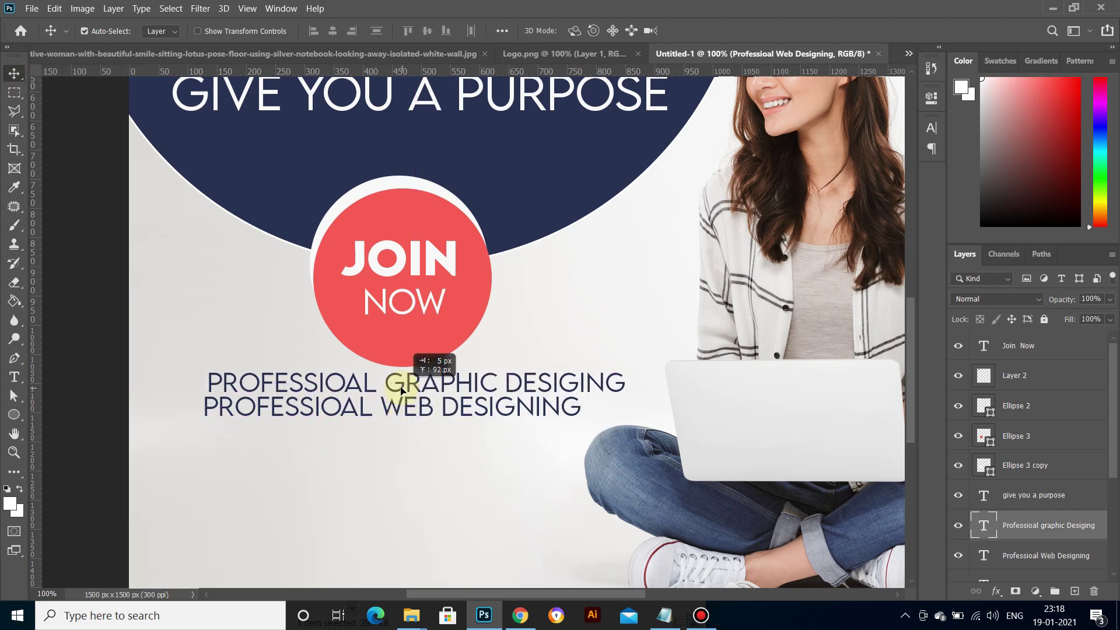
{"action": "left_click", "coordinate": [1038, 555], "text": "shift"}
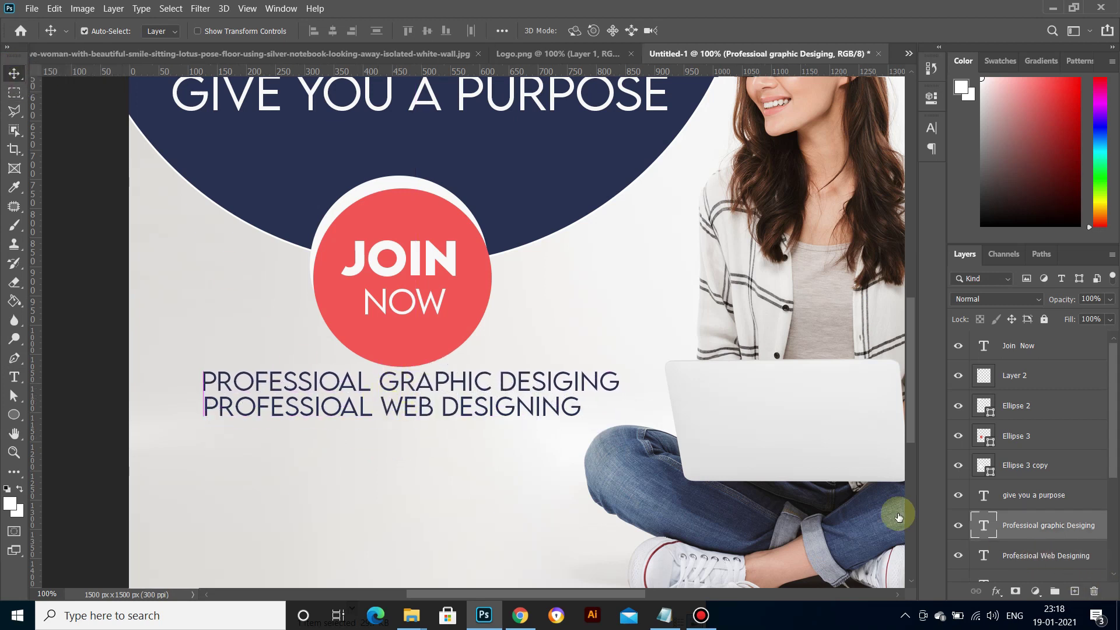
{"action": "left_click_drag", "start_coordinate": [462, 412], "coordinate": [470, 426]}
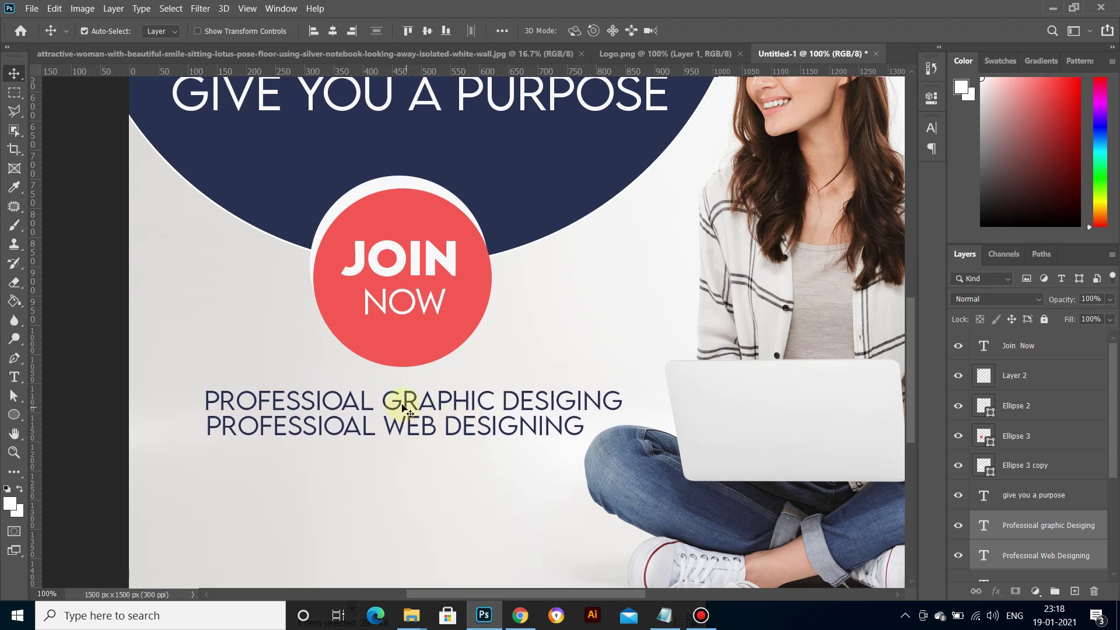
{"action": "left_click", "coordinate": [425, 471]}
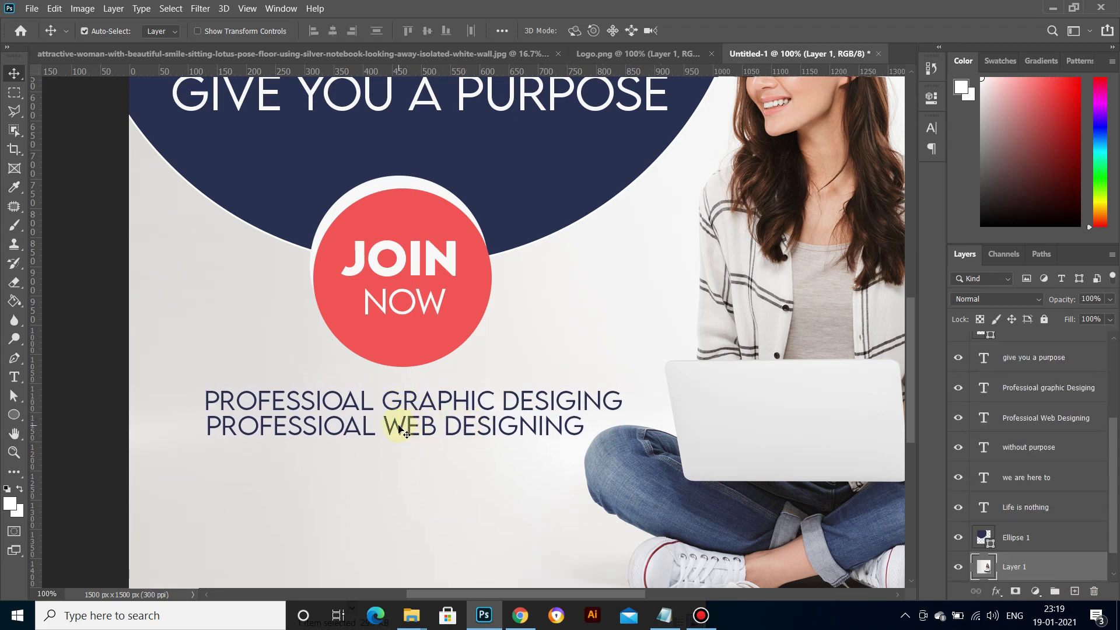
Step: Make WEB DESIGNING Bold, leaving PROFESSIOAL in Light
{"action": "double_click", "coordinate": [399, 429]}
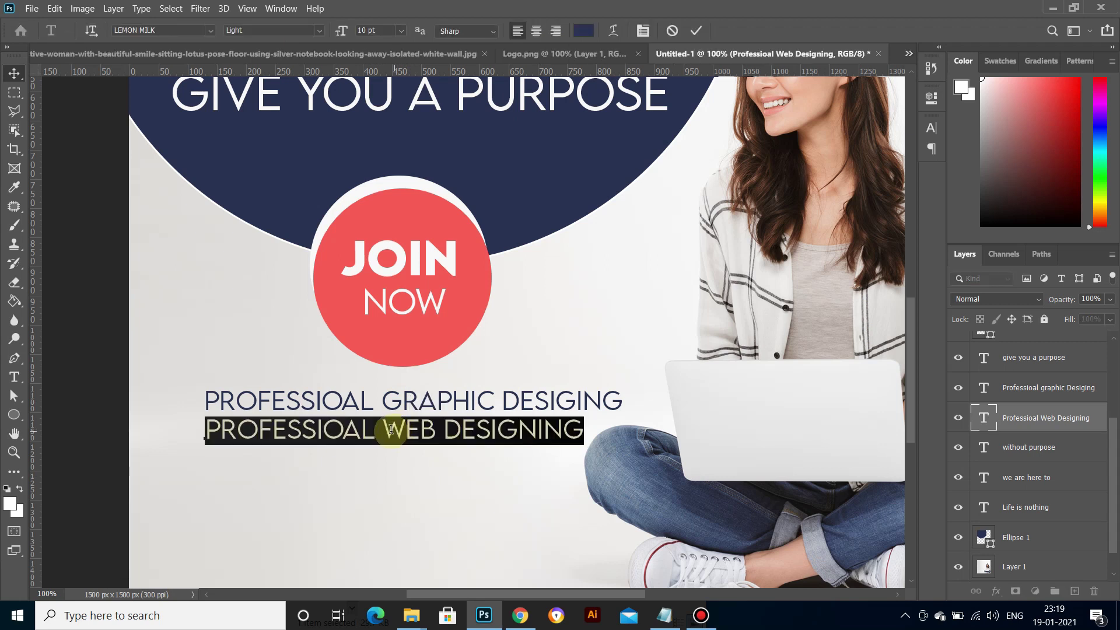
{"action": "left_click_drag", "start_coordinate": [393, 429], "coordinate": [587, 448]}
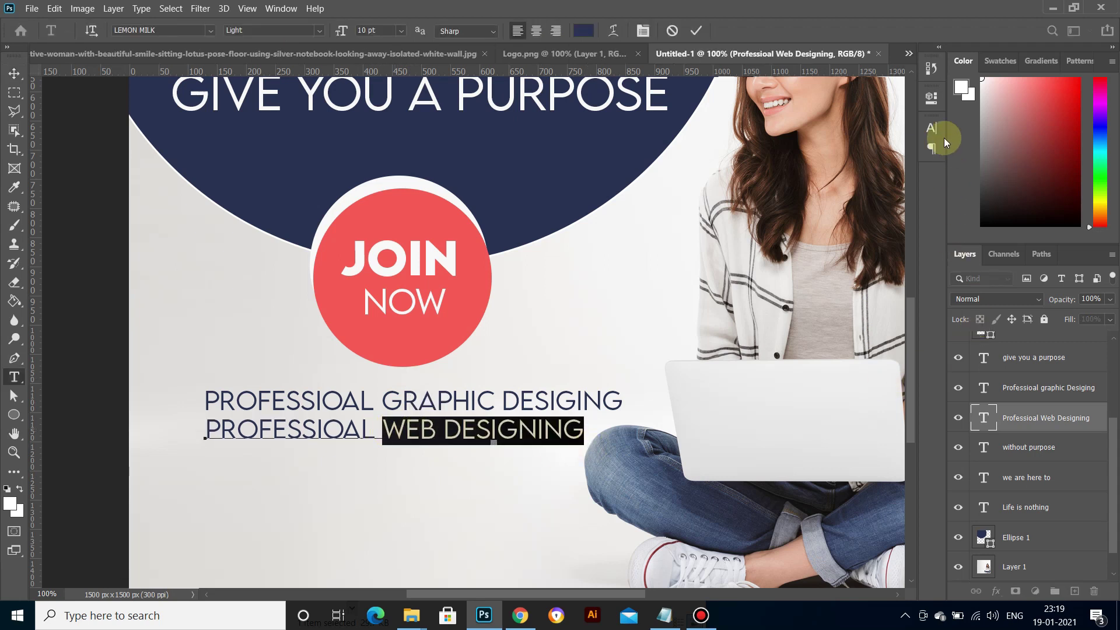
{"action": "left_click", "coordinate": [930, 130]}
{"action": "left_click", "coordinate": [907, 150]}
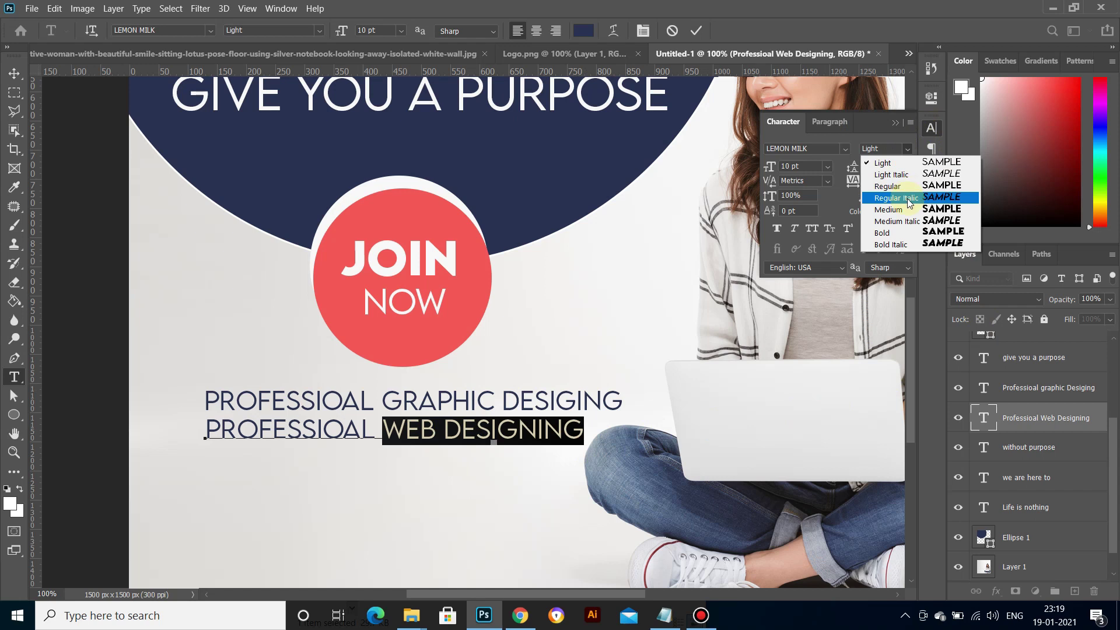
{"action": "left_click", "coordinate": [907, 229]}
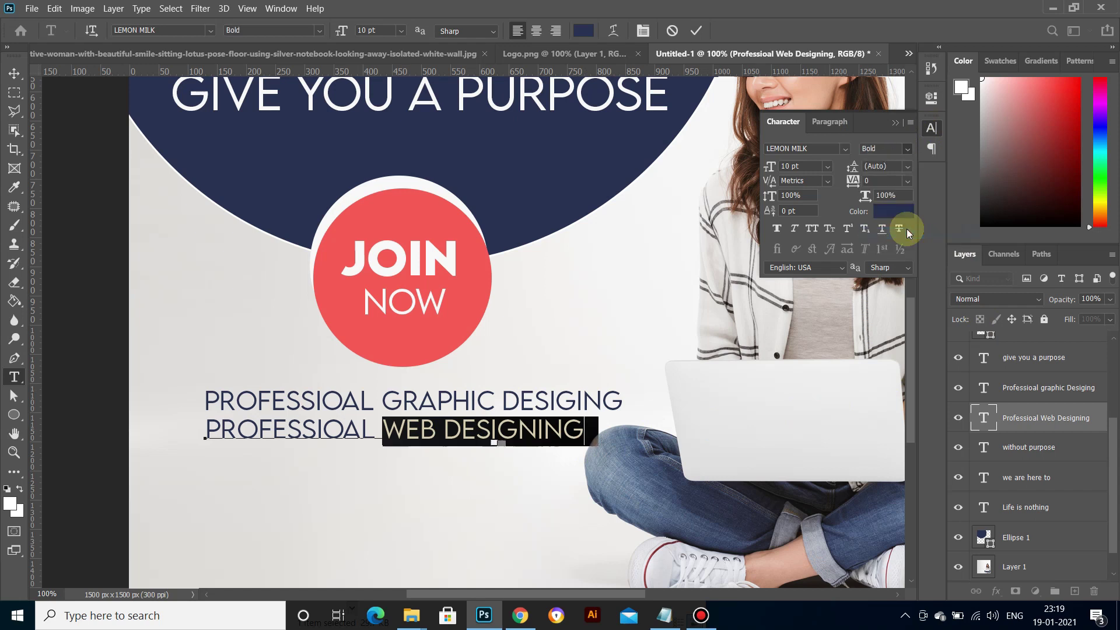
{"action": "left_click", "coordinate": [14, 74]}
Step: Make GRAPHIC DESIGING Bold and fit the whole poster in the window
{"action": "left_click", "coordinate": [386, 398]}
{"action": "key", "text": "t"}
{"action": "left_click_drag", "start_coordinate": [386, 398], "coordinate": [628, 393]}
{"action": "left_click", "coordinate": [907, 150]}
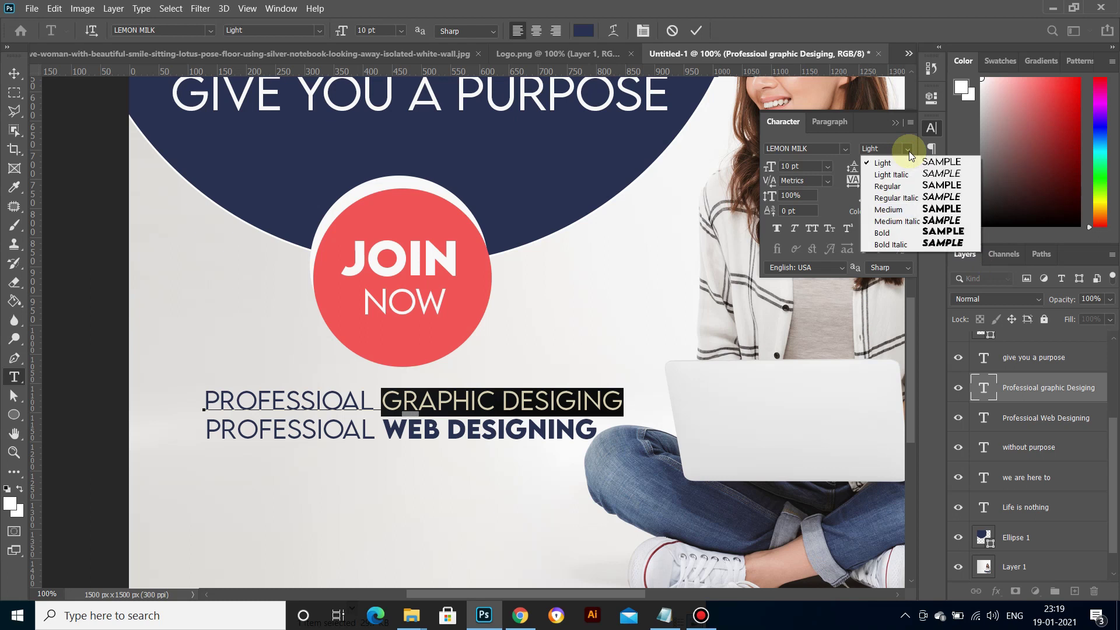
{"action": "left_click", "coordinate": [912, 227]}
{"action": "left_click", "coordinate": [14, 73]}
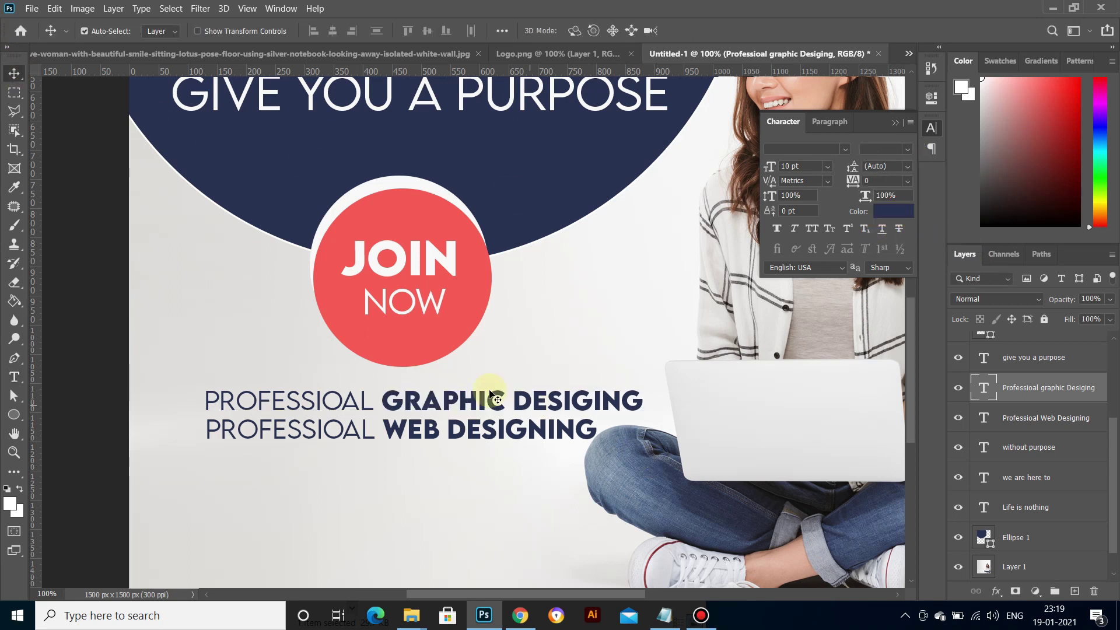
{"action": "key", "text": "ctrl+0"}
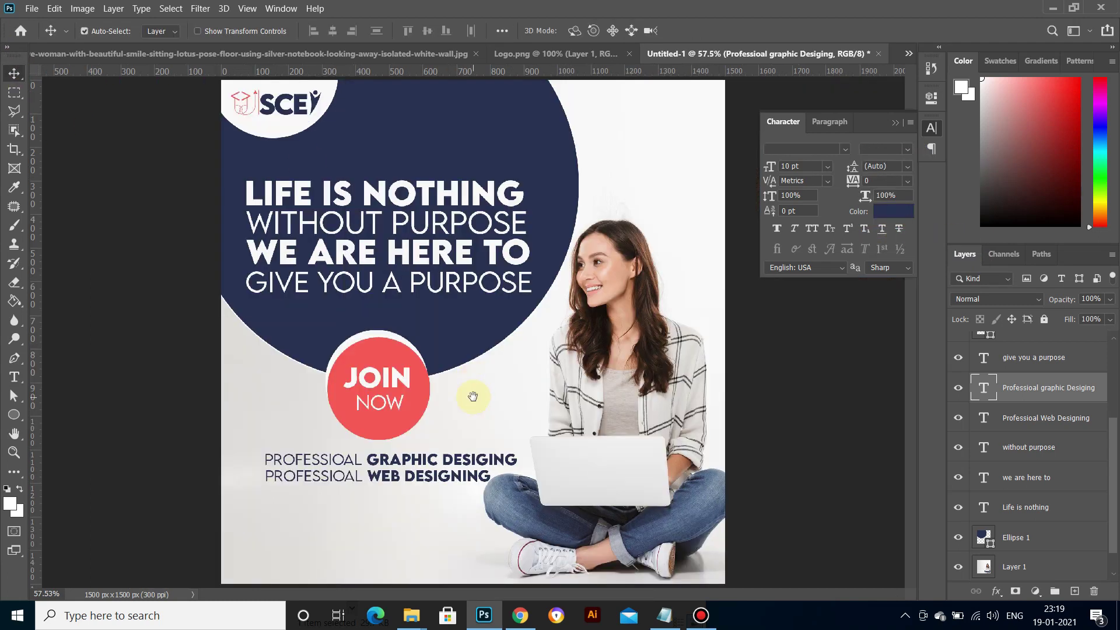
Step: Duplicate the web designing line one row lower and retype it as PROFESSIOAL TALLY
{"action": "scroll", "coordinate": [474, 386], "scroll_direction": "up", "scroll_amount": 1}
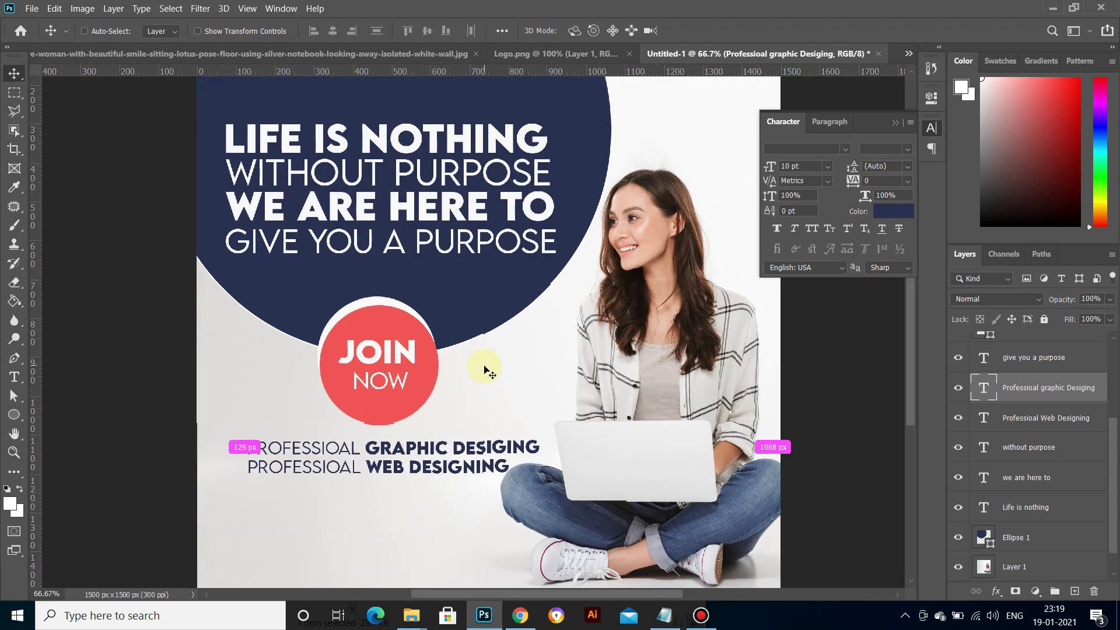
{"action": "scroll", "coordinate": [484, 370], "scroll_direction": "up", "scroll_amount": 1}
{"action": "scroll", "coordinate": [496, 350], "scroll_direction": "down", "scroll_amount": 3}
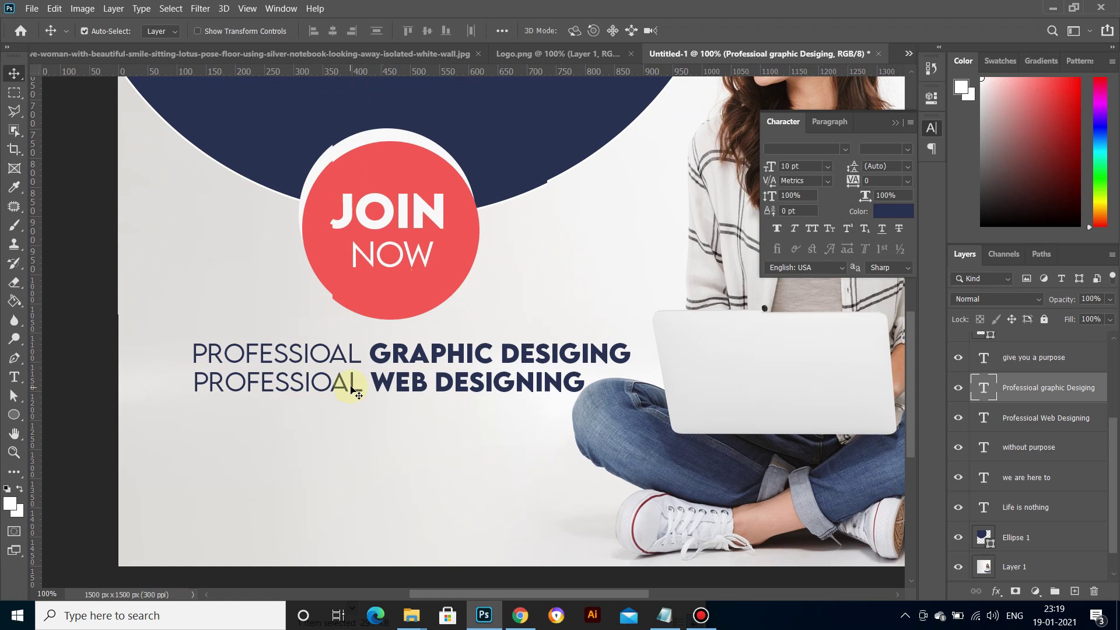
{"action": "mouse_move", "coordinate": [354, 388]}
{"action": "left_mouse_down"}
{"action": "mouse_move", "coordinate": [357, 416]}
{"action": "mouse_move", "coordinate": [587, 410]}
{"action": "left_mouse_up"}
{"action": "double_click", "coordinate": [377, 410]}
{"action": "type", "text": "TALLY"}
{"action": "key", "text": "ctrl+Return"}
{"action": "key", "text": "v"}
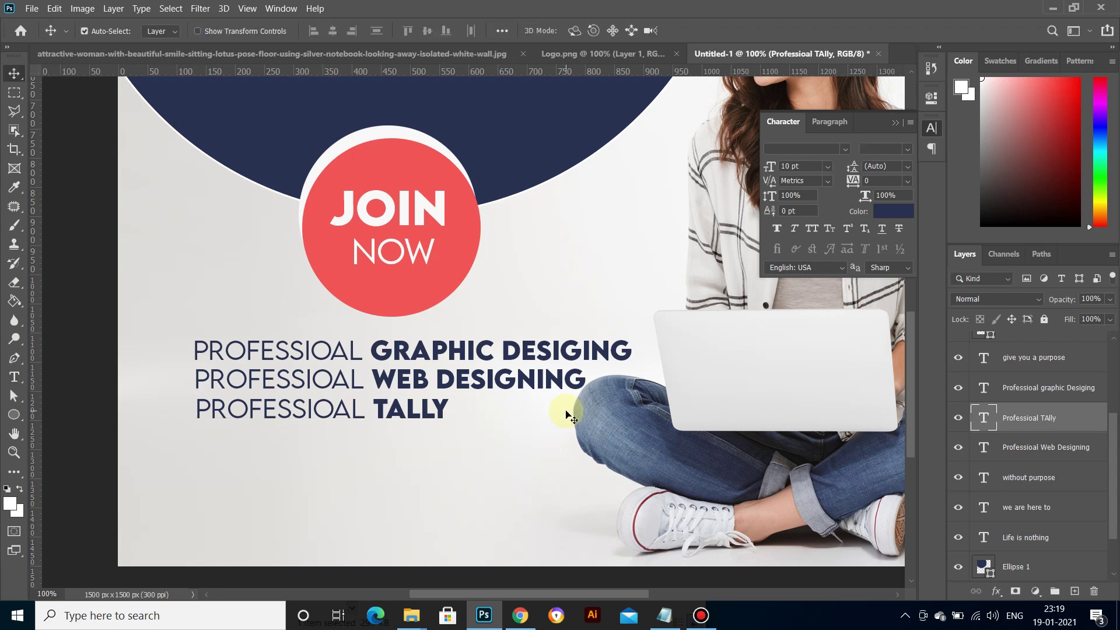
Step: Duplicate the TALLY line below and retype it as PROFESSIOAL BASIC
{"action": "mouse_move", "coordinate": [430, 419]}
{"action": "left_mouse_down"}
{"action": "mouse_move", "coordinate": [432, 445]}
{"action": "mouse_move", "coordinate": [388, 432]}
{"action": "mouse_move", "coordinate": [459, 437]}
{"action": "left_mouse_up"}
{"action": "double_click", "coordinate": [385, 435]}
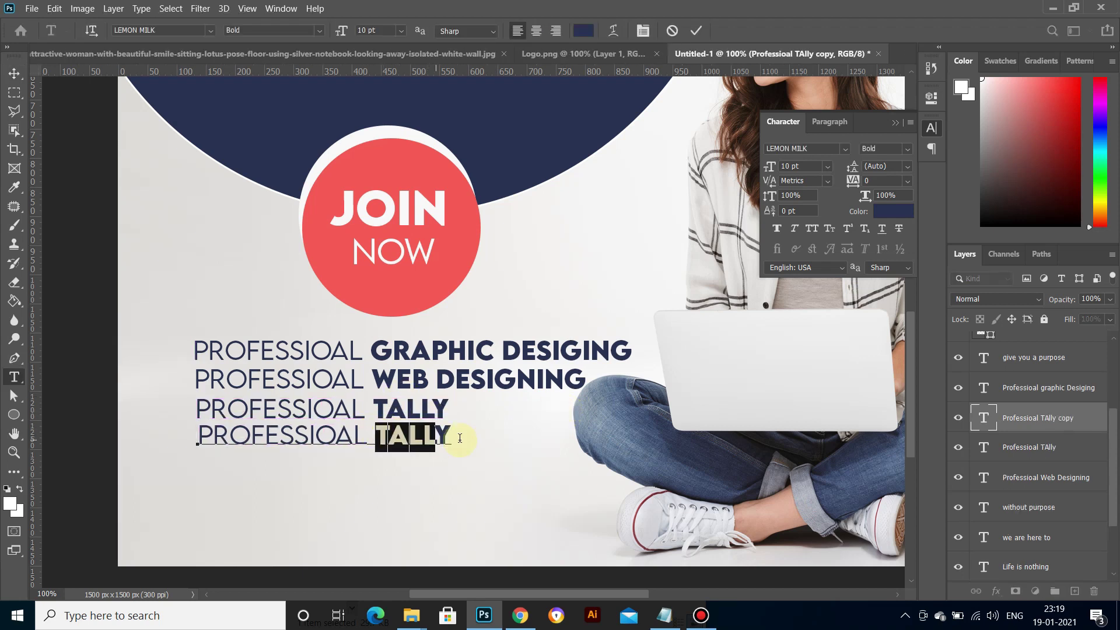
{"action": "type", "text": "ASIC"}
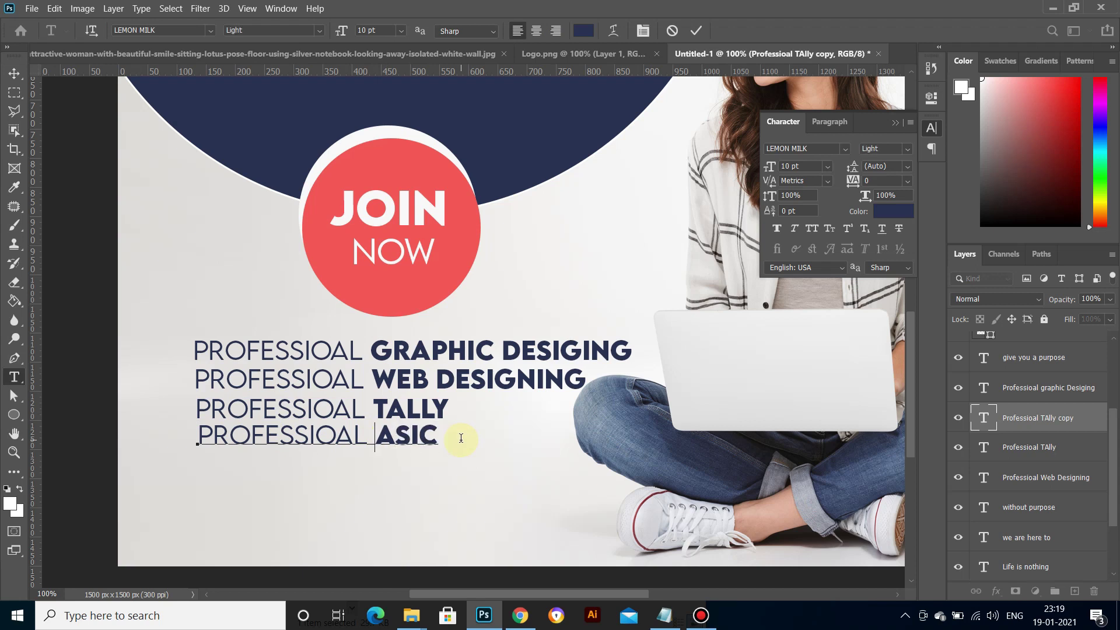
{"action": "type", "text": "B"}
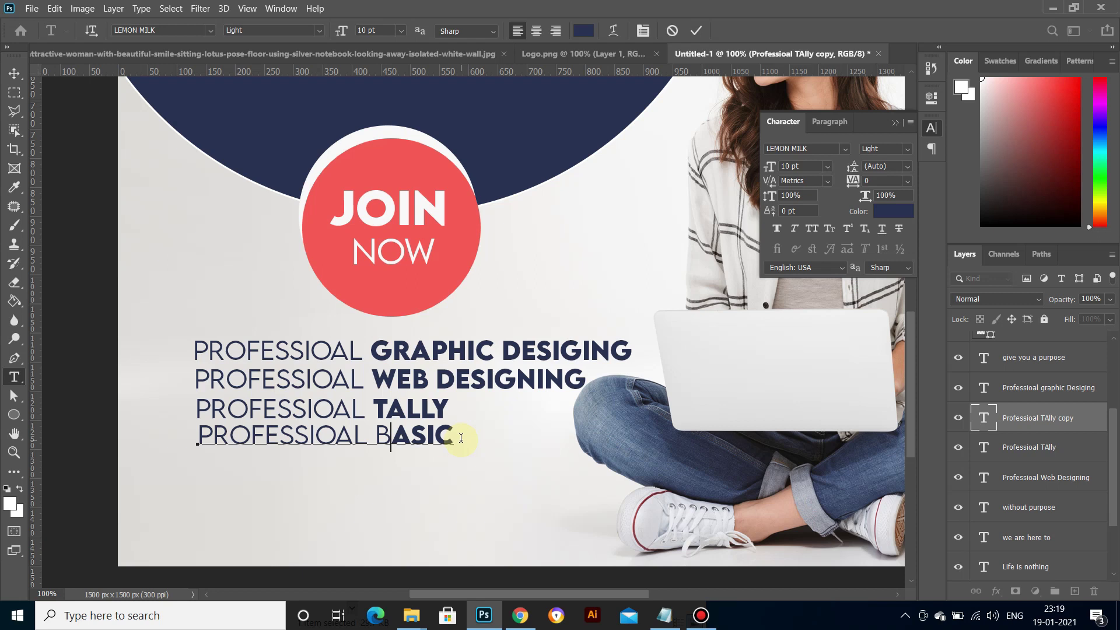
{"action": "key", "text": "BackSpace"}
{"action": "key", "text": "BackSpace"}
{"action": "type", "text": "BA"}
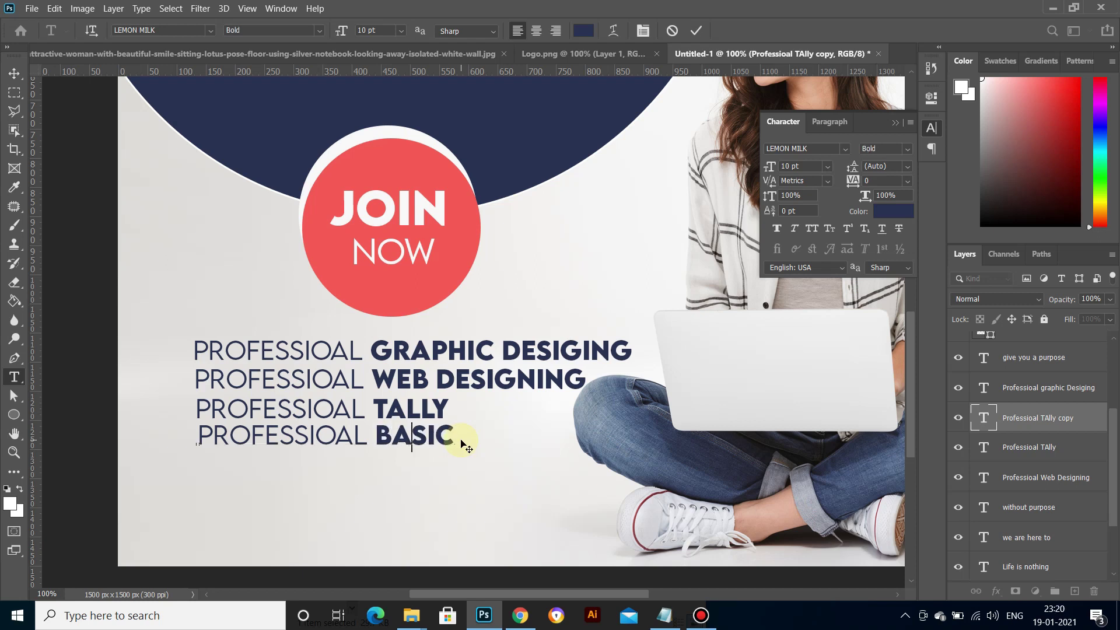
{"action": "key", "text": "ctrl+Return"}
{"action": "key", "text": "v"}
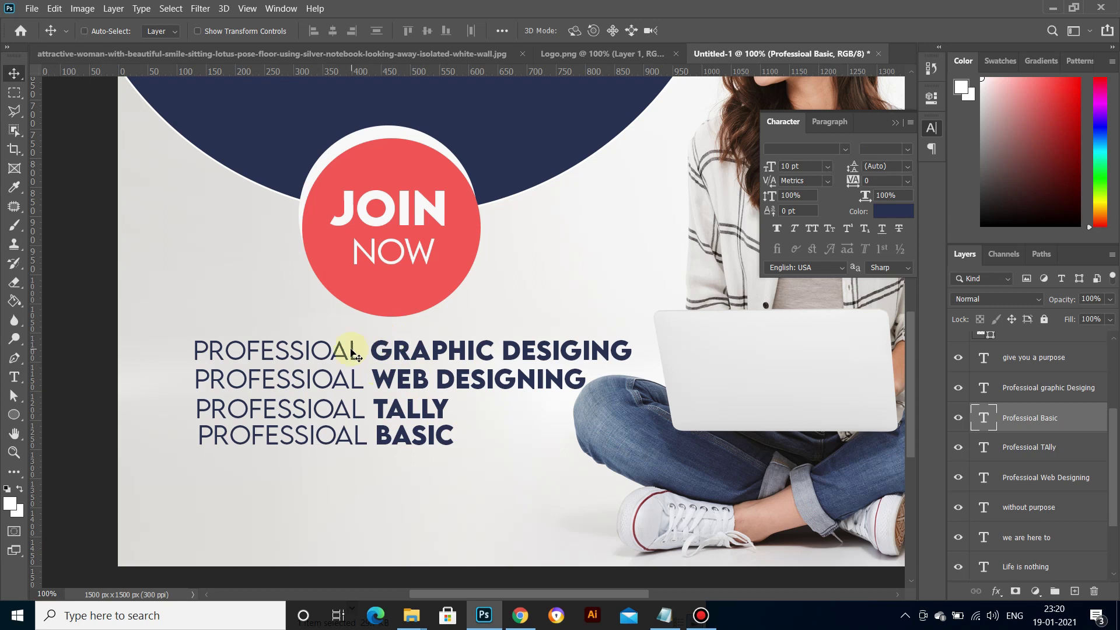
{"action": "key", "text": "ctrl+plus"}
{"action": "key", "text": "ctrl+0"}
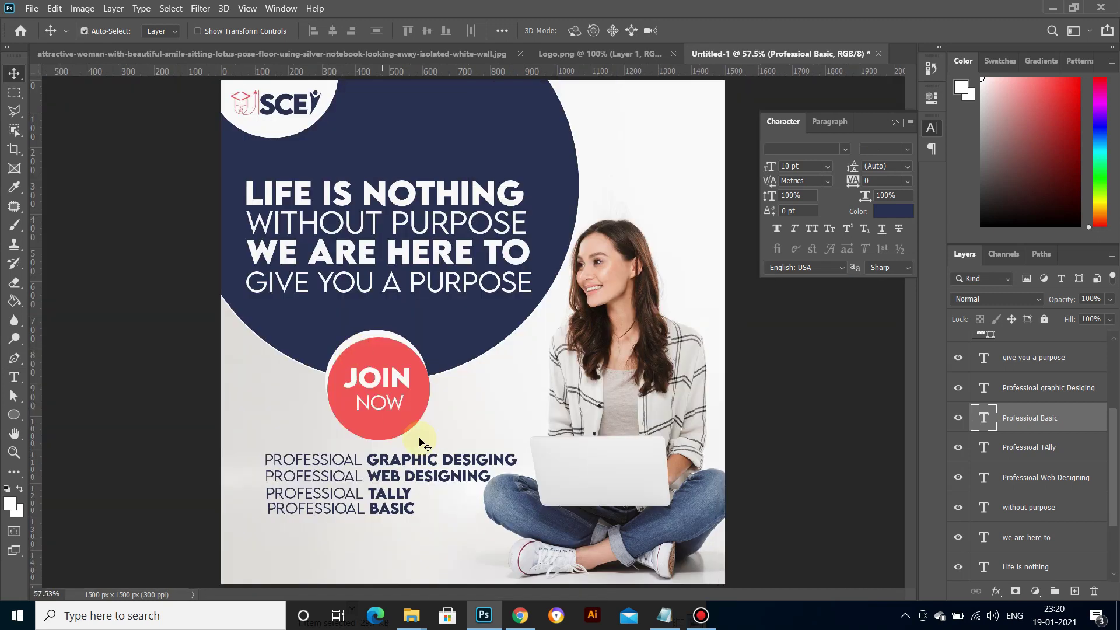
{"action": "key", "text": "ctrl+1"}
{"action": "key", "text": "m"}
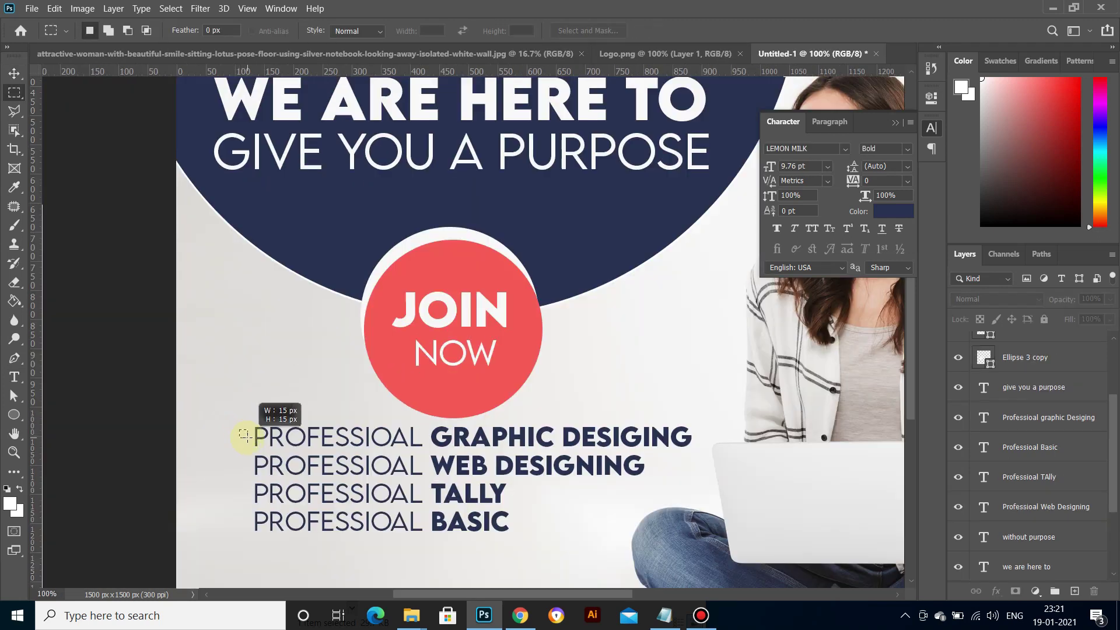
Step: Draw a small navy-filled circle with no stroke beside the first PROFESSIOAL line
{"action": "left_click", "coordinate": [14, 414]}
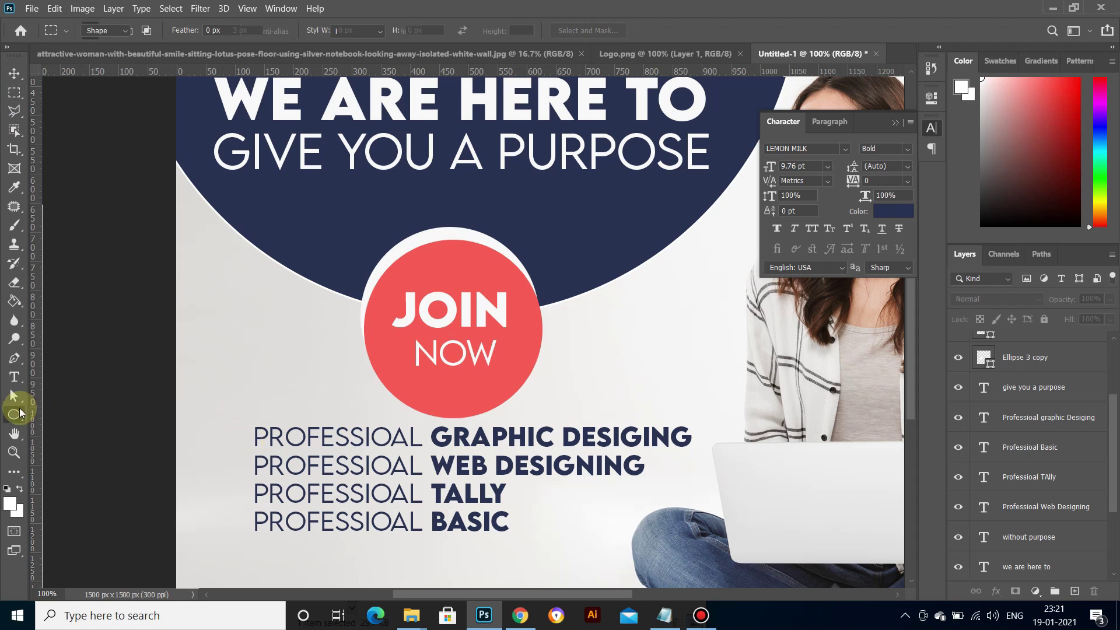
{"action": "left_click", "coordinate": [76, 442]}
{"action": "left_click_drag", "start_coordinate": [236, 429], "coordinate": [247, 440]}
{"action": "left_click", "coordinate": [163, 30]}
{"action": "left_click", "coordinate": [189, 107]}
{"action": "left_click", "coordinate": [215, 30]}
{"action": "left_click", "coordinate": [137, 58]}
Step: Centre the dot on the first line and copy it down beside the other lines
{"action": "left_click", "coordinate": [14, 73]}
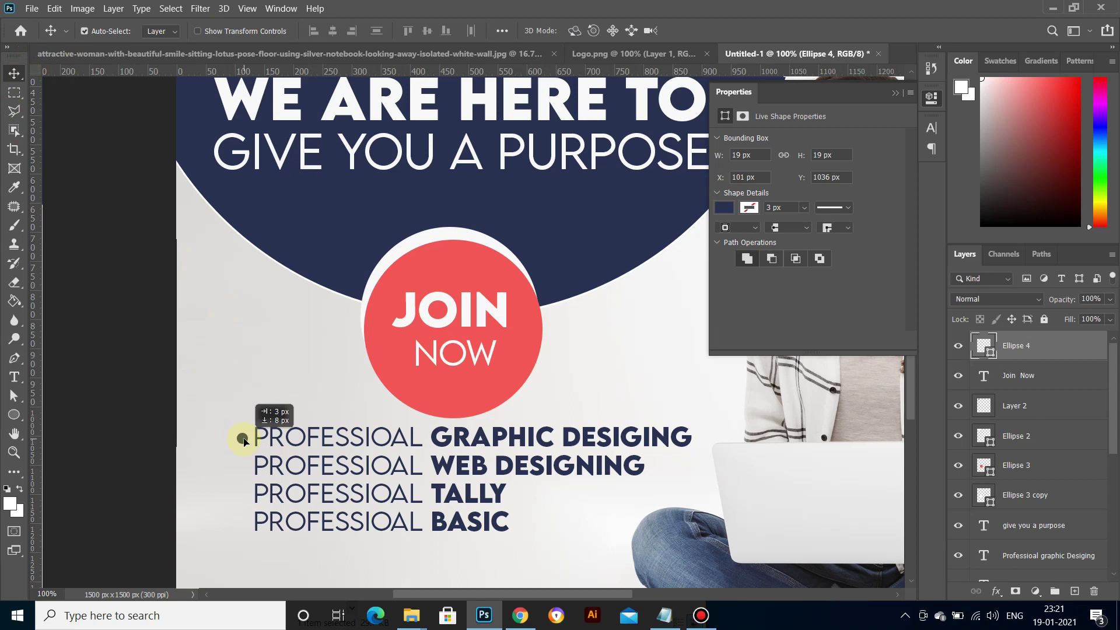
{"action": "left_click_drag", "start_coordinate": [246, 440], "coordinate": [246, 440]}
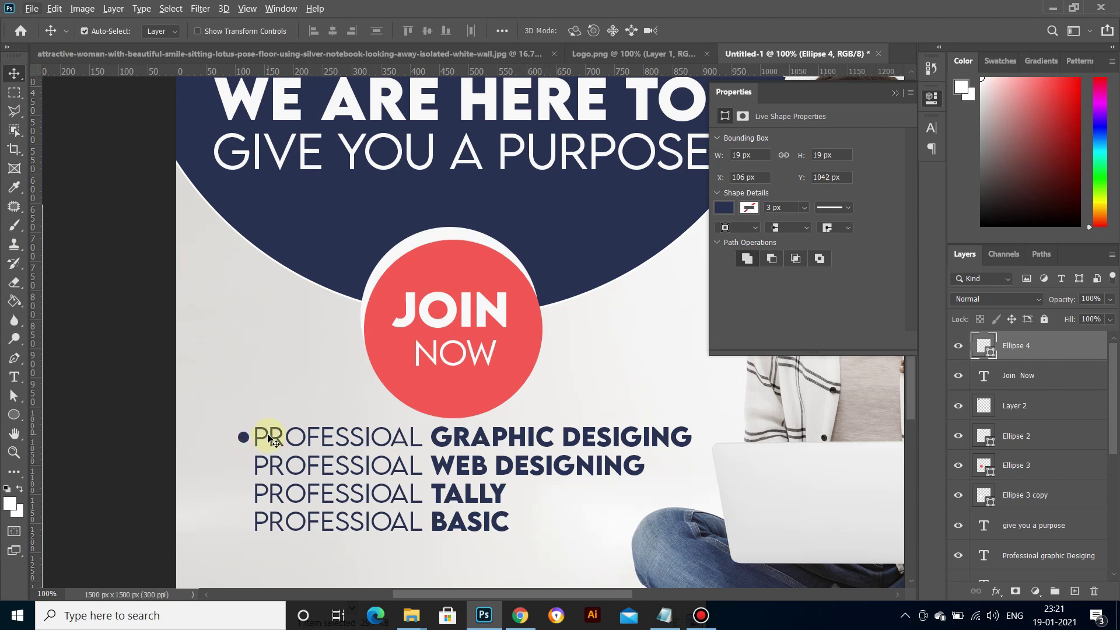
{"action": "left_click", "coordinate": [271, 439], "text": "shift"}
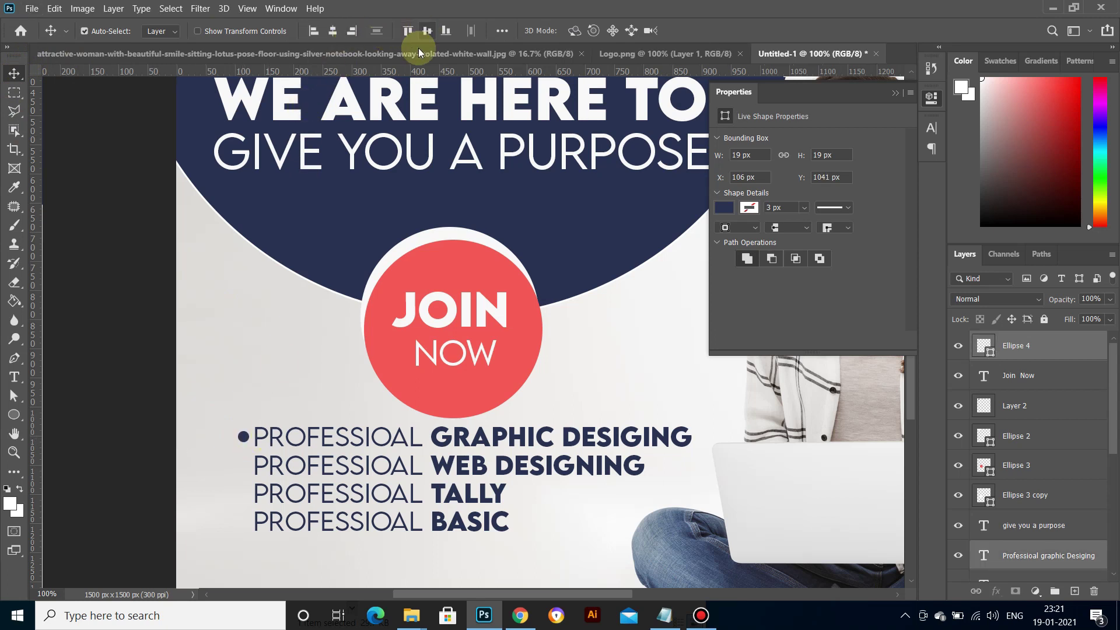
{"action": "left_click", "coordinate": [246, 440]}
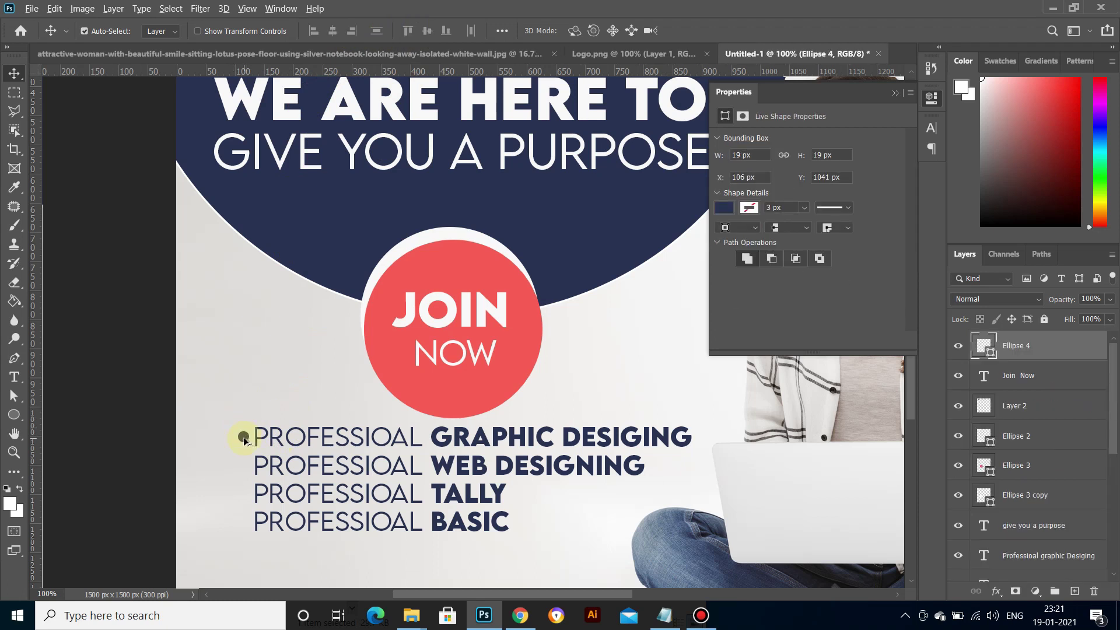
{"action": "left_click_drag", "start_coordinate": [245, 440], "coordinate": [242, 536]}
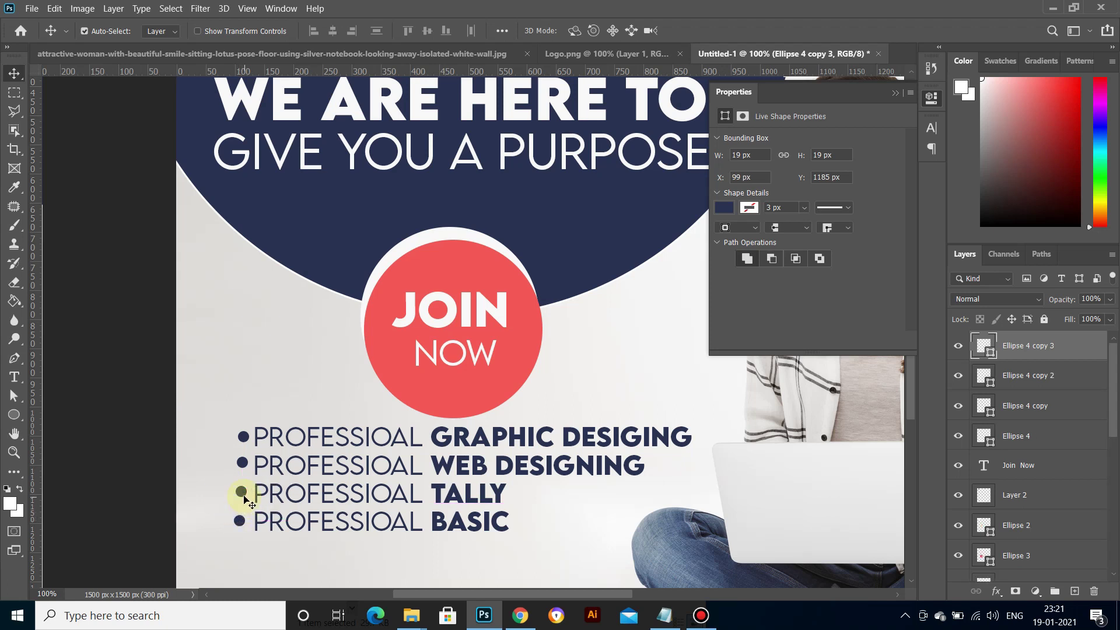
{"action": "left_click", "coordinate": [242, 465], "text": "shift"}
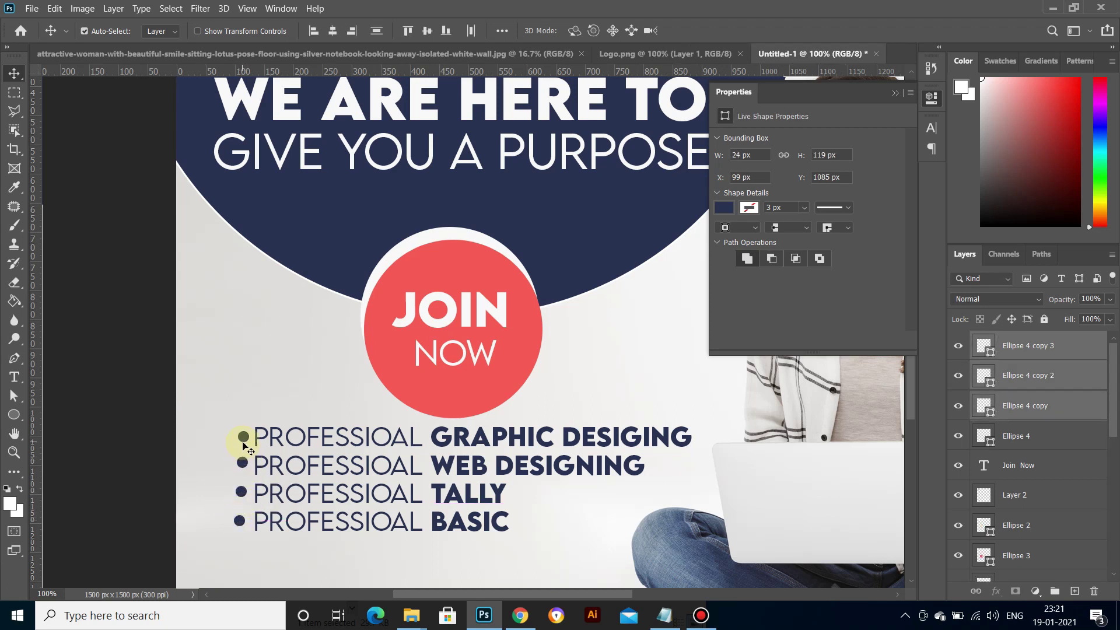
{"action": "left_click", "coordinate": [245, 439], "text": "shift"}
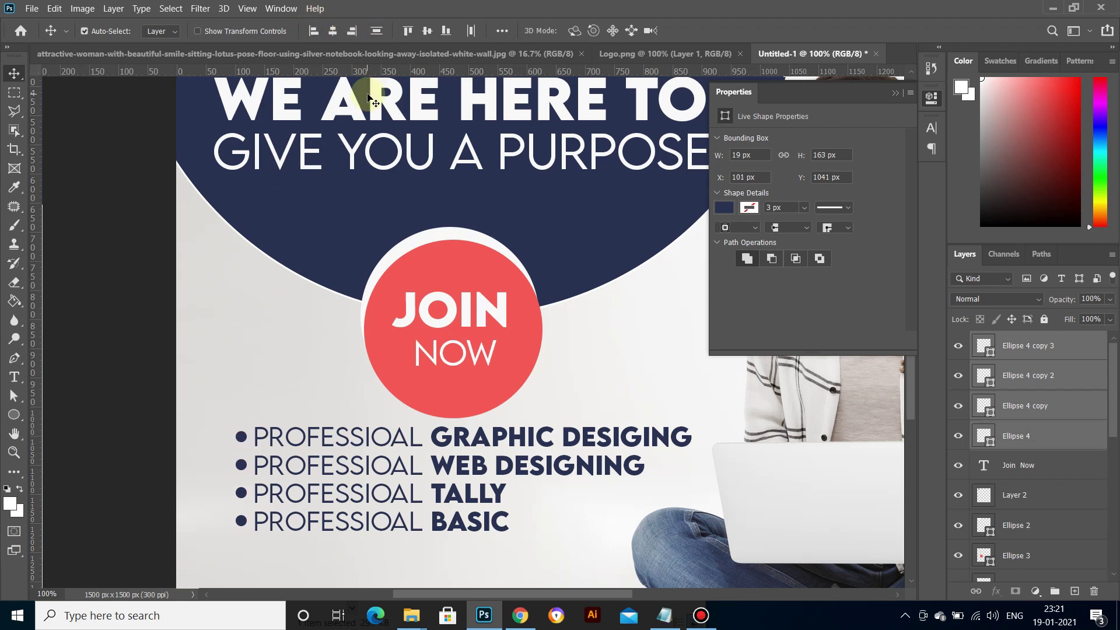
Step: Add a CALL text line below the bulleted course list
{"action": "scroll", "coordinate": [380, 257], "scroll_direction": "down", "scroll_amount": 3}
{"action": "left_click", "coordinate": [14, 378]}
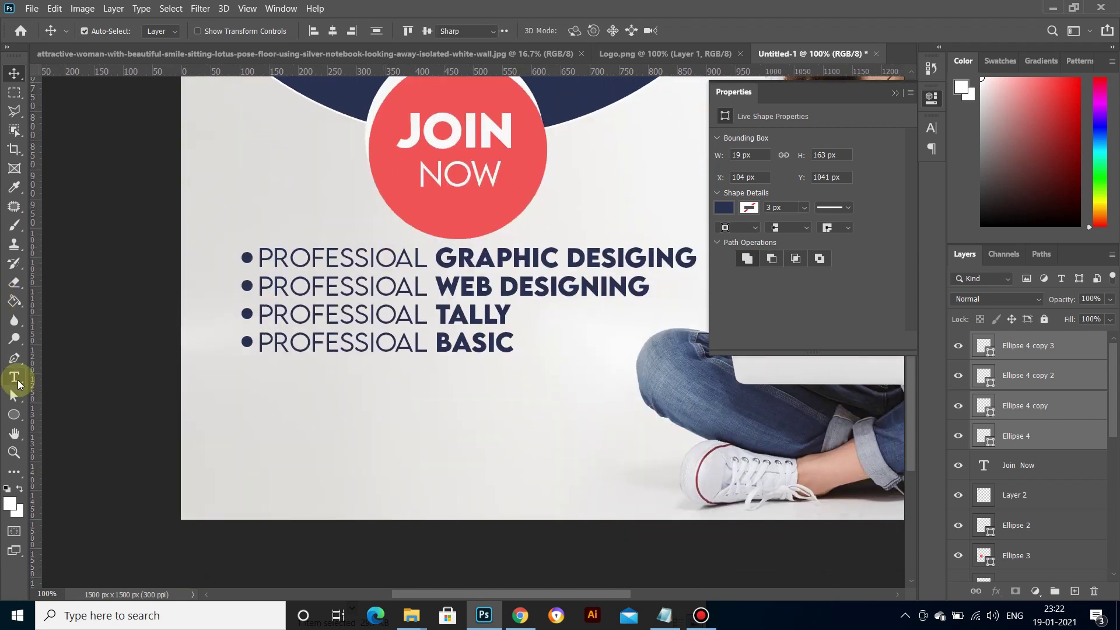
{"action": "left_click", "coordinate": [245, 414]}
{"action": "type", "text": "CALL"}
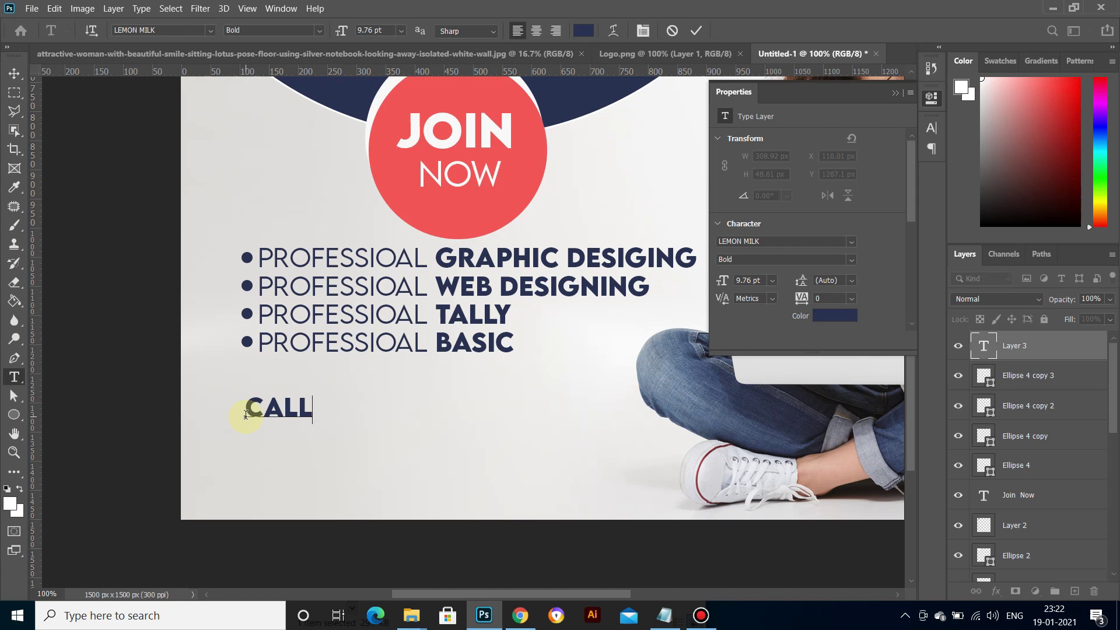
{"action": "left_click", "coordinate": [14, 73]}
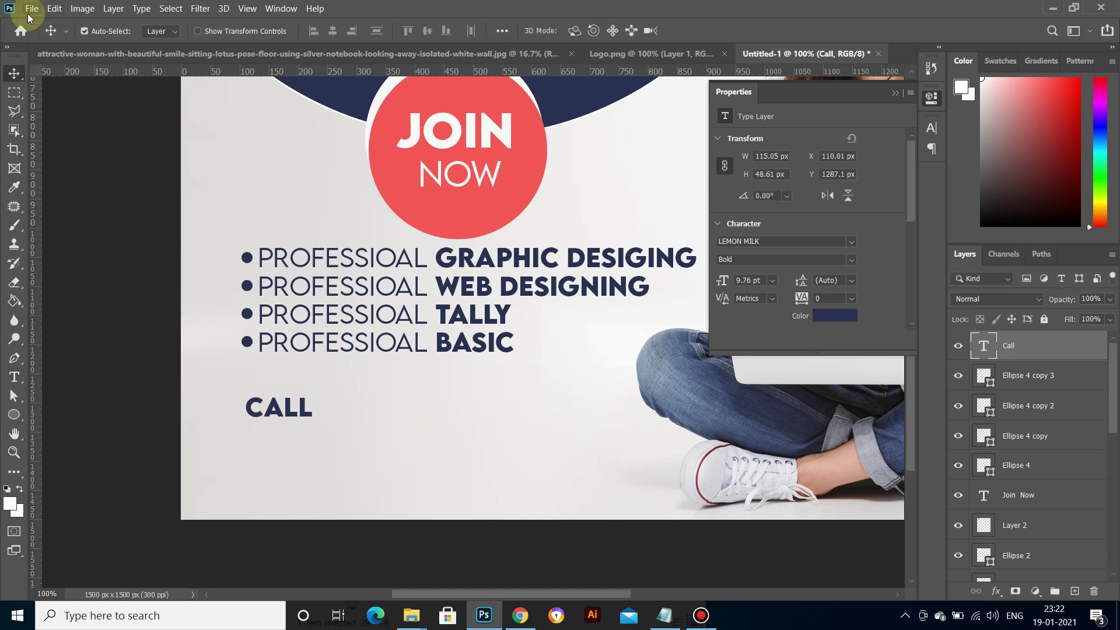
Step: Scale CALL up to roughly double size, about 18.8 pt
{"action": "left_click", "coordinate": [54, 8]}
{"action": "left_click", "coordinate": [85, 310]}
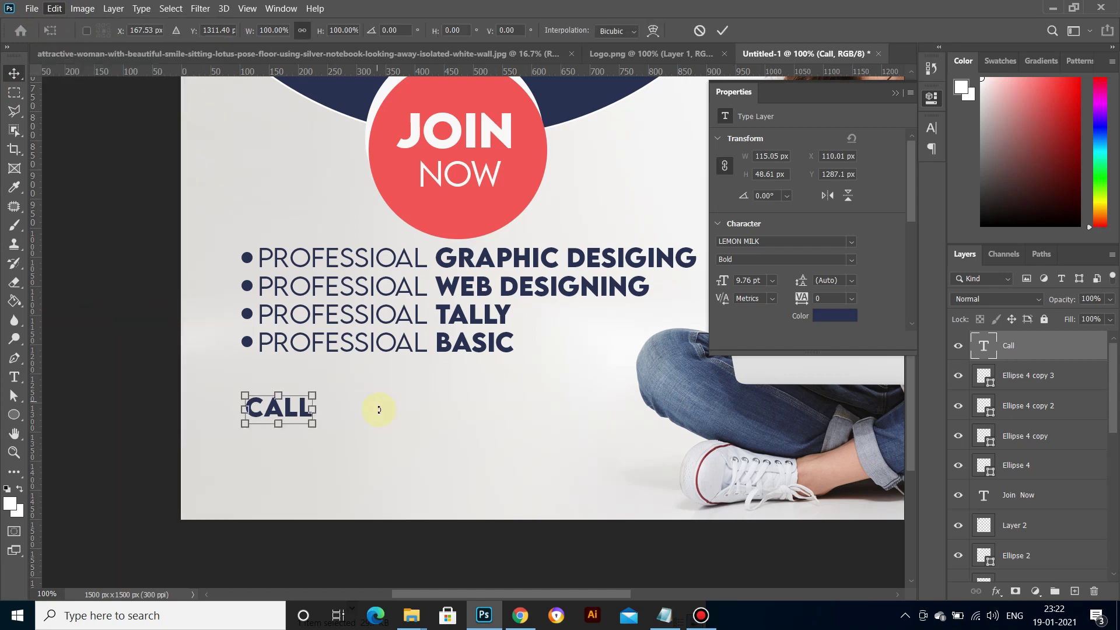
{"action": "mouse_move", "coordinate": [312, 426]}
{"action": "left_mouse_down"}
{"action": "mouse_move", "coordinate": [339, 443]}
{"action": "mouse_move", "coordinate": [327, 427]}
{"action": "left_mouse_up"}
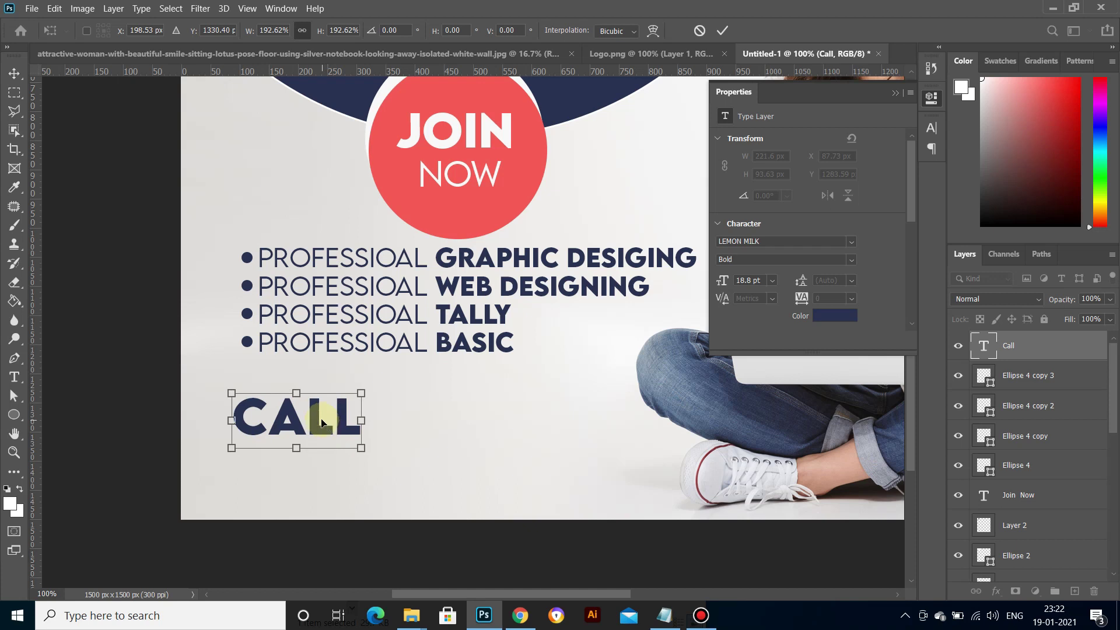
{"action": "key", "text": "Return"}
{"action": "left_click_drag", "start_coordinate": [370, 320], "coordinate": [321, 493]}
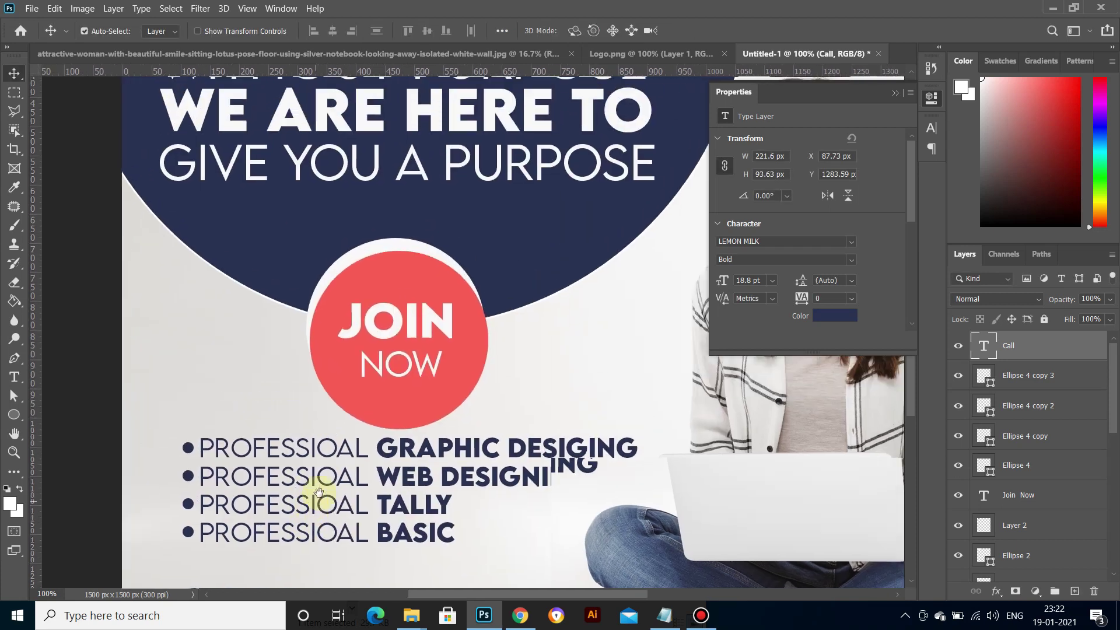
{"action": "left_click", "coordinate": [388, 275], "text": "ctrl"}
Step: Shrink the JOIN NOW badge to about 73% and nudge it slightly up and right
{"action": "left_click", "coordinate": [398, 320], "text": "ctrl+shift"}
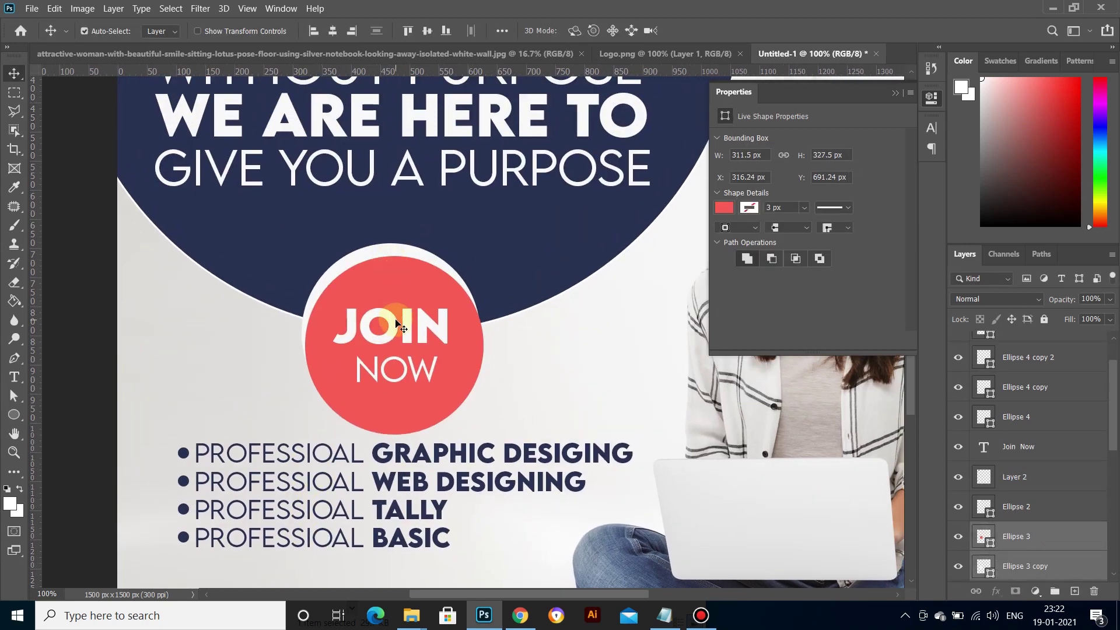
{"action": "left_click", "coordinate": [54, 8]}
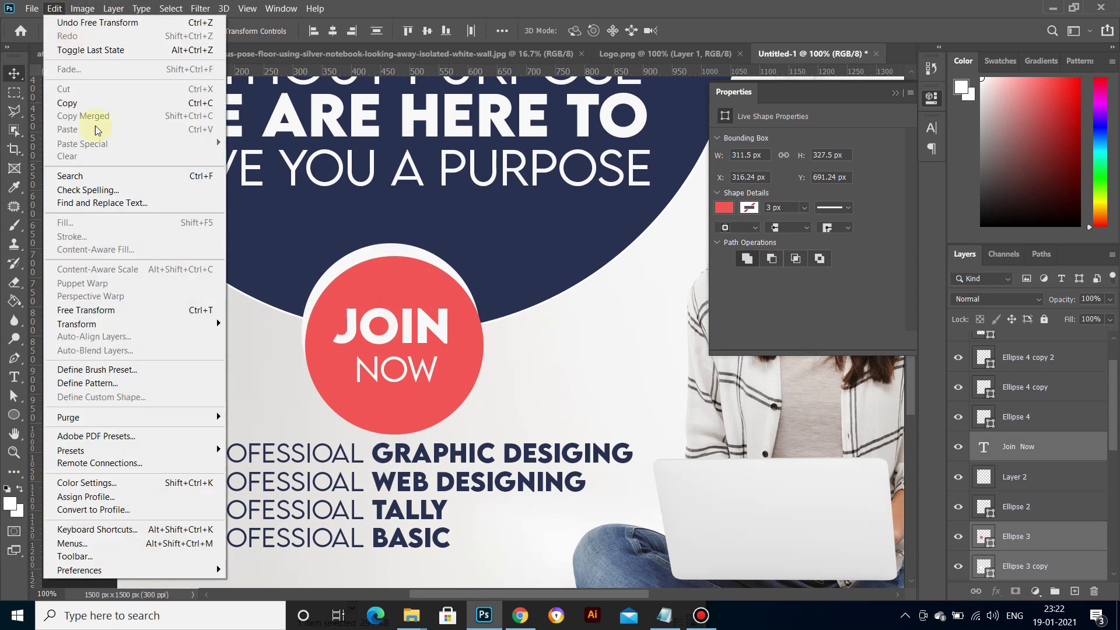
{"action": "left_click", "coordinate": [86, 309]}
{"action": "left_click_drag", "start_coordinate": [480, 432], "coordinate": [459, 409]}
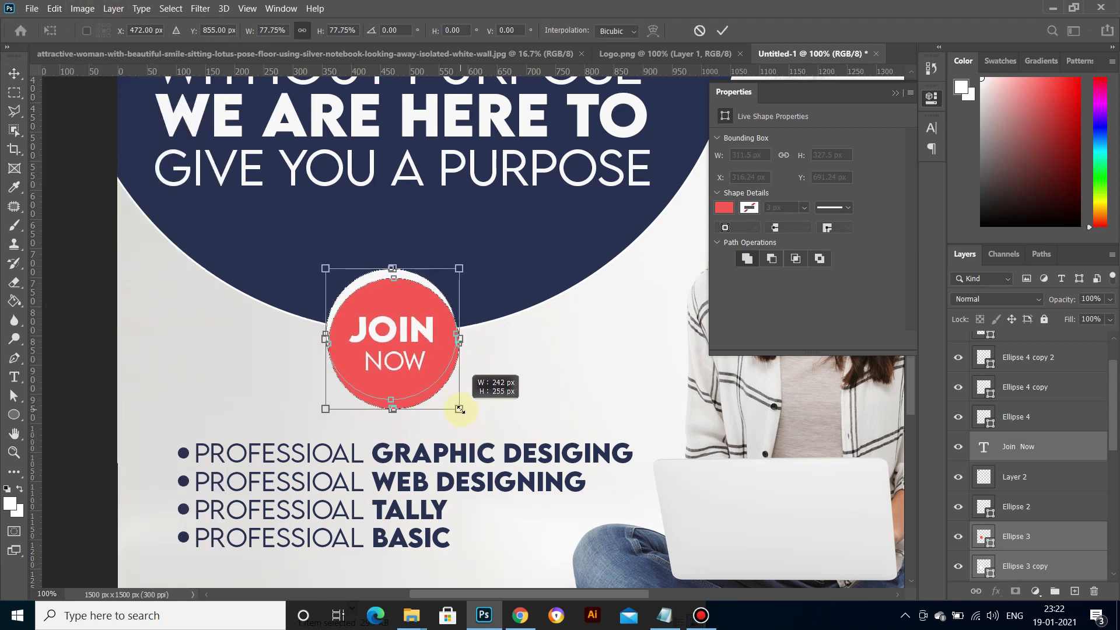
{"action": "left_click_drag", "start_coordinate": [429, 351], "coordinate": [432, 345]}
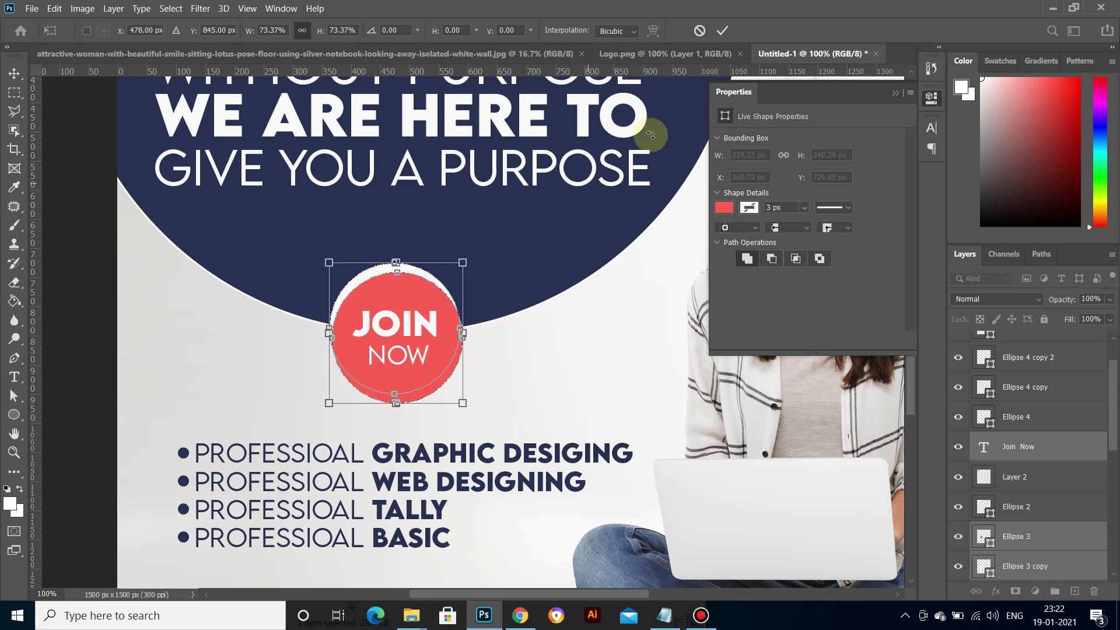
{"action": "left_click", "coordinate": [518, 218], "text": "ctrl"}
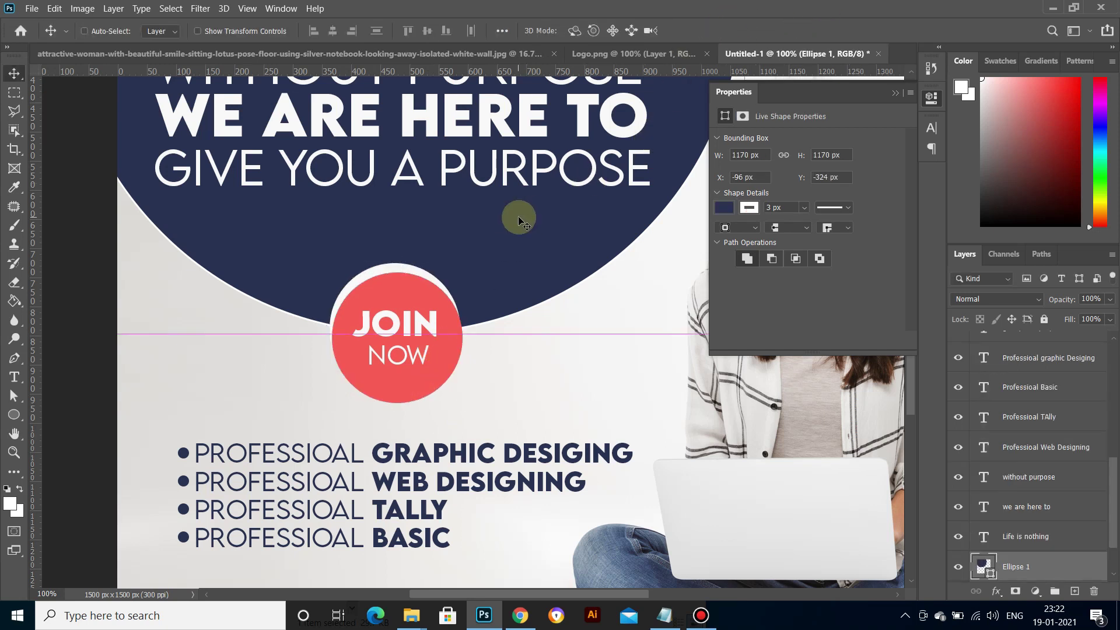
Step: Put a Free Transform box around the large navy circle
{"action": "key", "text": "ctrl+minus"}
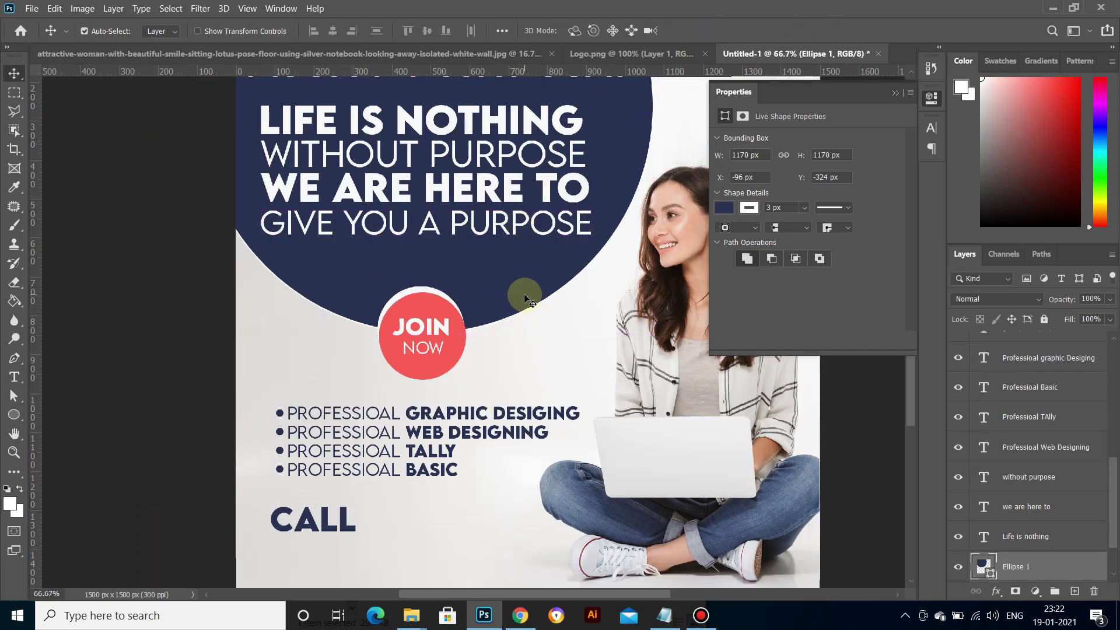
{"action": "left_click", "coordinate": [54, 8]}
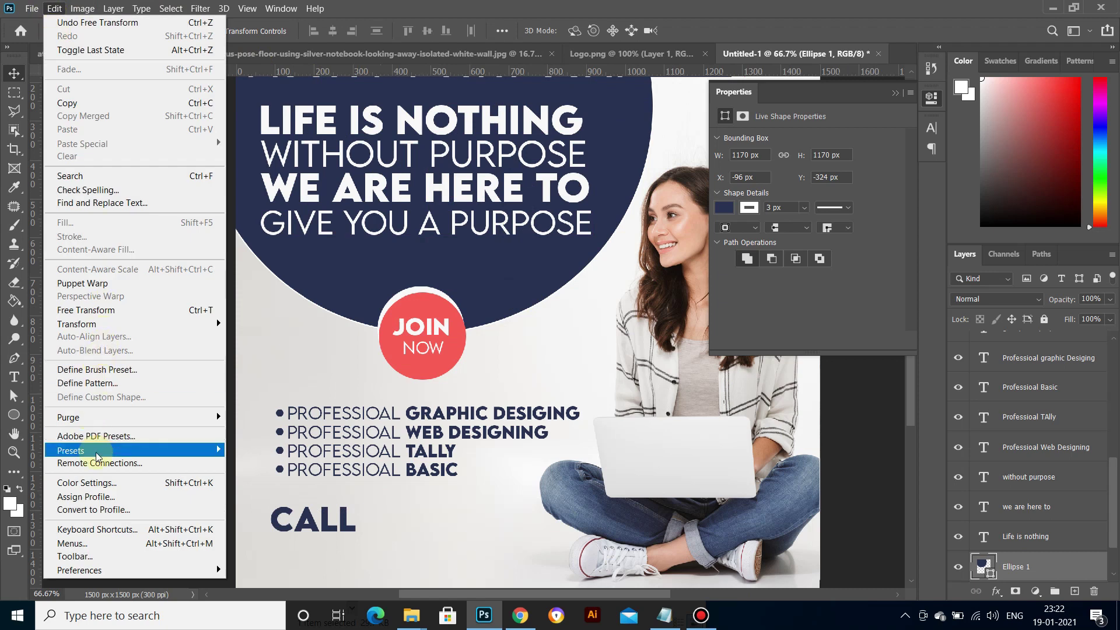
{"action": "left_click", "coordinate": [86, 310]}
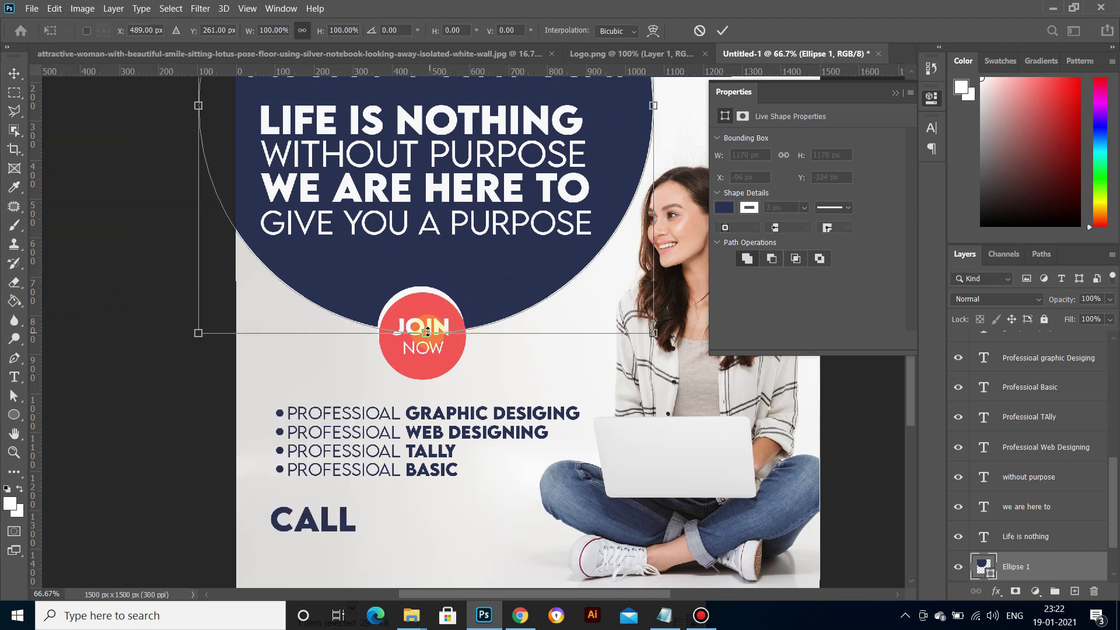
Step: Squash the navy circle to 1114.55 px tall and raise the JOIN NOW badge onto its edge
{"action": "left_click_drag", "start_coordinate": [429, 333], "coordinate": [431, 311]}
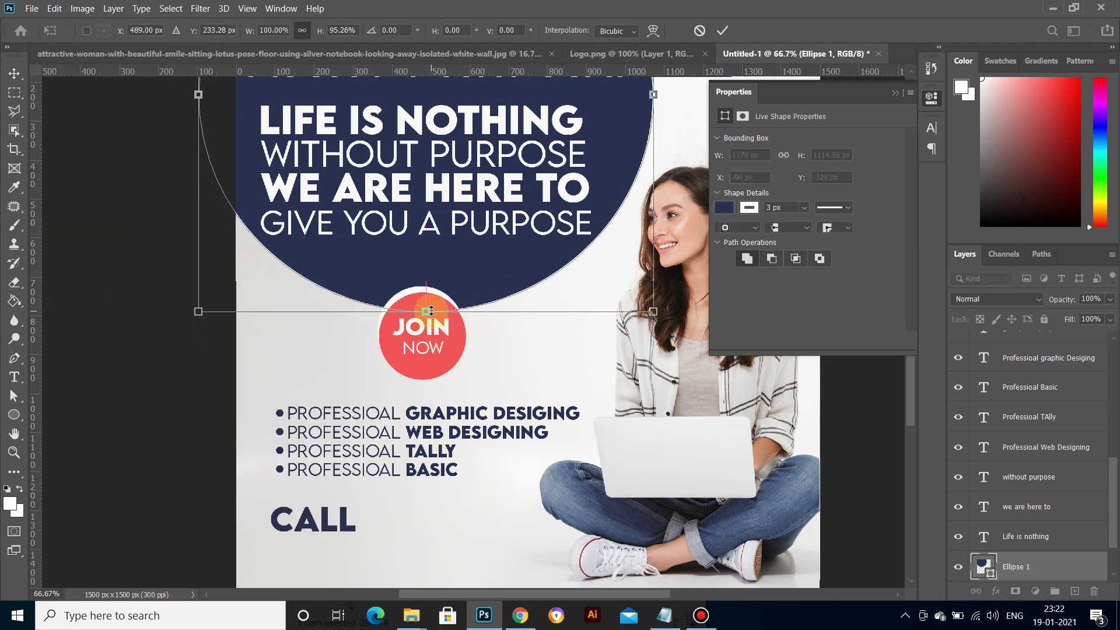
{"action": "key", "text": "Return"}
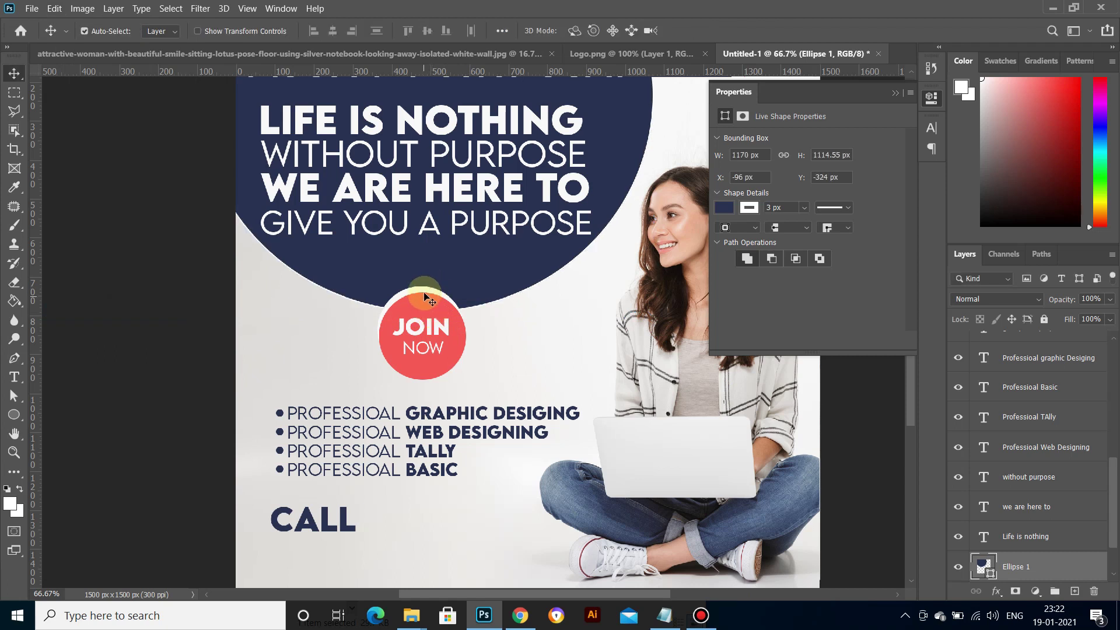
{"action": "left_click", "coordinate": [432, 295]}
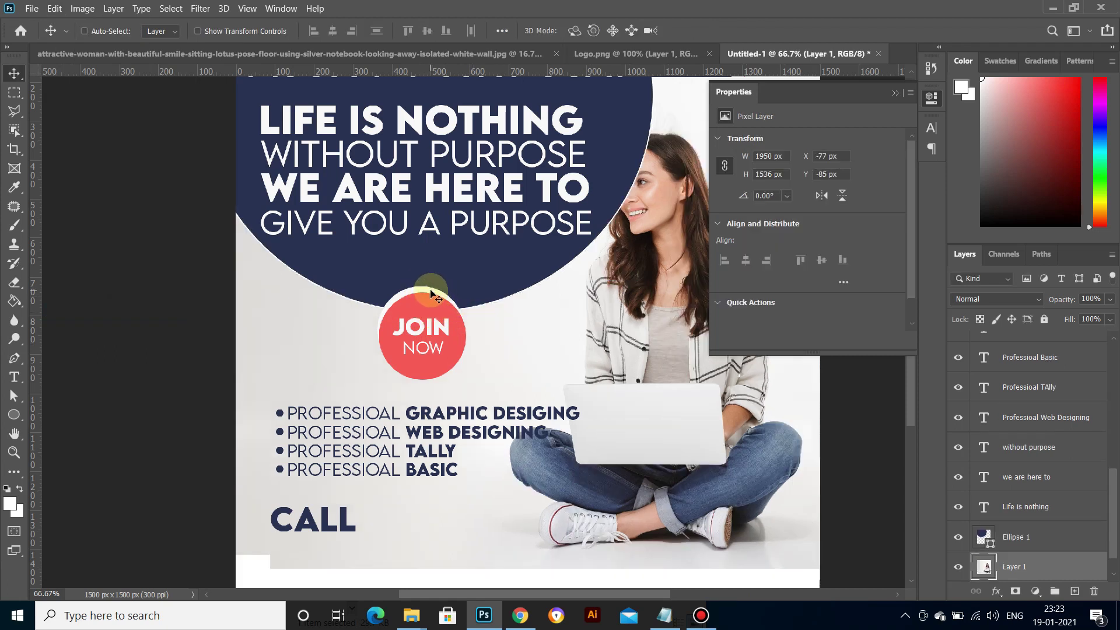
{"action": "left_click", "coordinate": [432, 298]}
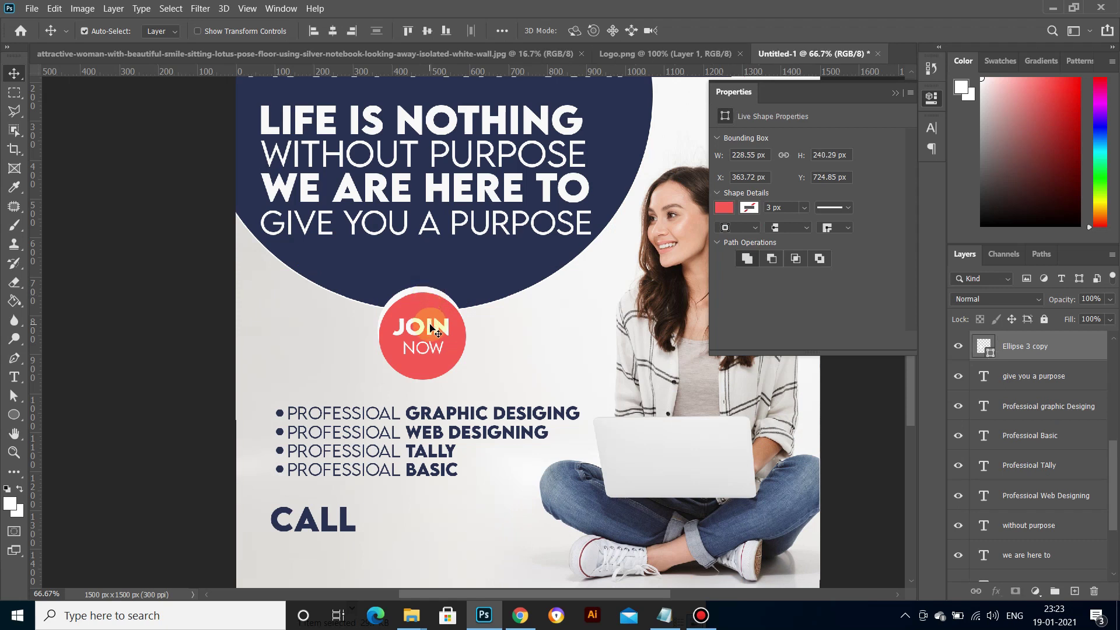
{"action": "left_click_drag", "start_coordinate": [431, 327], "coordinate": [436, 306]}
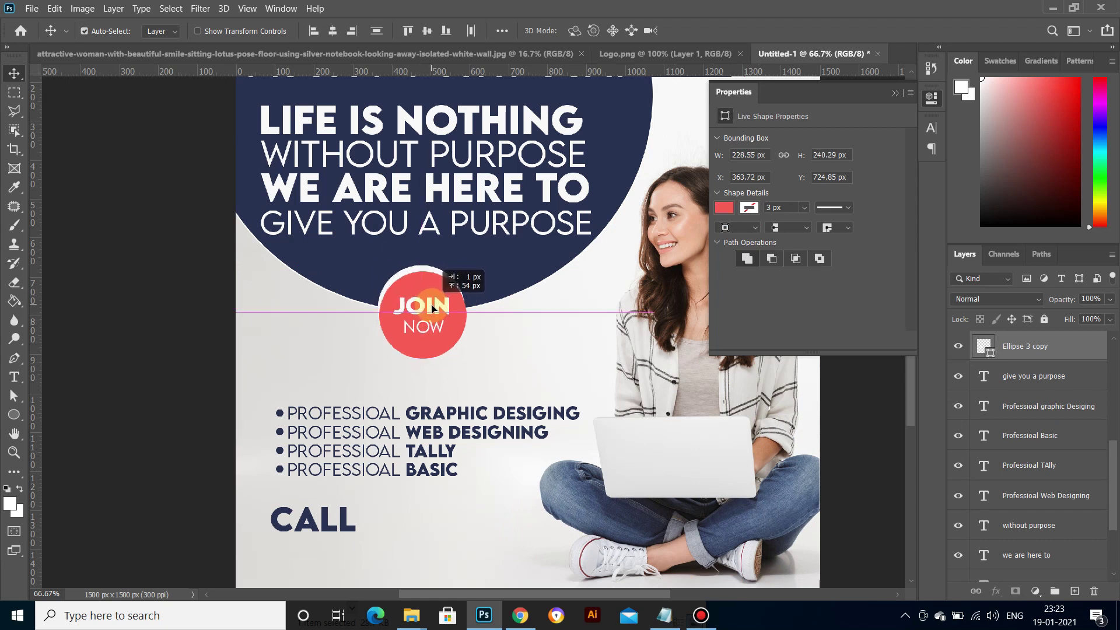
{"action": "scroll", "coordinate": [432, 315], "scroll_direction": "down", "scroll_amount": 3}
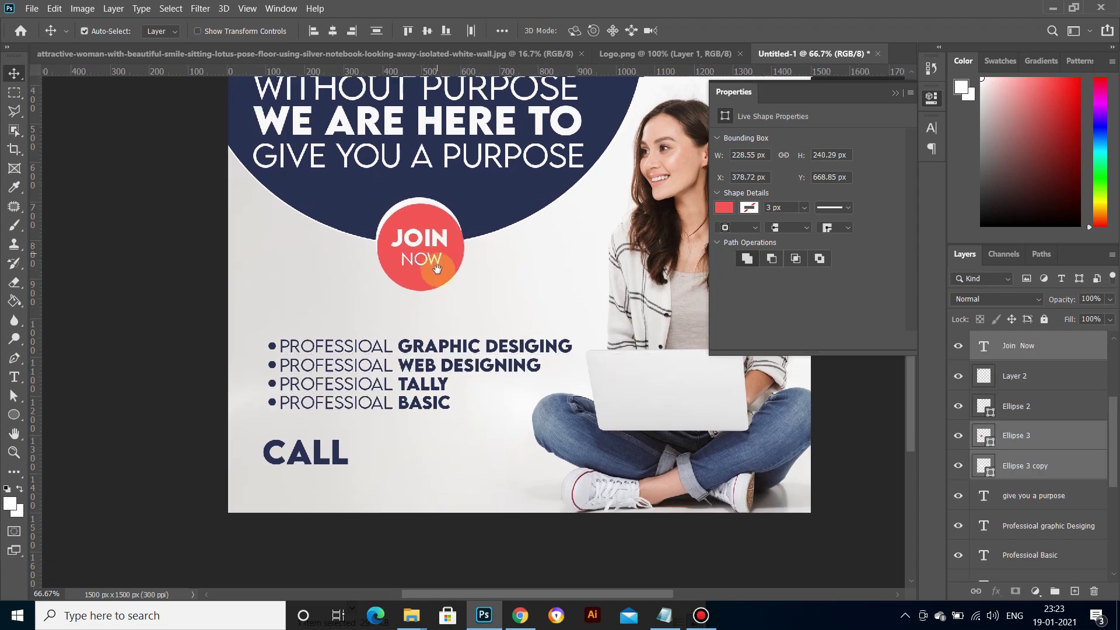
{"action": "left_click", "coordinate": [274, 337]}
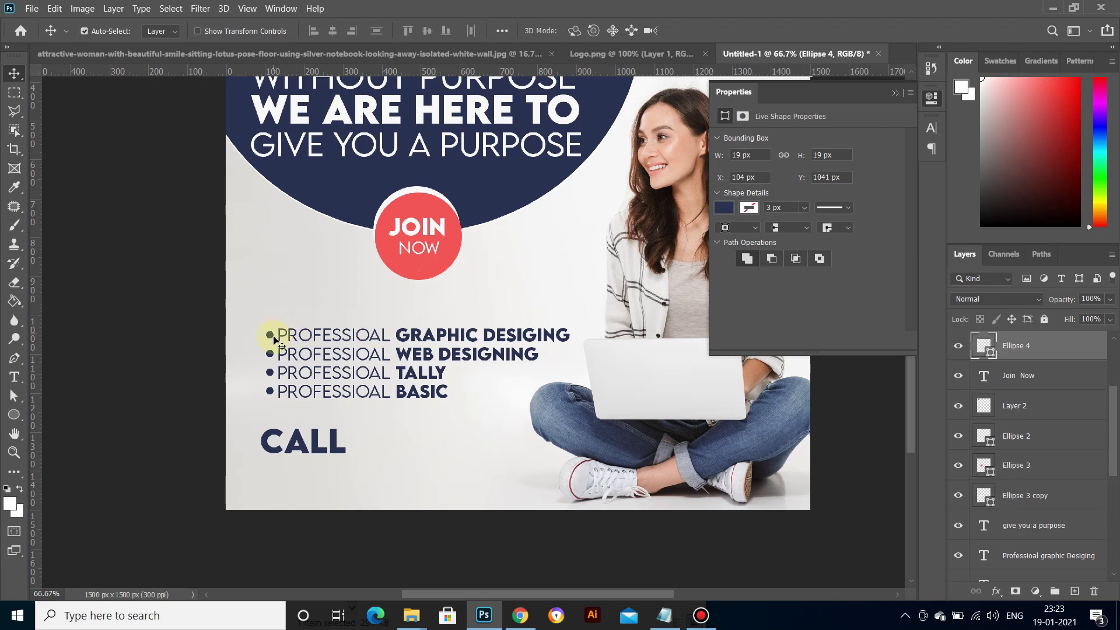
Step: Group the bullet dots and the four course lines into Group 1
{"action": "left_click", "coordinate": [271, 374], "text": "shift"}
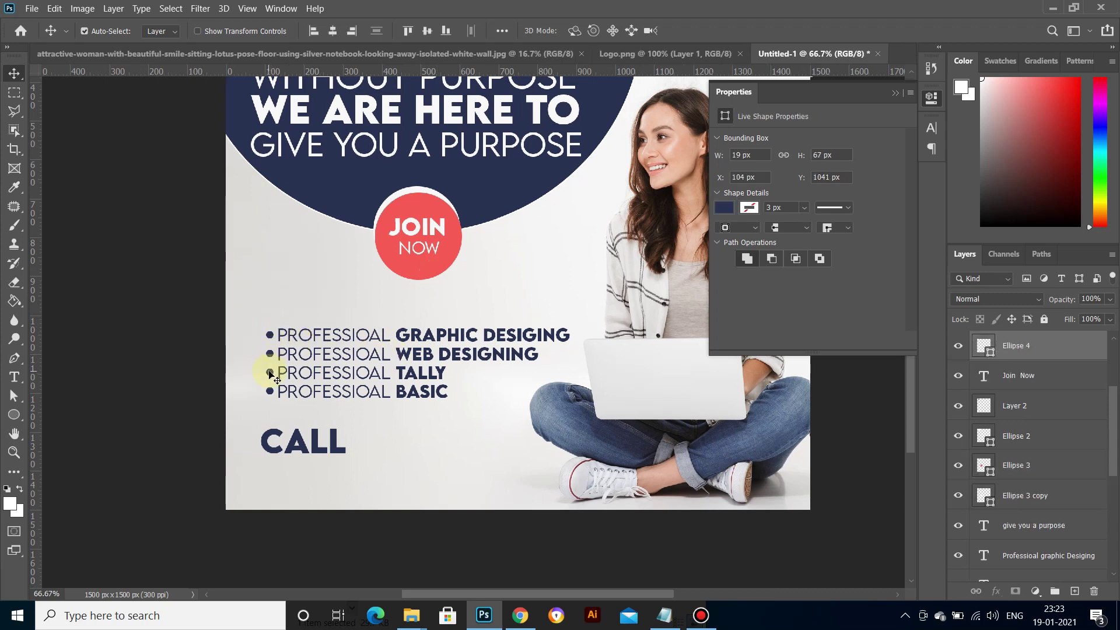
{"action": "left_click", "coordinate": [289, 354], "text": "shift"}
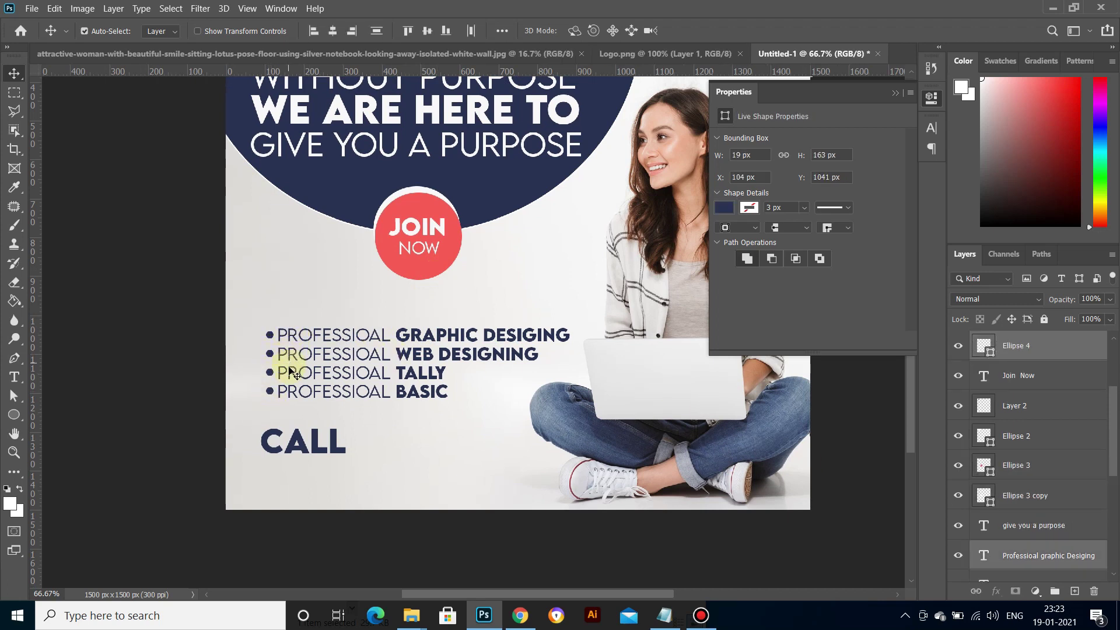
{"action": "left_click", "coordinate": [291, 396], "text": "shift"}
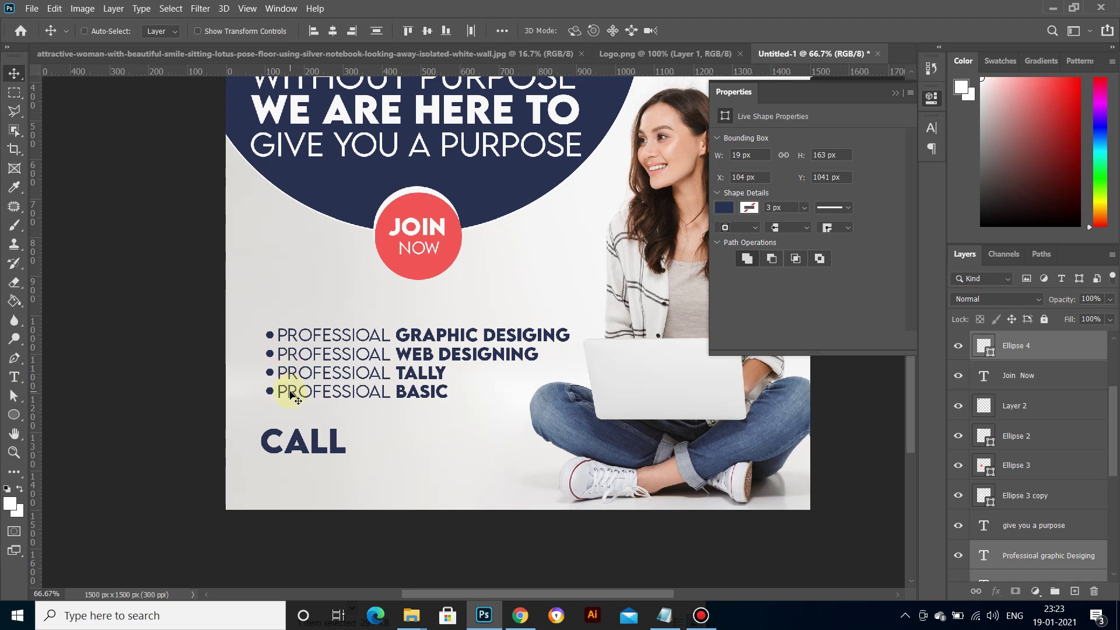
{"action": "key", "text": "ctrl+t"}
{"action": "key", "text": "Return"}
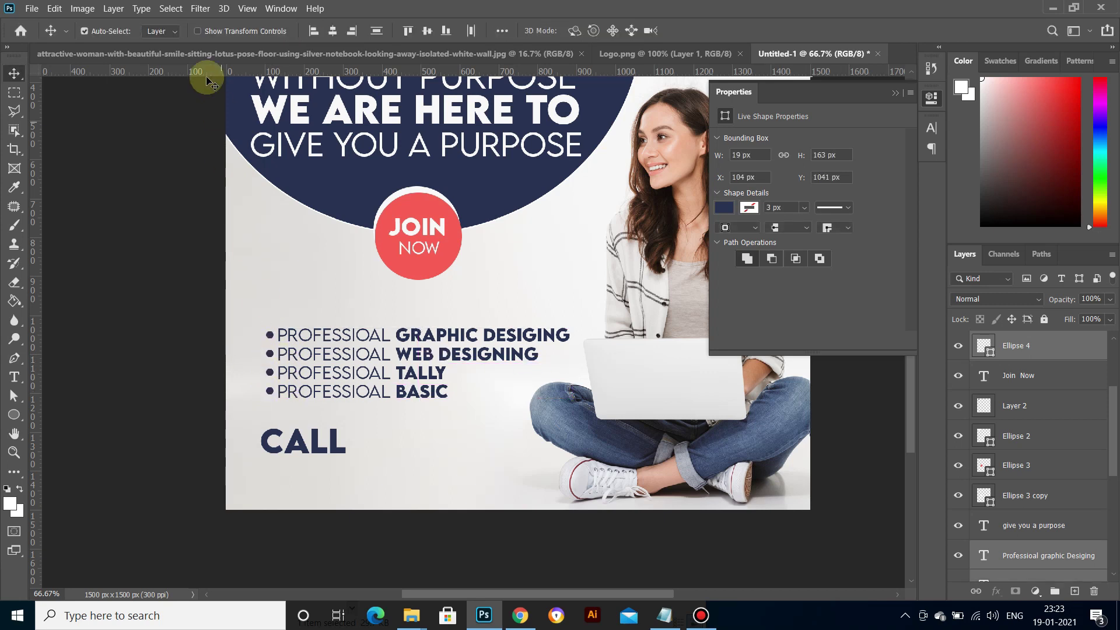
{"action": "left_click", "coordinate": [113, 8]}
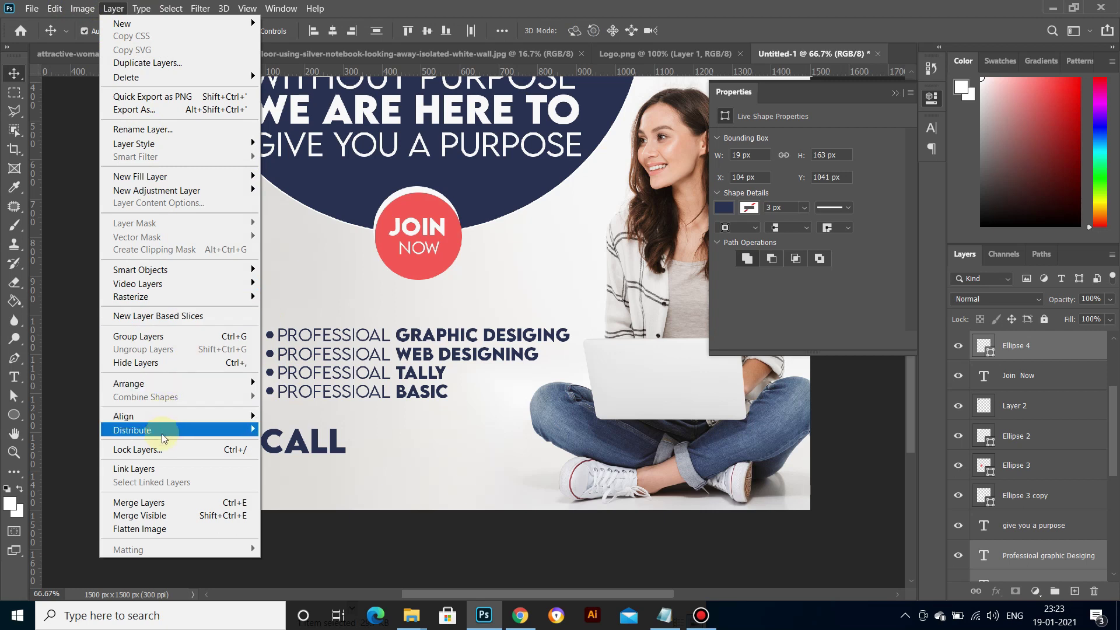
{"action": "left_click", "coordinate": [166, 336]}
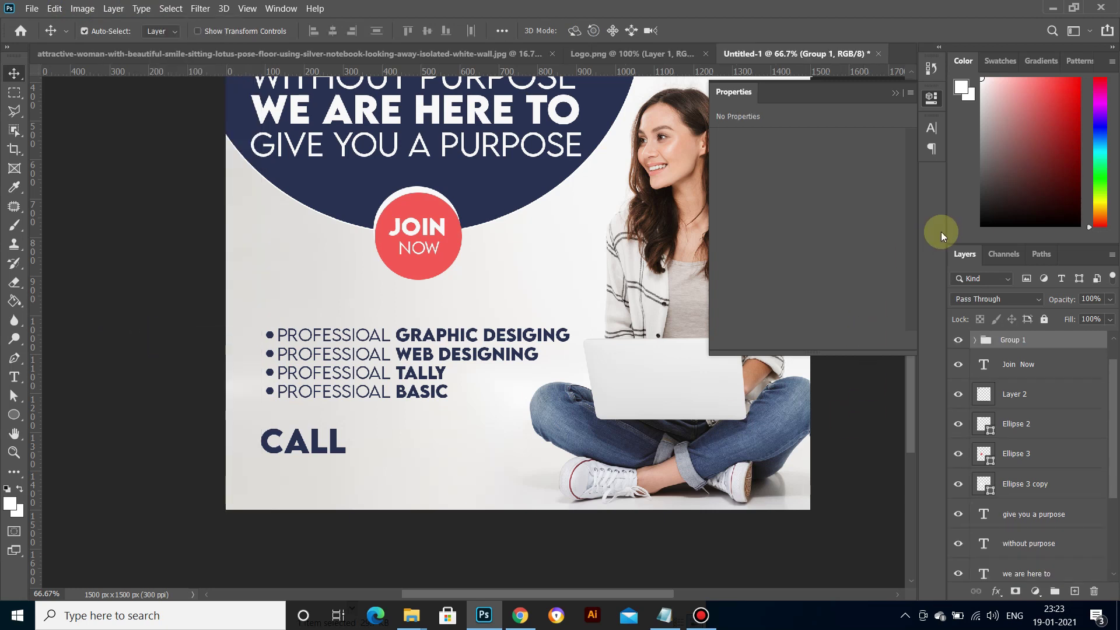
Step: Move the grouped list up toward JOIN NOW and raise CALL to Y 1305.59 px
{"action": "left_click", "coordinate": [63, 9]}
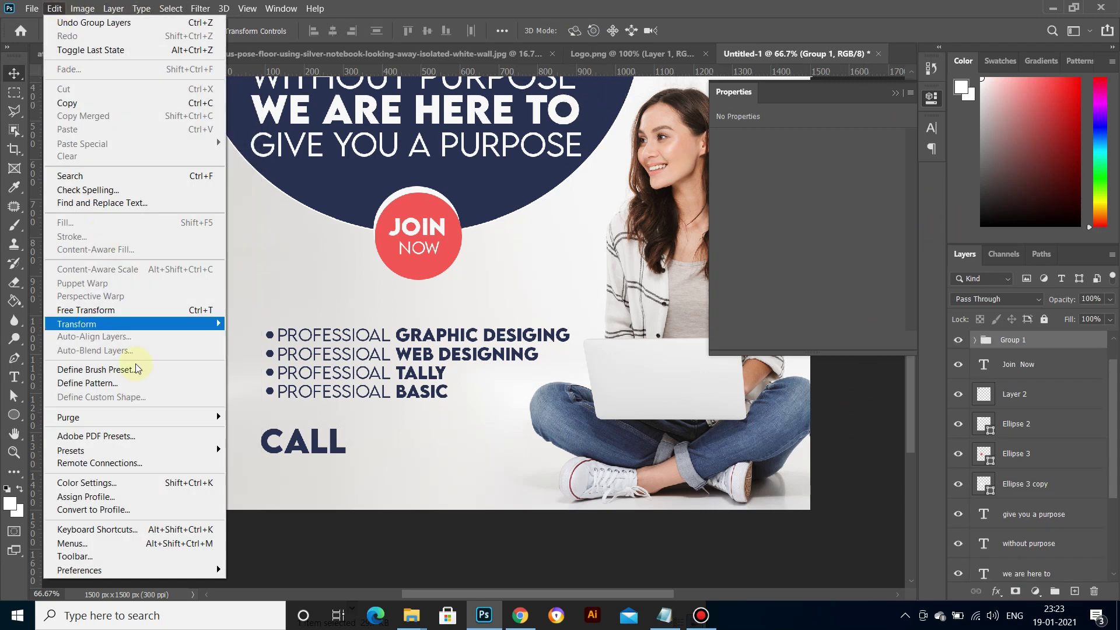
{"action": "left_click", "coordinate": [169, 310]}
{"action": "left_click_drag", "start_coordinate": [441, 351], "coordinate": [442, 337]}
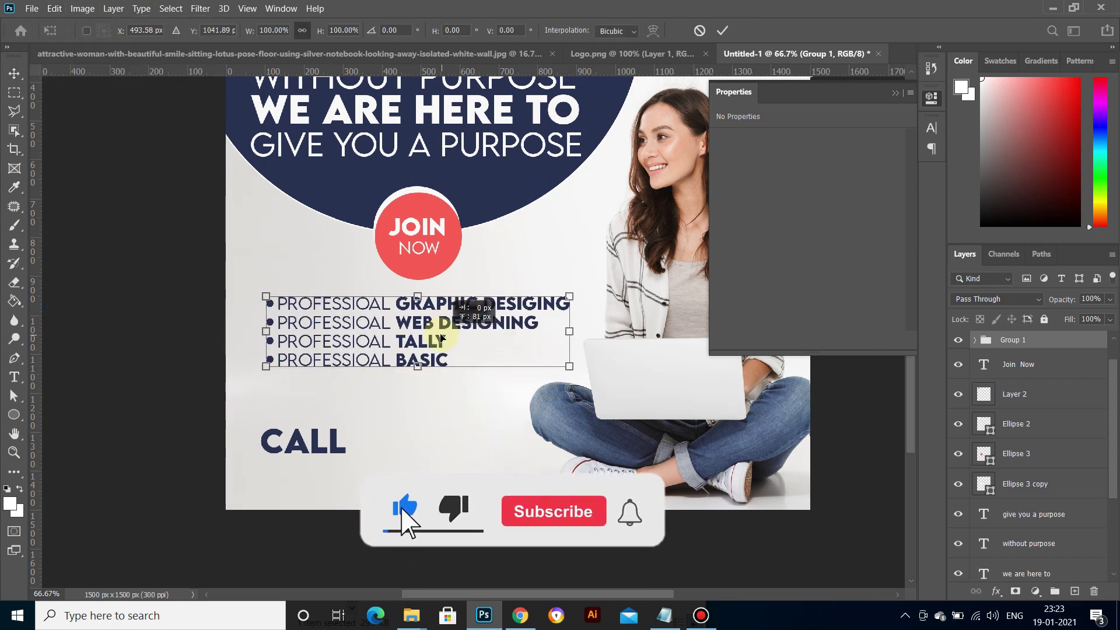
{"action": "key", "text": "Return"}
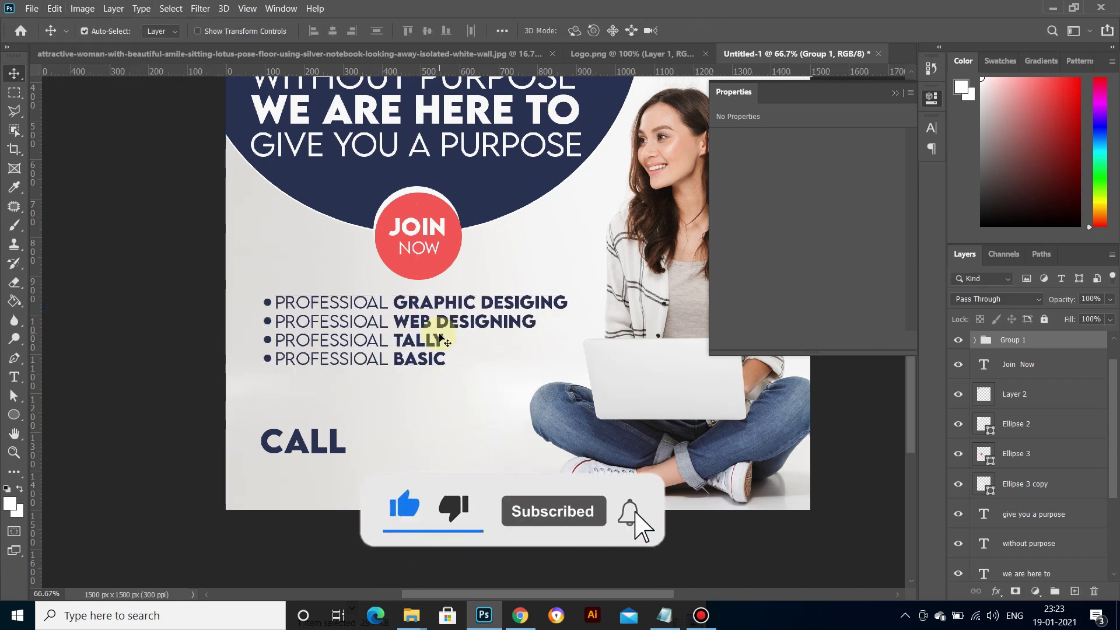
{"action": "left_click_drag", "start_coordinate": [451, 347], "coordinate": [453, 305]}
{"action": "mouse_move", "coordinate": [324, 403]}
{"action": "left_mouse_down"}
{"action": "mouse_move", "coordinate": [340, 389]}
{"action": "mouse_move", "coordinate": [340, 407]}
{"action": "left_mouse_up"}
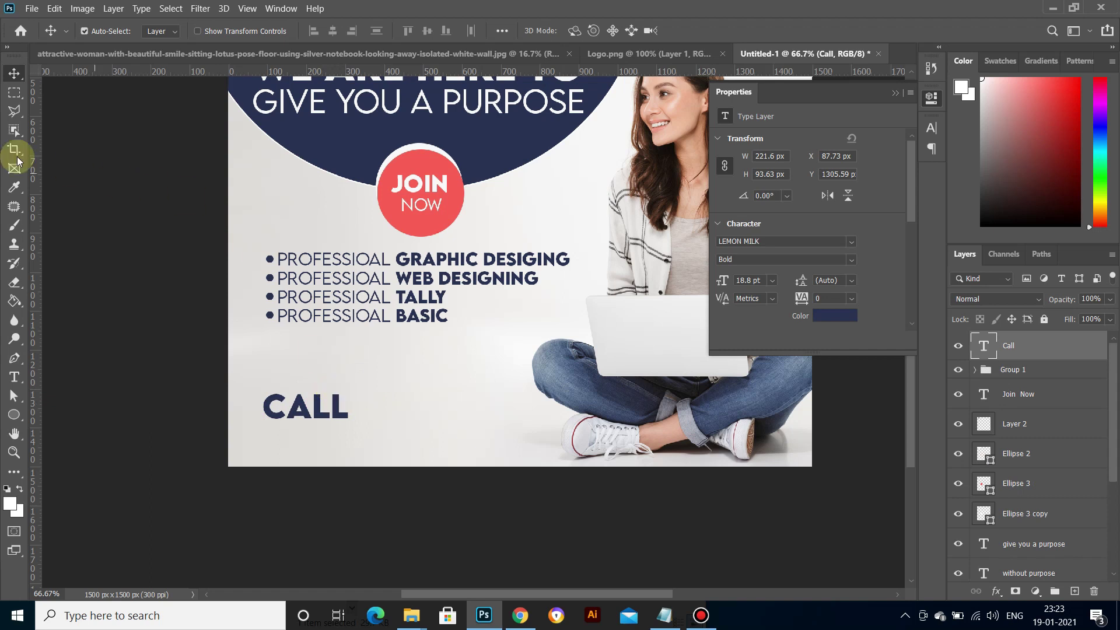
Step: Draw a navy 320 × 79 px rounded bar with white APPLY NOW text on it
{"action": "left_click", "coordinate": [14, 415]}
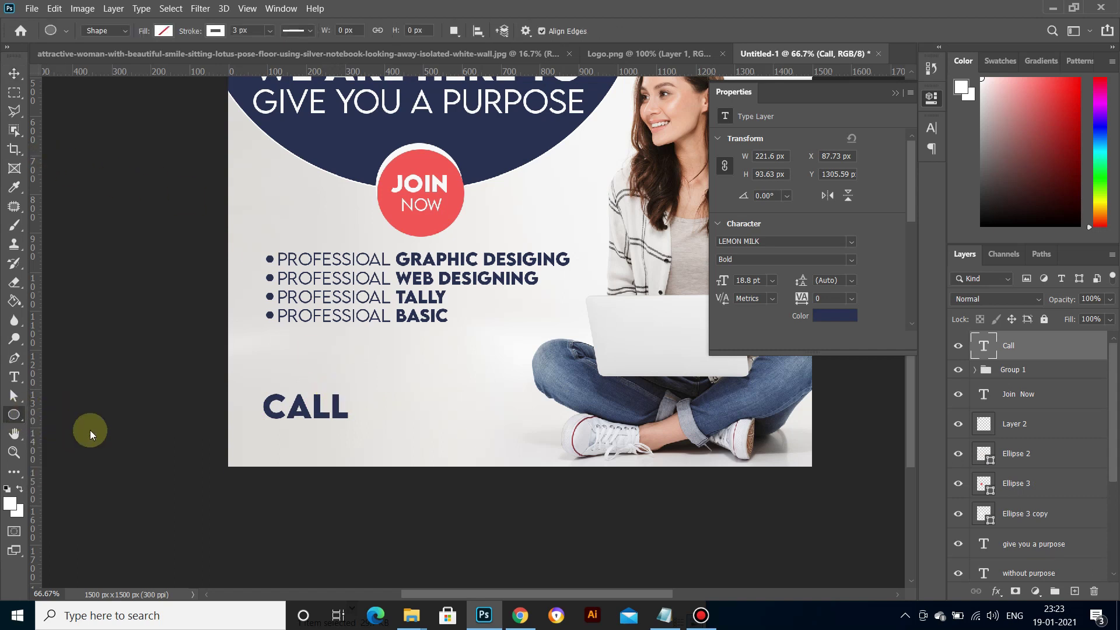
{"action": "left_click_drag", "start_coordinate": [280, 341], "coordinate": [402, 371]}
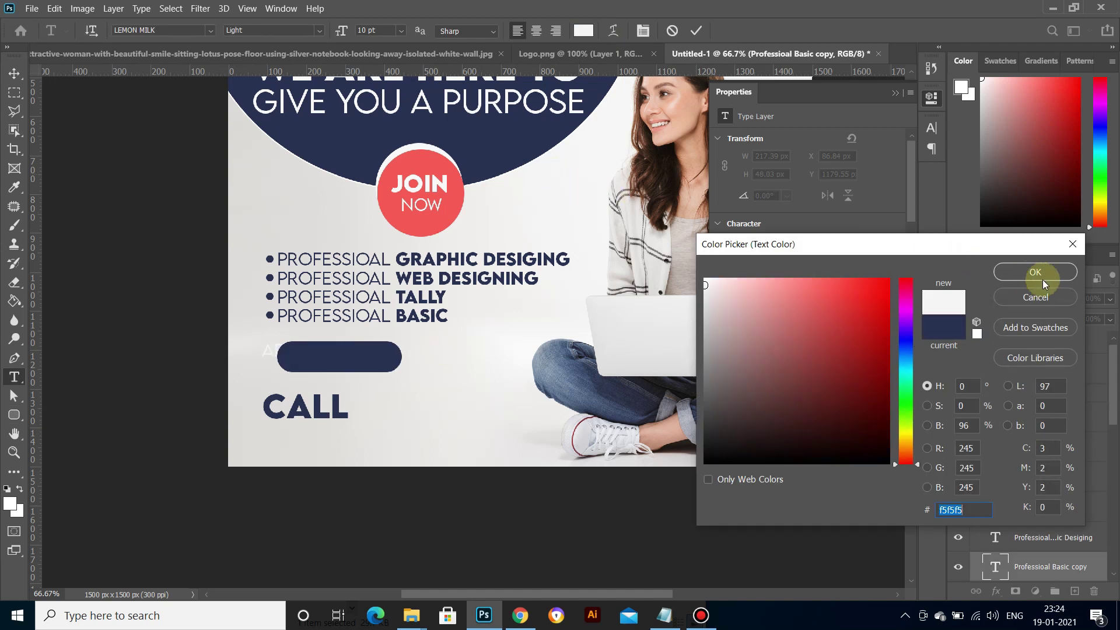
{"action": "left_click", "coordinate": [1036, 272]}
{"action": "left_click", "coordinate": [14, 73]}
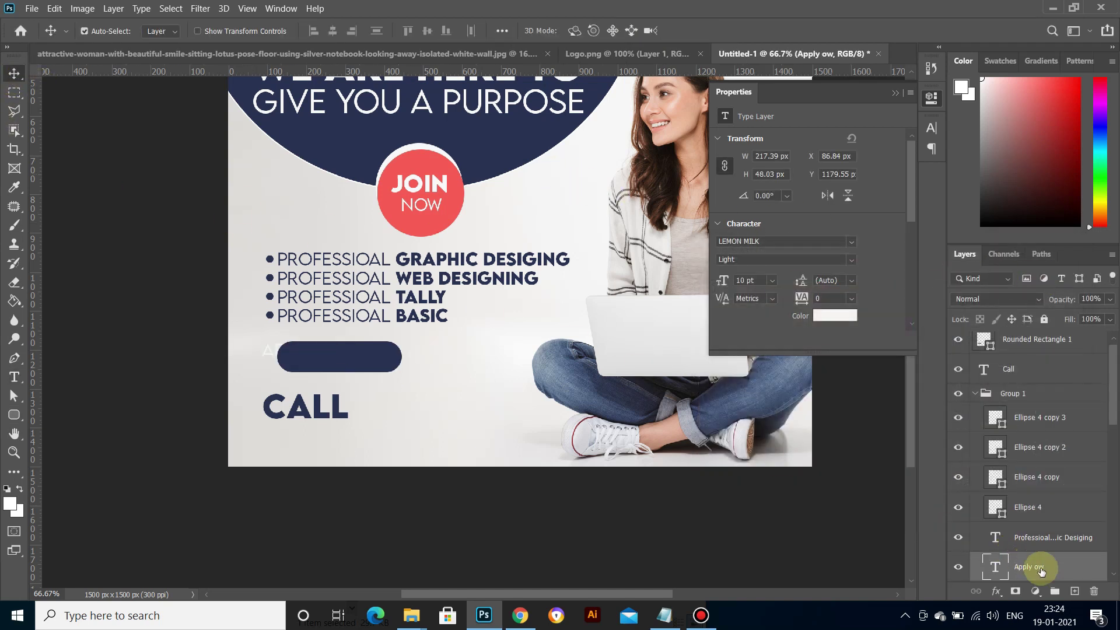
{"action": "left_click_drag", "start_coordinate": [1041, 570], "coordinate": [1033, 340]}
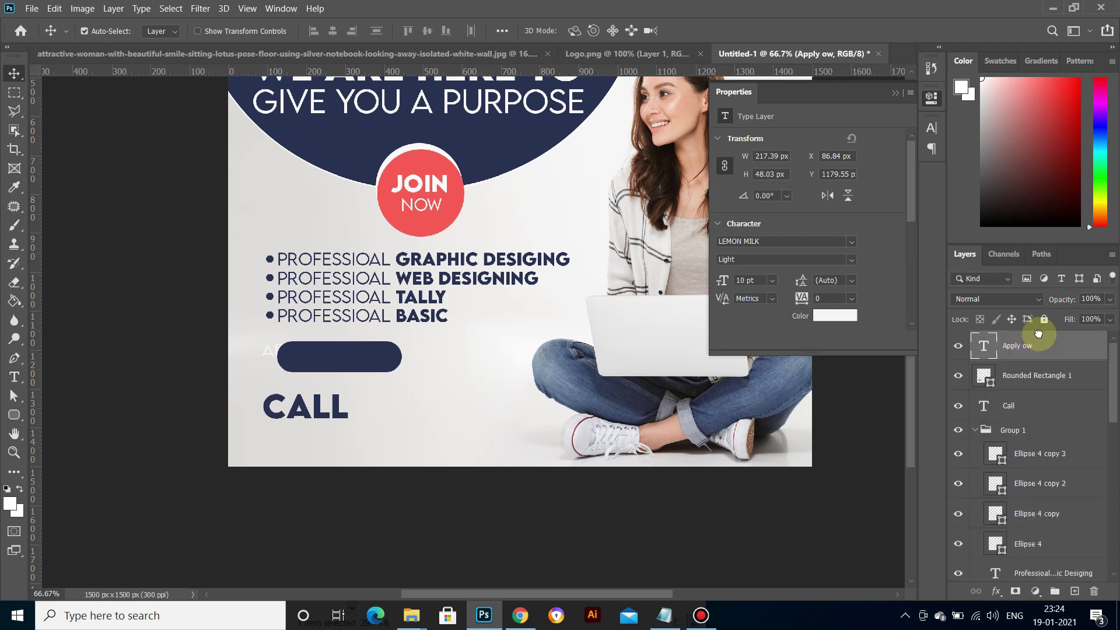
{"action": "left_click_drag", "start_coordinate": [331, 351], "coordinate": [354, 357]}
{"action": "double_click", "coordinate": [354, 356]}
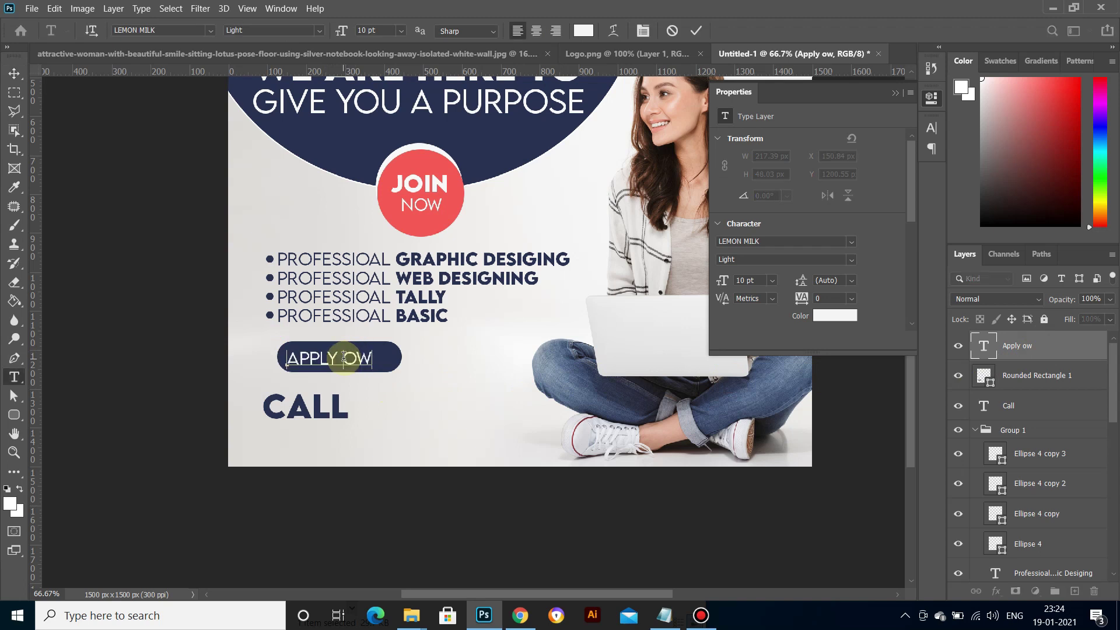
{"action": "type", "text": "N"}
{"action": "key", "text": "Escape"}
{"action": "key", "text": "v"}
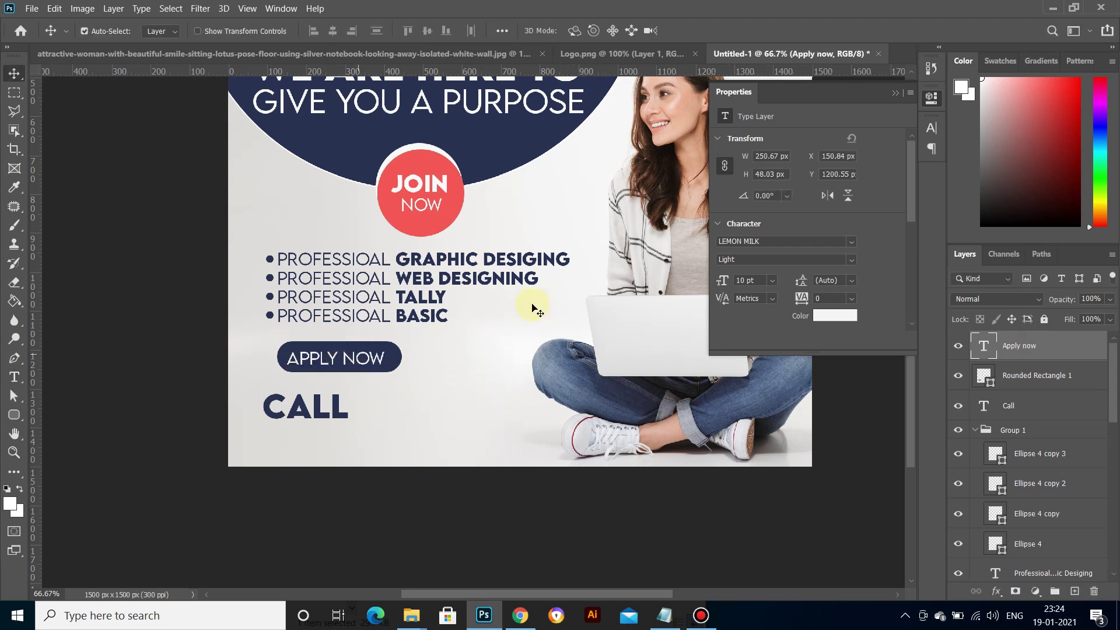
Step: Set the APPLY NOW text to 8 pt and centre it both ways in the button
{"action": "left_click", "coordinate": [743, 280]}
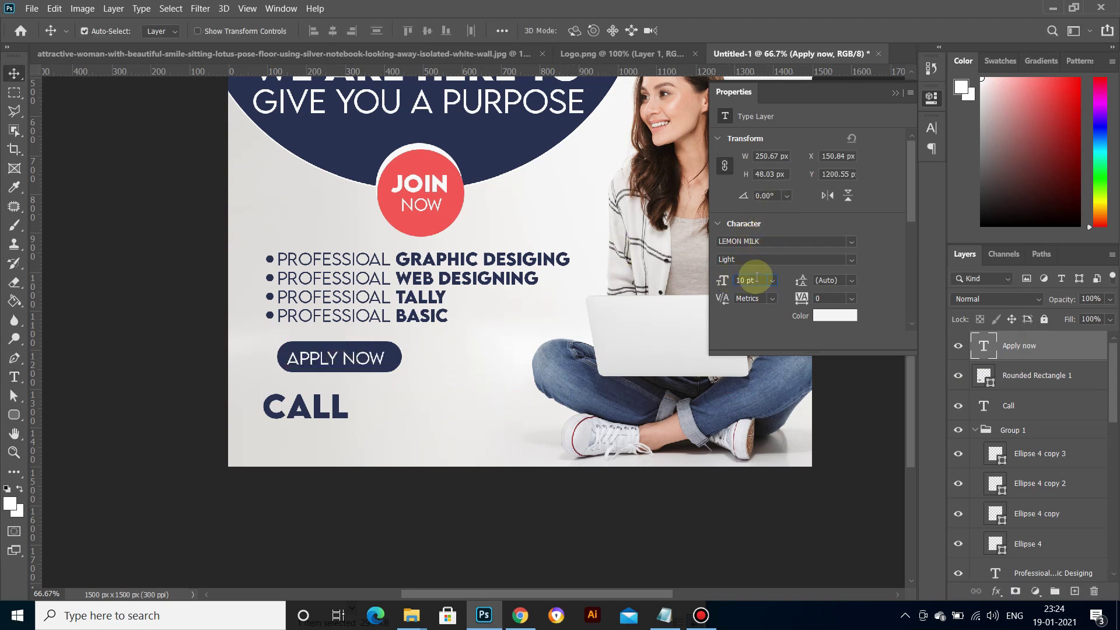
{"action": "left_click", "coordinate": [722, 280]}
{"action": "left_click_drag", "start_coordinate": [717, 276], "coordinate": [638, 300]}
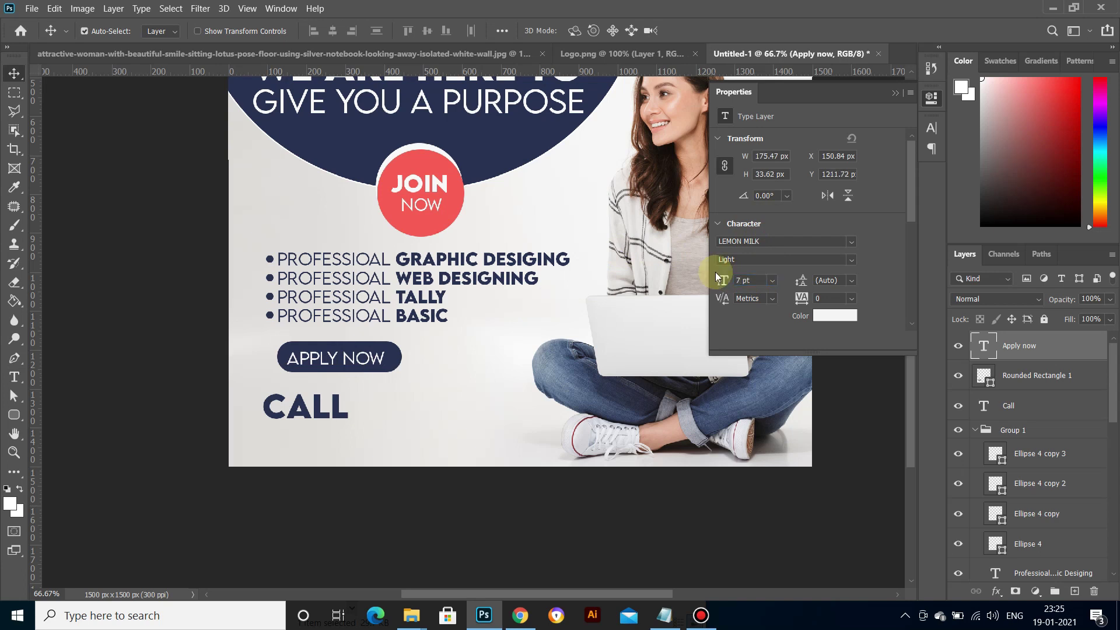
{"action": "left_click", "coordinate": [752, 280]}
{"action": "key", "text": "Up"}
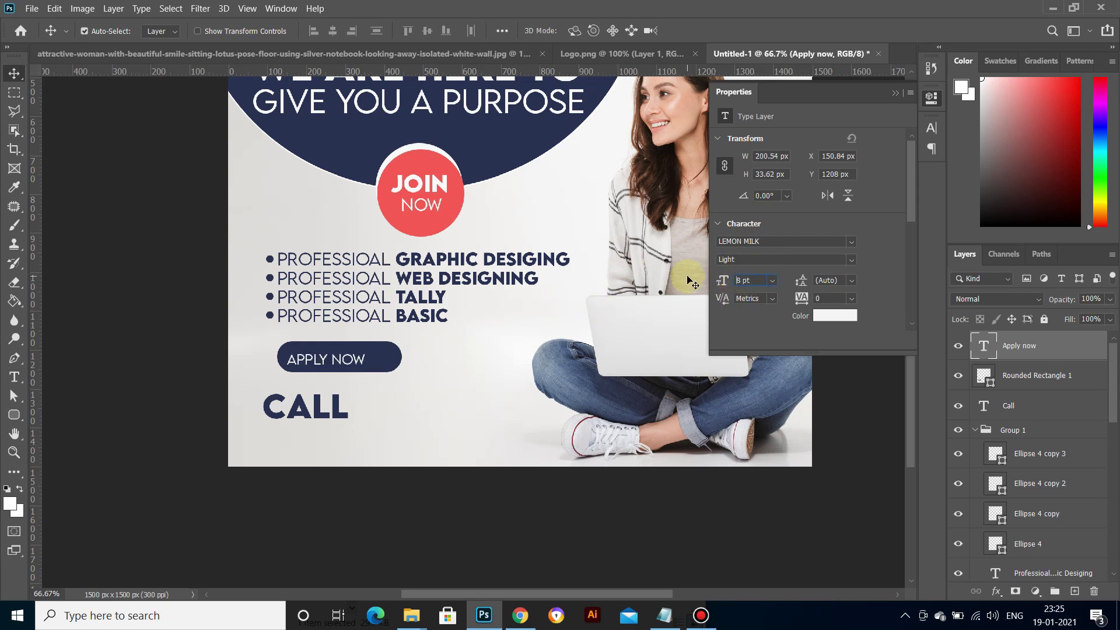
{"action": "left_click", "coordinate": [1053, 377]}
{"action": "left_click", "coordinate": [332, 31]}
{"action": "left_click", "coordinate": [427, 31]}
{"action": "left_click", "coordinate": [176, 341]}
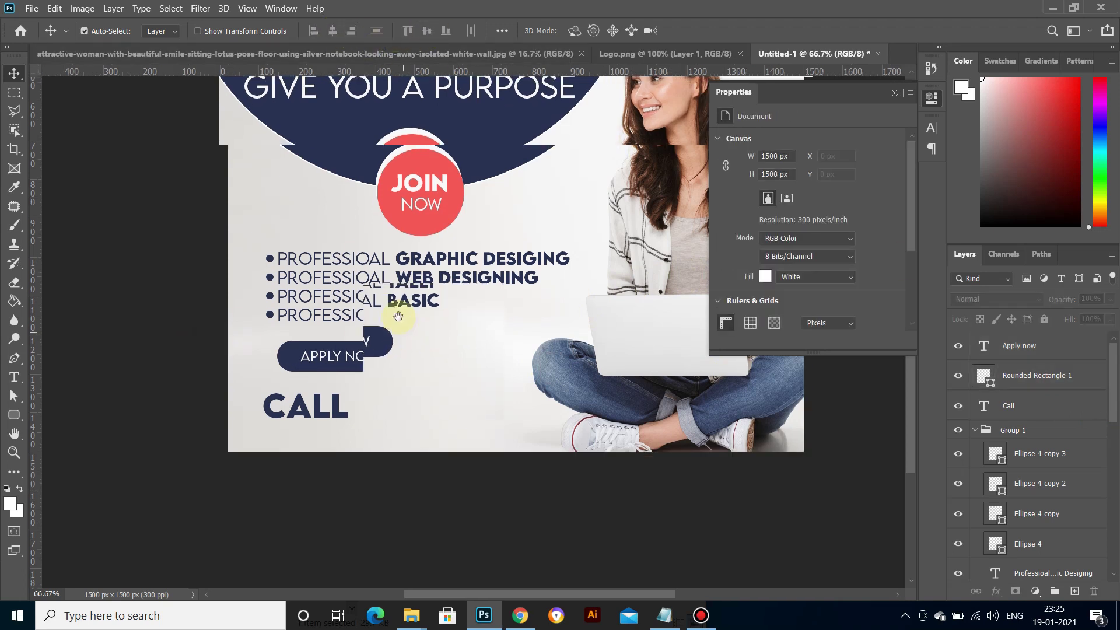
Step: Duplicate CALL below and replace it with two lines of contact phone numbers
{"action": "scroll", "coordinate": [400, 327], "scroll_direction": "down", "scroll_amount": 1}
{"action": "mouse_move", "coordinate": [324, 371]}
{"action": "left_mouse_down"}
{"action": "mouse_move", "coordinate": [321, 356]}
{"action": "mouse_move", "coordinate": [325, 393]}
{"action": "left_mouse_up"}
{"action": "double_click", "coordinate": [325, 394]}
{"action": "key", "text": "BackSpace"}
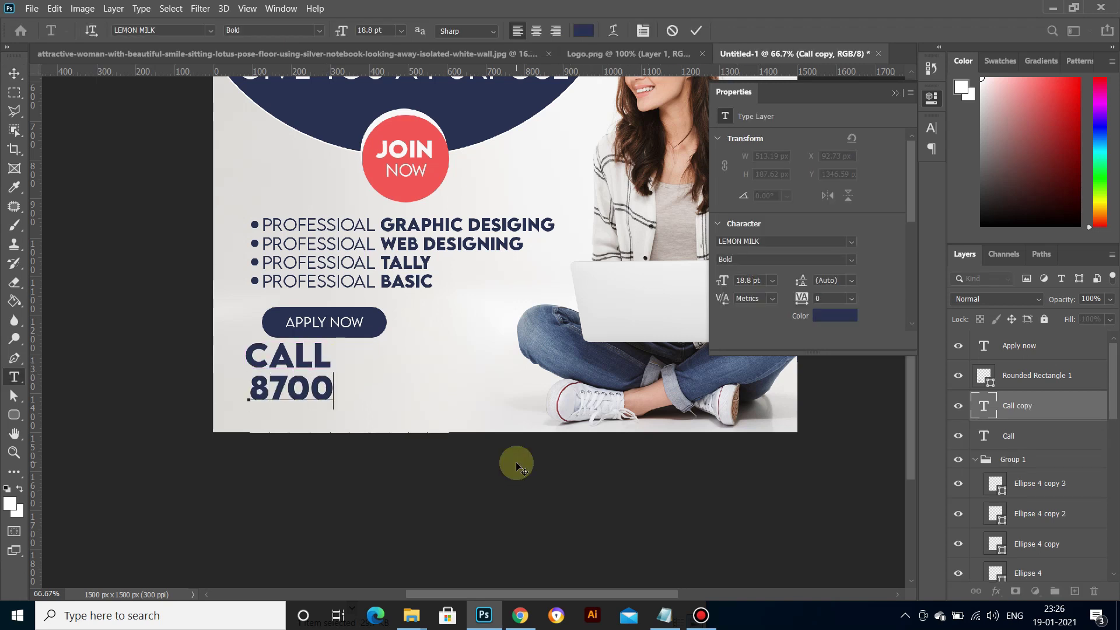
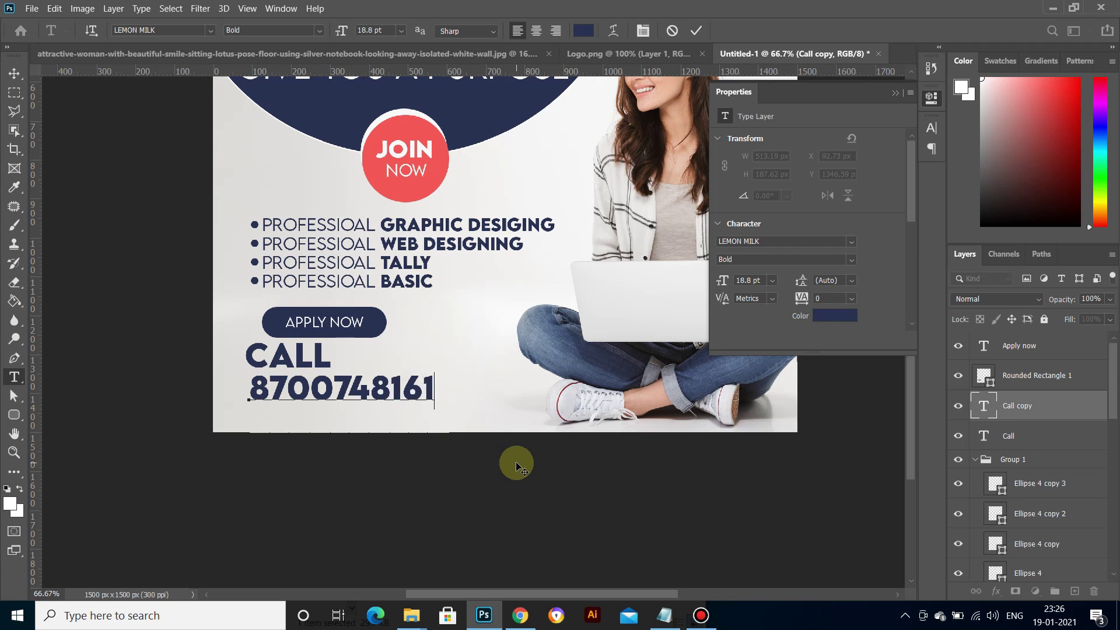
{"action": "key", "text": "Return"}
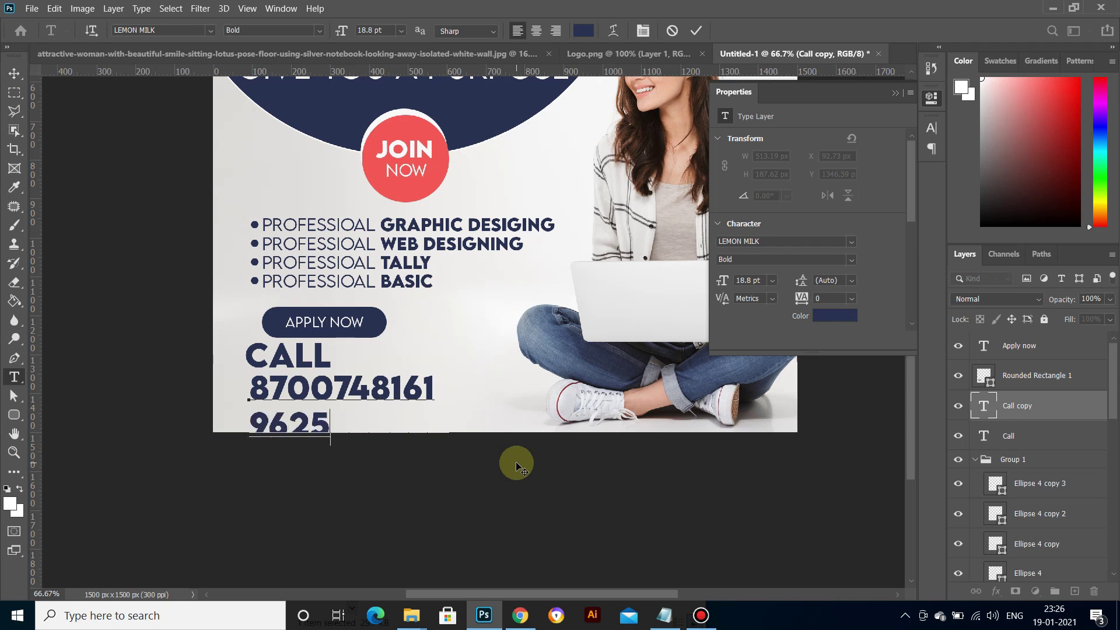
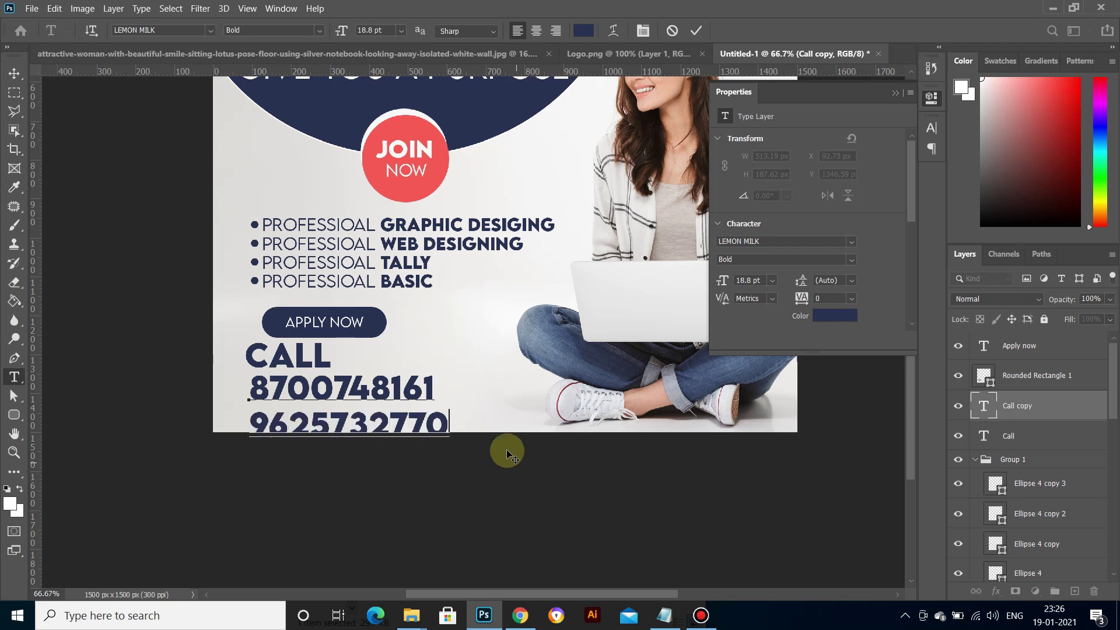
Step: Select both phone-number lines and set them to the upright Light font style
{"action": "left_click_drag", "start_coordinate": [252, 393], "coordinate": [446, 434]}
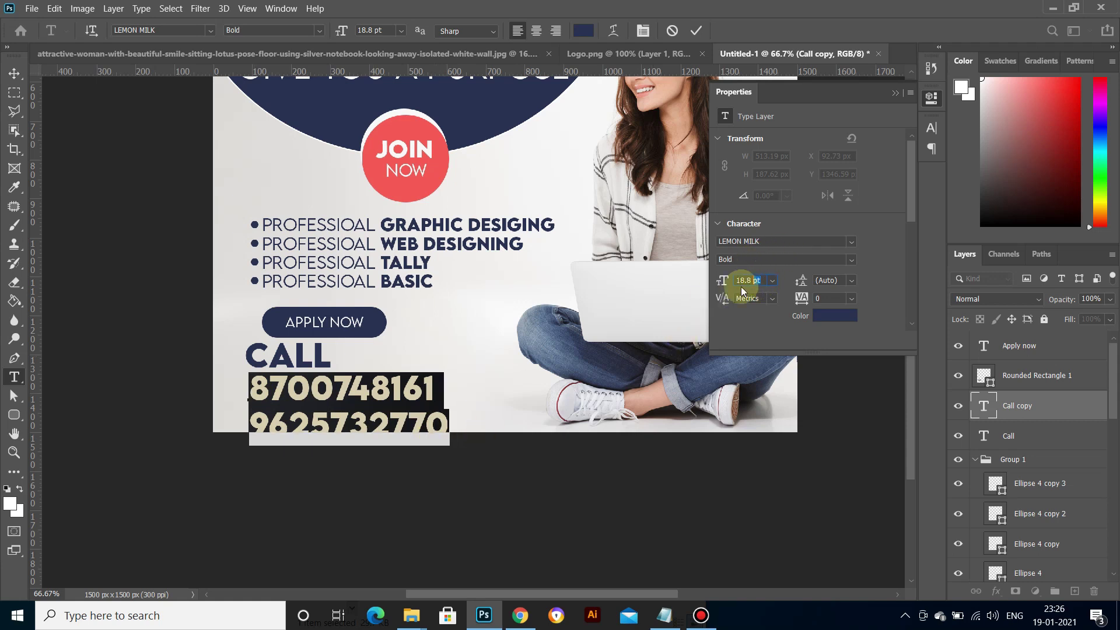
{"action": "type", "text": "17"}
{"action": "key", "text": "Return"}
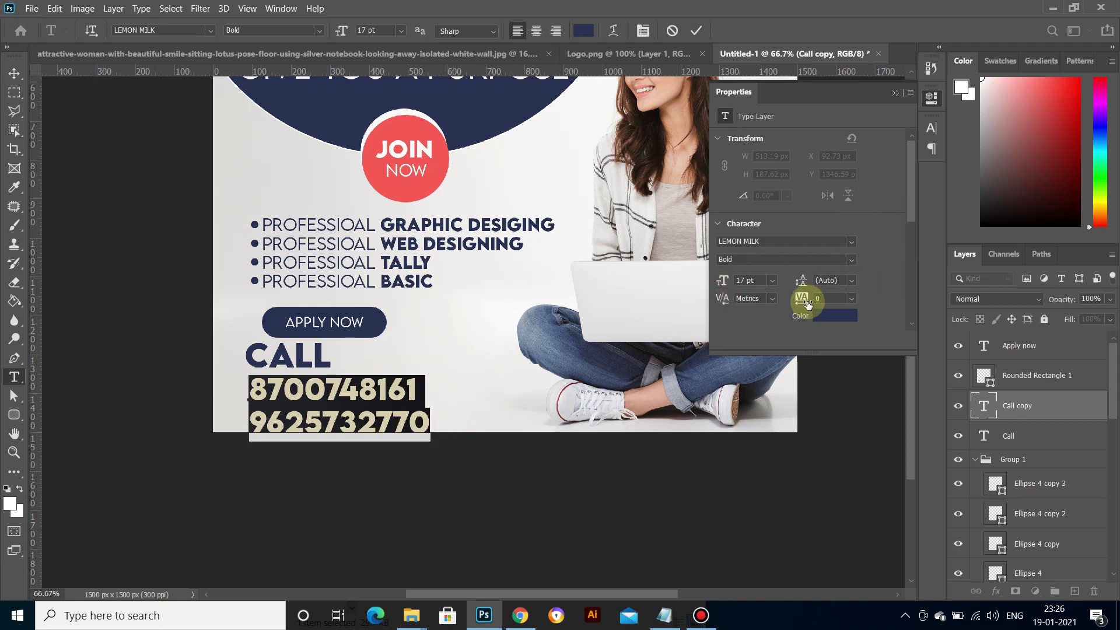
{"action": "left_click", "coordinate": [930, 127]}
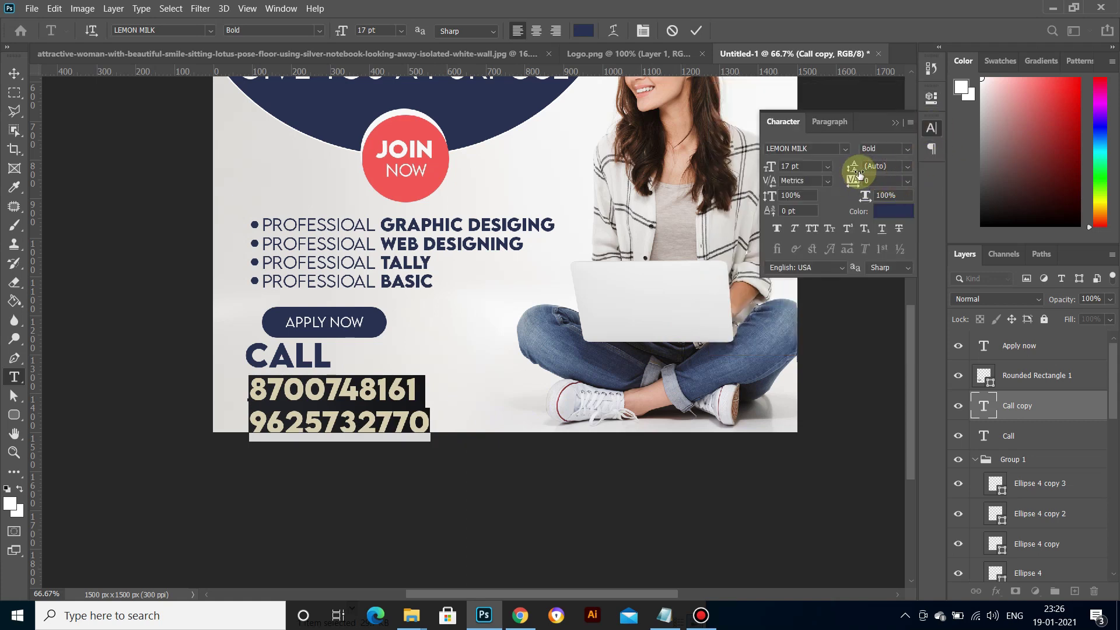
{"action": "left_click_drag", "start_coordinate": [860, 174], "coordinate": [835, 175]}
{"action": "left_click", "coordinate": [905, 150]}
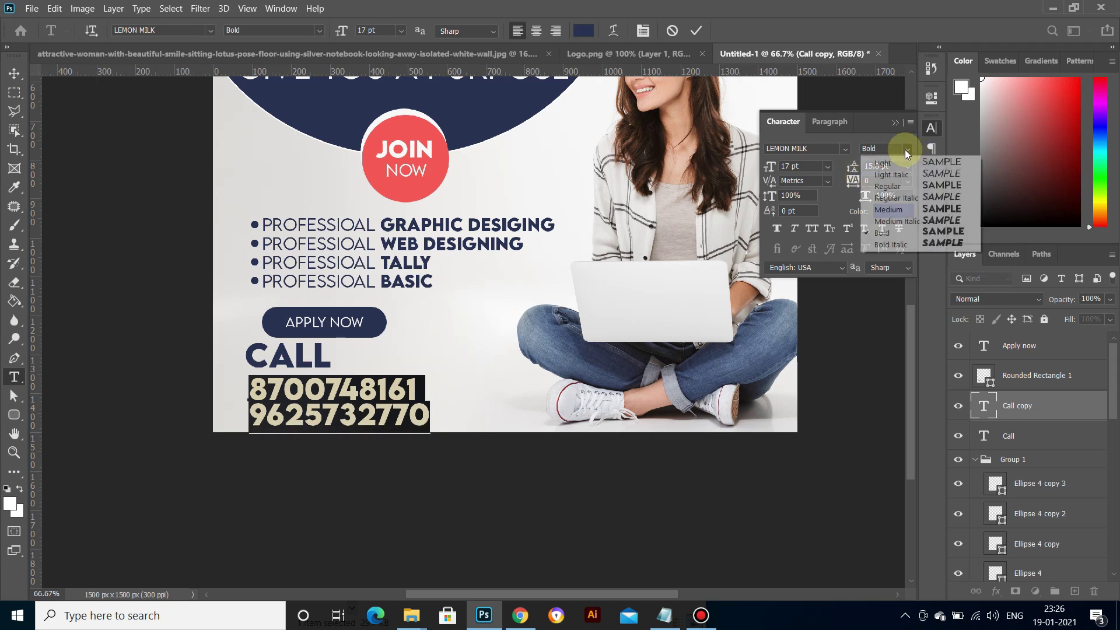
{"action": "left_click", "coordinate": [927, 175]}
{"action": "left_click", "coordinate": [908, 149]}
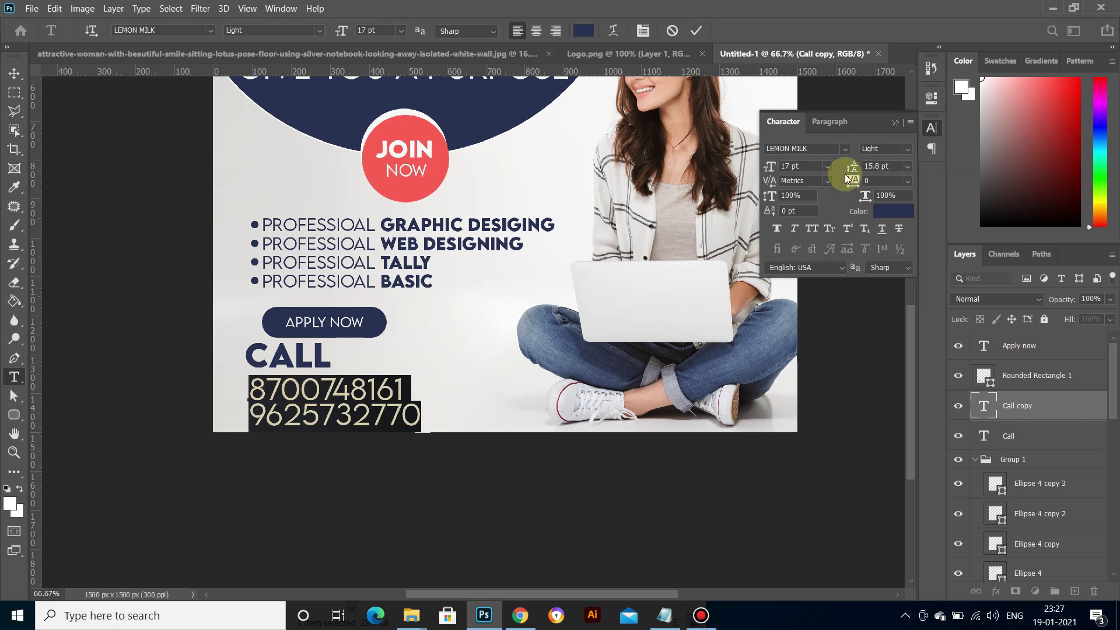
Step: Size the phone numbers to 15 pt with 15.8 pt leading and nudge them up-left
{"action": "left_click_drag", "start_coordinate": [851, 171], "coordinate": [858, 171]}
{"action": "left_click_drag", "start_coordinate": [779, 168], "coordinate": [790, 168]}
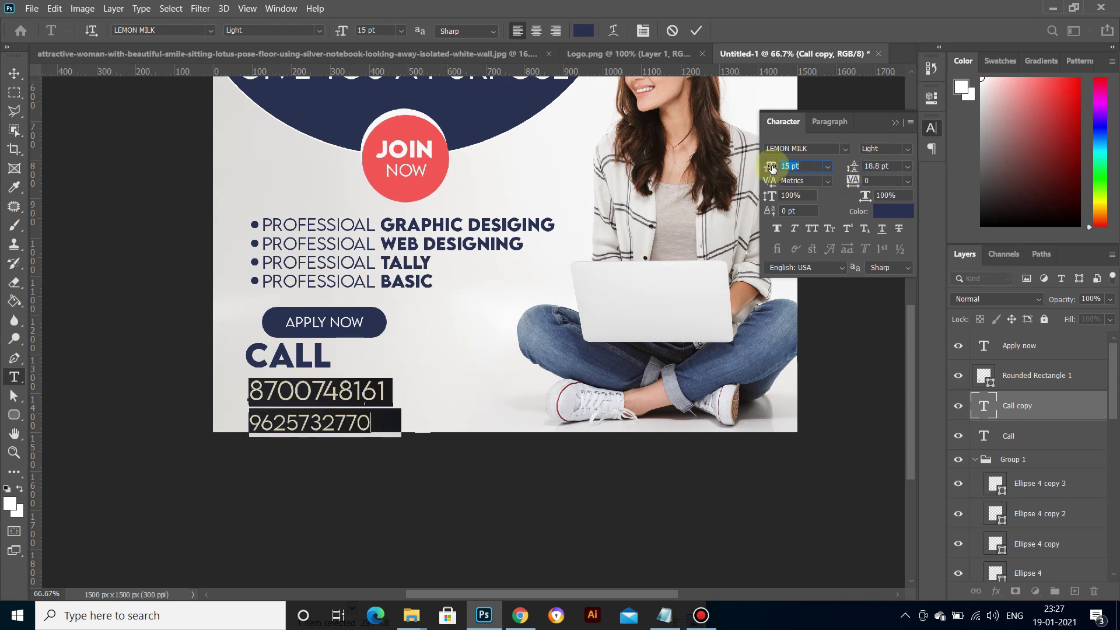
{"action": "left_click_drag", "start_coordinate": [853, 169], "coordinate": [854, 170]}
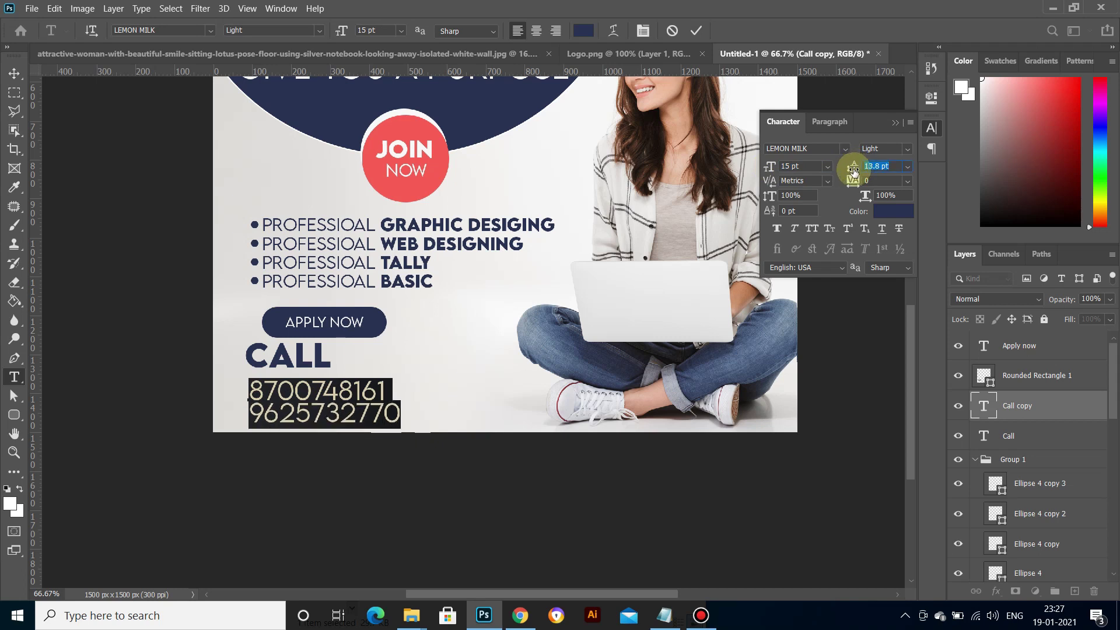
{"action": "left_click_drag", "start_coordinate": [853, 171], "coordinate": [855, 169]}
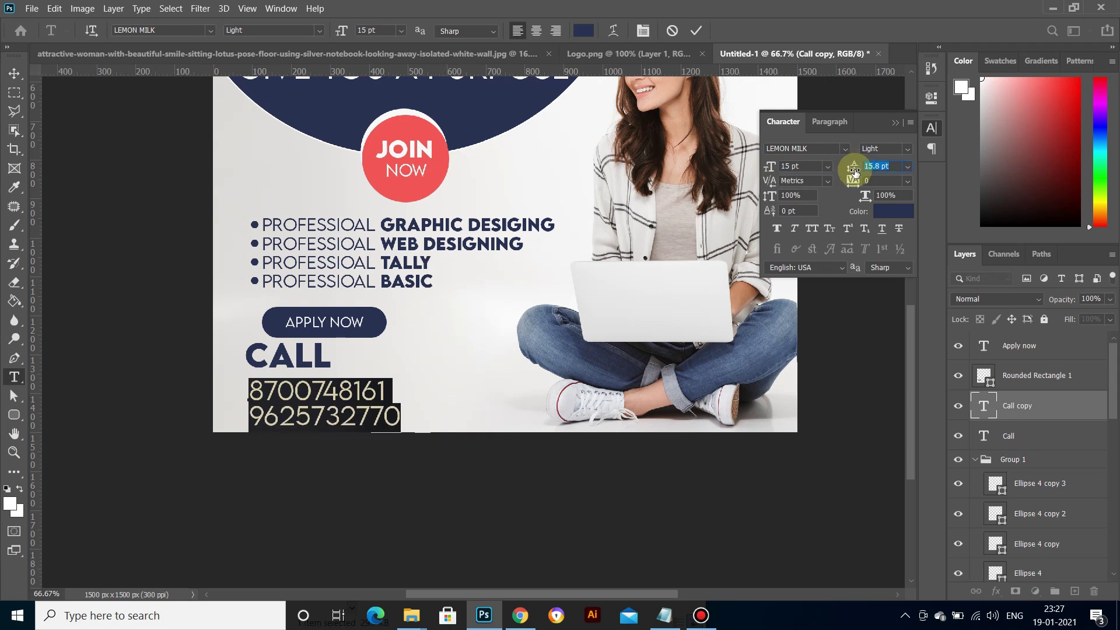
{"action": "left_click", "coordinate": [15, 73]}
{"action": "left_click_drag", "start_coordinate": [325, 402], "coordinate": [320, 385]}
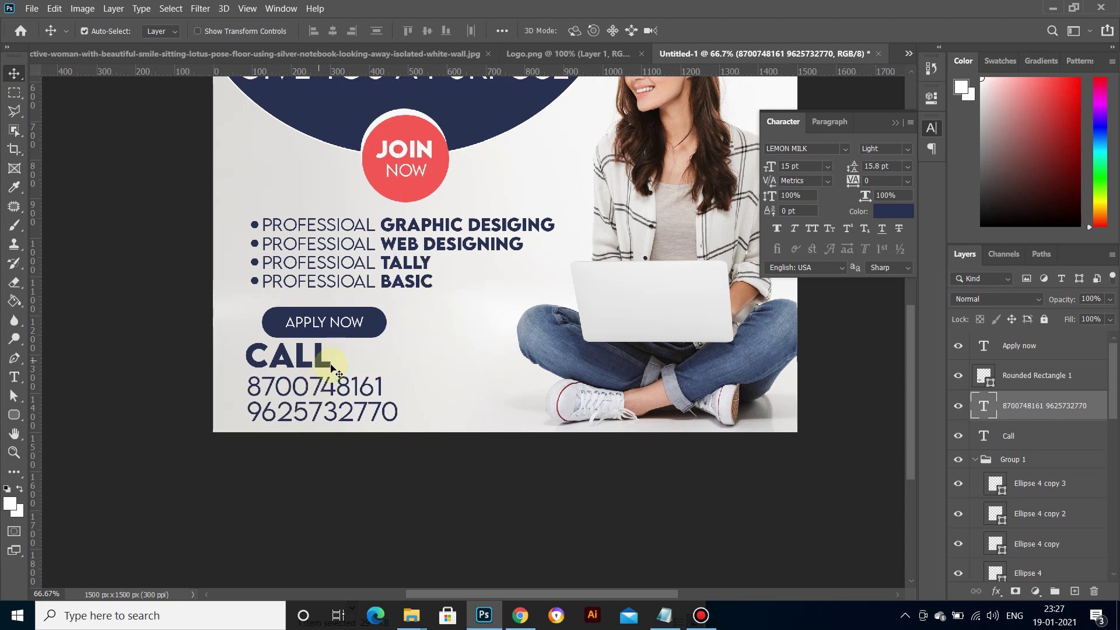
Step: Scale the CALL heading and phone numbers together down to about 87%
{"action": "left_click", "coordinate": [1010, 437], "text": "shift"}
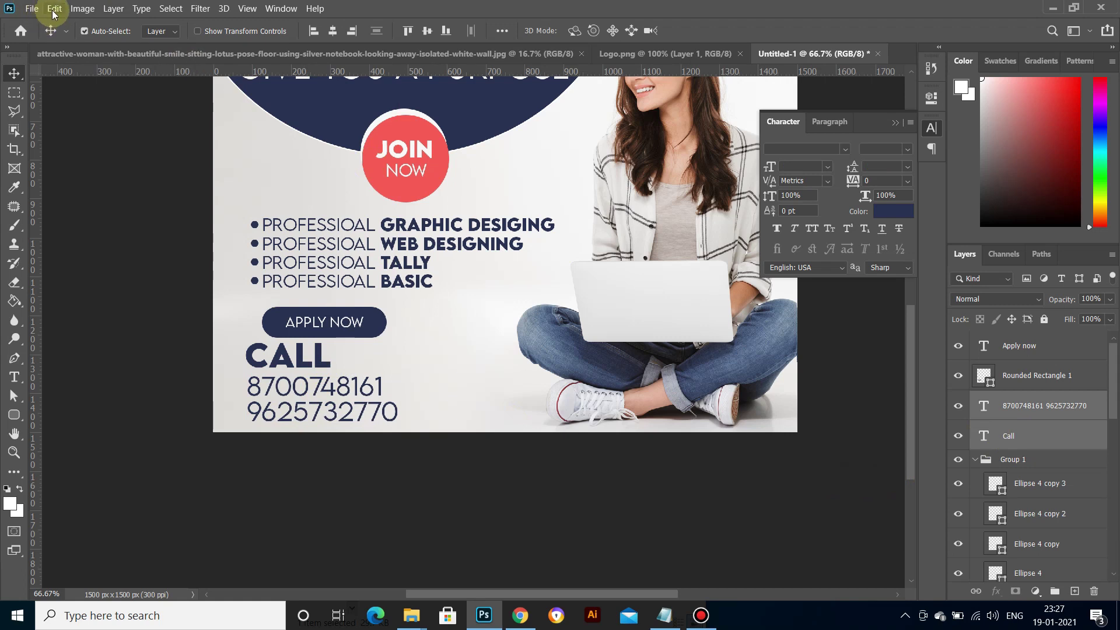
{"action": "left_click", "coordinate": [54, 9]}
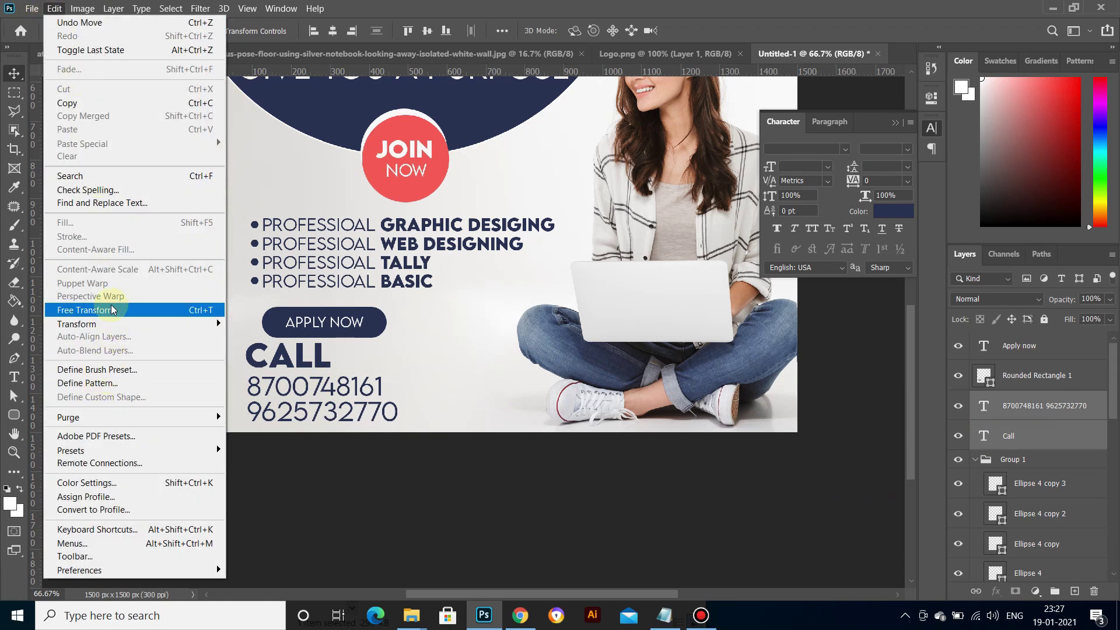
{"action": "left_click", "coordinate": [112, 310]}
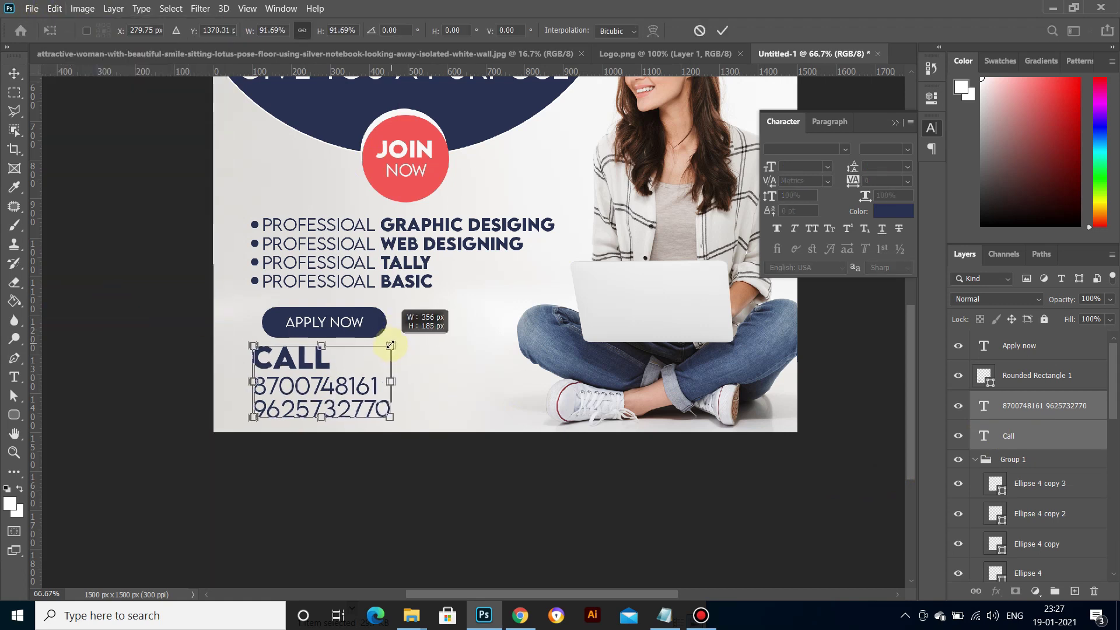
{"action": "left_click_drag", "start_coordinate": [397, 341], "coordinate": [357, 374]}
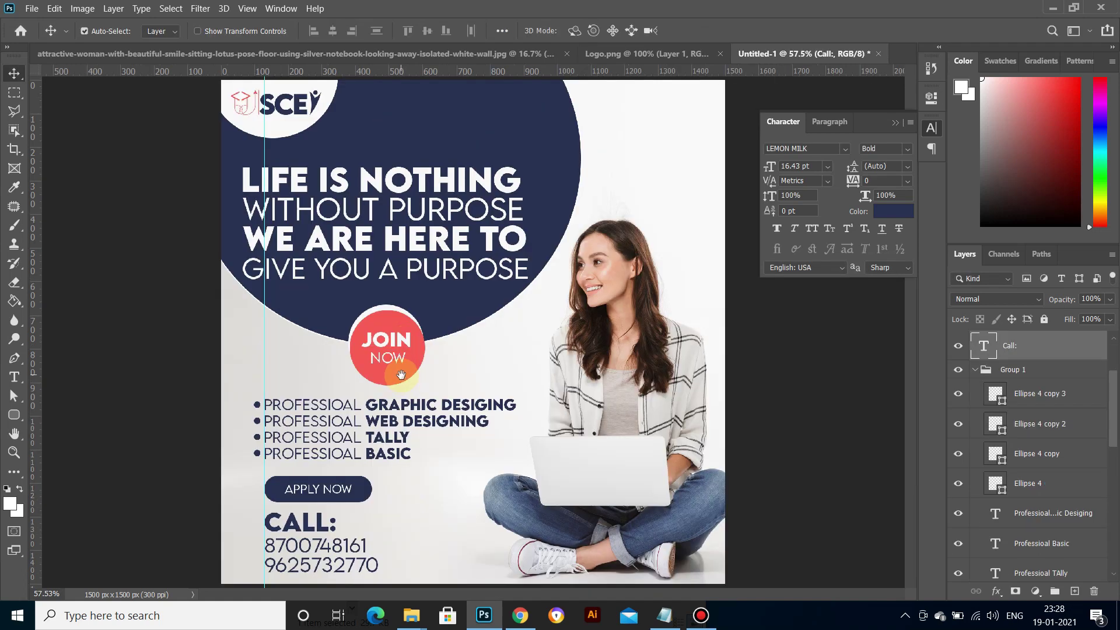
Step: Select the Curvature Pen Tool from the pen tool variants
{"action": "left_click", "coordinate": [14, 358]}
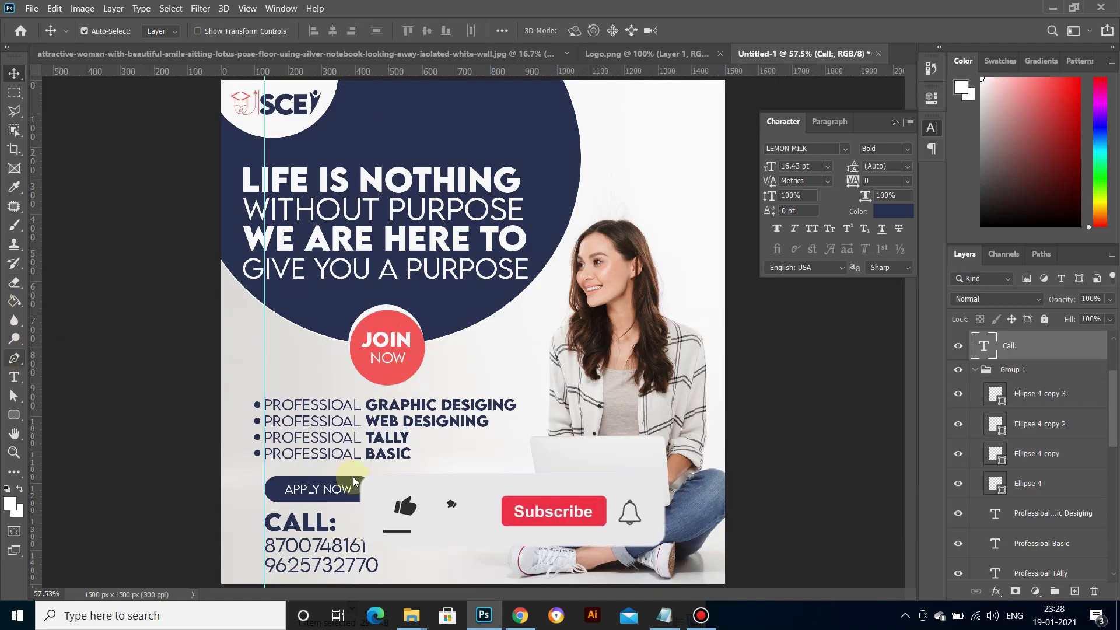
{"action": "right_click", "coordinate": [14, 357]}
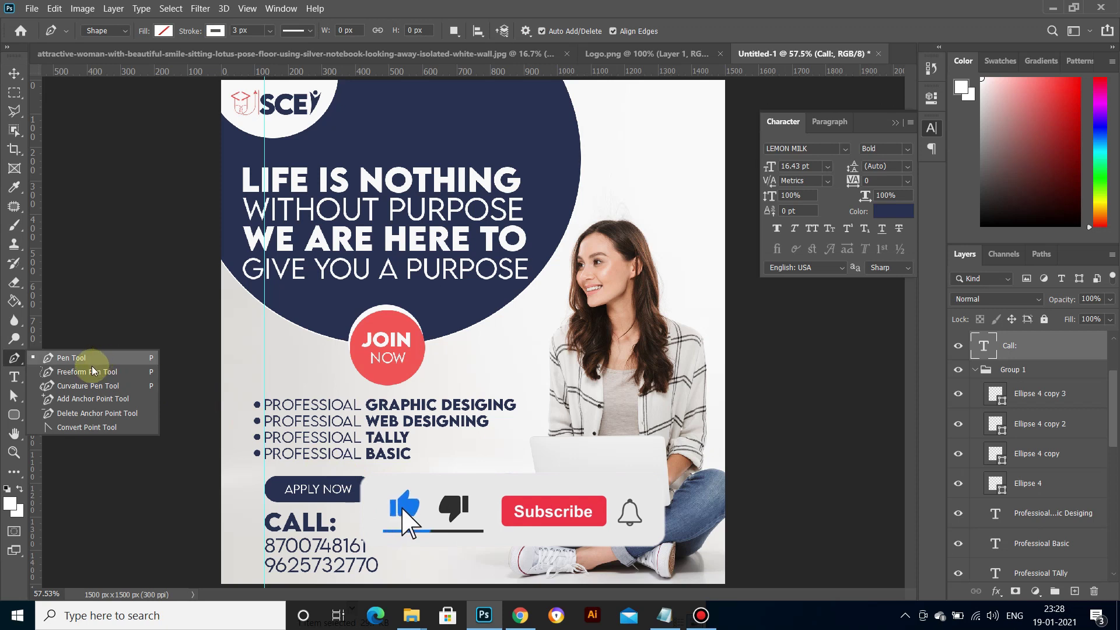
{"action": "left_click", "coordinate": [88, 386]}
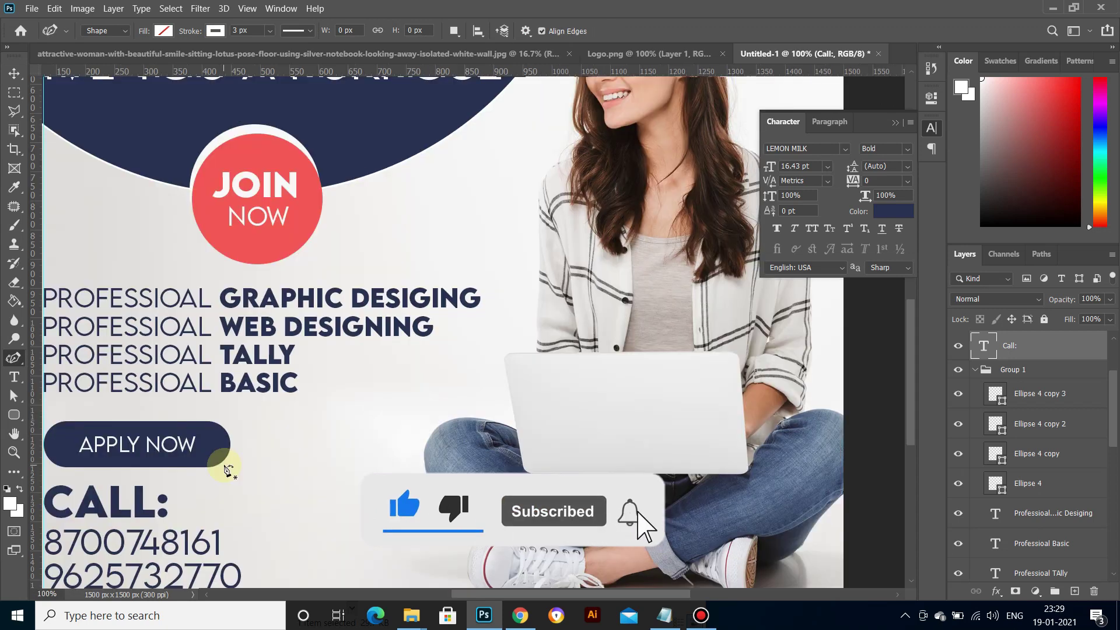
Step: Draw the looped curve up from APPLY NOW with a navy 3 px stroke
{"action": "key", "text": "ctrl+1"}
{"action": "left_click", "coordinate": [224, 465]}
{"action": "left_click", "coordinate": [290, 445]}
{"action": "left_click", "coordinate": [319, 387]}
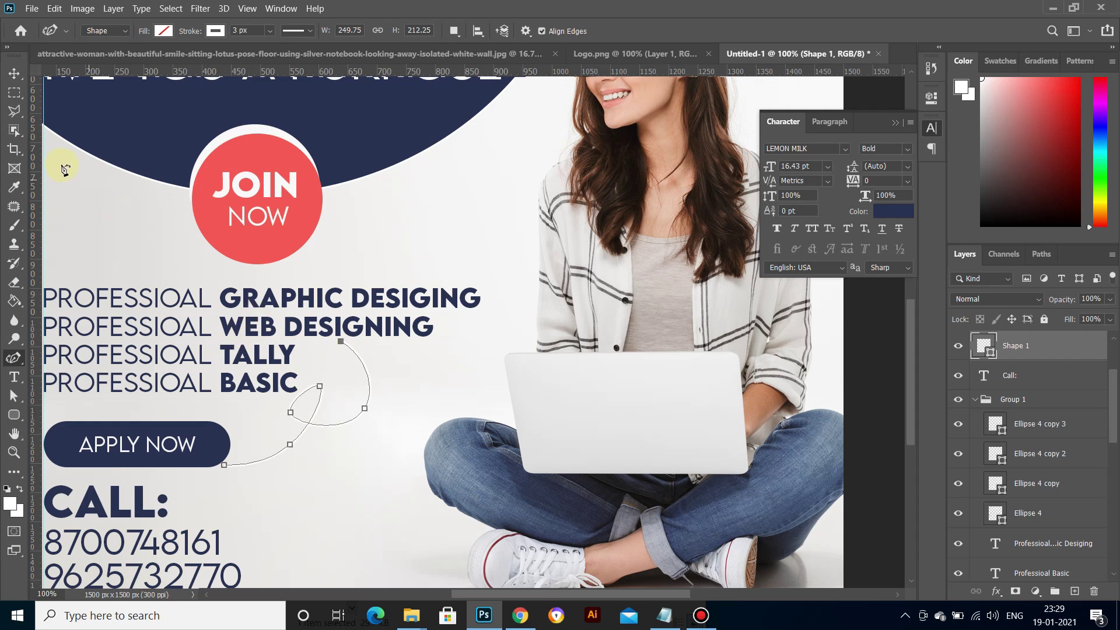
{"action": "left_click", "coordinate": [214, 32]}
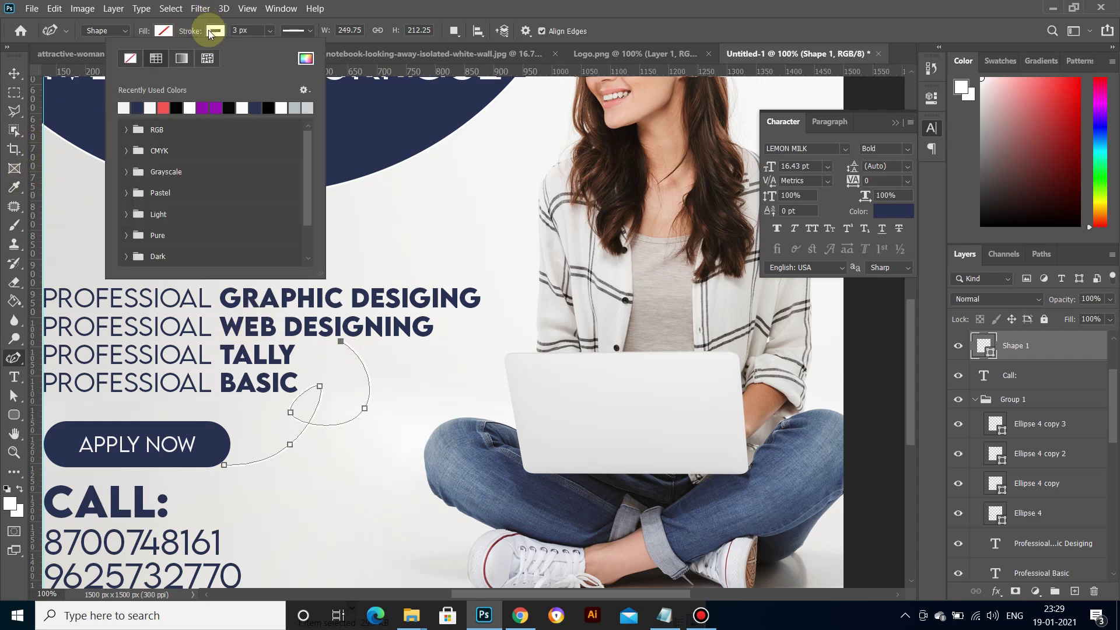
{"action": "left_click", "coordinate": [123, 108]}
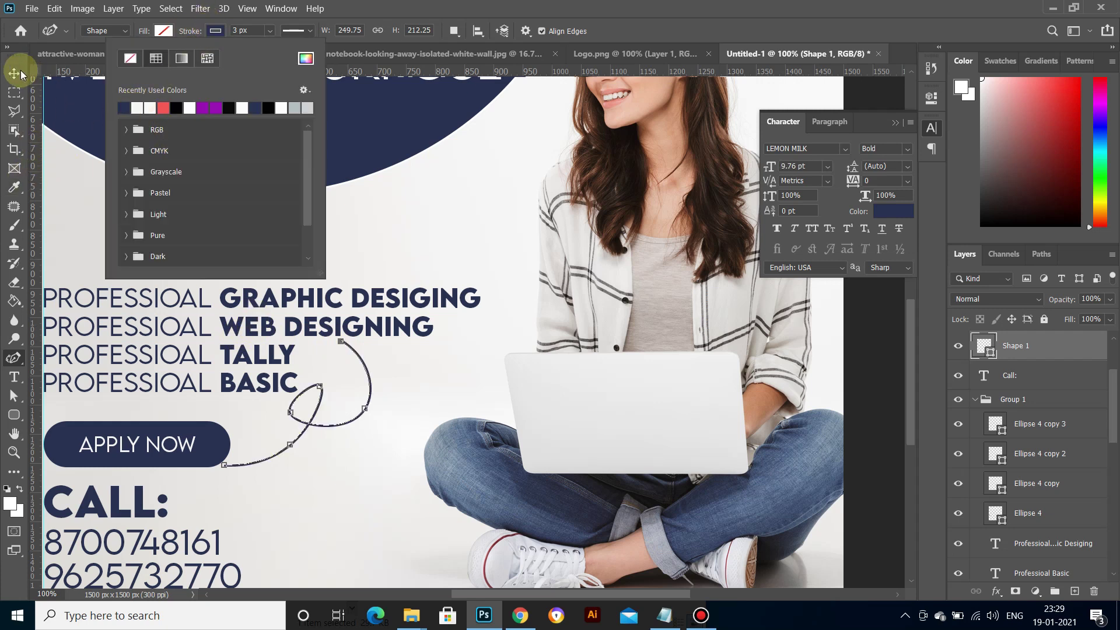
{"action": "key", "text": "Escape"}
{"action": "key", "text": "a"}
{"action": "key", "text": "ctrl+plus"}
Step: Add an arrowhead at the curve's top end with the standard Pen Tool
{"action": "right_click", "coordinate": [15, 358]}
{"action": "left_click", "coordinate": [64, 357]}
{"action": "left_click", "coordinate": [310, 304]}
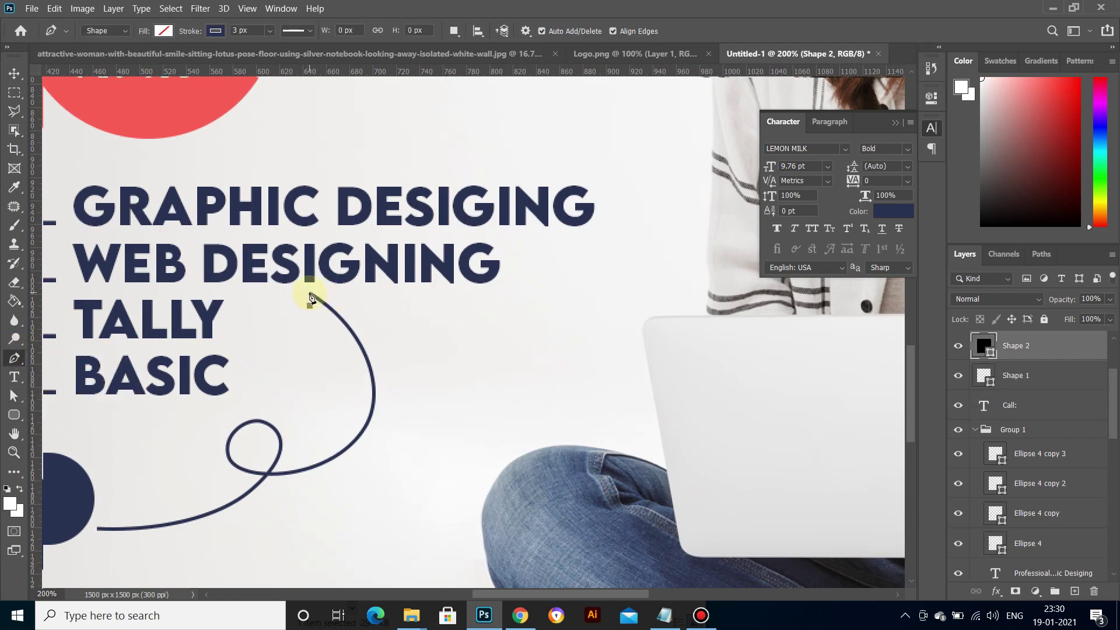
{"action": "key", "text": "ctrl+z"}
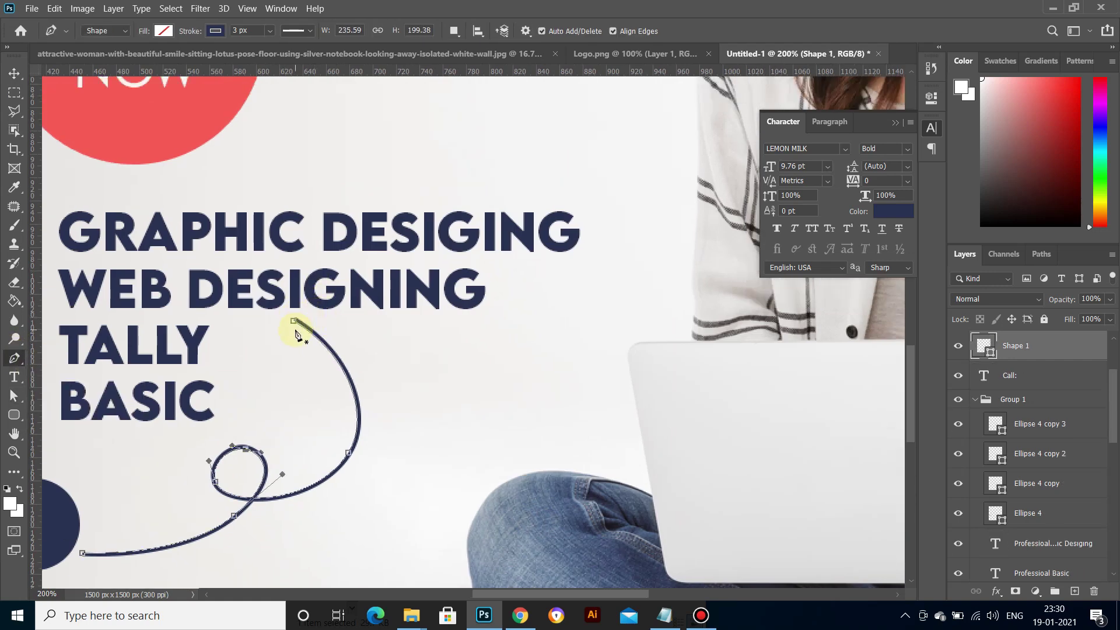
{"action": "left_click", "coordinate": [295, 334]}
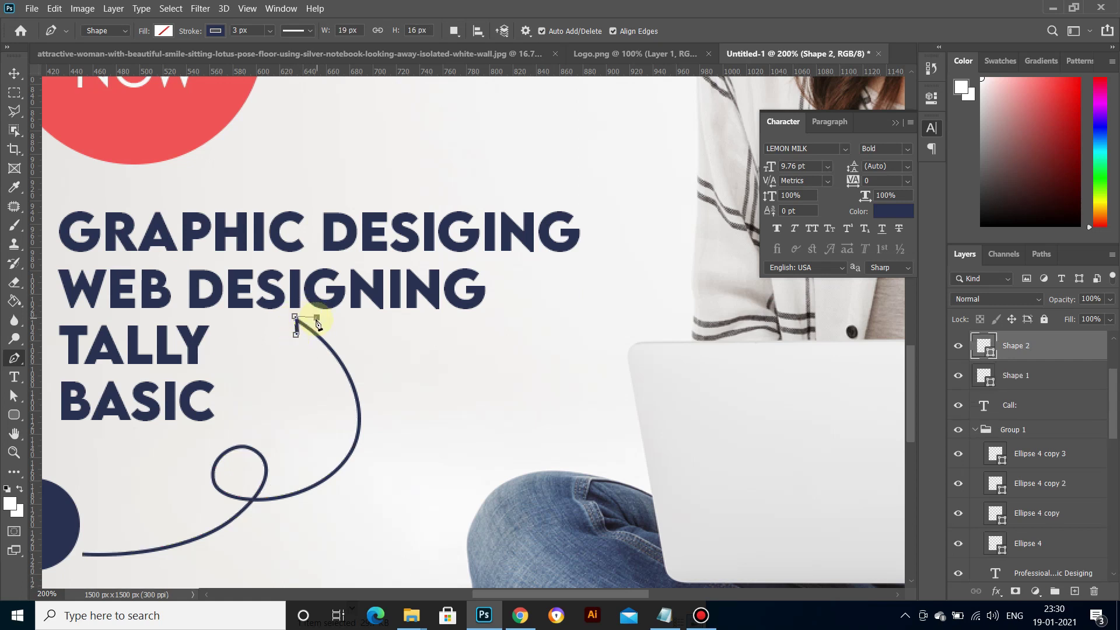
{"action": "left_click", "coordinate": [163, 30]}
{"action": "key", "text": "Escape"}
{"action": "key", "text": "v"}
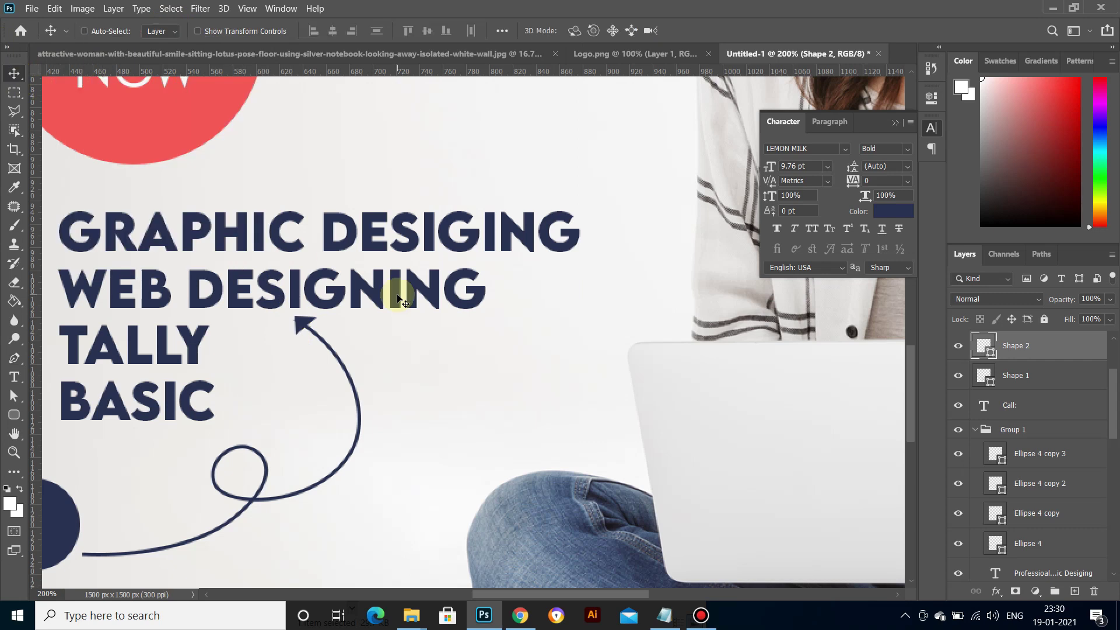
{"action": "key", "text": "ctrl+0"}
{"action": "key", "text": "ctrl"}
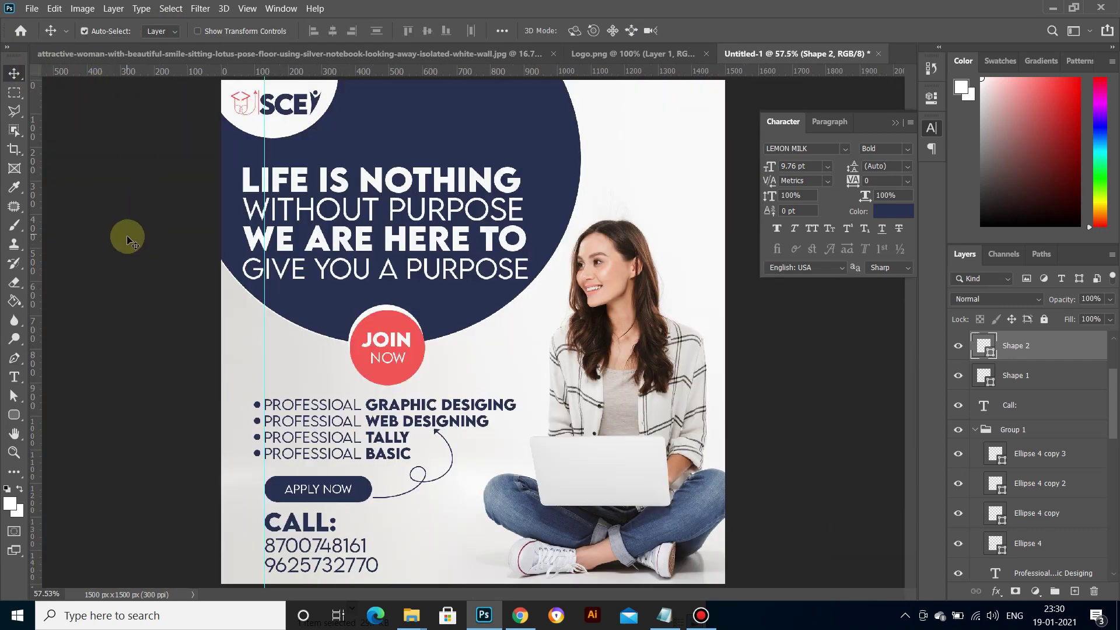
Step: Lift the curly arrow's tail anchor slightly upward
{"action": "scroll", "coordinate": [463, 413], "scroll_direction": "up", "scroll_amount": 2}
{"action": "scroll", "coordinate": [313, 387], "scroll_direction": "up", "scroll_amount": 1}
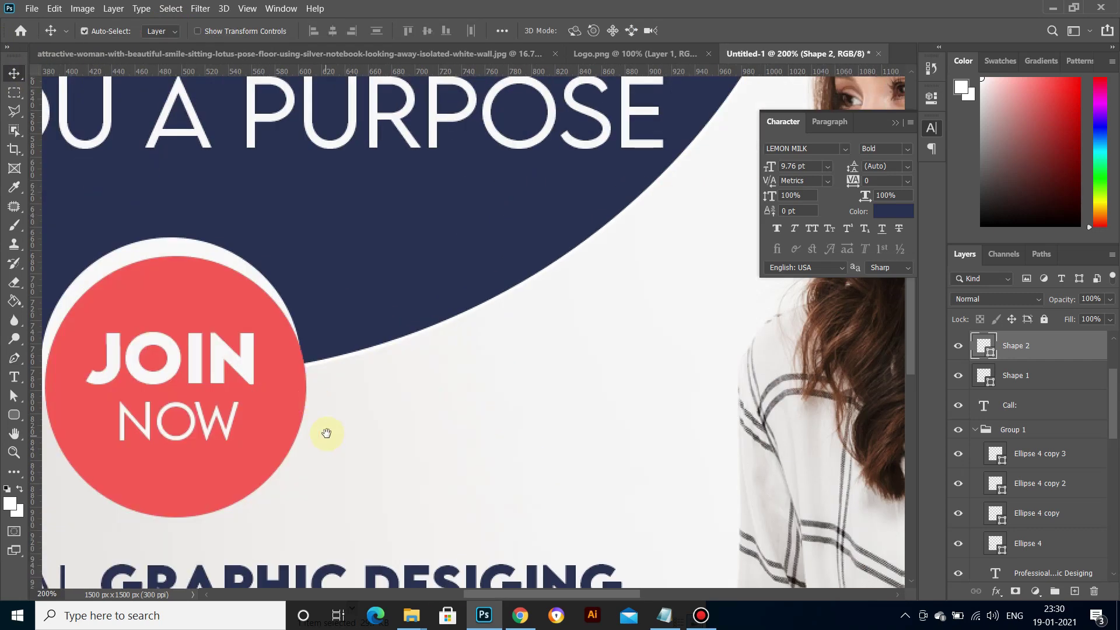
{"action": "scroll", "coordinate": [325, 438], "scroll_direction": "up", "scroll_amount": 2}
{"action": "left_click_drag", "start_coordinate": [409, 328], "coordinate": [439, 288]}
{"action": "key", "text": "a"}
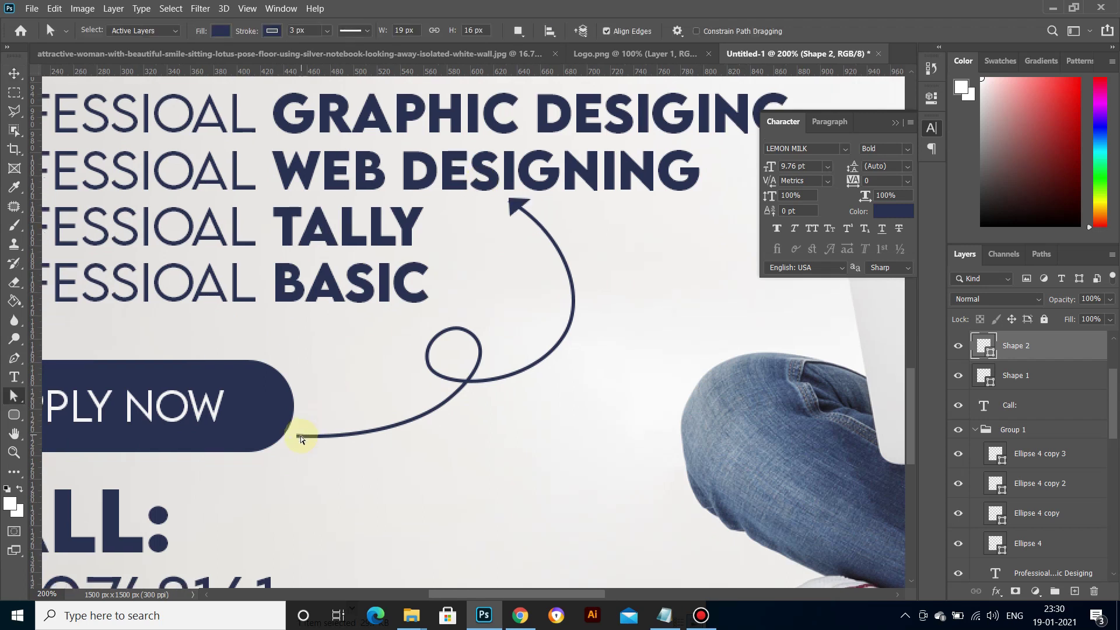
{"action": "key", "text": "v"}
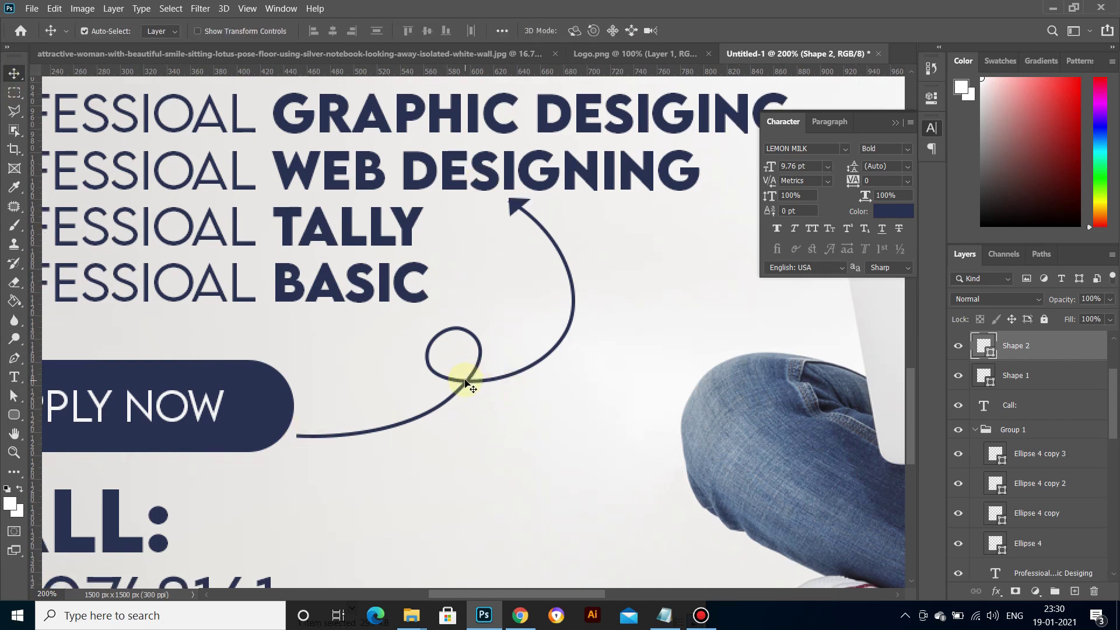
{"action": "left_click", "coordinate": [467, 385]}
{"action": "left_click", "coordinate": [14, 397]}
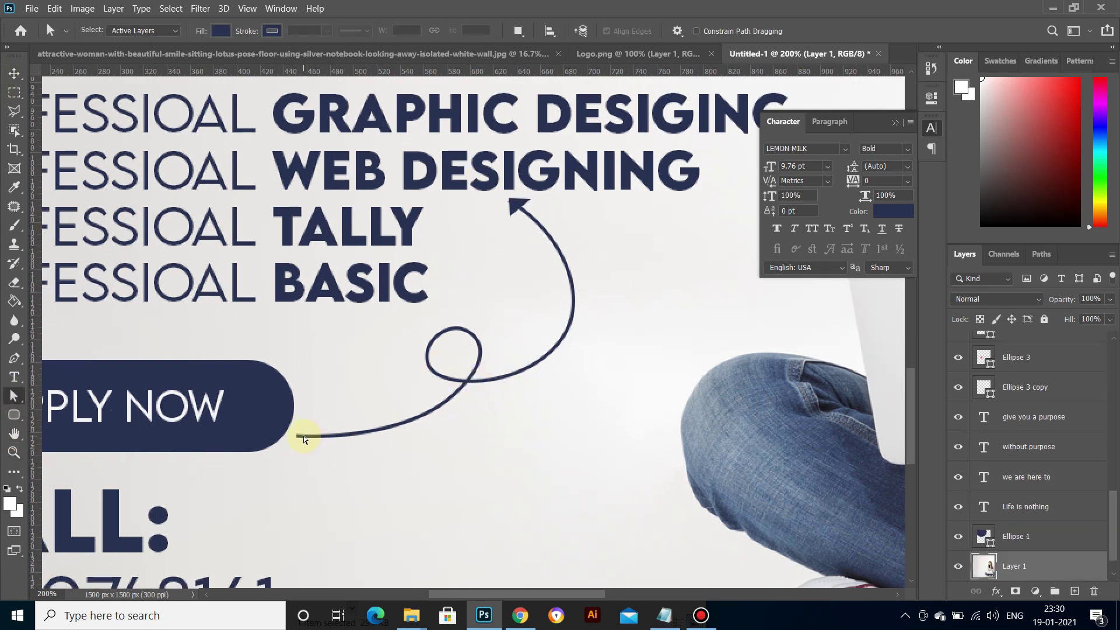
{"action": "key", "text": "v"}
{"action": "left_click", "coordinate": [468, 383]}
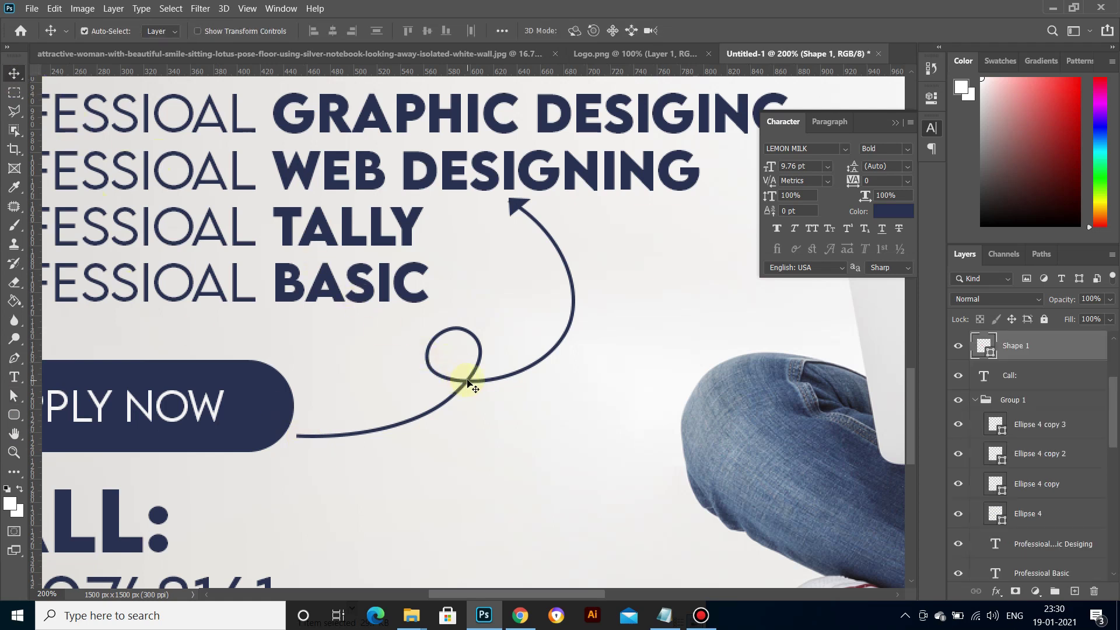
{"action": "left_click", "coordinate": [14, 396]}
{"action": "mouse_move", "coordinate": [297, 437]}
{"action": "left_mouse_down"}
{"action": "mouse_move", "coordinate": [296, 421]}
{"action": "mouse_move", "coordinate": [345, 443]}
{"action": "mouse_move", "coordinate": [361, 523]}
{"action": "left_mouse_up"}
{"action": "left_click", "coordinate": [347, 424]}
Step: Give the curly arrow a dashed stroke, then zoom out to view the whole poster at 50%
{"action": "left_click", "coordinate": [18, 76]}
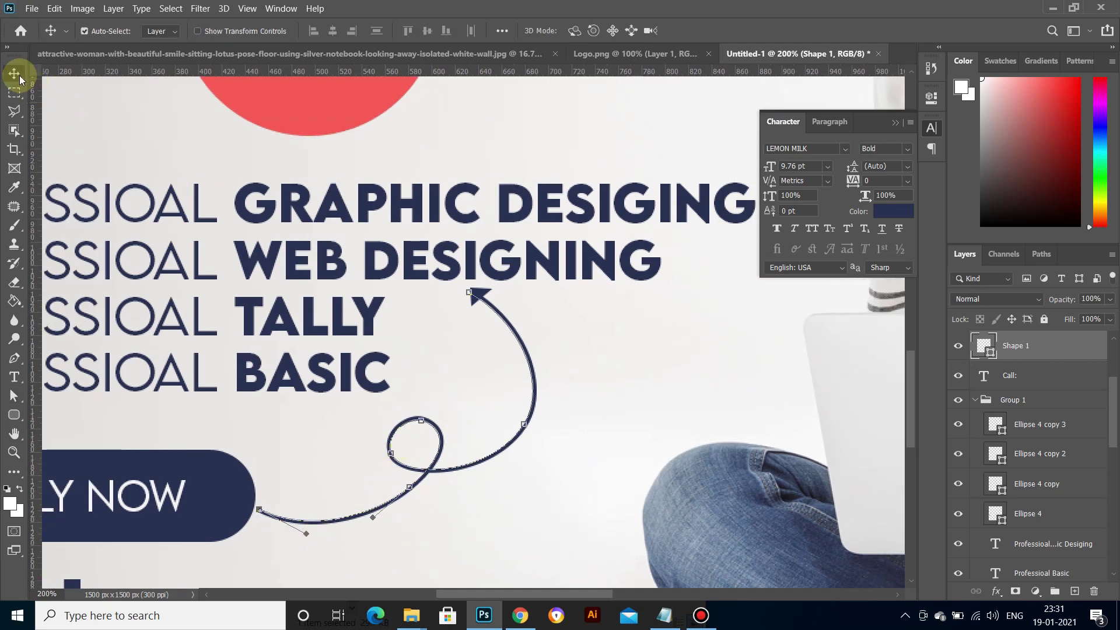
{"action": "left_click", "coordinate": [511, 307]}
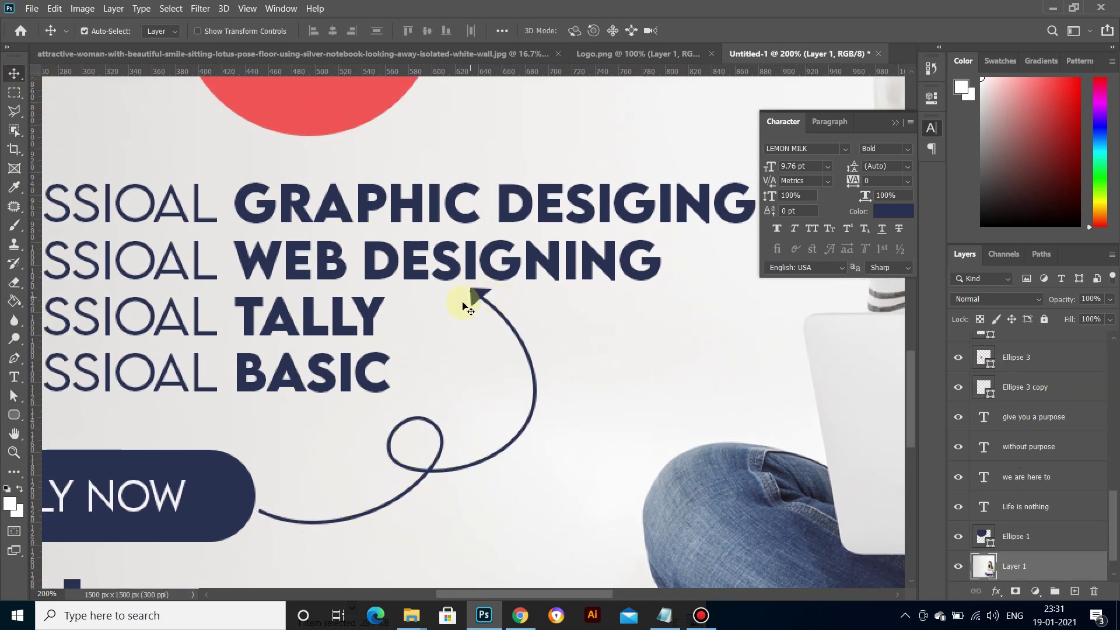
{"action": "left_click", "coordinate": [439, 432]}
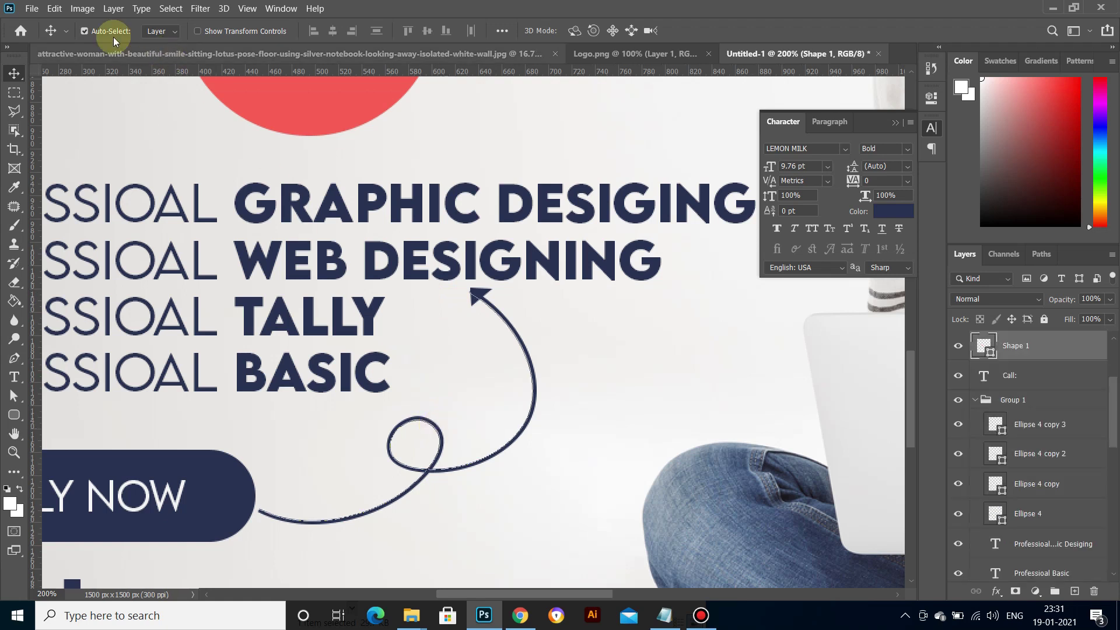
{"action": "left_click", "coordinate": [14, 415]}
{"action": "left_click", "coordinate": [215, 30]}
{"action": "left_click", "coordinate": [297, 30]}
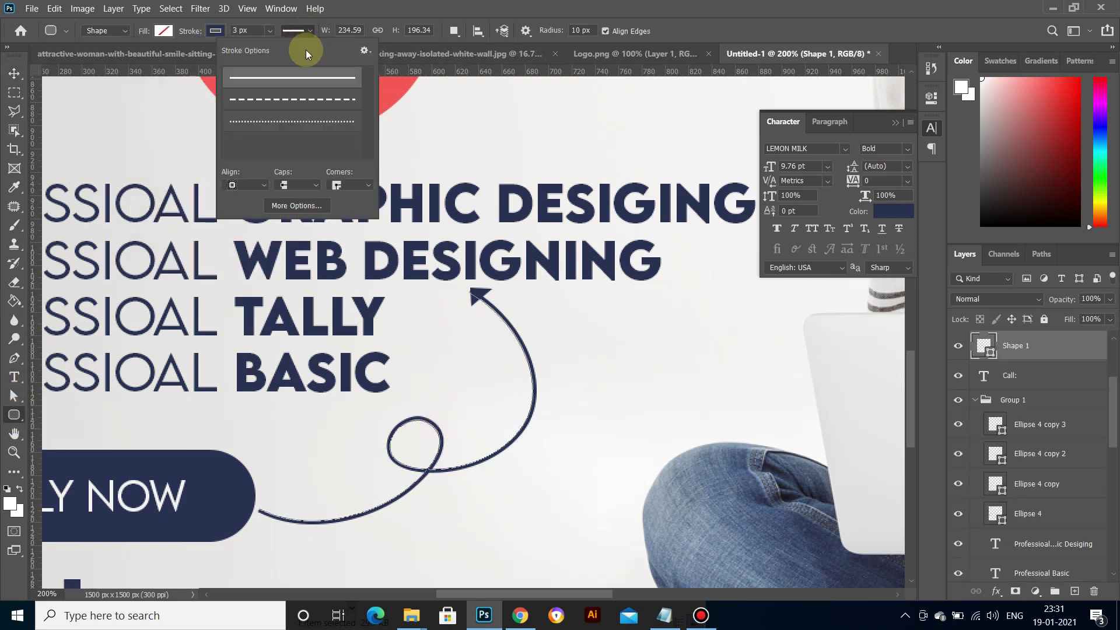
{"action": "left_click", "coordinate": [291, 99]}
{"action": "left_click", "coordinate": [13, 75]}
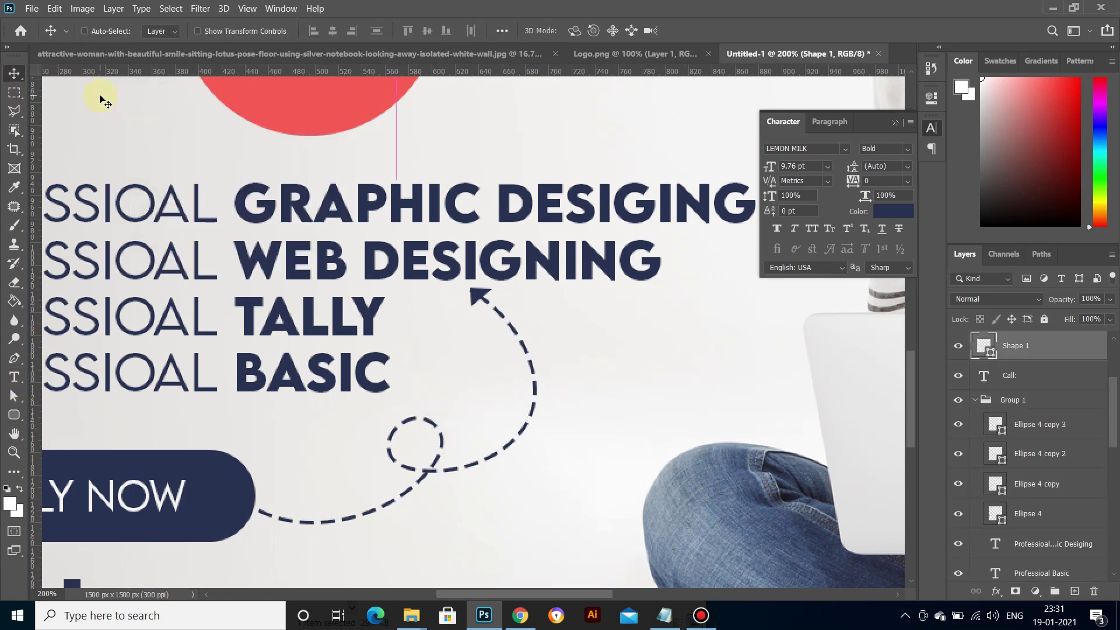
{"action": "key", "text": "ctrl+0"}
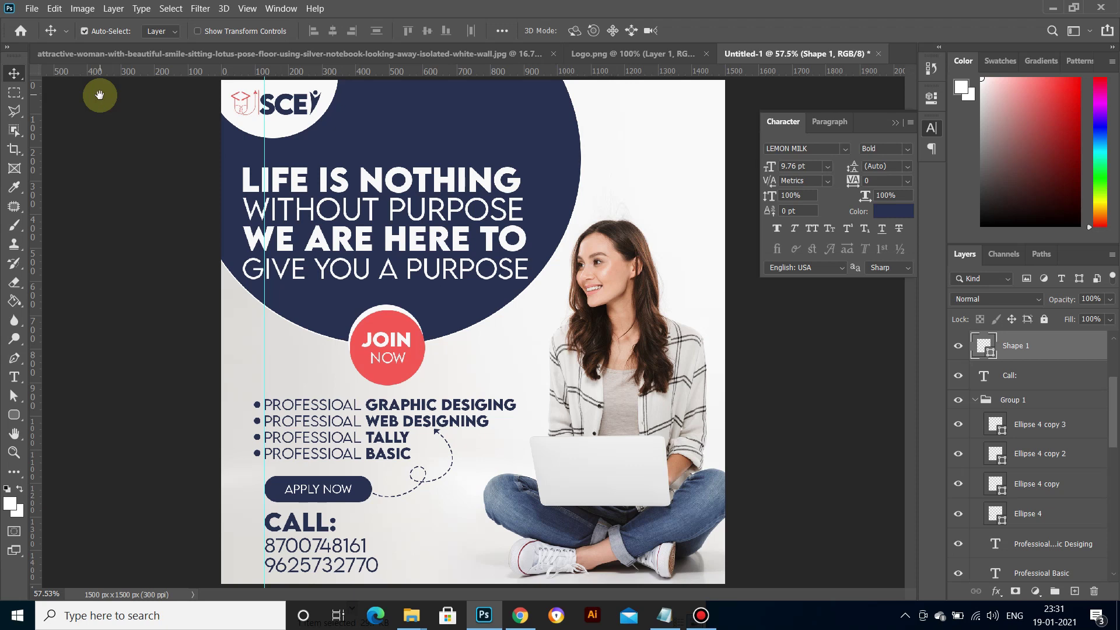
{"action": "key", "text": "ctrl+minus"}
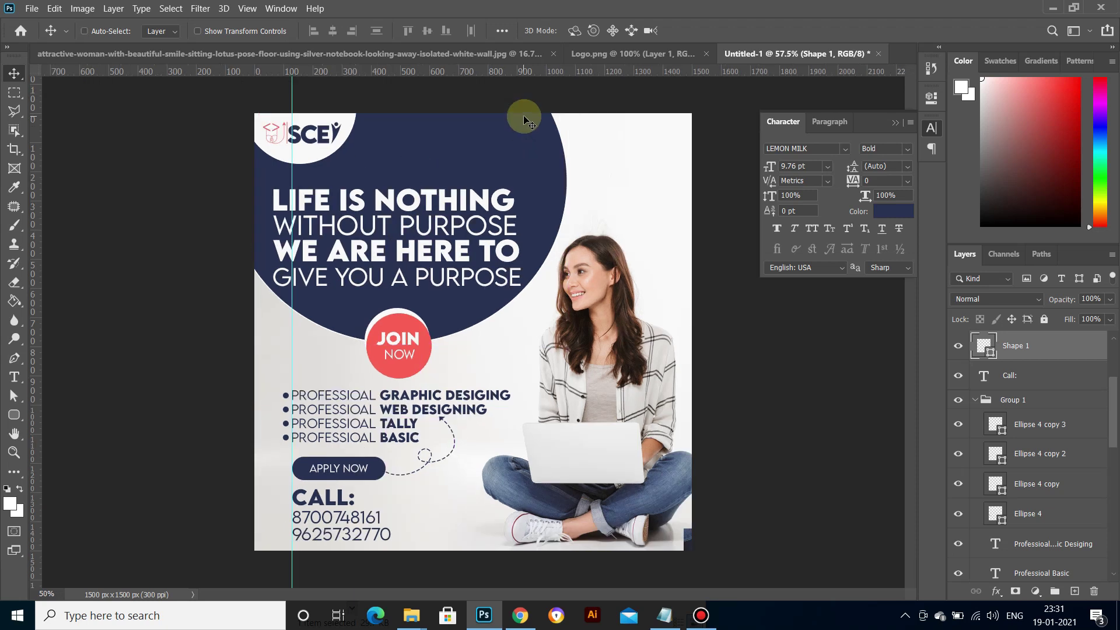
Step: Duplicate the large navy circle and shrink the copy with Free Transform
{"action": "left_click", "coordinate": [490, 154]}
{"action": "left_click_drag", "start_coordinate": [490, 154], "coordinate": [682, 197]}
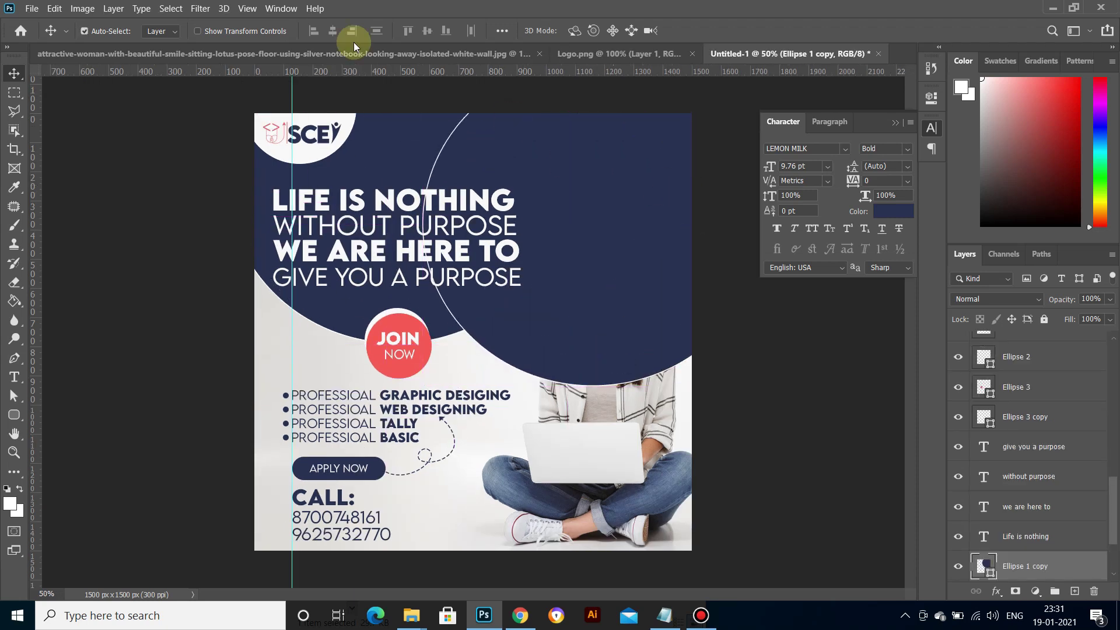
{"action": "key", "text": "ctrl+z"}
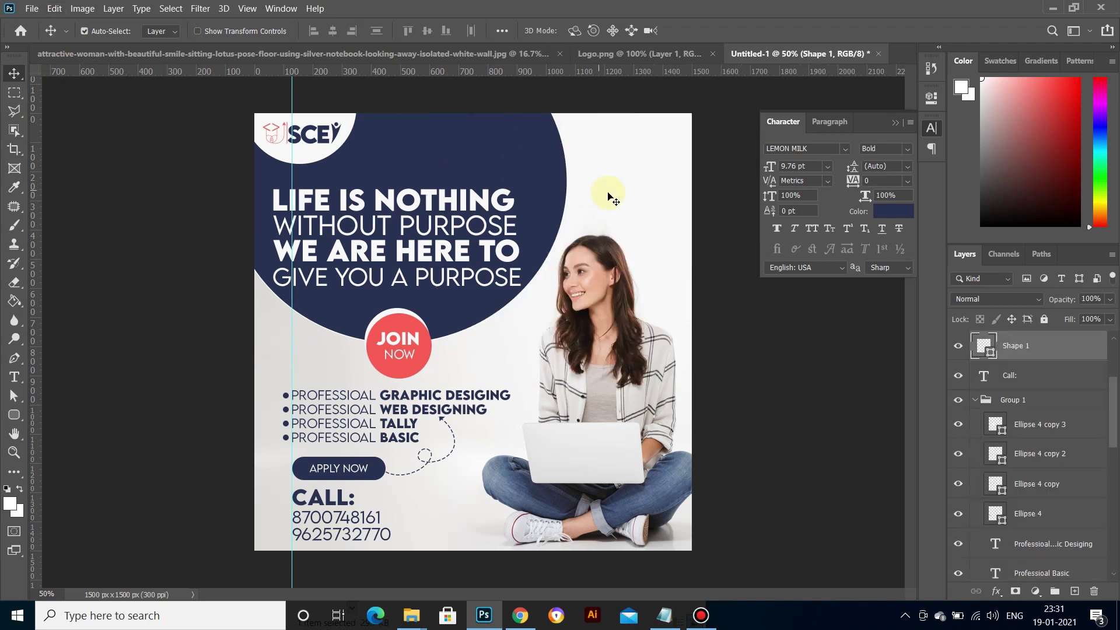
{"action": "left_click_drag", "start_coordinate": [1088, 569], "coordinate": [1075, 591]}
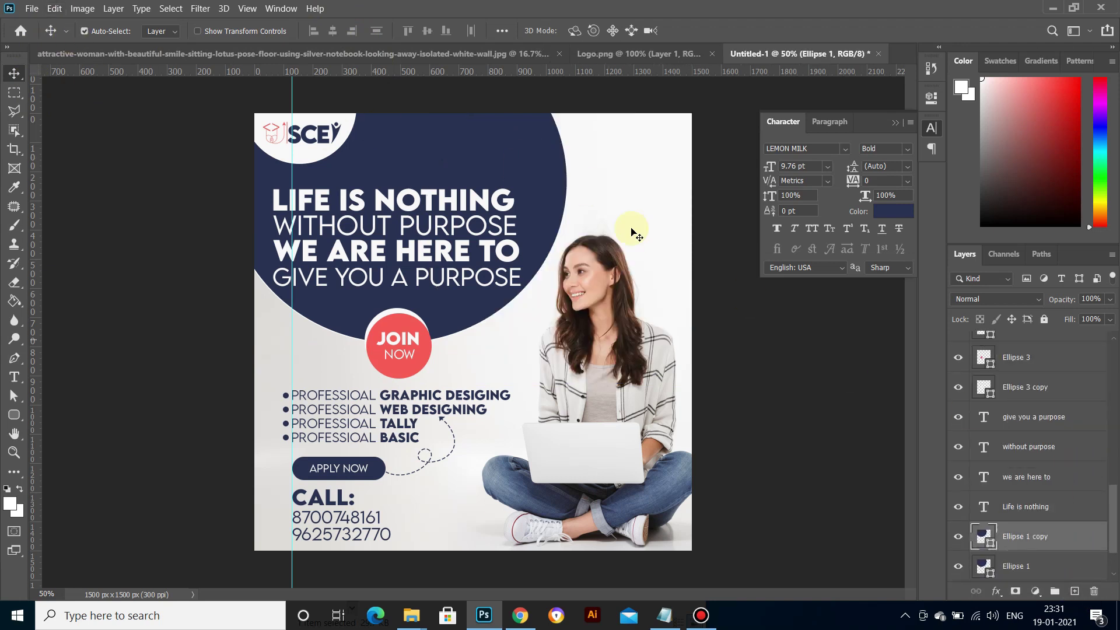
{"action": "left_click", "coordinate": [52, 8]}
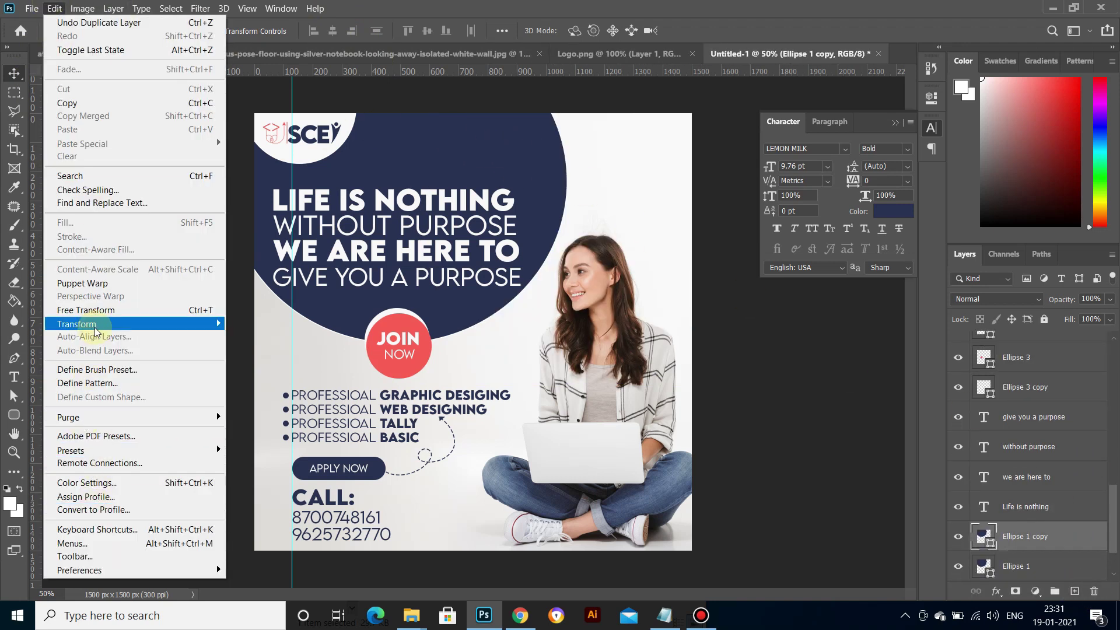
{"action": "left_click", "coordinate": [86, 310]}
{"action": "left_click_drag", "start_coordinate": [227, 338], "coordinate": [369, 195]}
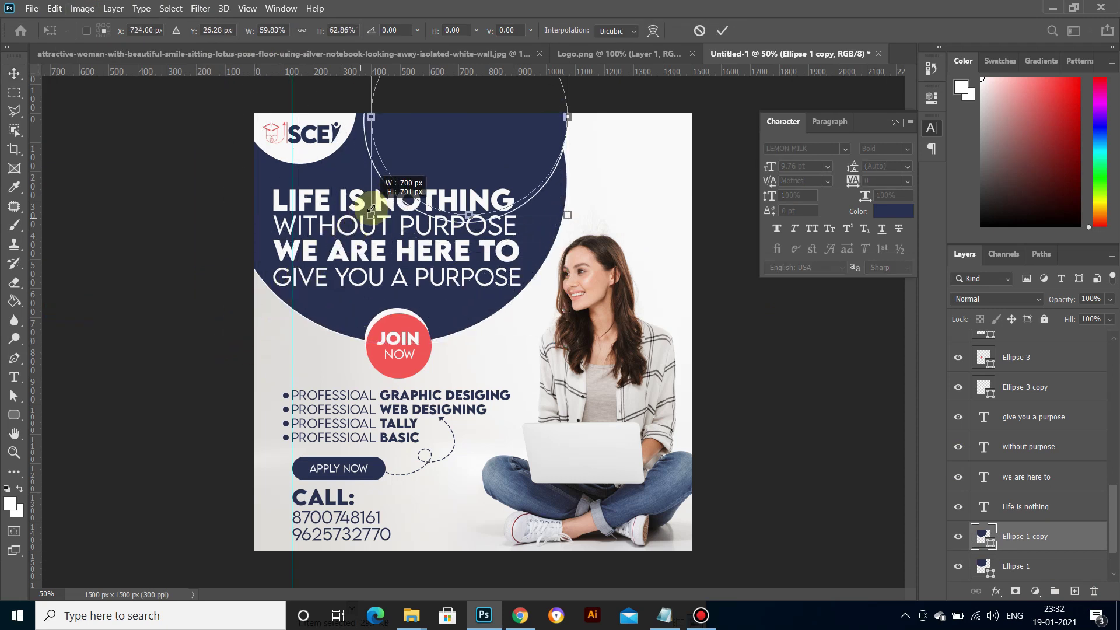
{"action": "key", "text": "alt+shift"}
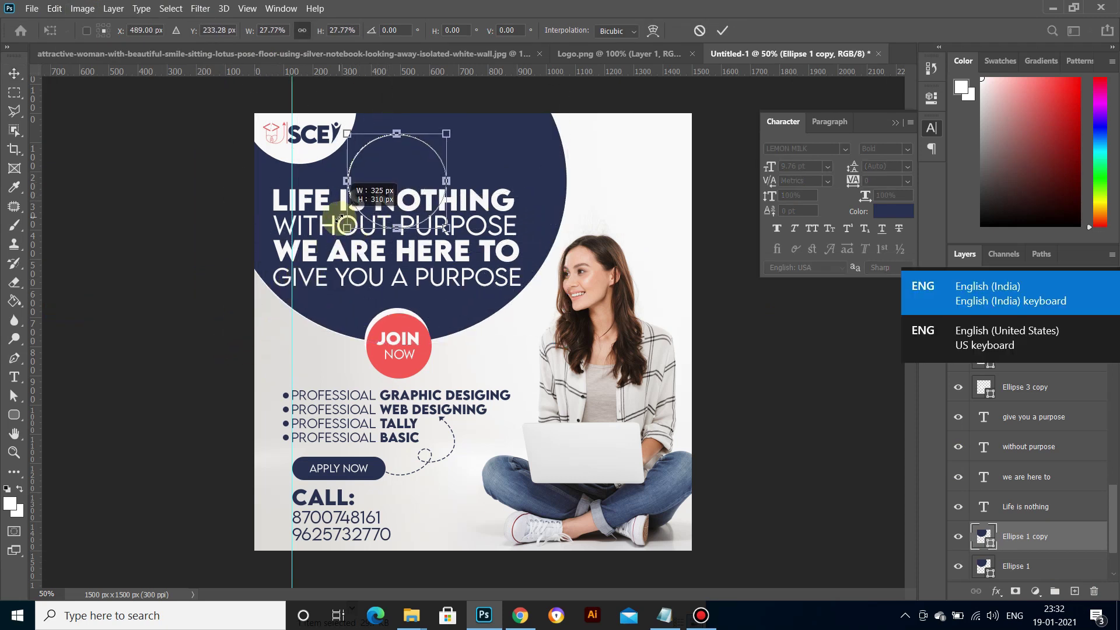
{"action": "left_click_drag", "start_coordinate": [369, 195], "coordinate": [383, 193]}
Step: Scale the circle copy to about a third and place it in the bottom-right corner
{"action": "left_click_drag", "start_coordinate": [485, 155], "coordinate": [653, 155]}
{"action": "left_click_drag", "start_coordinate": [551, 194], "coordinate": [577, 187]}
{"action": "mouse_move", "coordinate": [632, 160]}
{"action": "left_mouse_down"}
{"action": "mouse_move", "coordinate": [674, 157]}
{"action": "mouse_move", "coordinate": [684, 561]}
{"action": "left_mouse_up"}
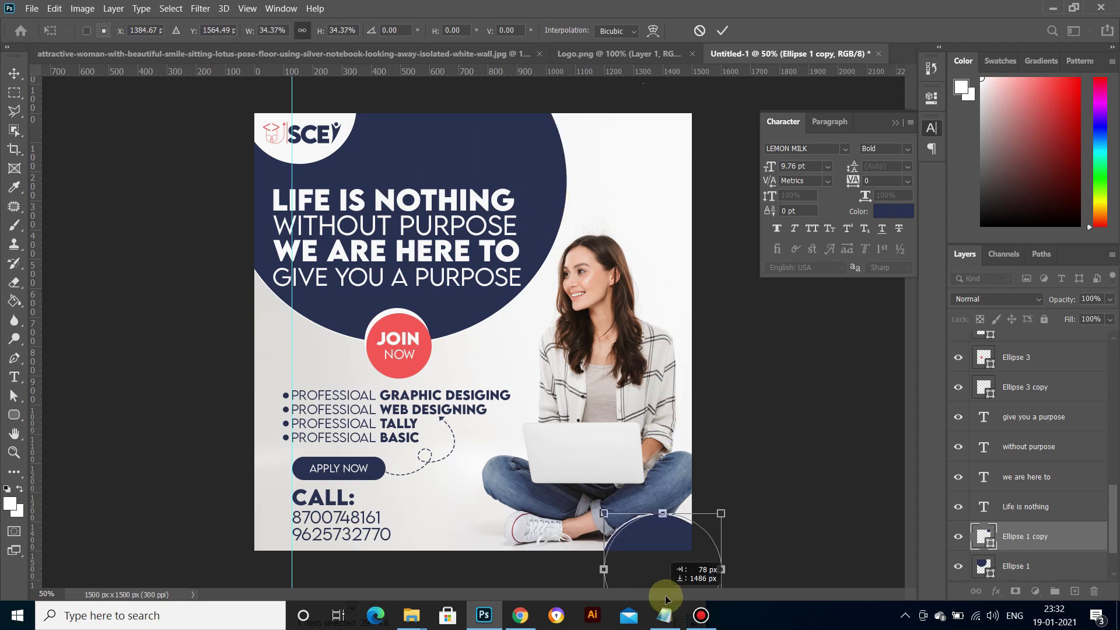
{"action": "left_click_drag", "start_coordinate": [684, 562], "coordinate": [691, 548]}
{"action": "key", "text": "Return"}
Step: Check the circle copy's colour, nudge it into the corner, and deselect the layers
{"action": "left_click", "coordinate": [14, 415]}
{"action": "left_click", "coordinate": [216, 31]}
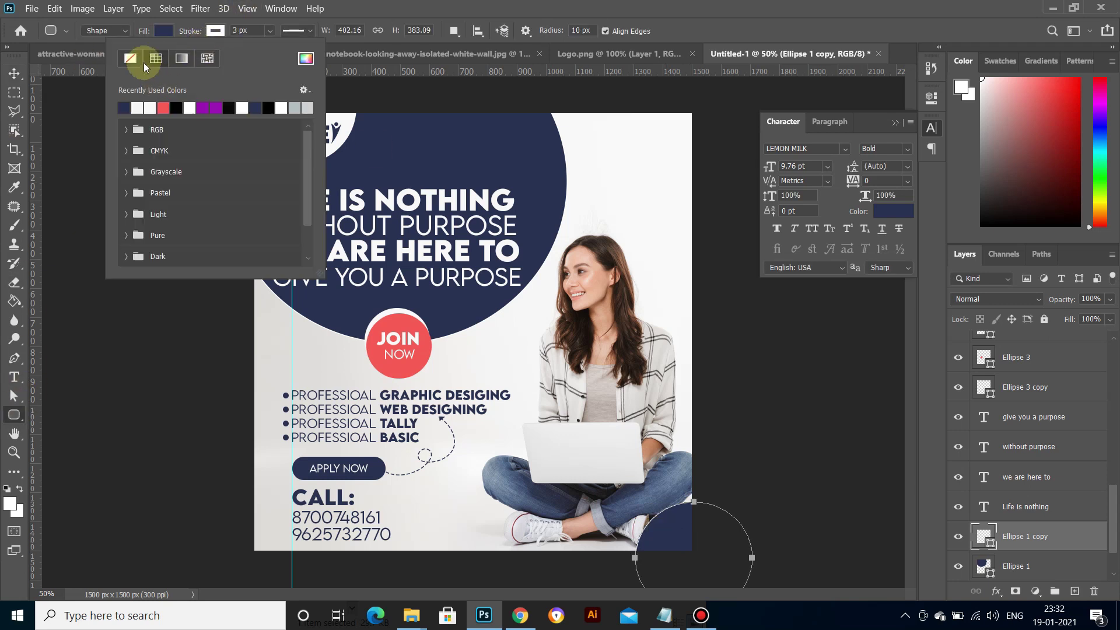
{"action": "left_click", "coordinate": [27, 69]}
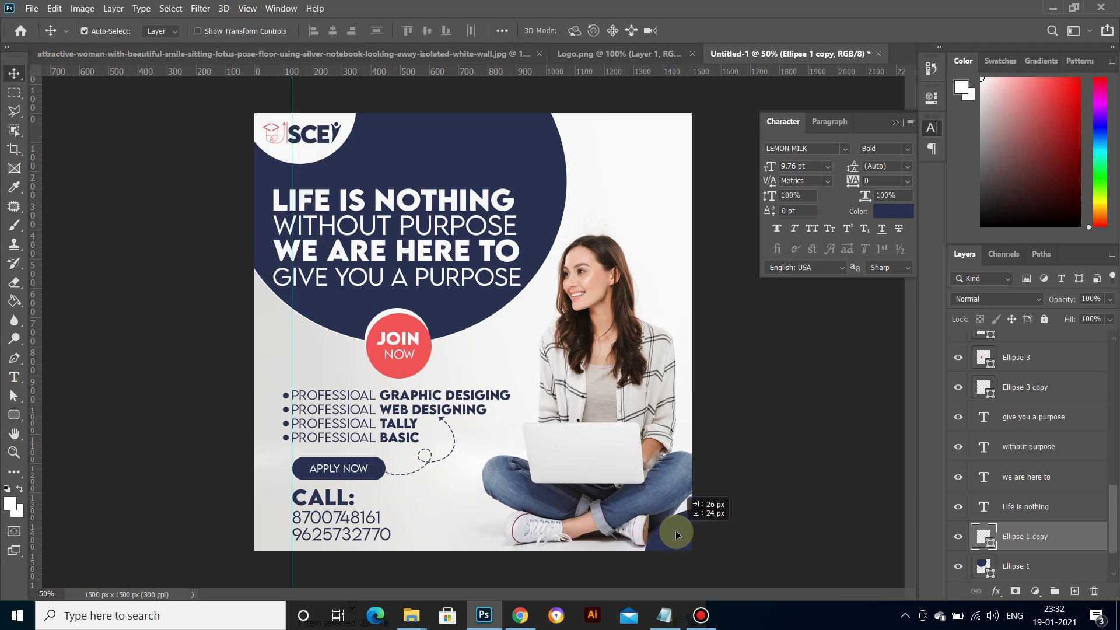
{"action": "left_click_drag", "start_coordinate": [675, 530], "coordinate": [678, 532]}
{"action": "left_click", "coordinate": [732, 473]}
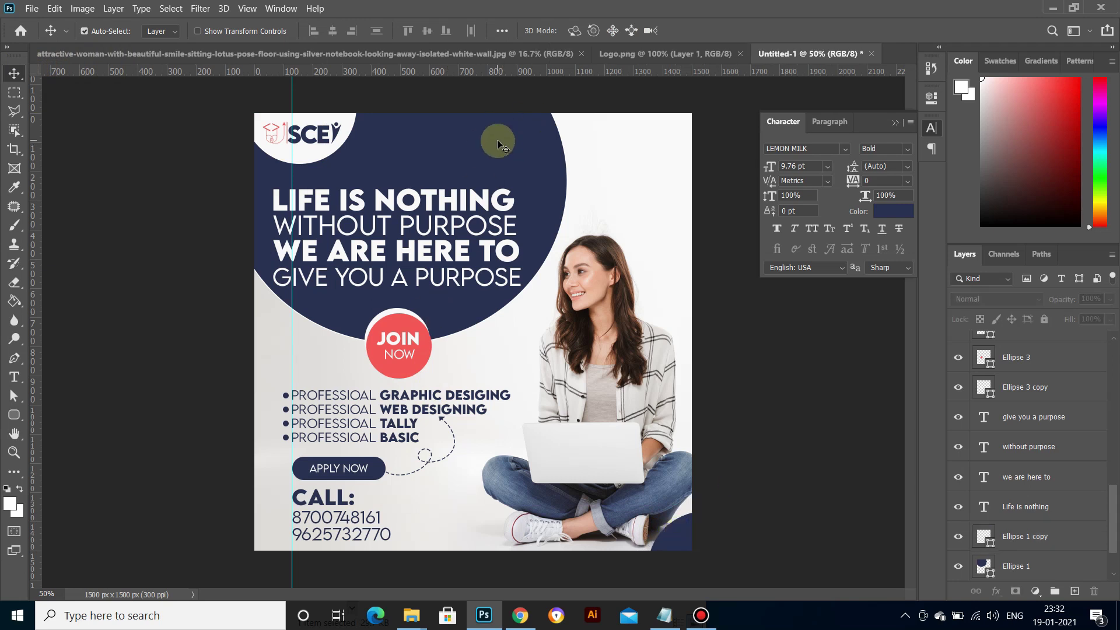
{"action": "left_click", "coordinate": [40, 7]}
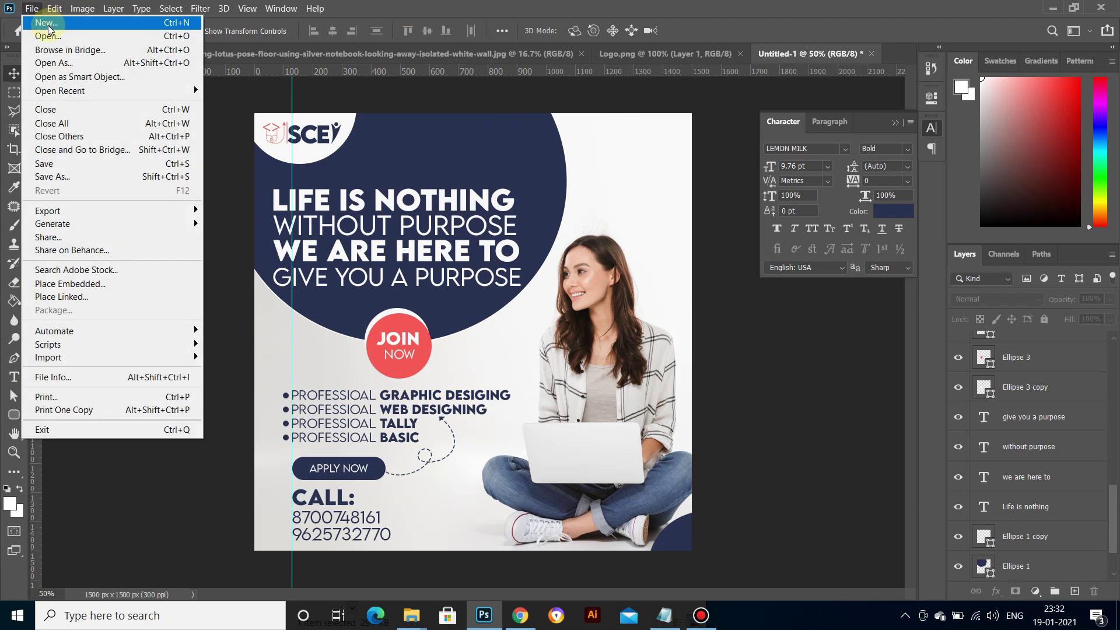
Step: In a new square document, draw a 16 px navy dot with no stroke
{"action": "left_click", "coordinate": [919, 213]}
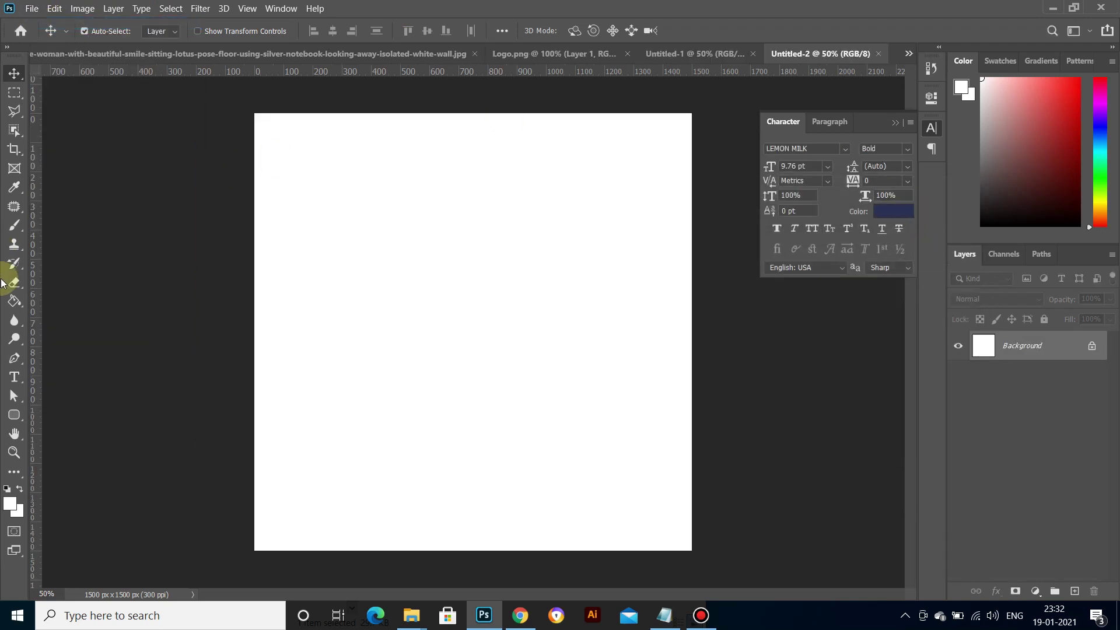
{"action": "mouse_move", "coordinate": [14, 415]}
{"action": "left_mouse_down"}
{"action": "mouse_move", "coordinate": [93, 420]}
{"action": "mouse_move", "coordinate": [76, 442]}
{"action": "left_mouse_up"}
{"action": "left_click", "coordinate": [287, 201]}
{"action": "left_click_drag", "start_coordinate": [288, 206], "coordinate": [292, 210]}
{"action": "left_click", "coordinate": [163, 31]}
{"action": "left_click", "coordinate": [73, 108]}
{"action": "left_click", "coordinate": [216, 30]}
{"action": "left_click", "coordinate": [132, 57]}
Step: Make a row of eight dots, align tops, distribute evenly, and merge into one shape
{"action": "left_click", "coordinate": [15, 73]}
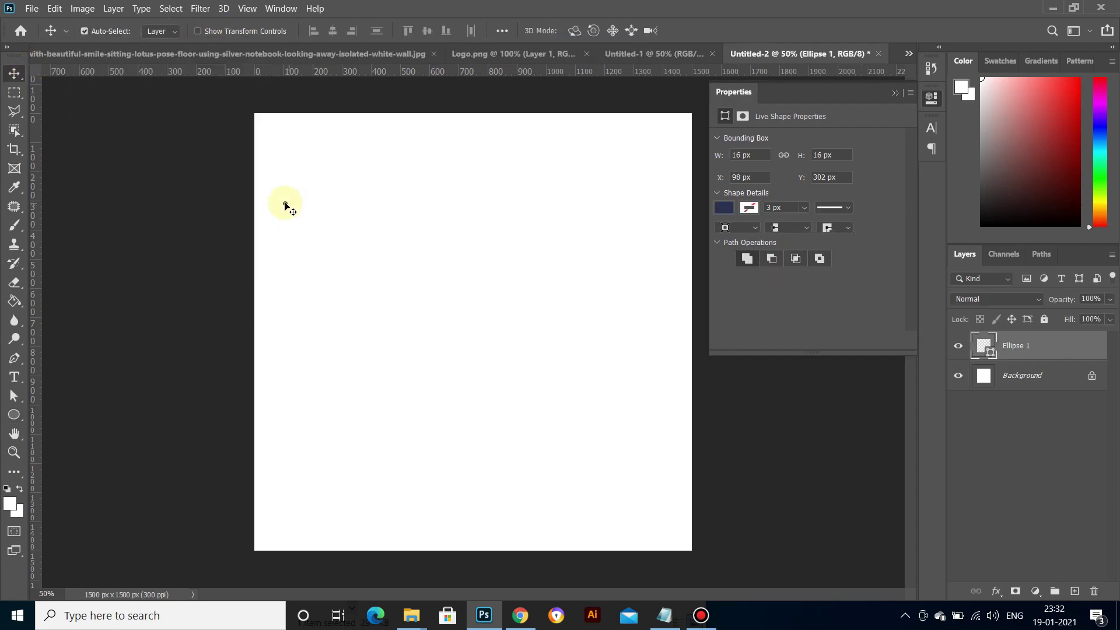
{"action": "left_click_drag", "start_coordinate": [286, 204], "coordinate": [398, 211]}
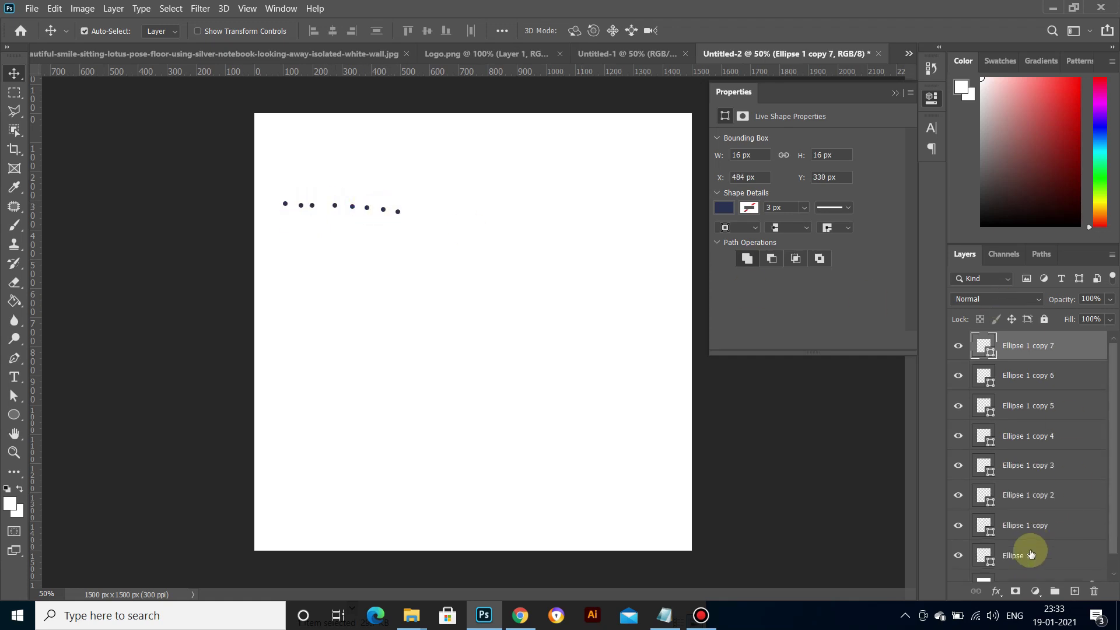
{"action": "left_click", "coordinate": [1027, 553], "text": "shift"}
{"action": "left_click", "coordinate": [407, 31]}
{"action": "left_click", "coordinate": [471, 30]}
{"action": "left_click", "coordinate": [113, 8]}
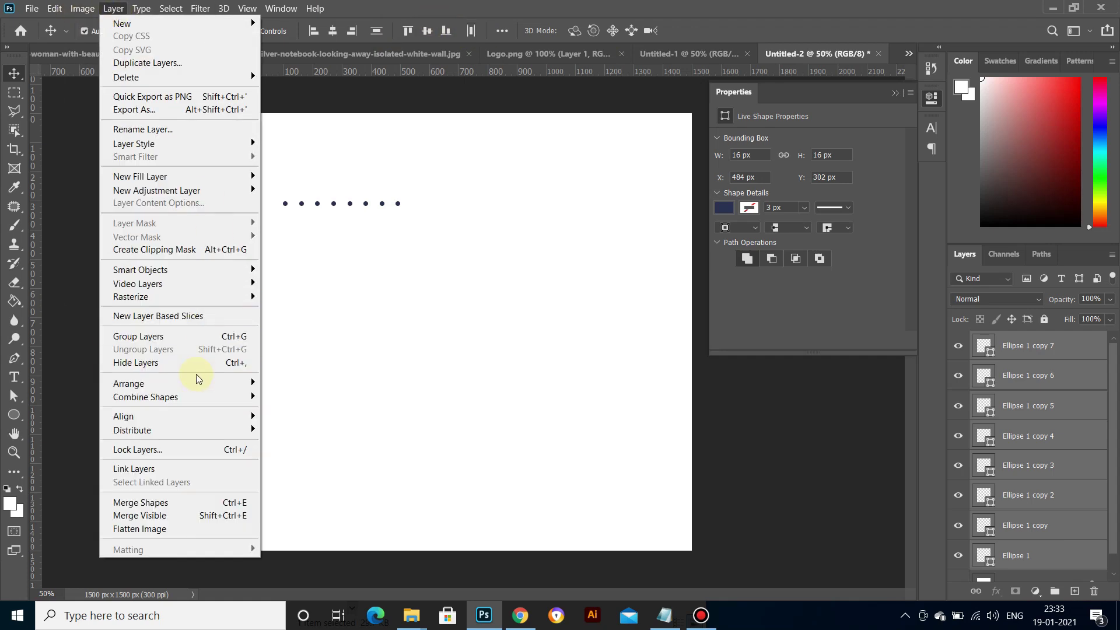
{"action": "left_click", "coordinate": [200, 500]}
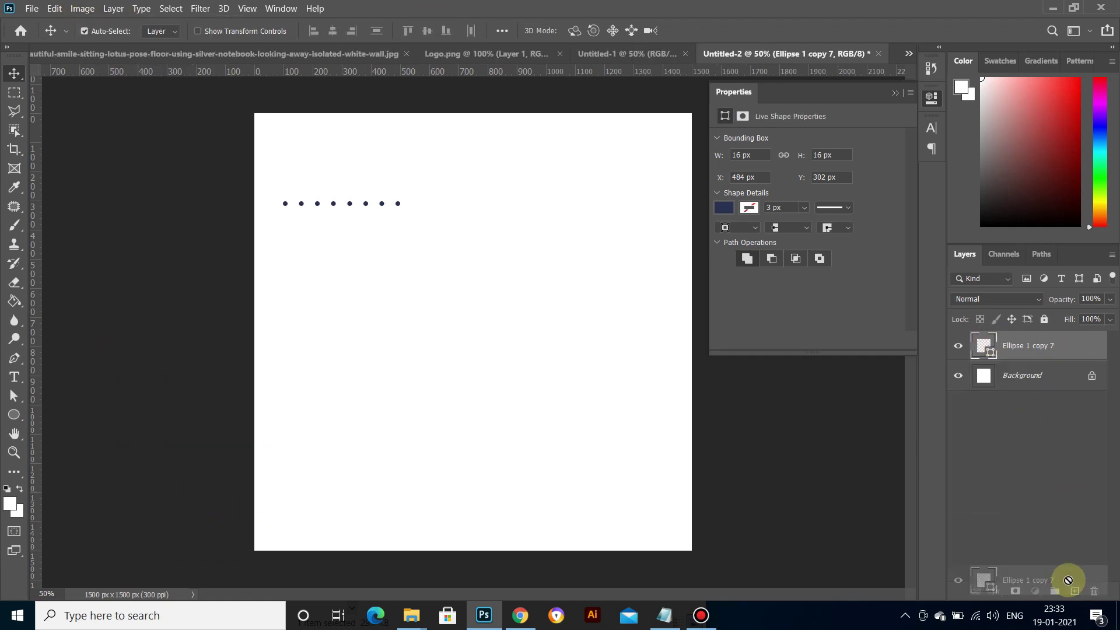
Step: Copy the row into four evenly spaced rows and merge them into one dot grid
{"action": "left_click_drag", "start_coordinate": [1072, 353], "coordinate": [1074, 591]}
{"action": "left_click_drag", "start_coordinate": [397, 205], "coordinate": [396, 269]}
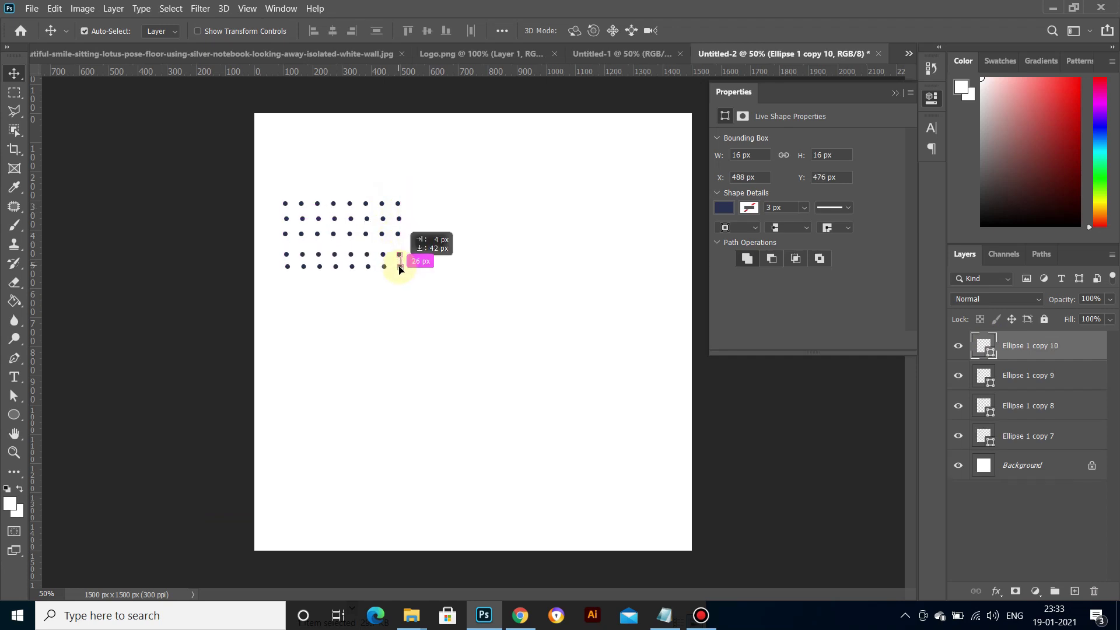
{"action": "left_click", "coordinate": [376, 31]}
{"action": "left_click", "coordinate": [114, 8]}
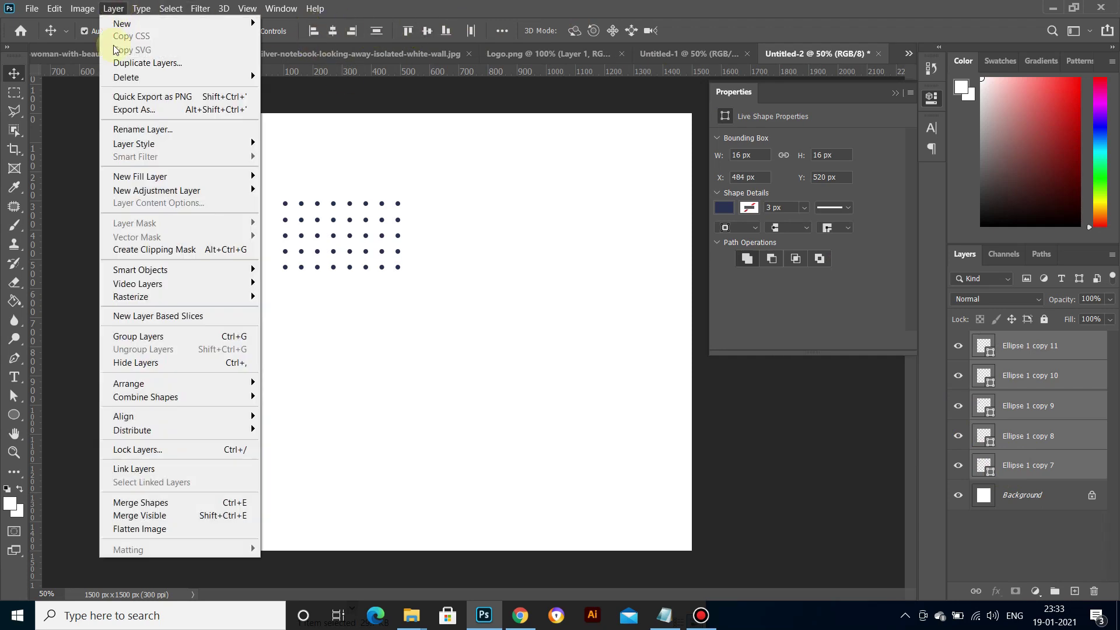
{"action": "left_click", "coordinate": [181, 497]}
{"action": "mouse_move", "coordinate": [318, 220]}
{"action": "left_mouse_down"}
{"action": "mouse_move", "coordinate": [337, 107]}
{"action": "mouse_move", "coordinate": [567, 69]}
{"action": "mouse_move", "coordinate": [633, 159]}
{"action": "mouse_move", "coordinate": [679, 195]}
{"action": "left_mouse_up"}
Step: Place the dot grid at the poster's top-right, scale it down, and copy it to the left edge
{"action": "left_click", "coordinate": [932, 98]}
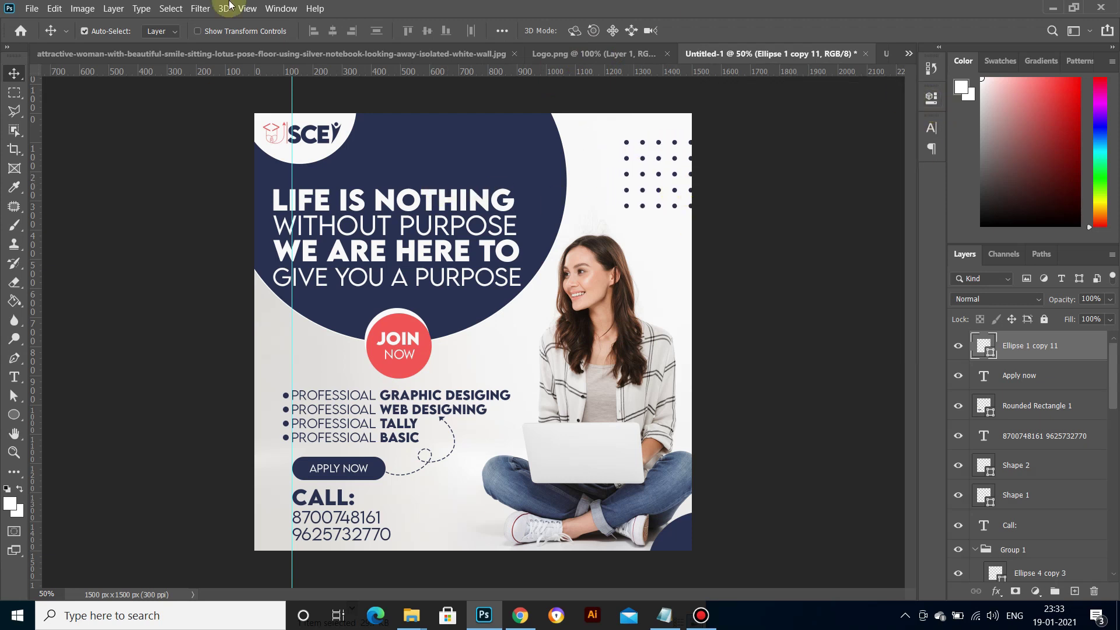
{"action": "left_click", "coordinate": [57, 10]}
{"action": "left_click", "coordinate": [117, 310]}
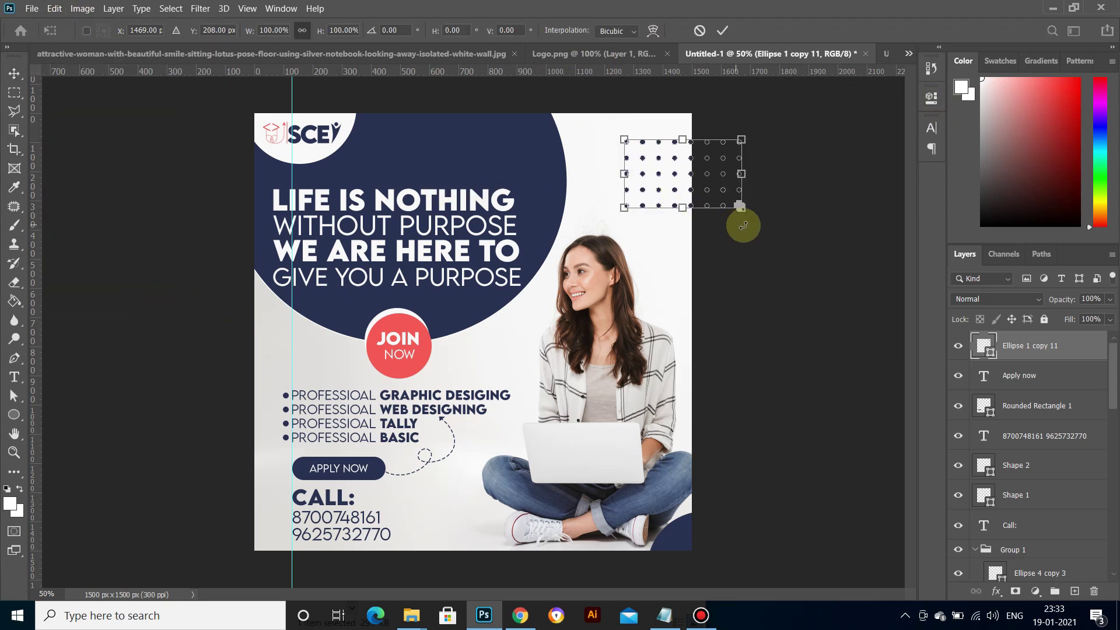
{"action": "mouse_move", "coordinate": [740, 207]}
{"action": "left_mouse_down"}
{"action": "mouse_move", "coordinate": [677, 161]}
{"action": "mouse_move", "coordinate": [266, 332]}
{"action": "mouse_move", "coordinate": [257, 350]}
{"action": "left_mouse_up"}
{"action": "key", "text": "Return"}
{"action": "left_click", "coordinate": [215, 338]}
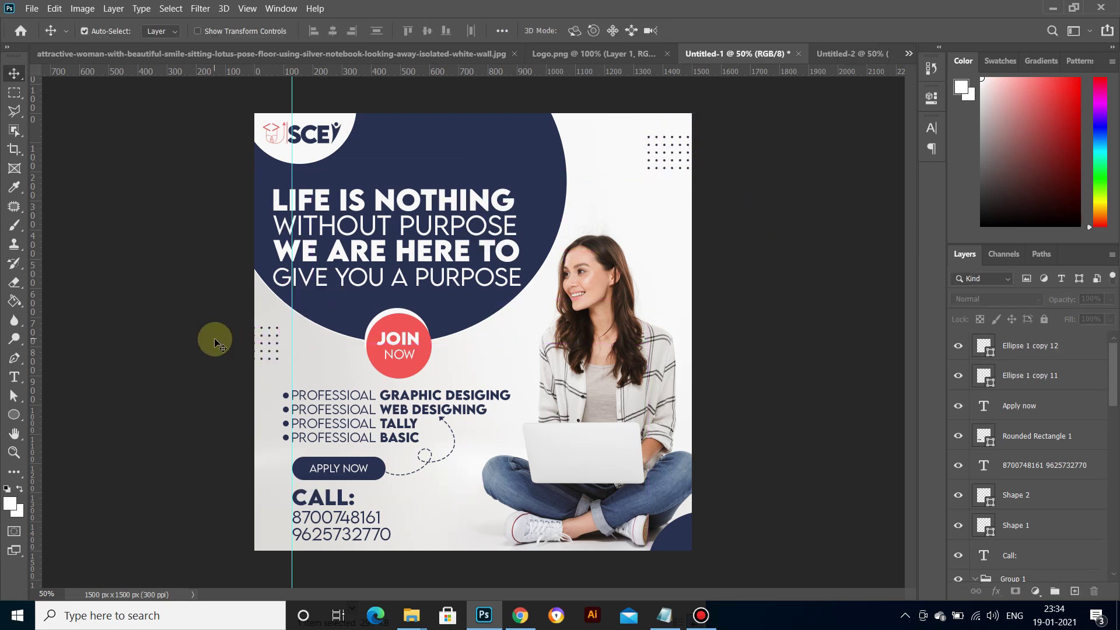
{"action": "left_click", "coordinate": [31, 8]}
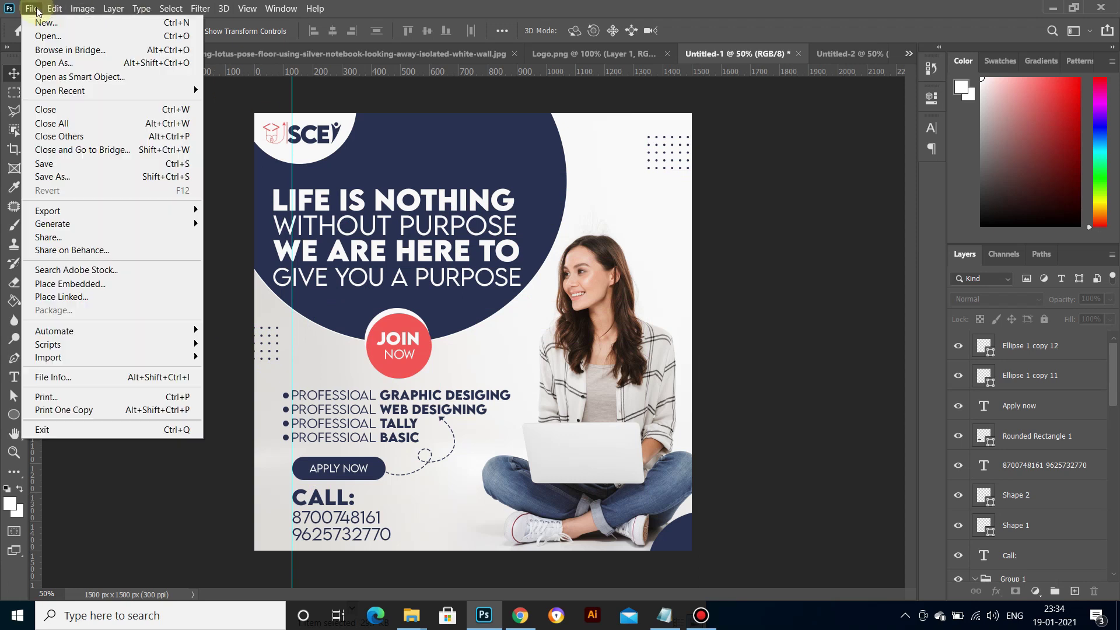
Step: Save the finished SCEY poster as a new file with Save As
{"action": "left_click", "coordinate": [54, 166]}
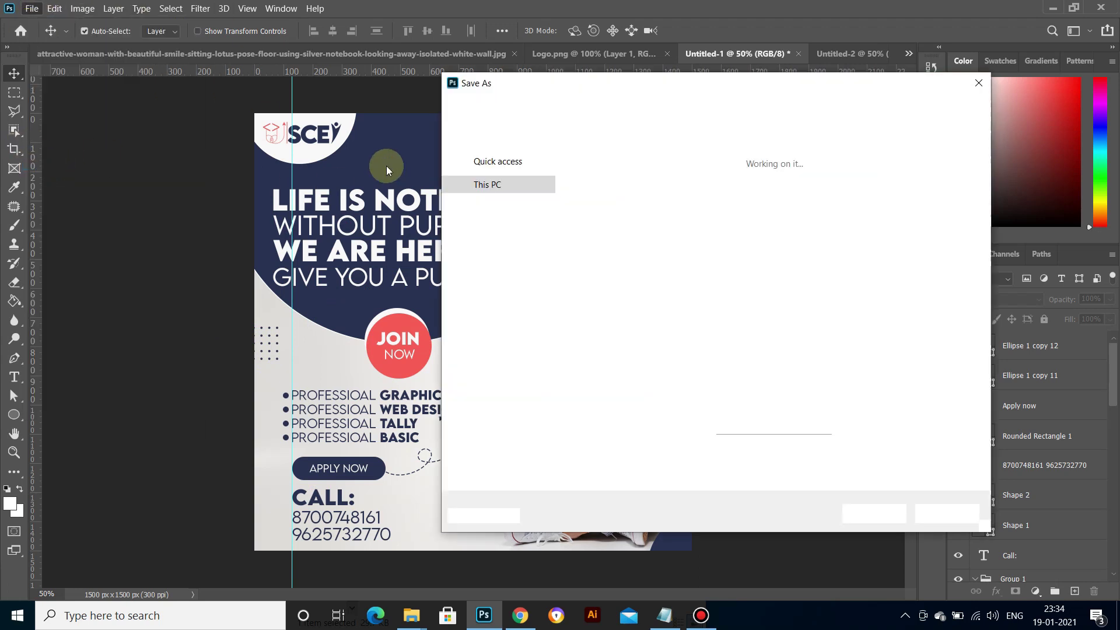